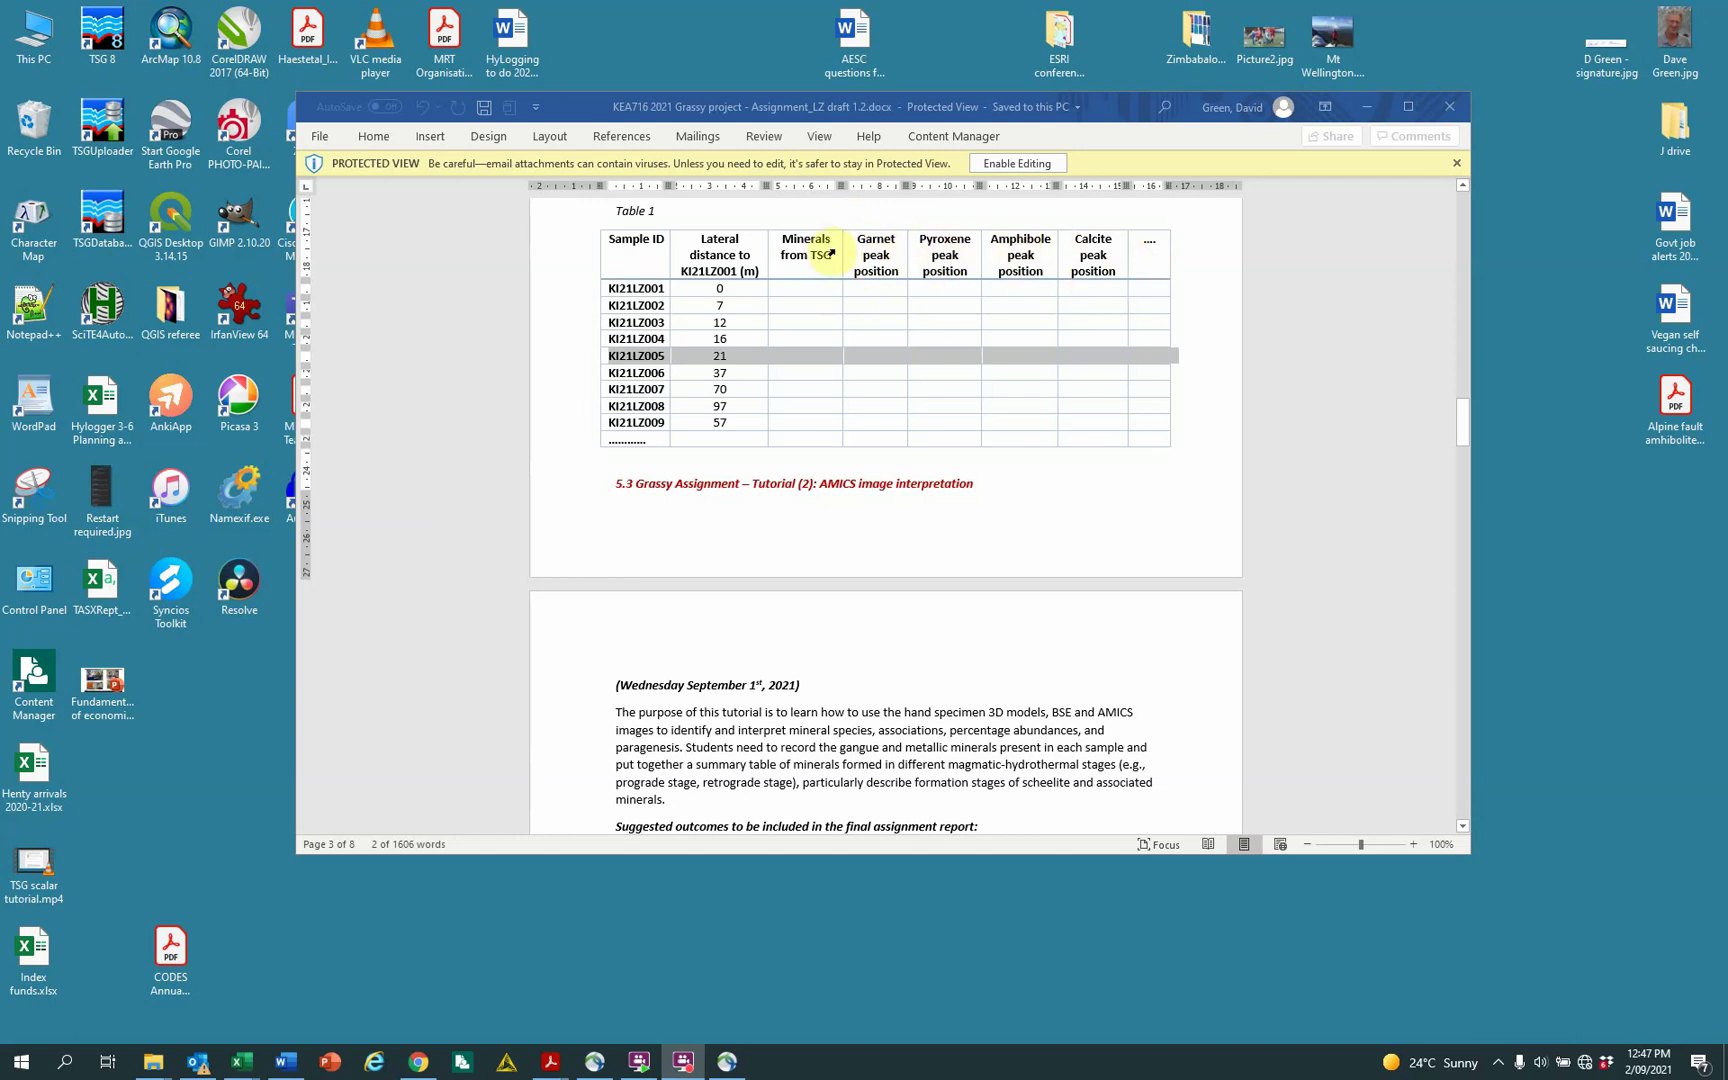
Leave the Word assignment table and bring up the original King Island samples folder in File Explorer.
{"action": "left_click", "coordinate": [910, 110]}
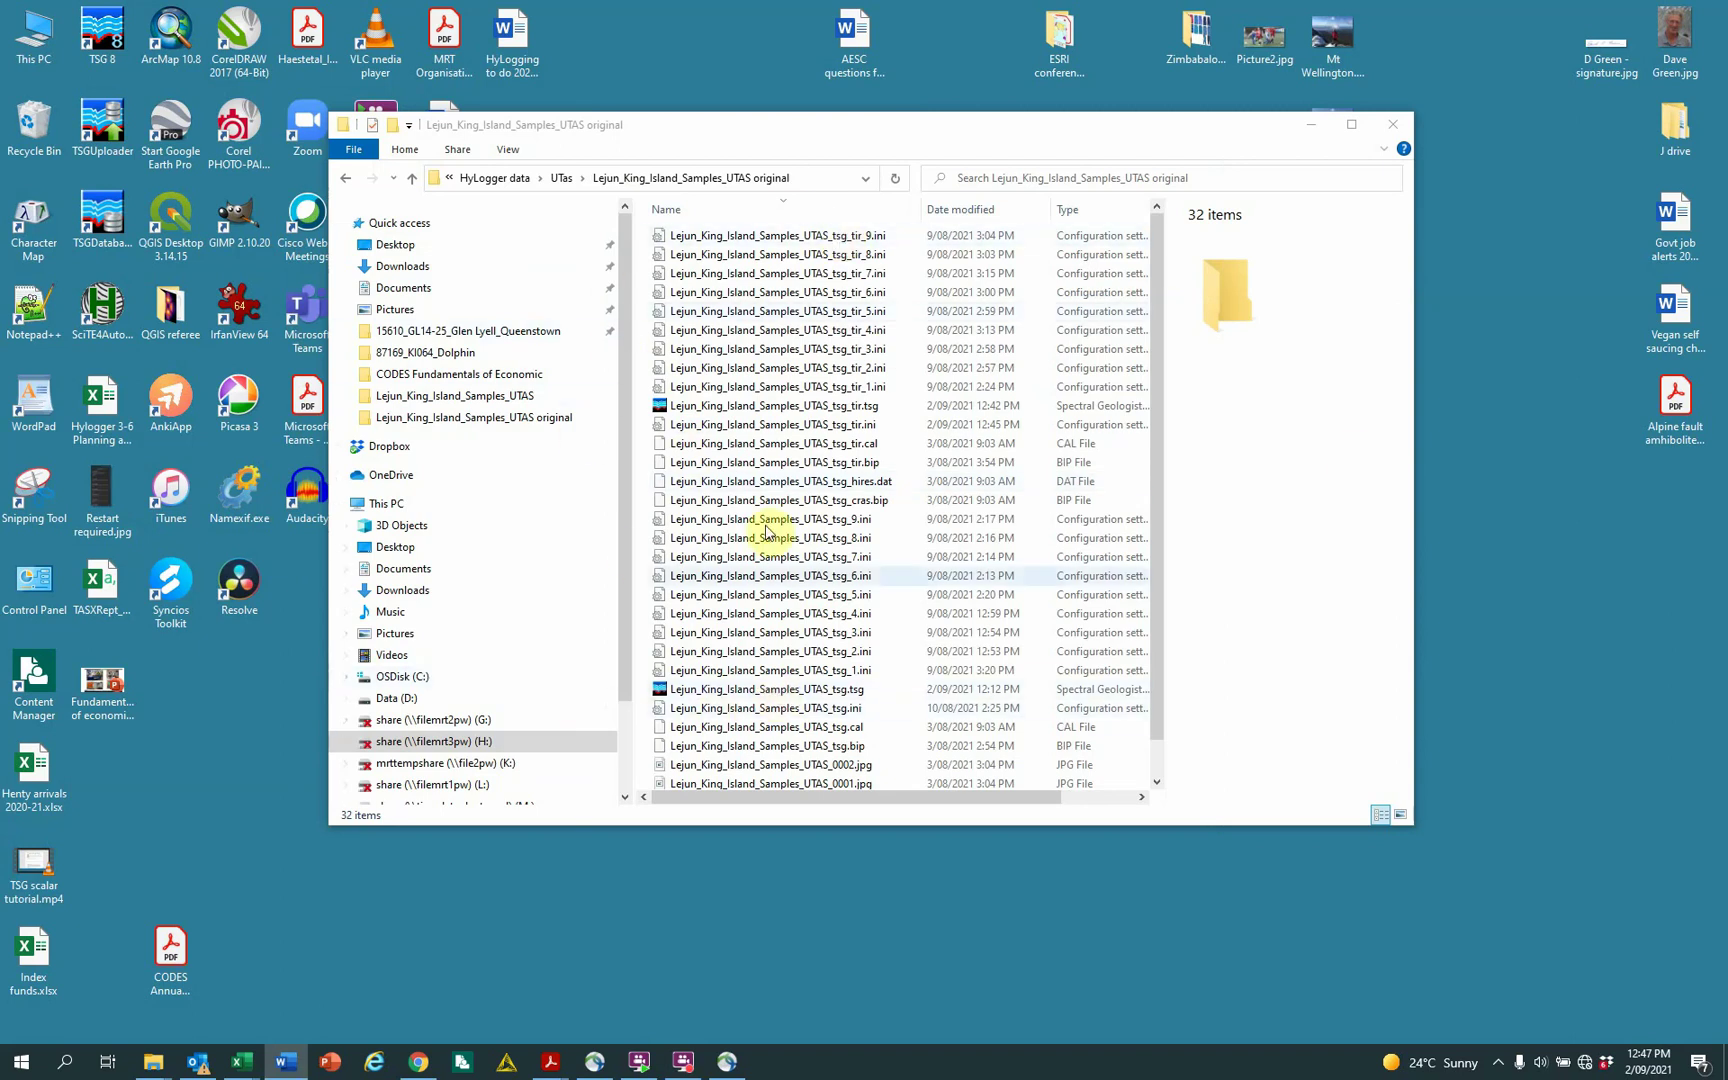
Open Lejun_King_Island_Samples_UTAS_tsg_tir.tsg in The Spectral Geologist.
{"action": "left_click", "coordinate": [740, 406]}
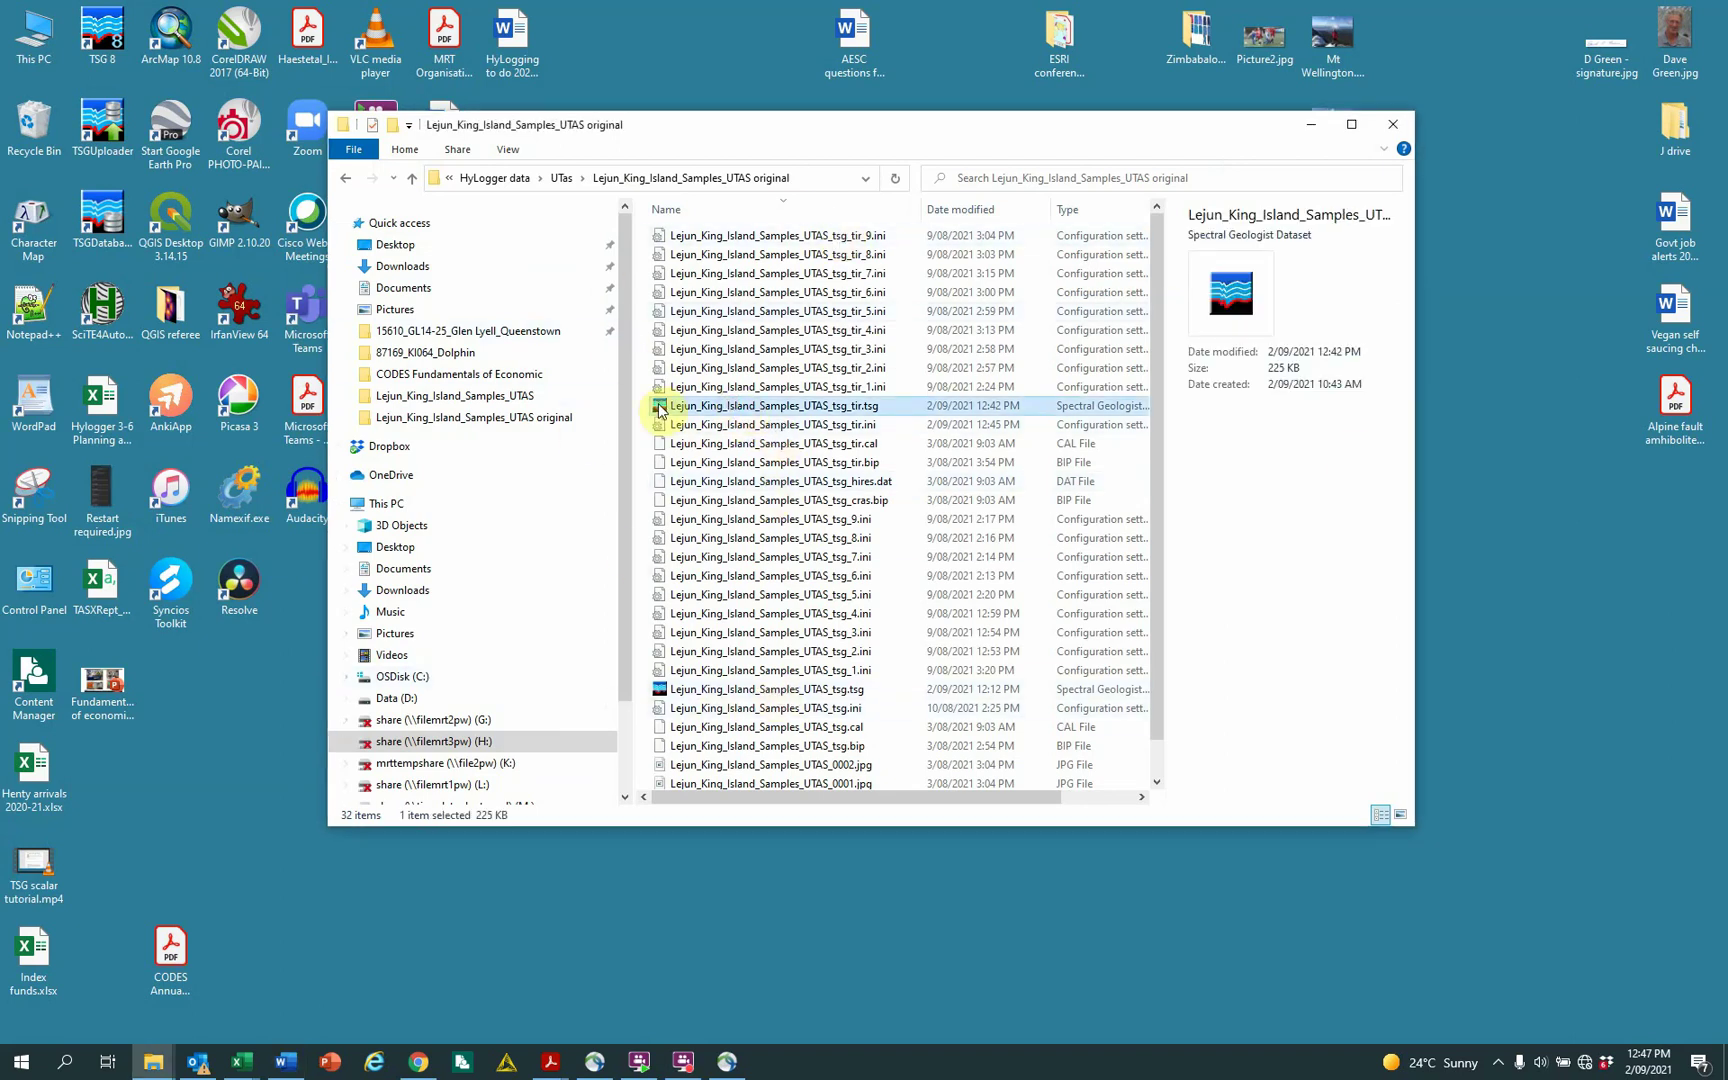
{"action": "double_click", "coordinate": [659, 408]}
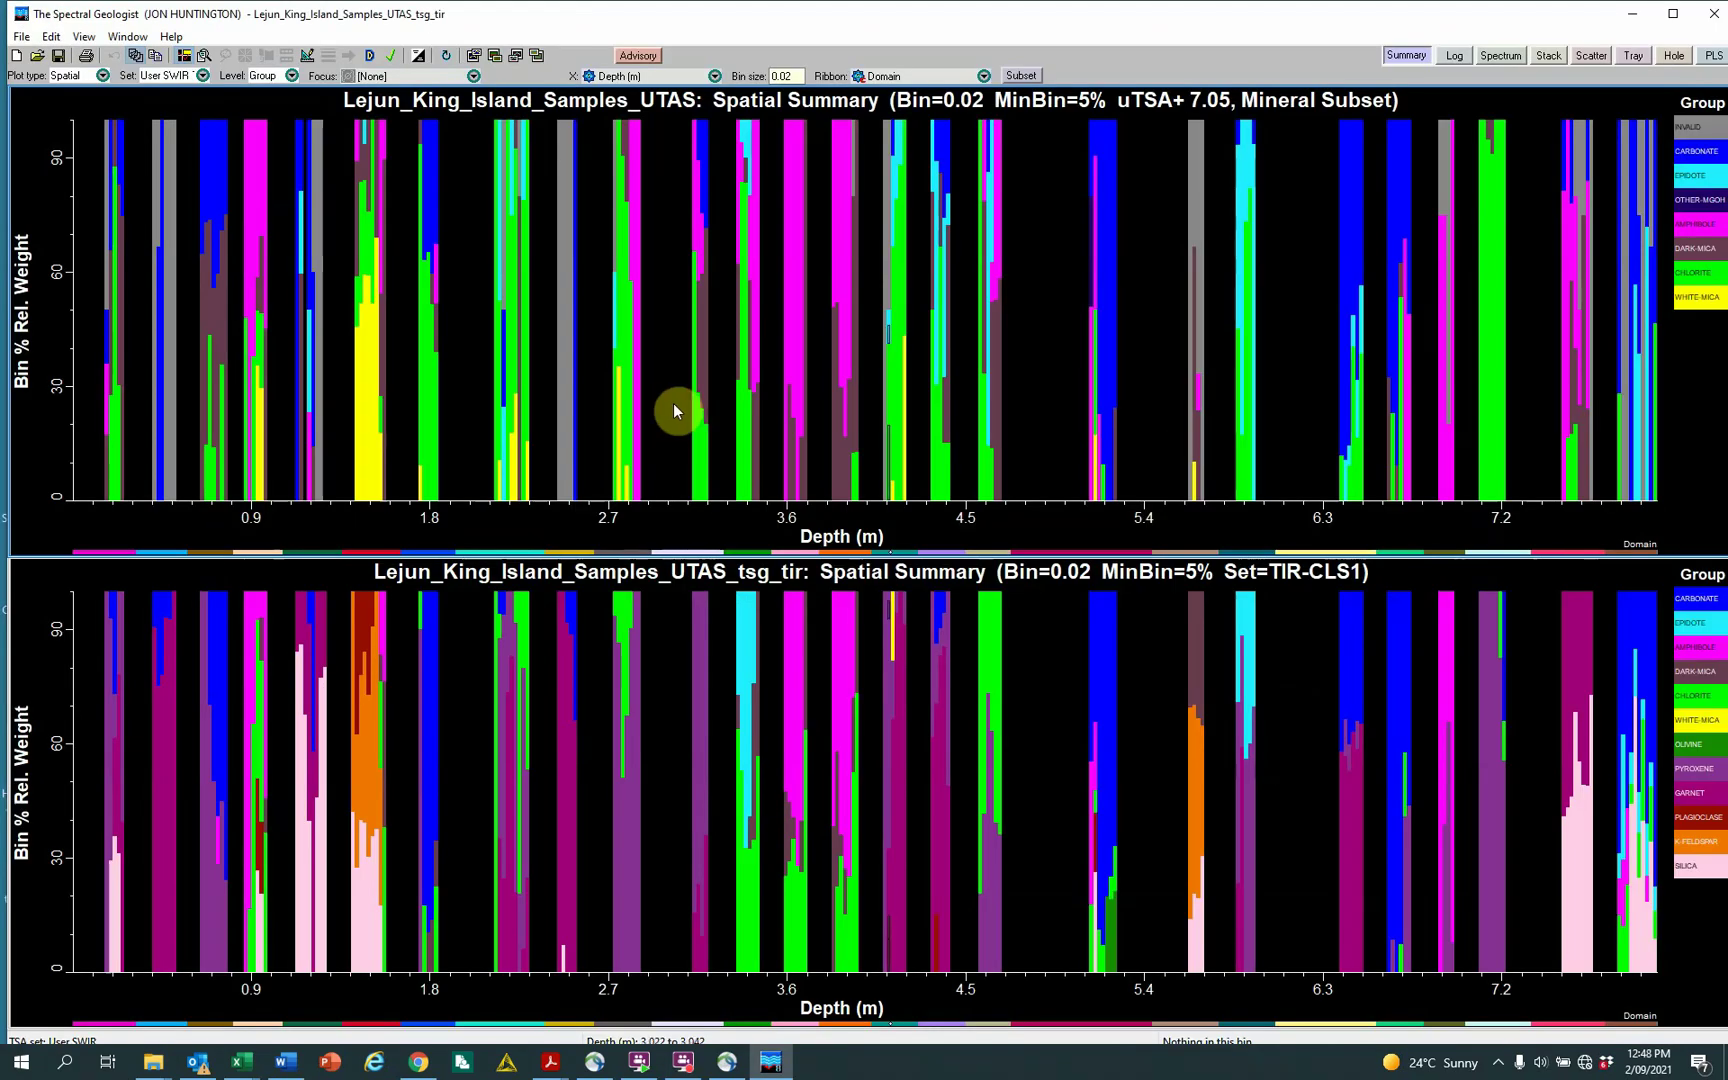
Plot the TIR-CLS1 Groups GARNET class as a Hist2 scatter histogram against depth.
{"action": "left_click", "coordinate": [1590, 57]}
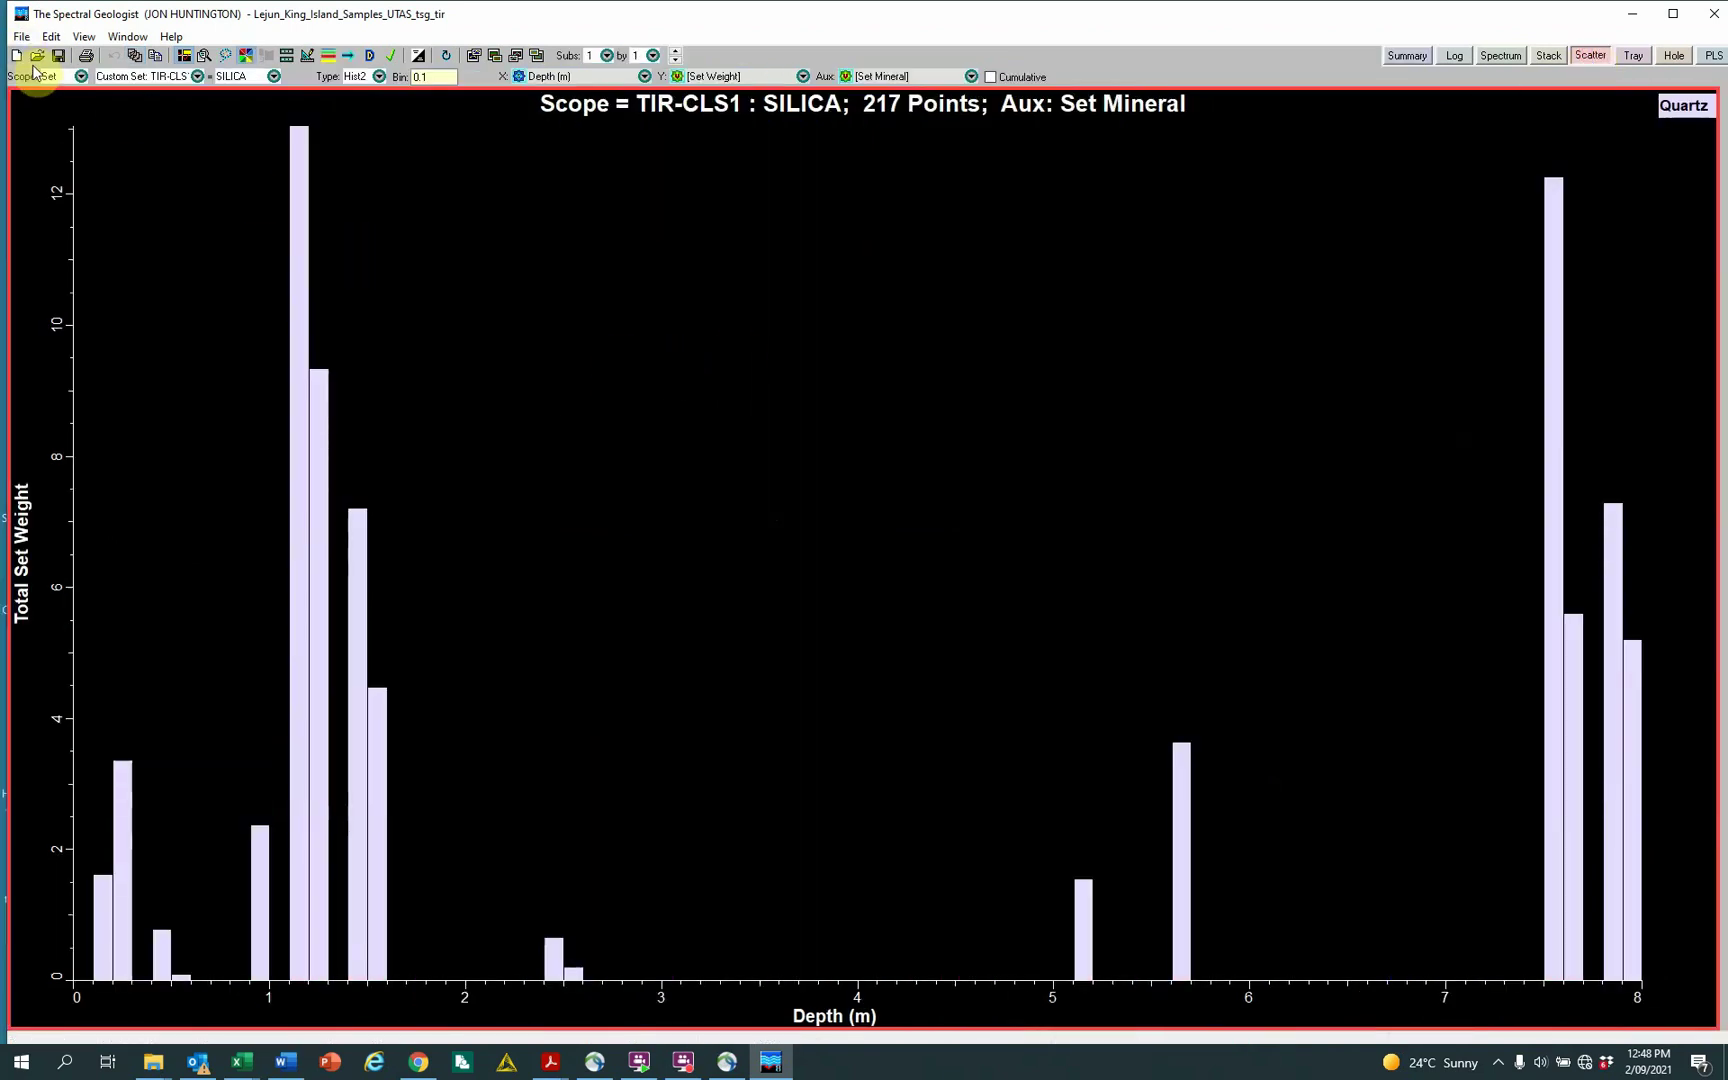
{"action": "left_click", "coordinate": [82, 77]}
{"action": "left_click", "coordinate": [82, 77]}
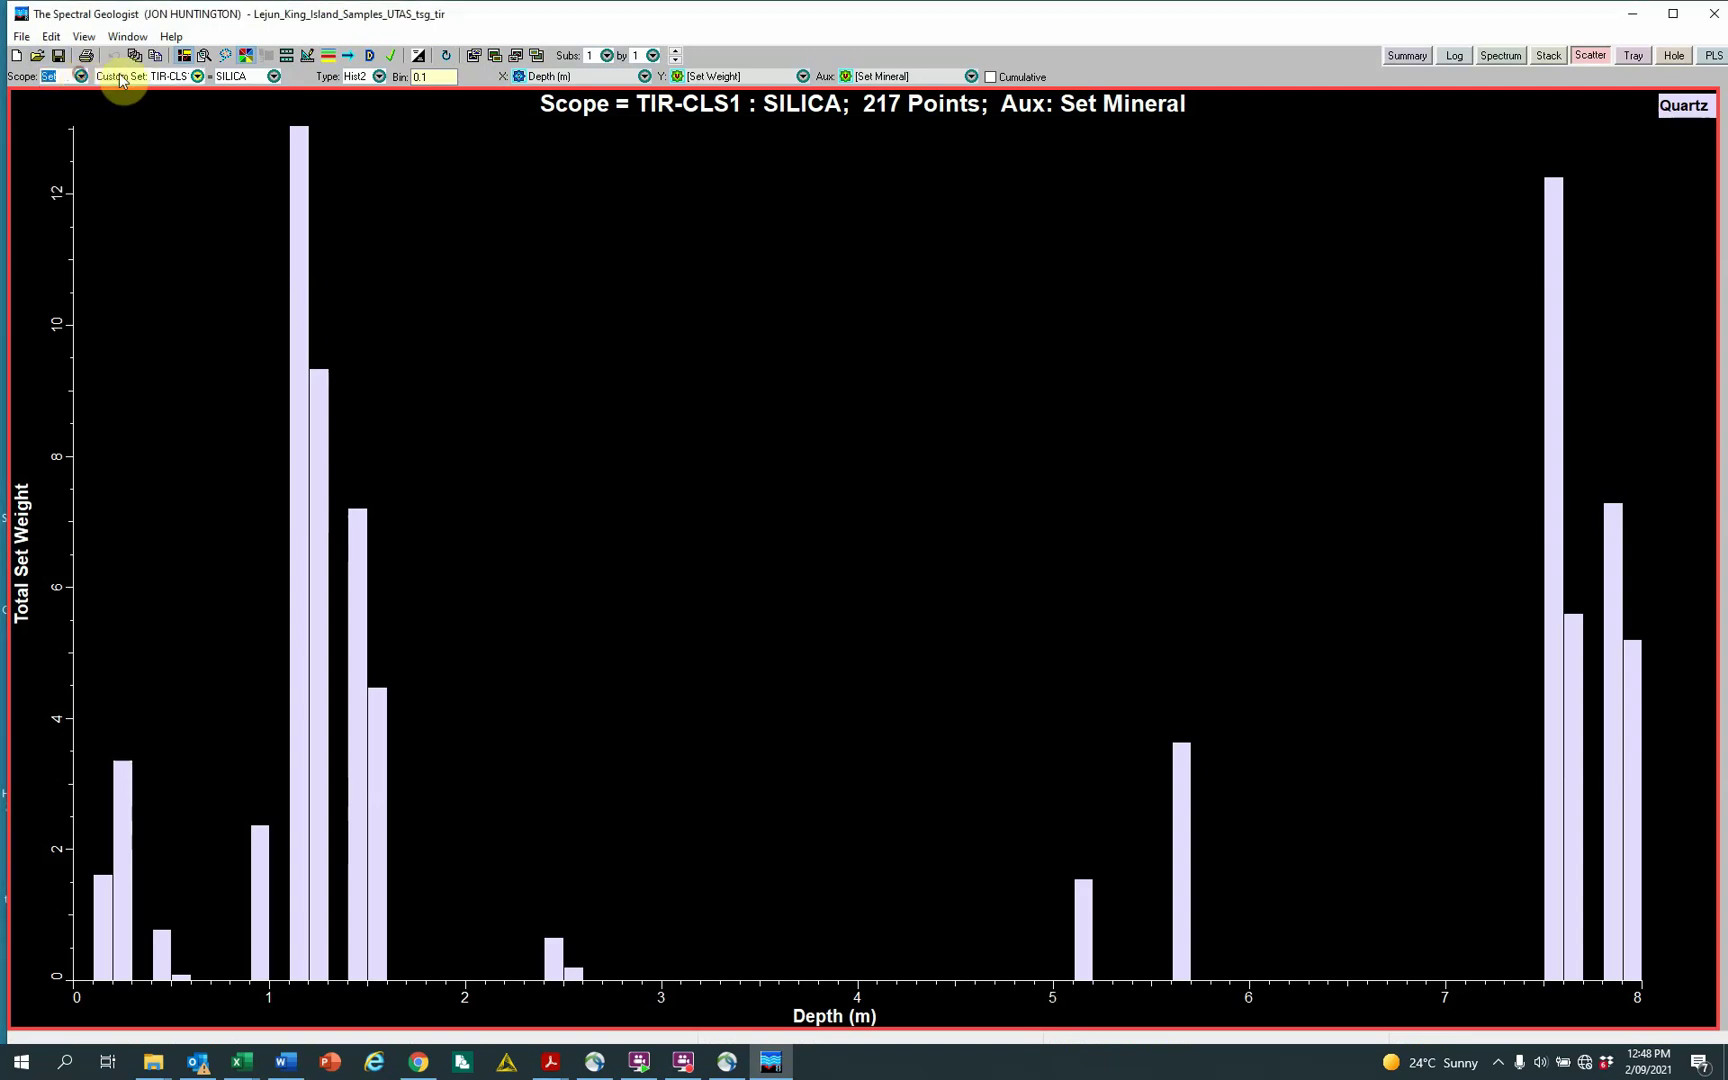
{"action": "left_click", "coordinate": [197, 77]}
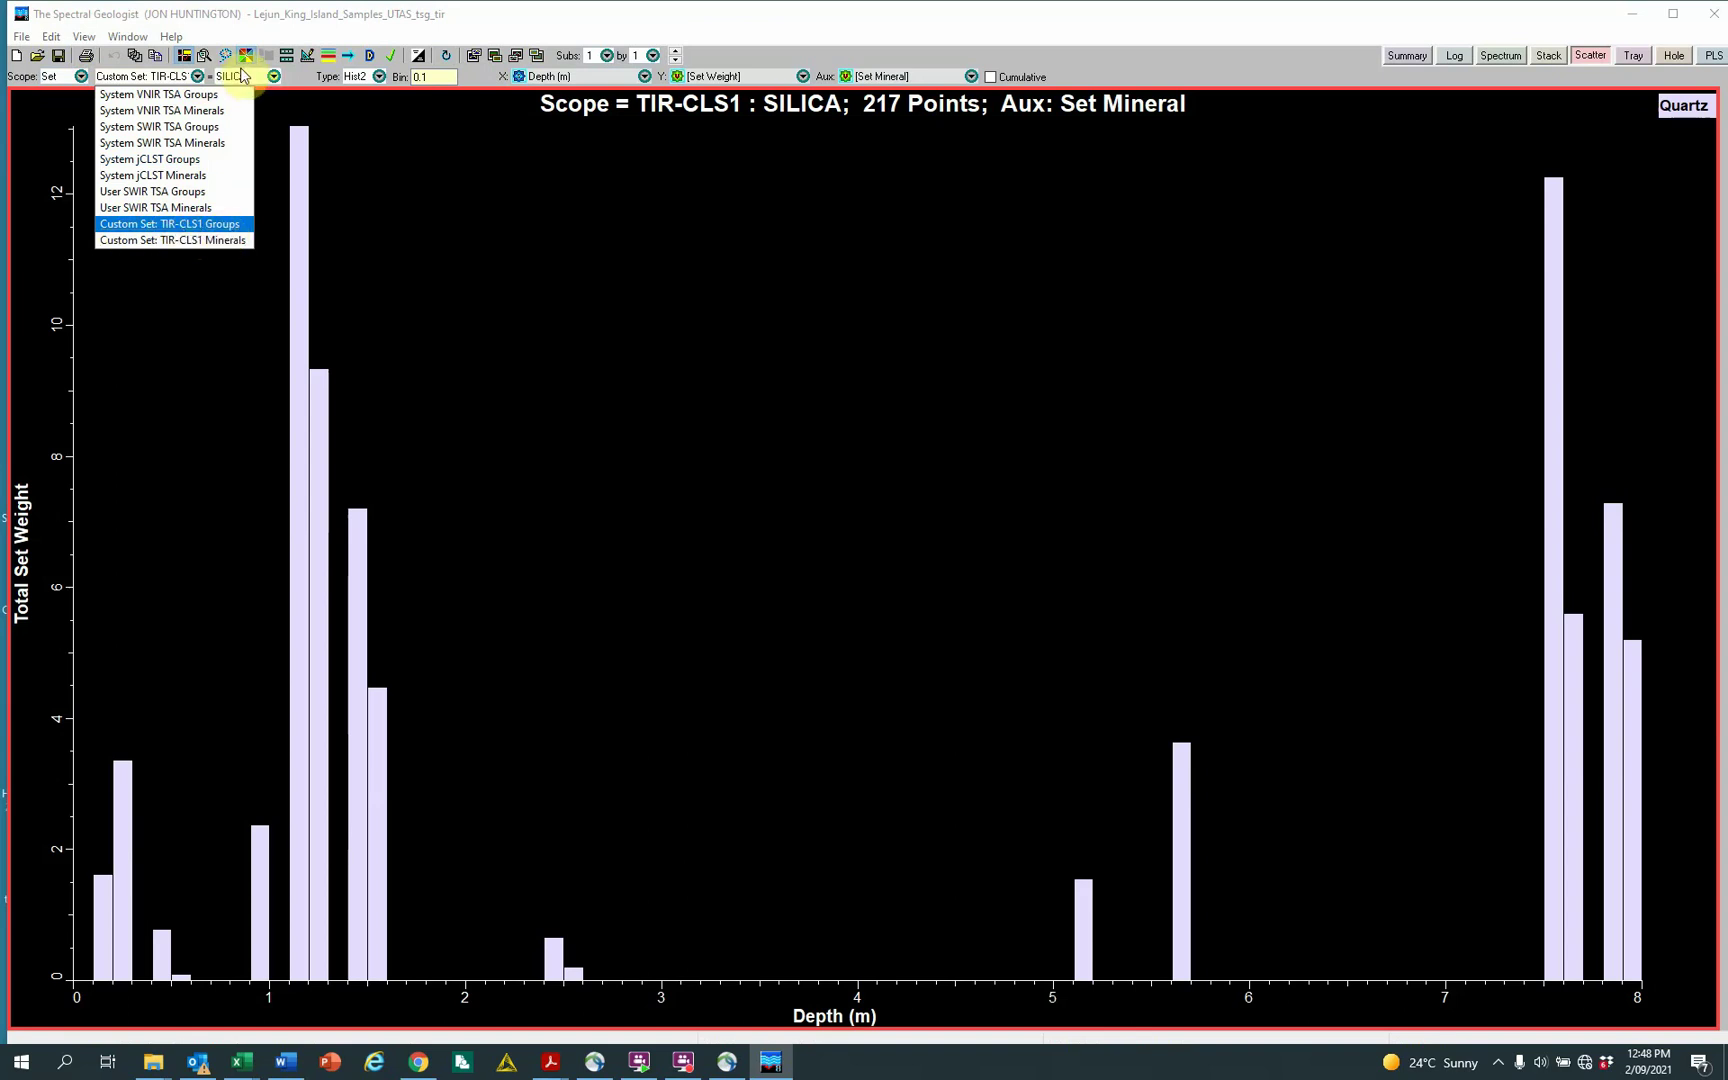
{"action": "left_click", "coordinate": [272, 75]}
{"action": "left_click", "coordinate": [271, 74]}
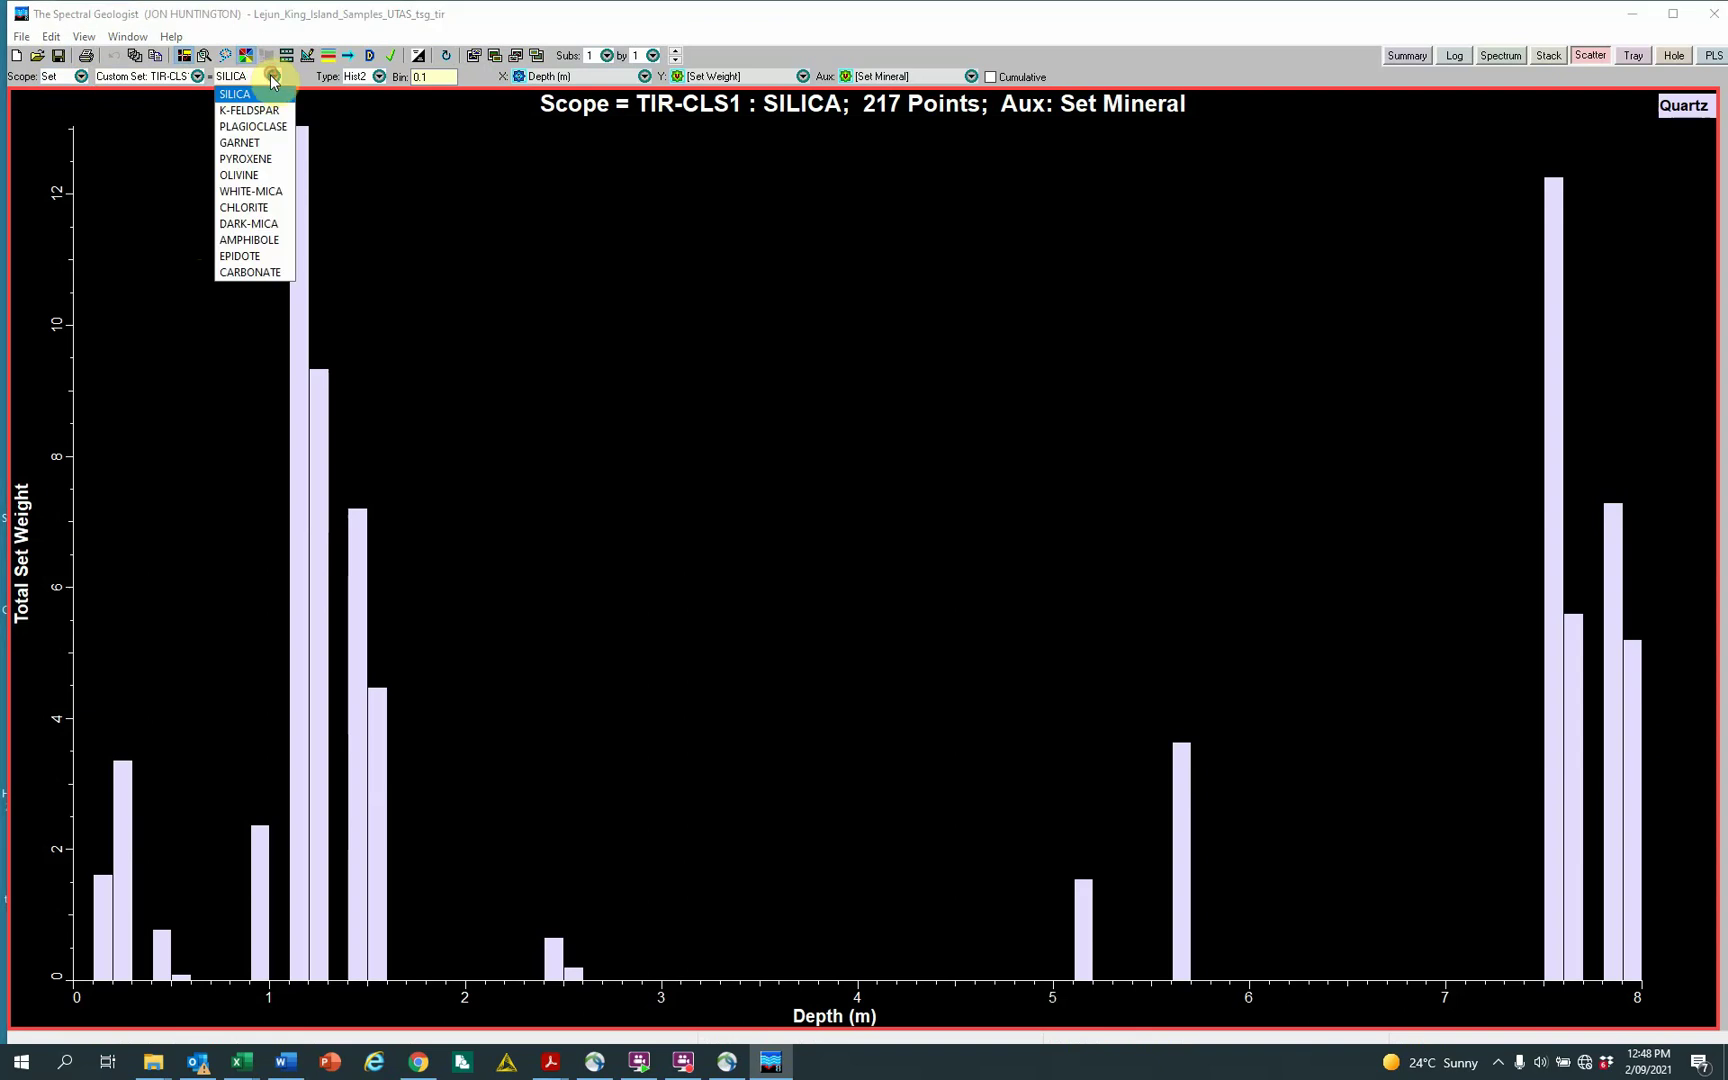
{"action": "left_click", "coordinate": [240, 152]}
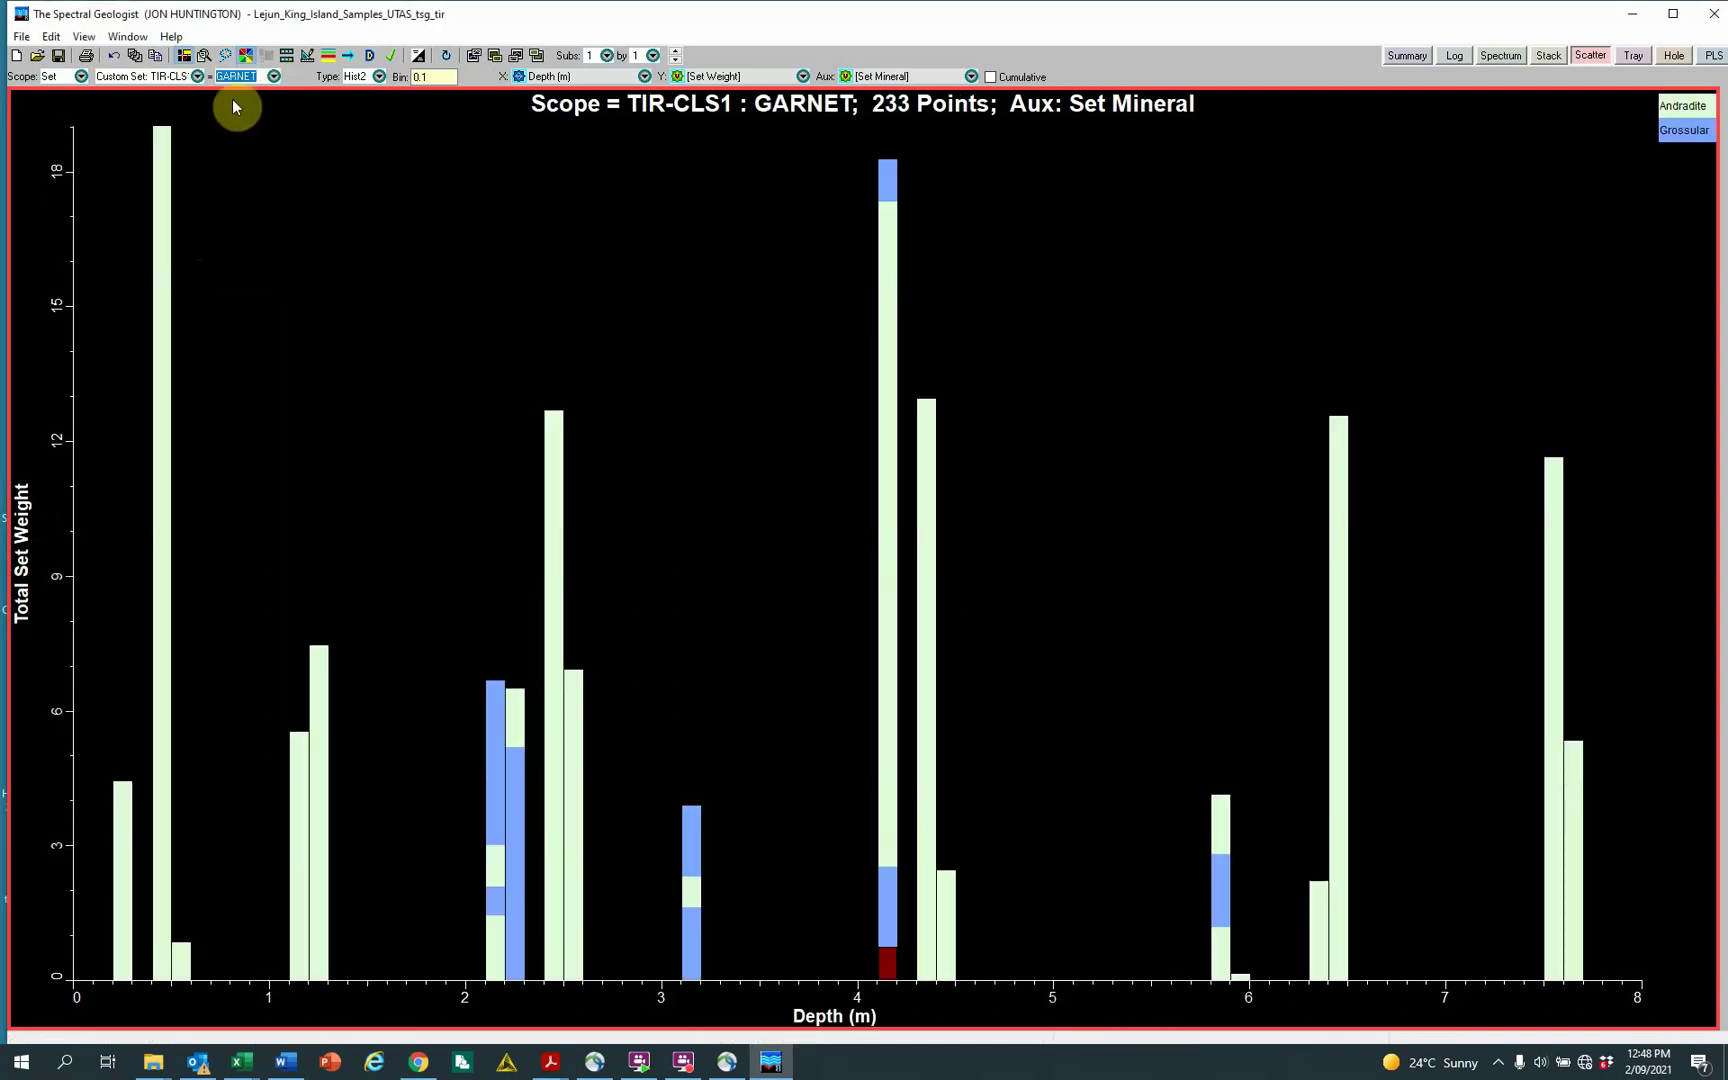
{"action": "left_click", "coordinate": [379, 77]}
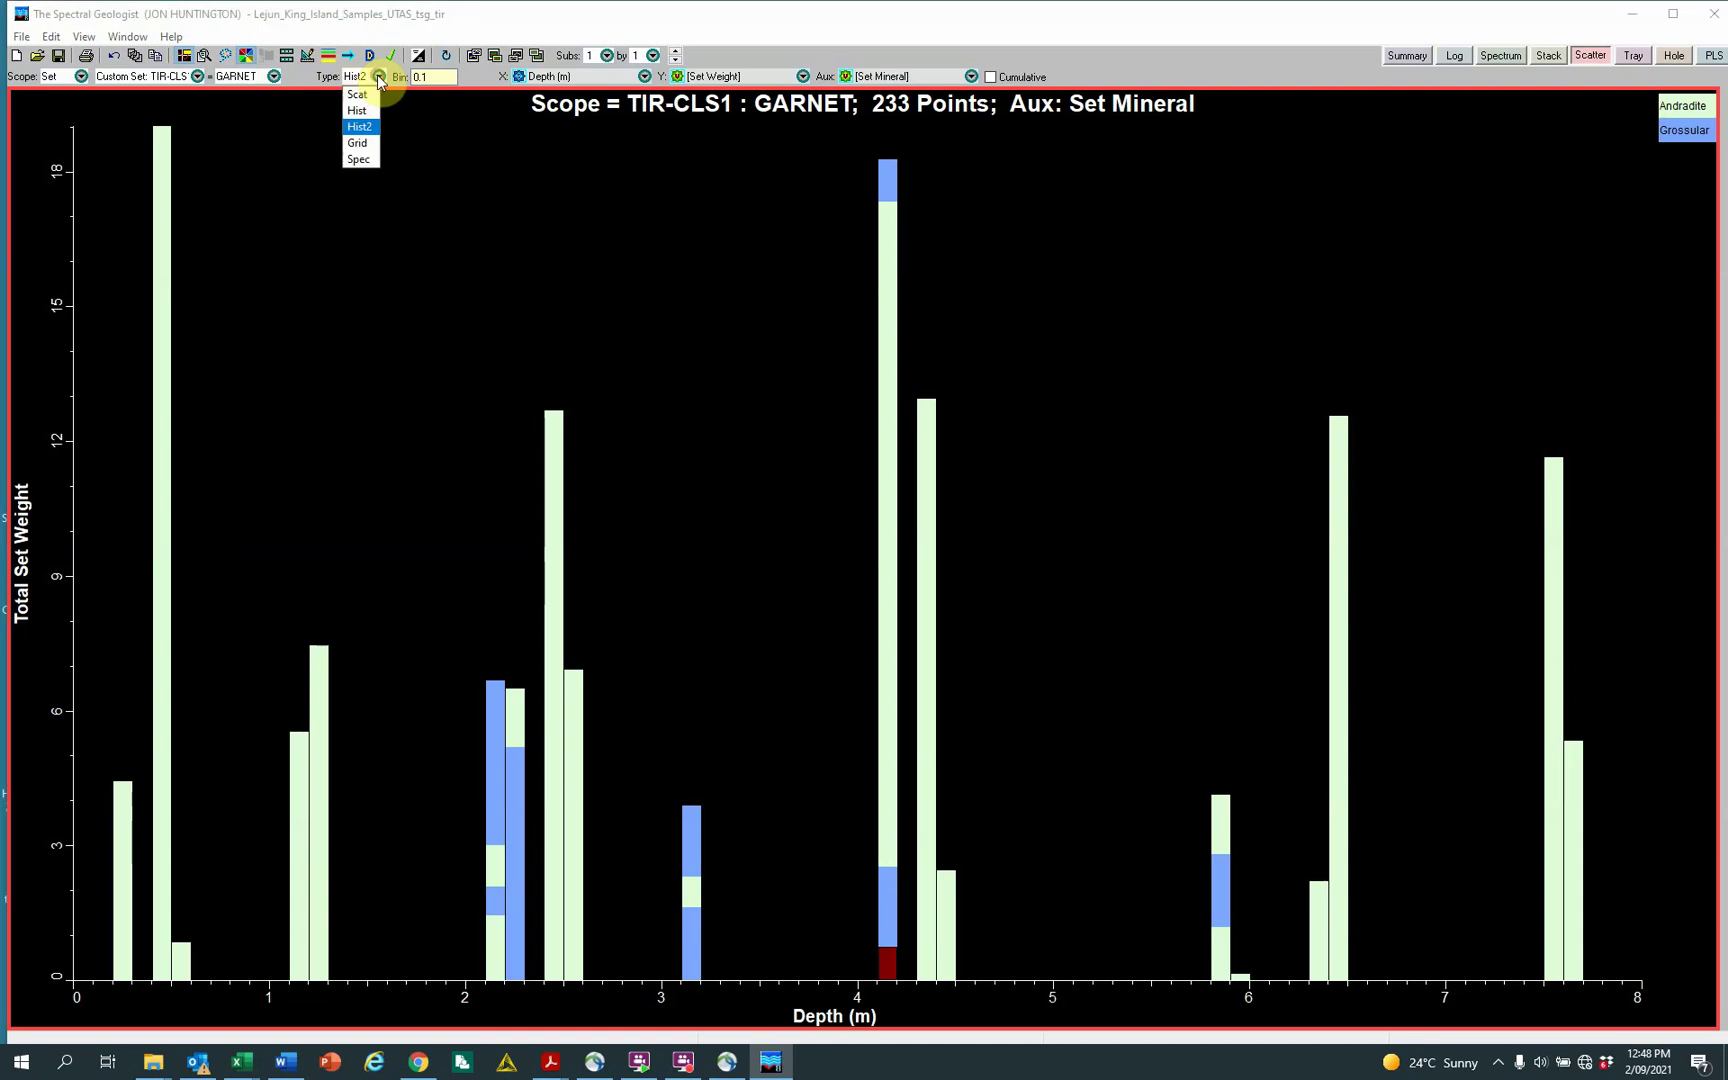
{"action": "left_click", "coordinate": [379, 78]}
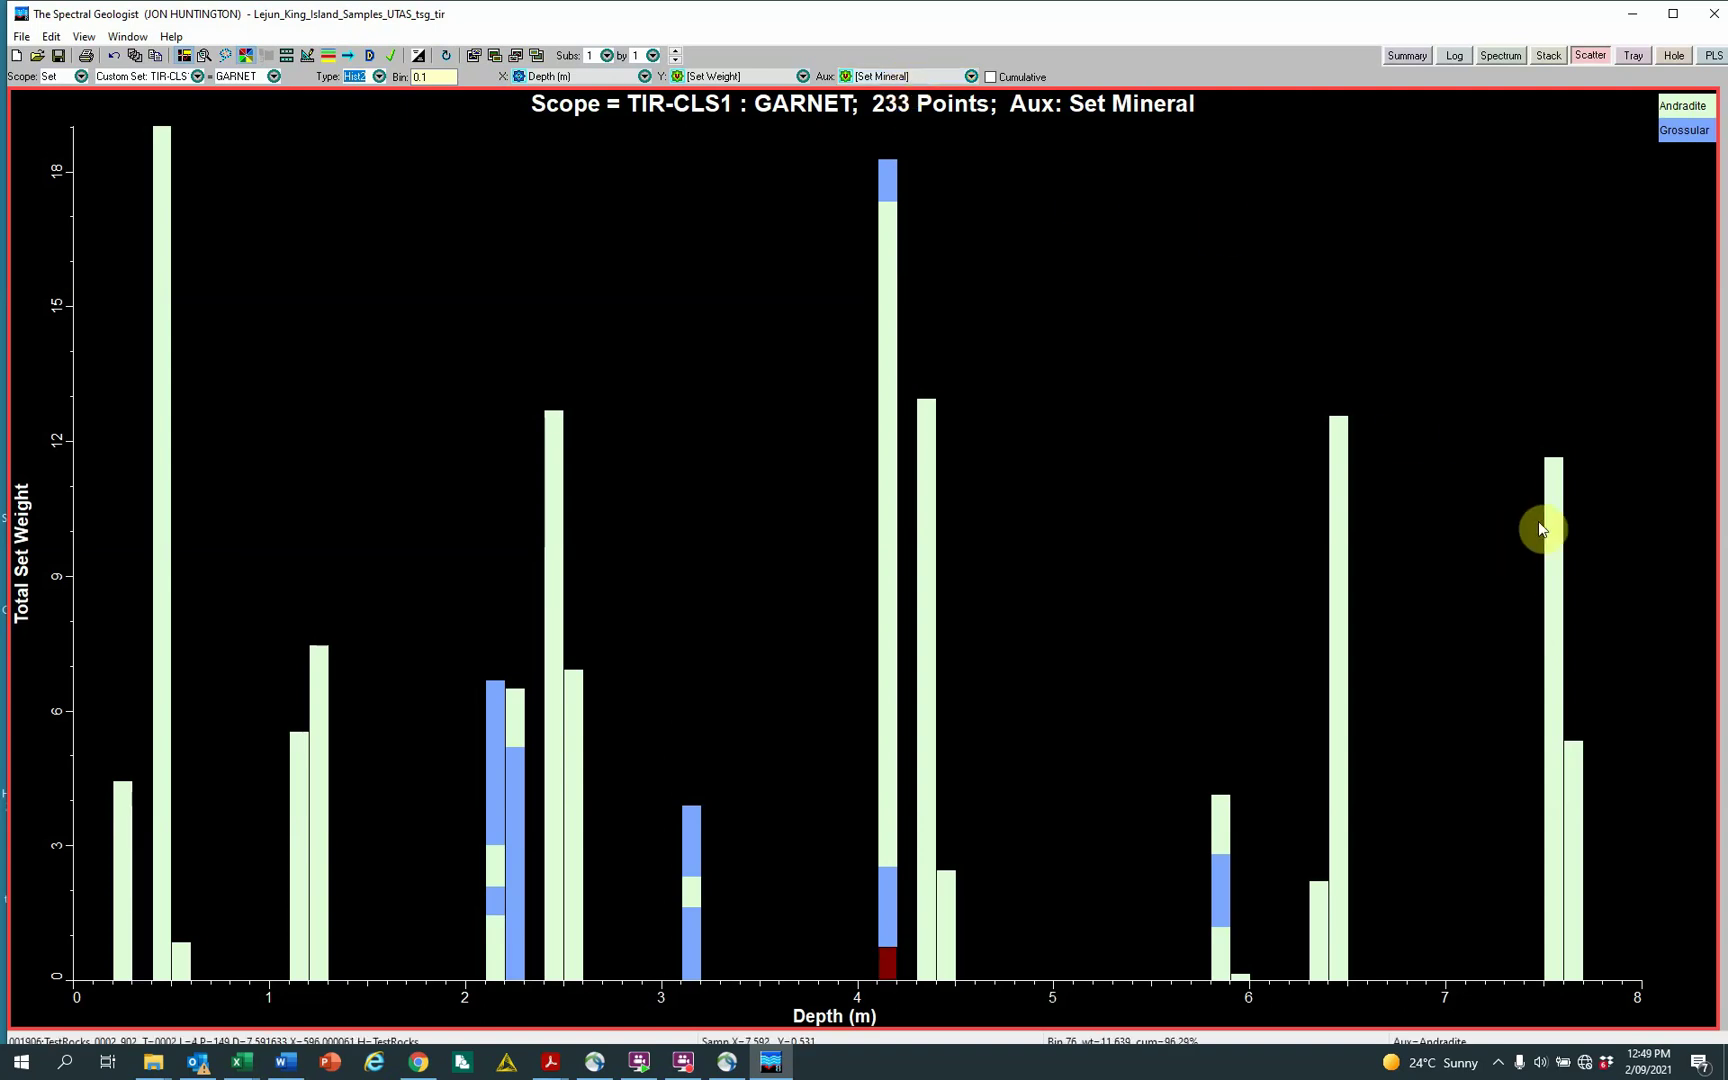
Read sample values in the 7.6 m and 2.2 m garnet bars, then select the Grossular sample at 2.2 m.
{"action": "left_click", "coordinate": [1556, 539]}
{"action": "left_click", "coordinate": [1560, 627]}
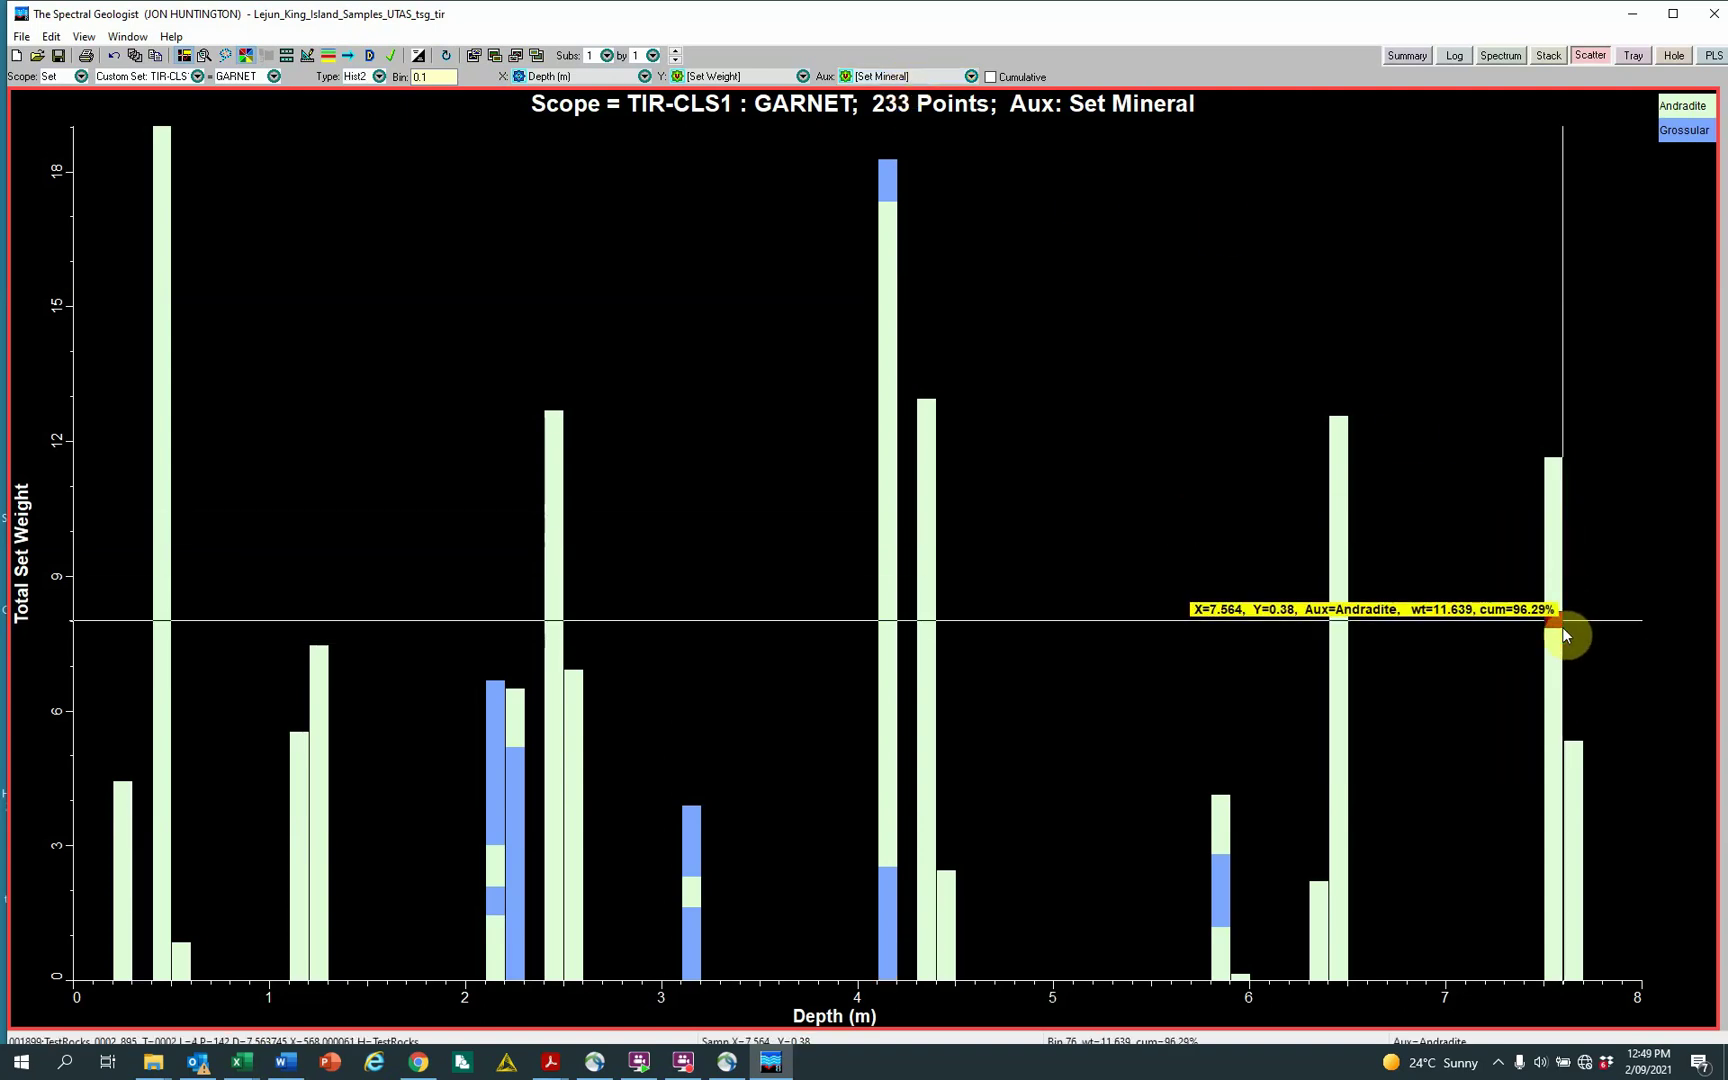
{"action": "left_click", "coordinate": [508, 806]}
{"action": "left_click", "coordinate": [510, 807]}
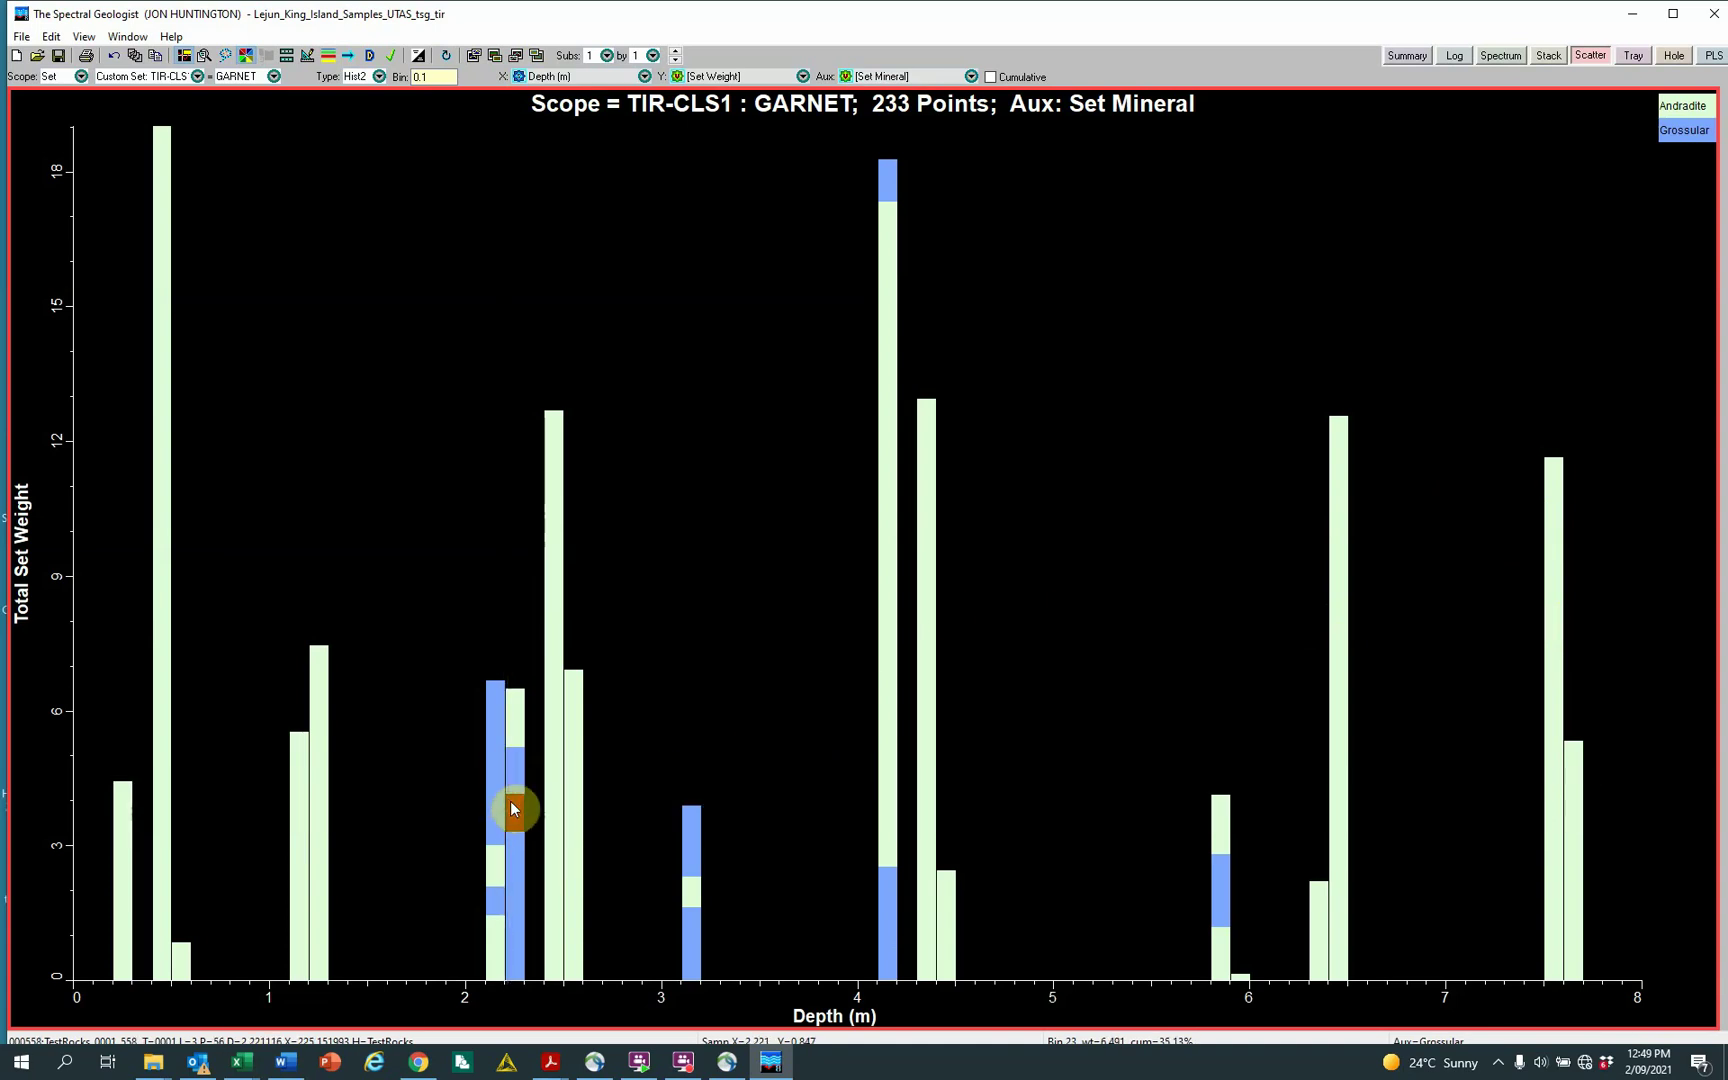
{"action": "left_click", "coordinate": [510, 808]}
{"action": "left_click", "coordinate": [508, 774]}
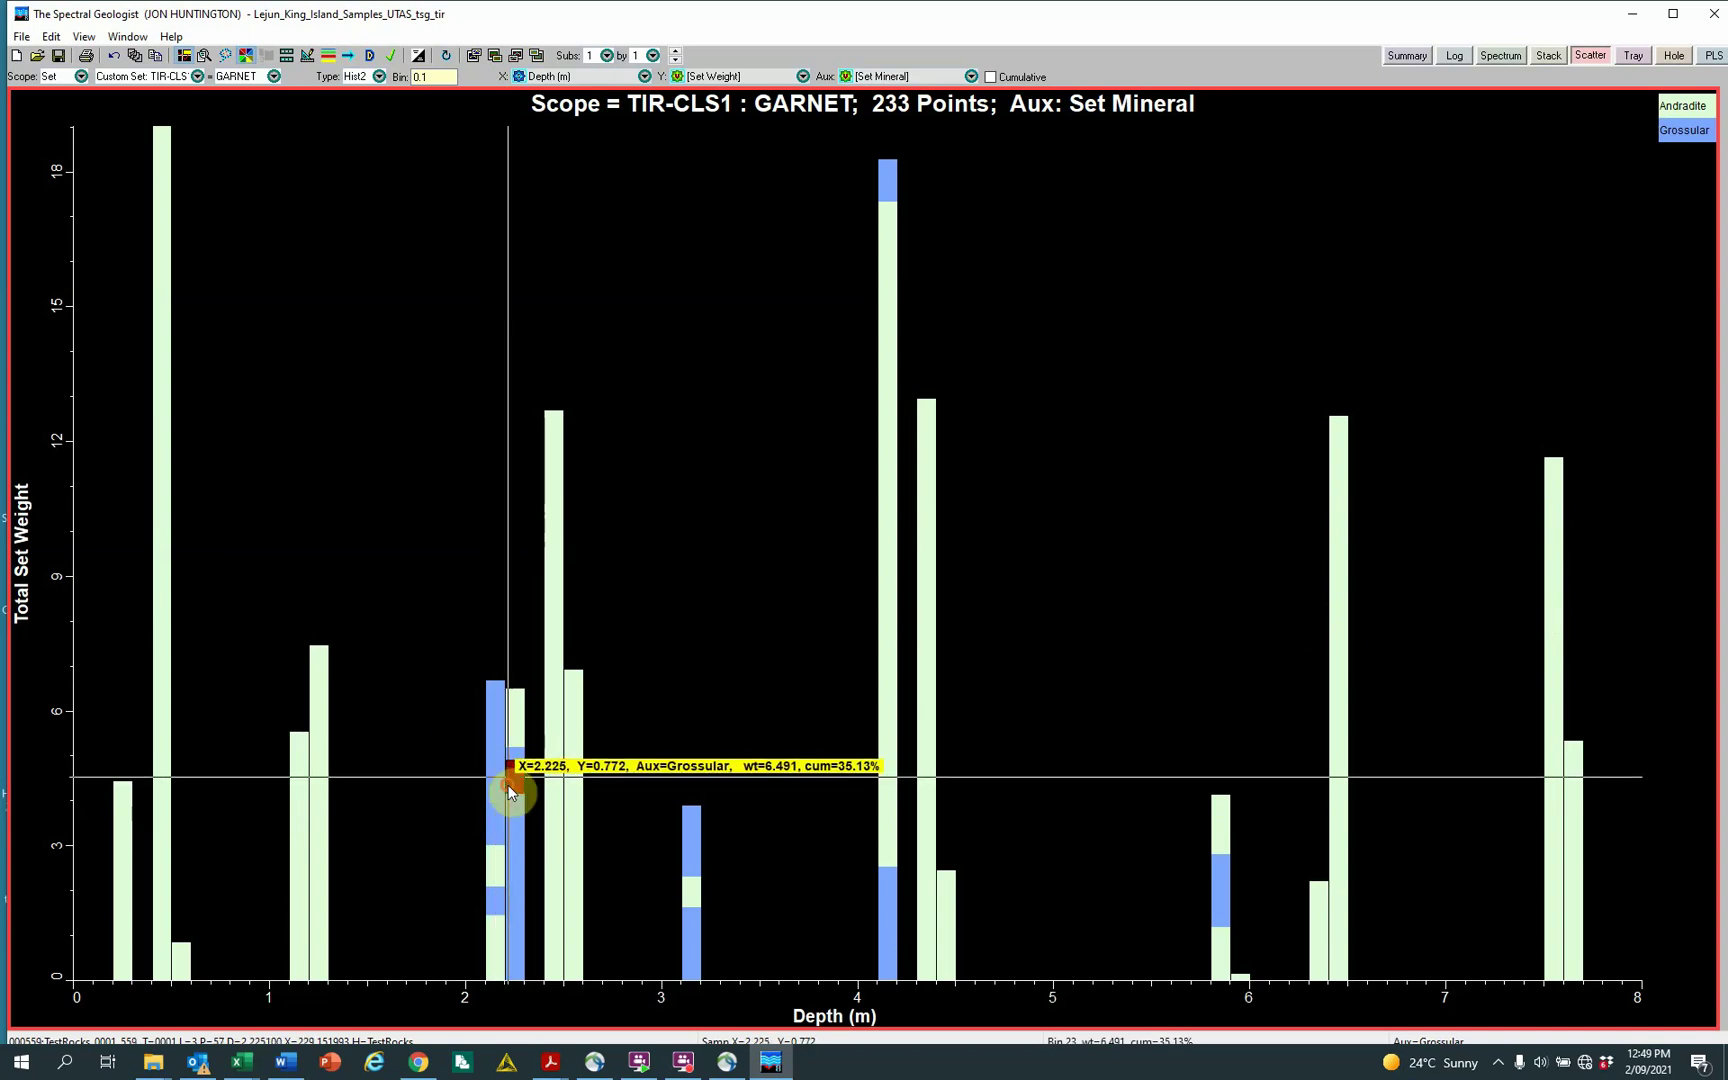
{"action": "left_click", "coordinate": [527, 775]}
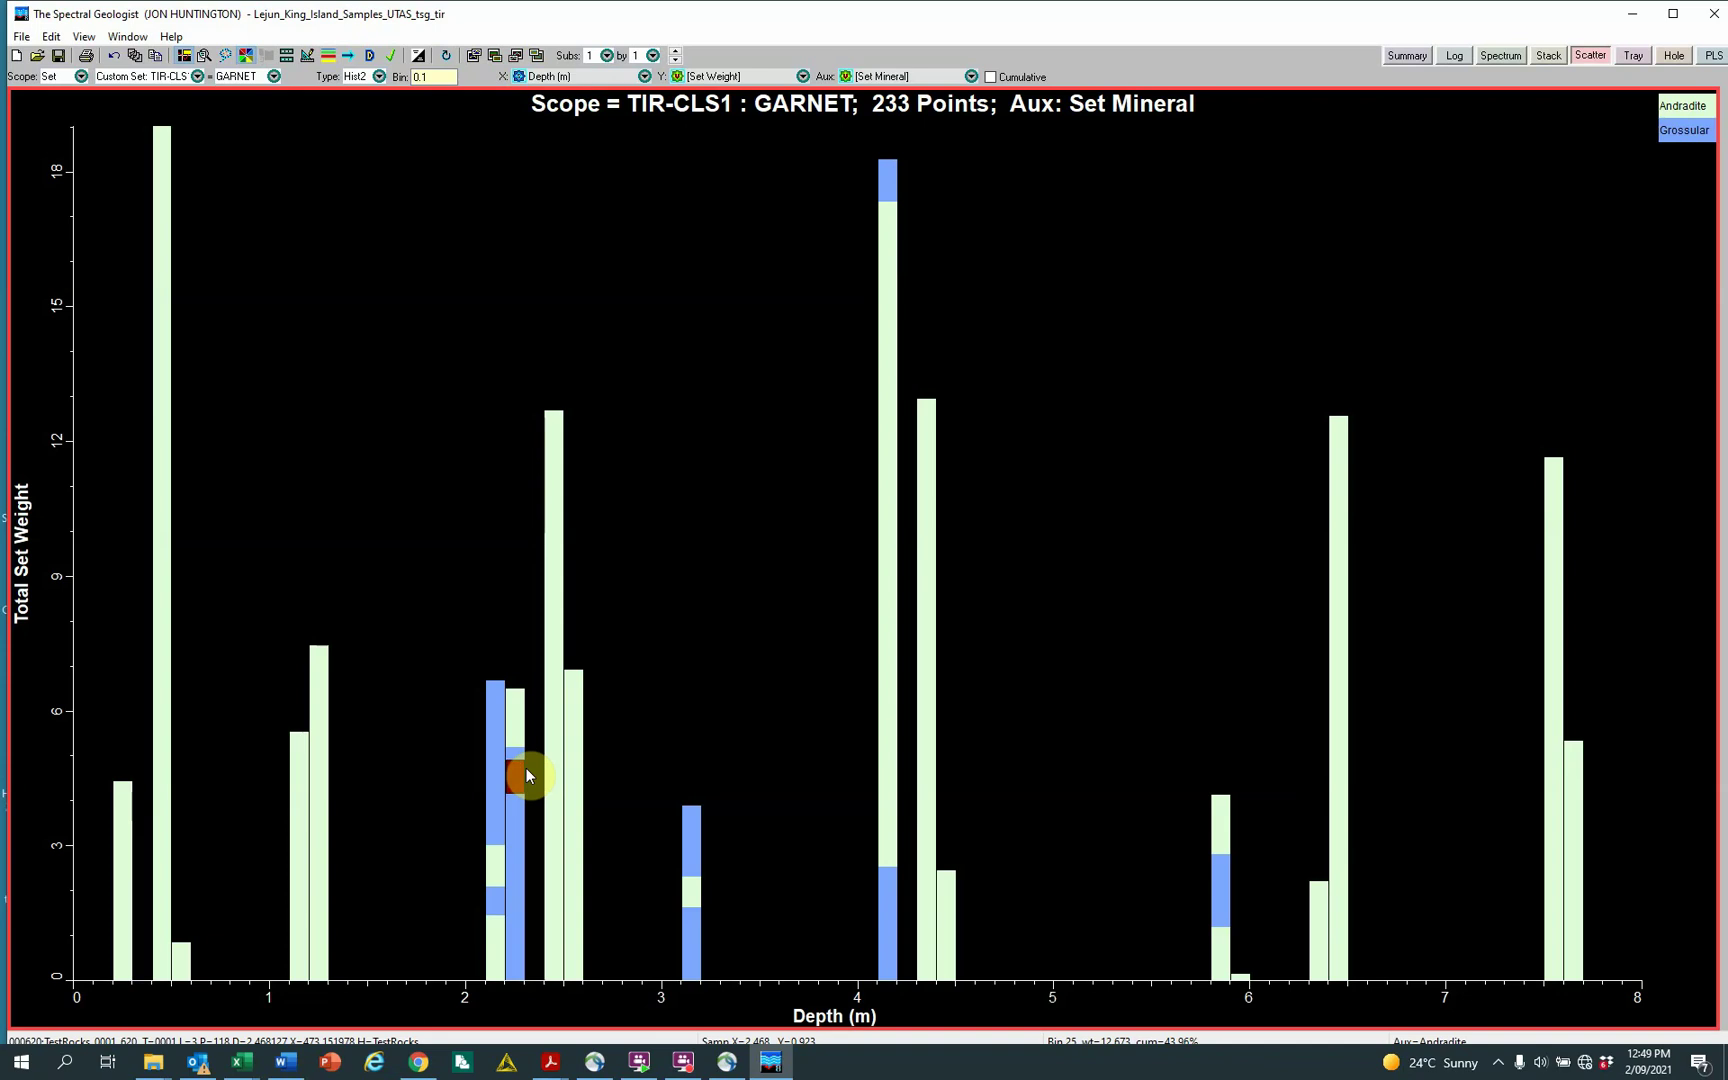
{"action": "left_click", "coordinate": [526, 768]}
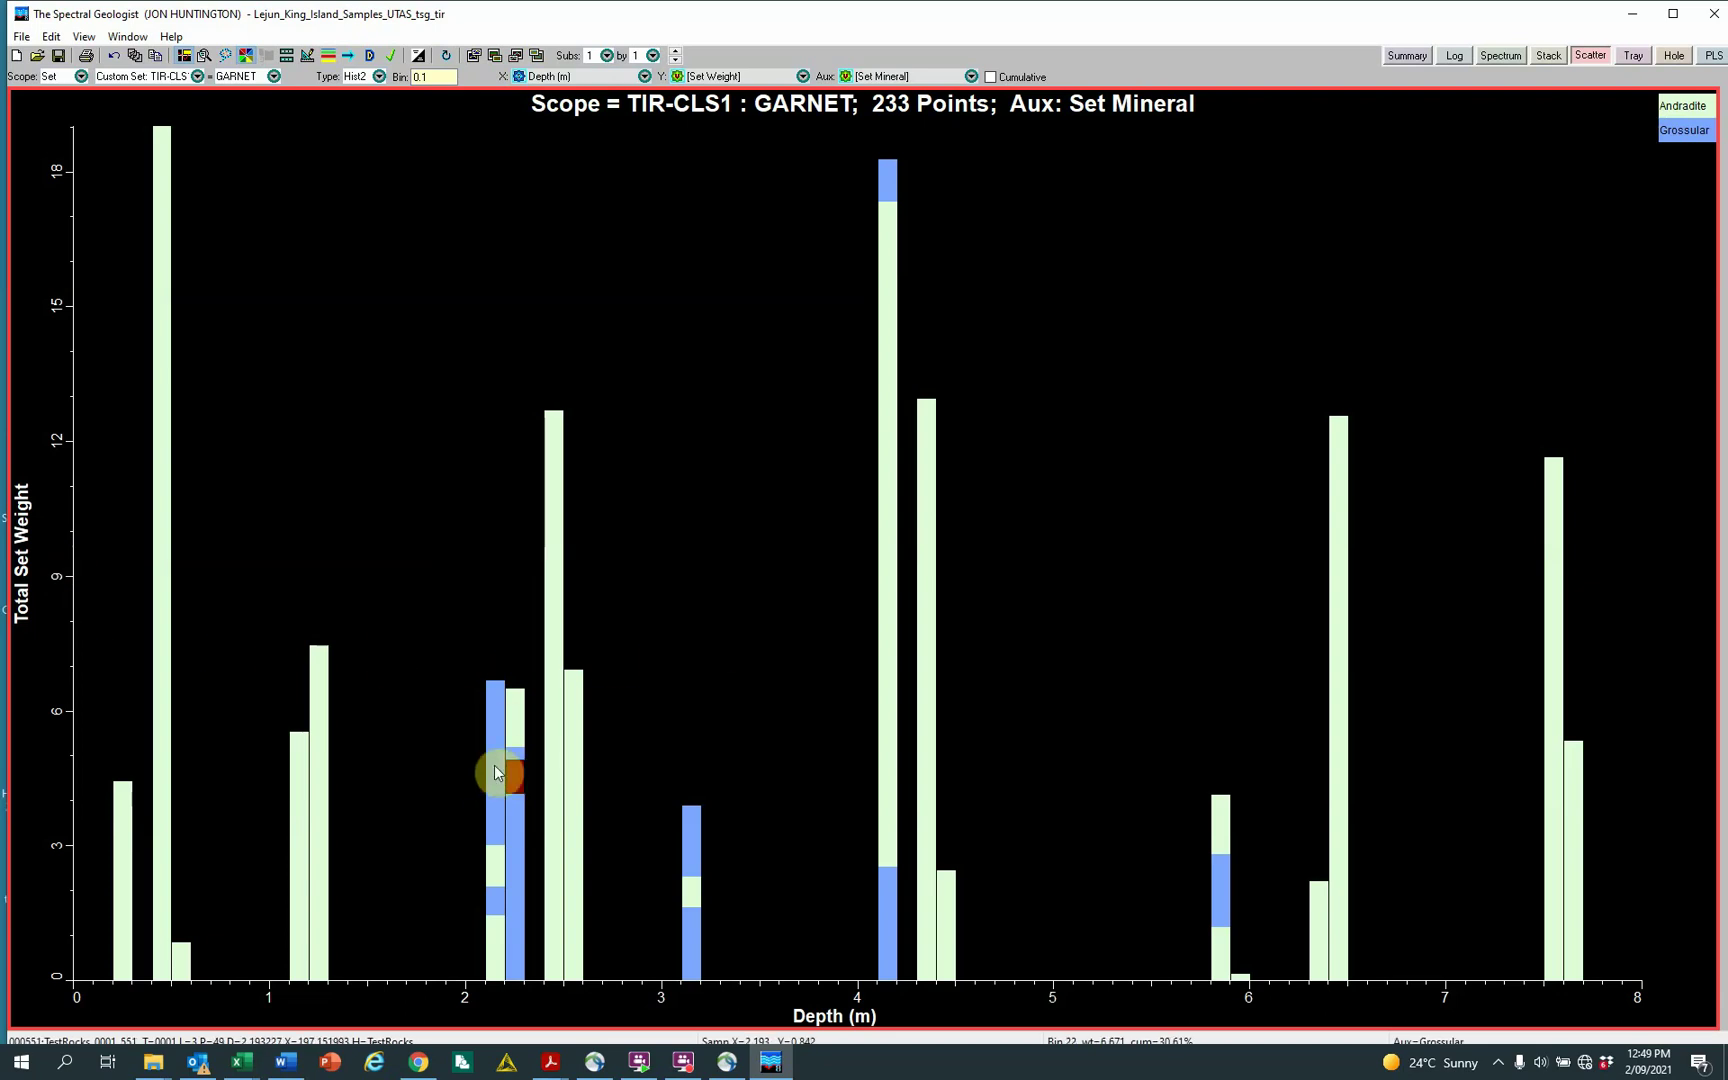
Show the selected sample's TIR spectrum with the Andradite reference overlaid.
{"action": "left_click", "coordinate": [1500, 56]}
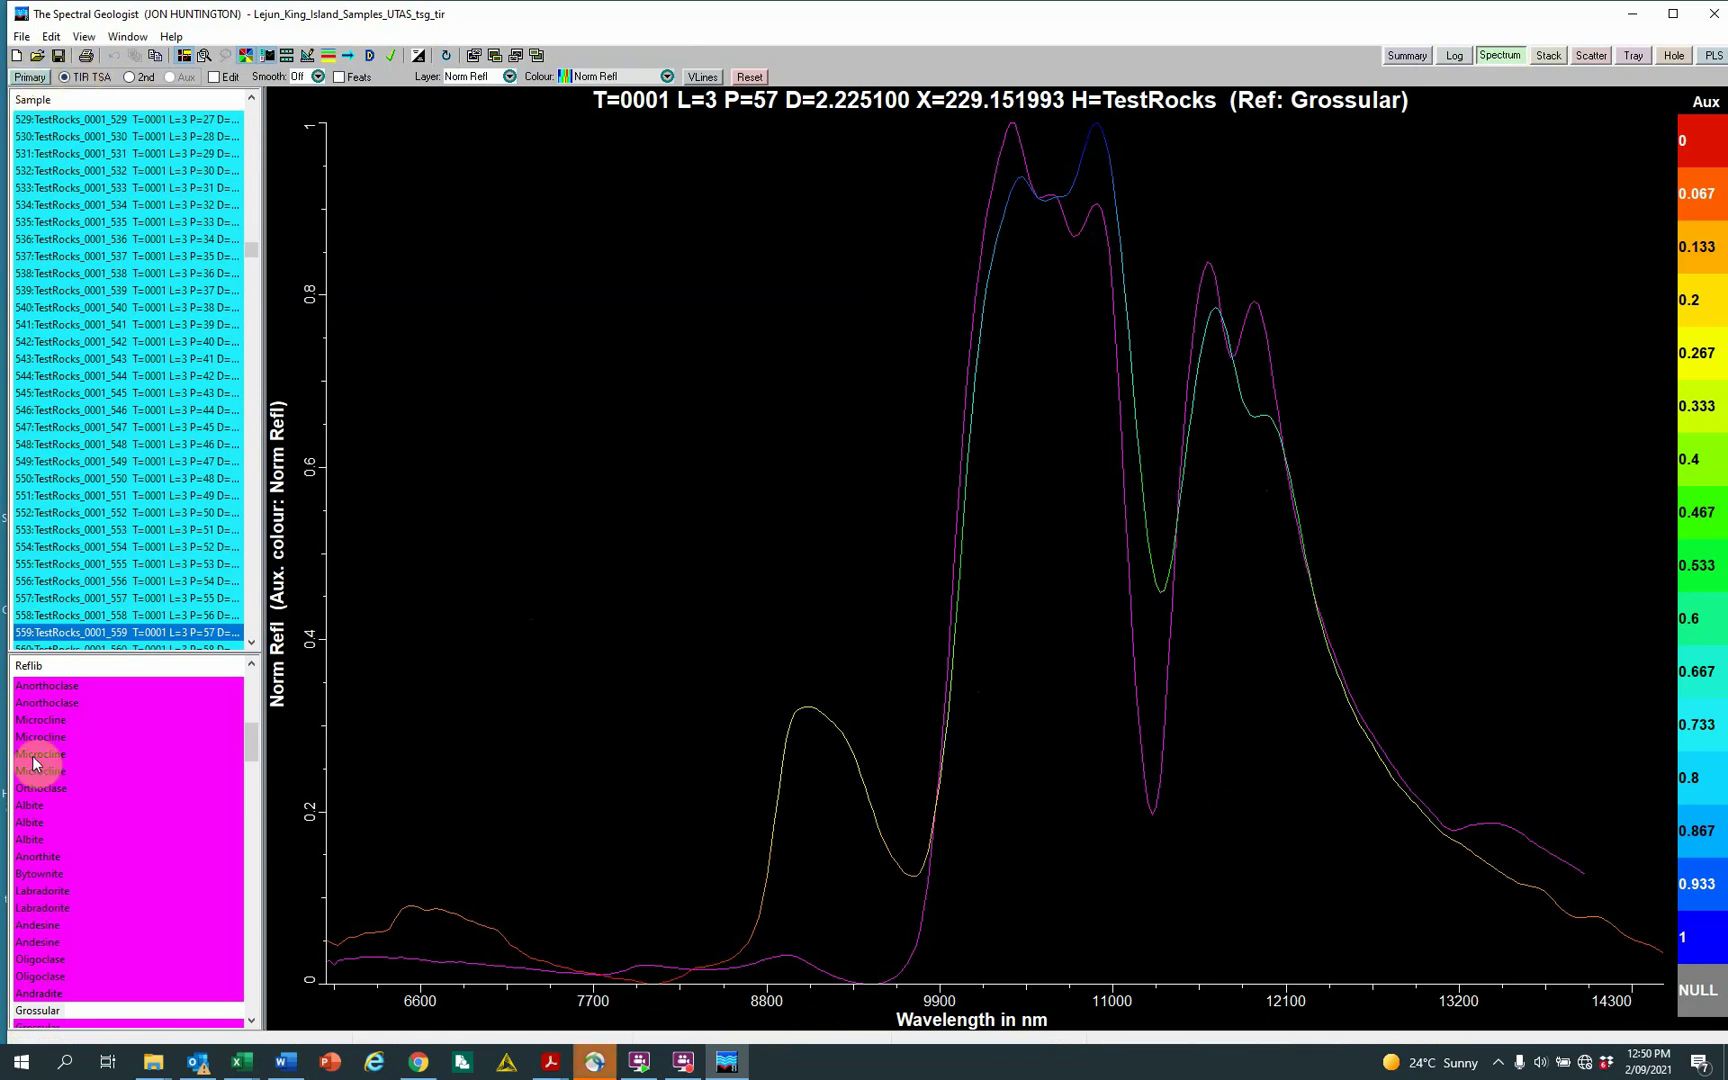
{"action": "left_click", "coordinate": [43, 995]}
{"action": "left_click", "coordinate": [48, 1010]}
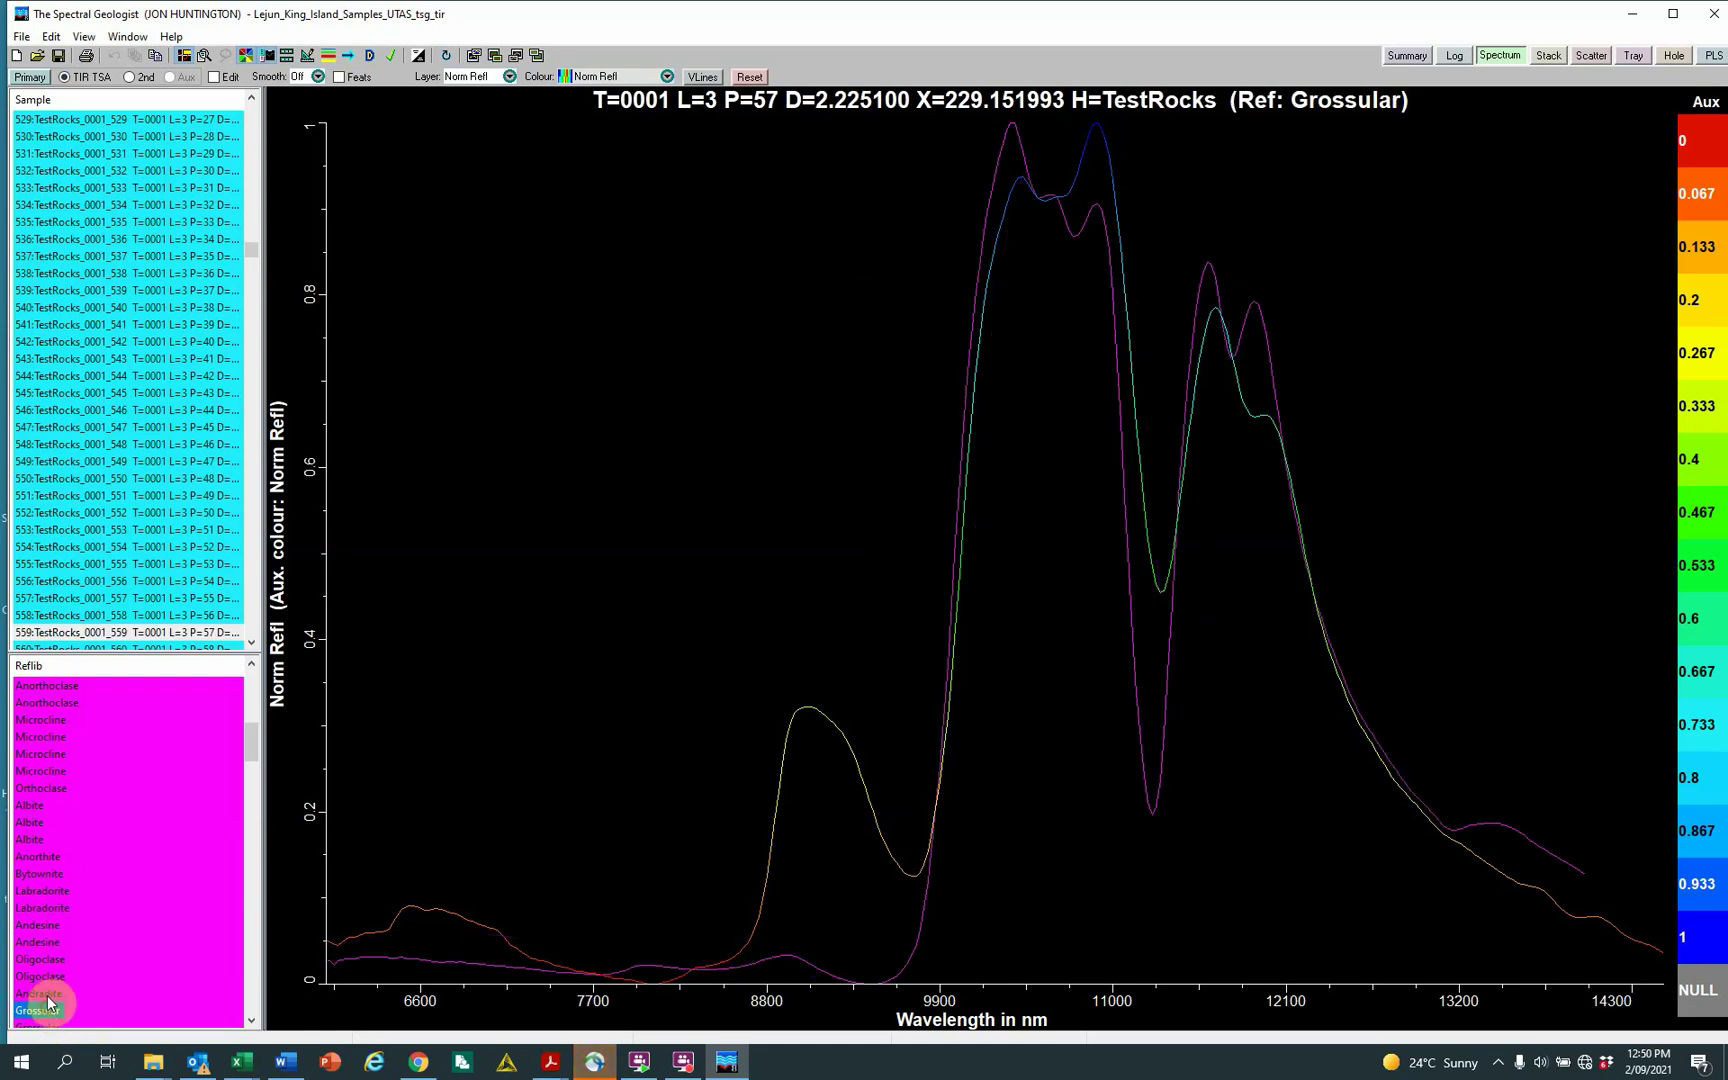
{"action": "left_click", "coordinate": [48, 997]}
Alternate the overlay between Andradite and Grossular, finishing with Grossular on sample 559.
{"action": "key", "text": "Down"}
{"action": "key", "text": "Up"}
{"action": "key", "text": "Down"}
{"action": "key", "text": "Up"}
{"action": "key", "text": "Down"}
{"action": "key", "text": "Up"}
{"action": "key", "text": "Down"}
{"action": "key", "text": "Up"}
{"action": "key", "text": "Down"}
{"action": "key", "text": "Up"}
{"action": "key", "text": "Down"}
{"action": "key", "text": "Up"}
{"action": "key", "text": "Down"}
{"action": "key", "text": "Up"}
{"action": "key", "text": "Down"}
{"action": "key", "text": "Up"}
{"action": "key", "text": "Down"}
{"action": "key", "text": "Up"}
{"action": "key", "text": "Down"}
{"action": "key", "text": "Up"}
{"action": "key", "text": "Down"}
{"action": "key", "text": "Up"}
{"action": "key", "text": "Down"}
{"action": "key", "text": "Up"}
{"action": "key", "text": "Down"}
{"action": "key", "text": "Up"}
{"action": "key", "text": "Down"}
{"action": "key", "text": "Up"}
{"action": "key", "text": "Down"}
{"action": "left_click", "coordinate": [49, 992]}
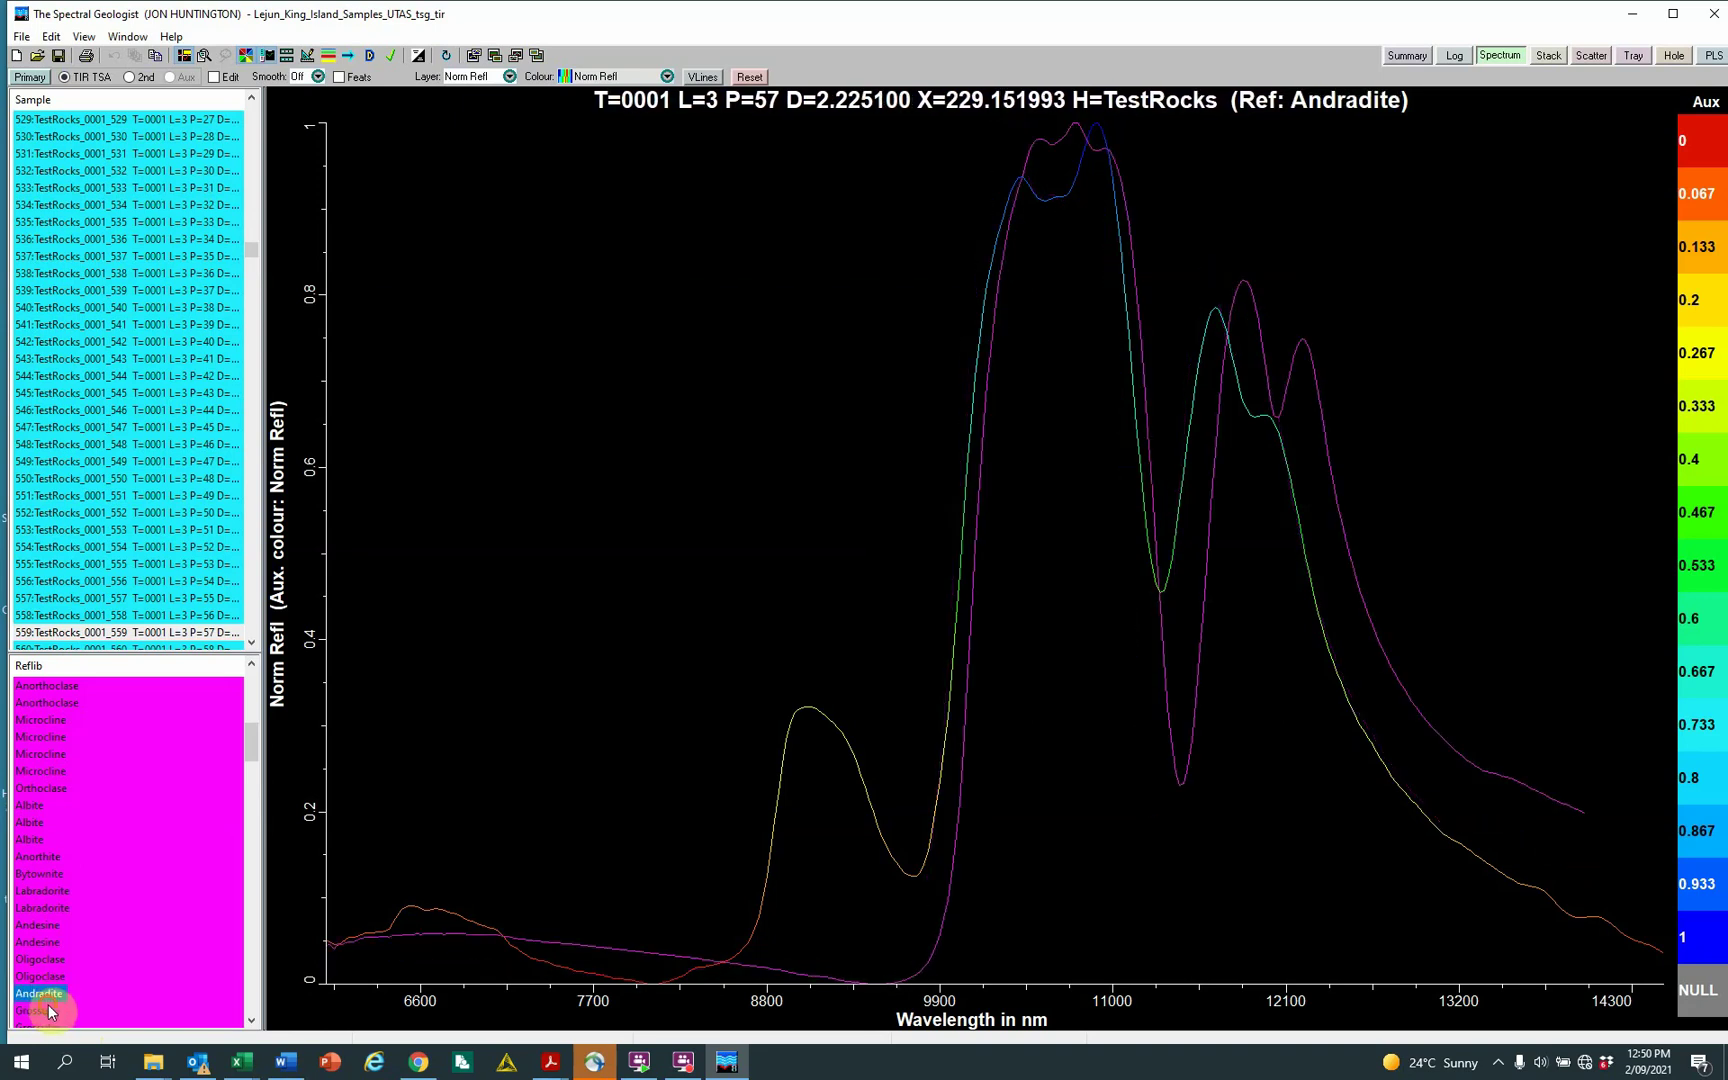
{"action": "left_click", "coordinate": [48, 1010]}
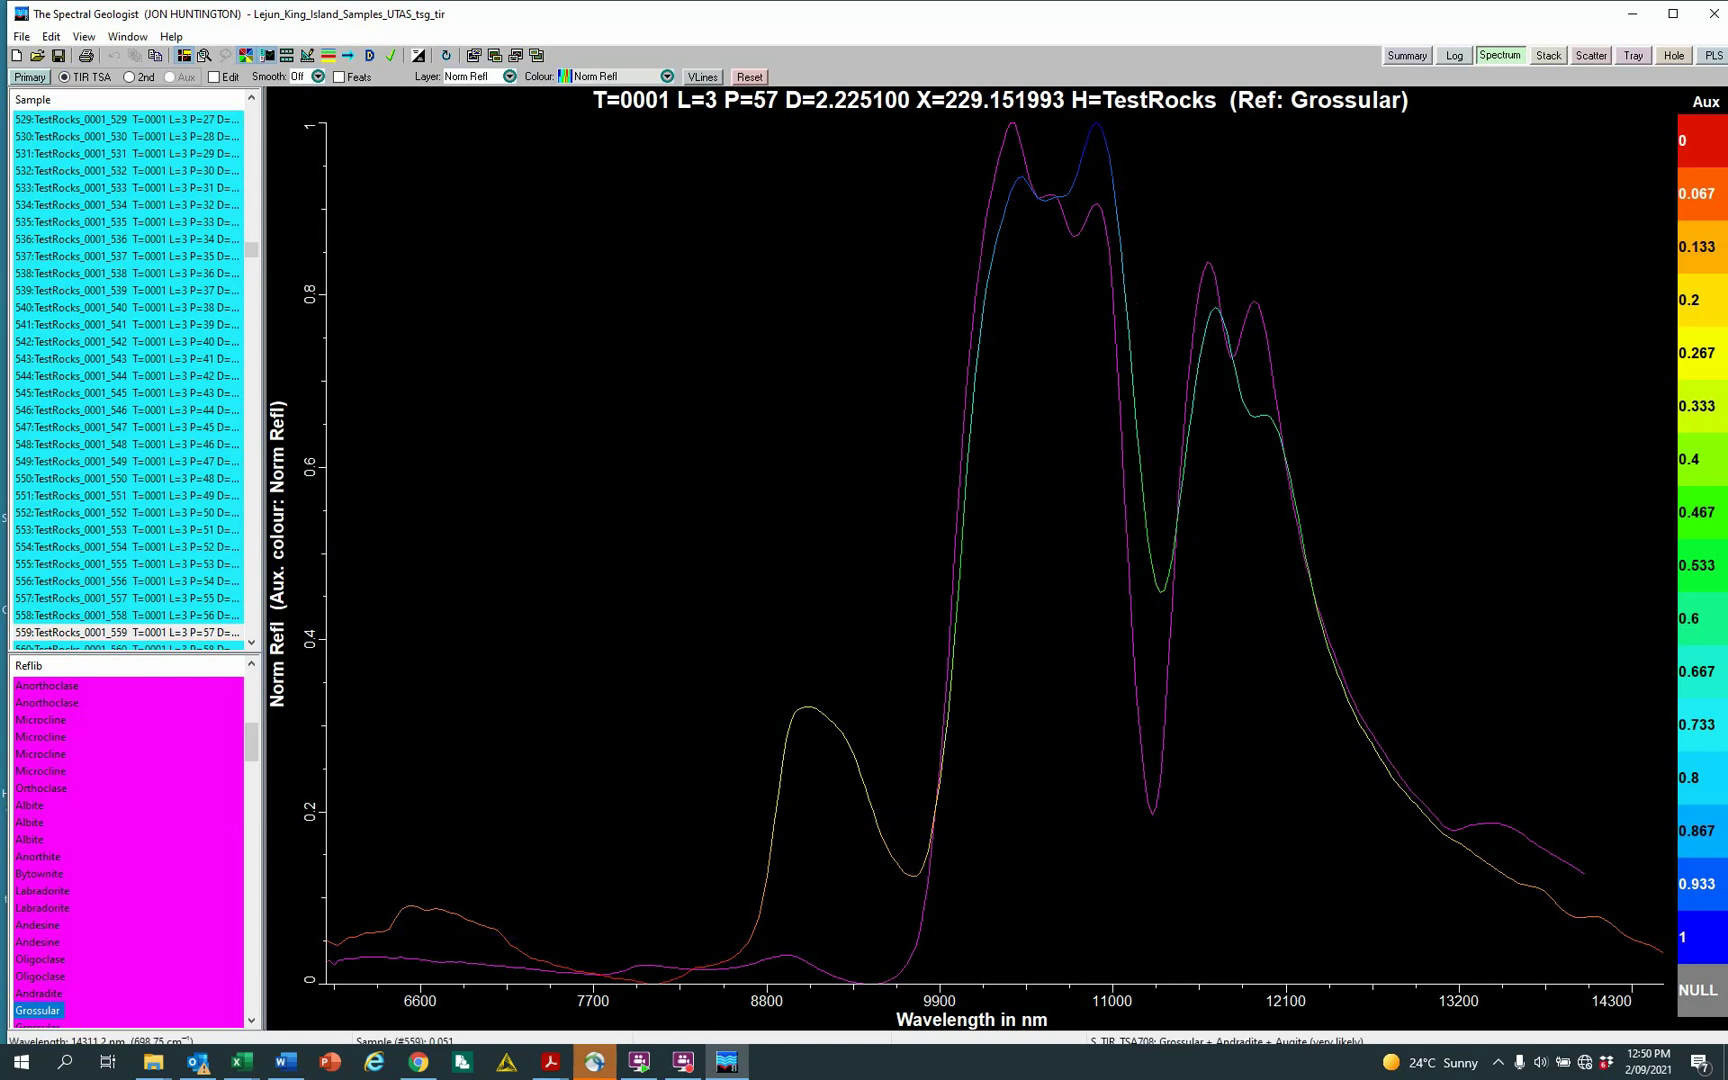
Check Fig. 1's TIR reflectance spectra and the title page of the Antamina garnet paper in Acrobat.
{"action": "key", "text": "alt+Tab"}
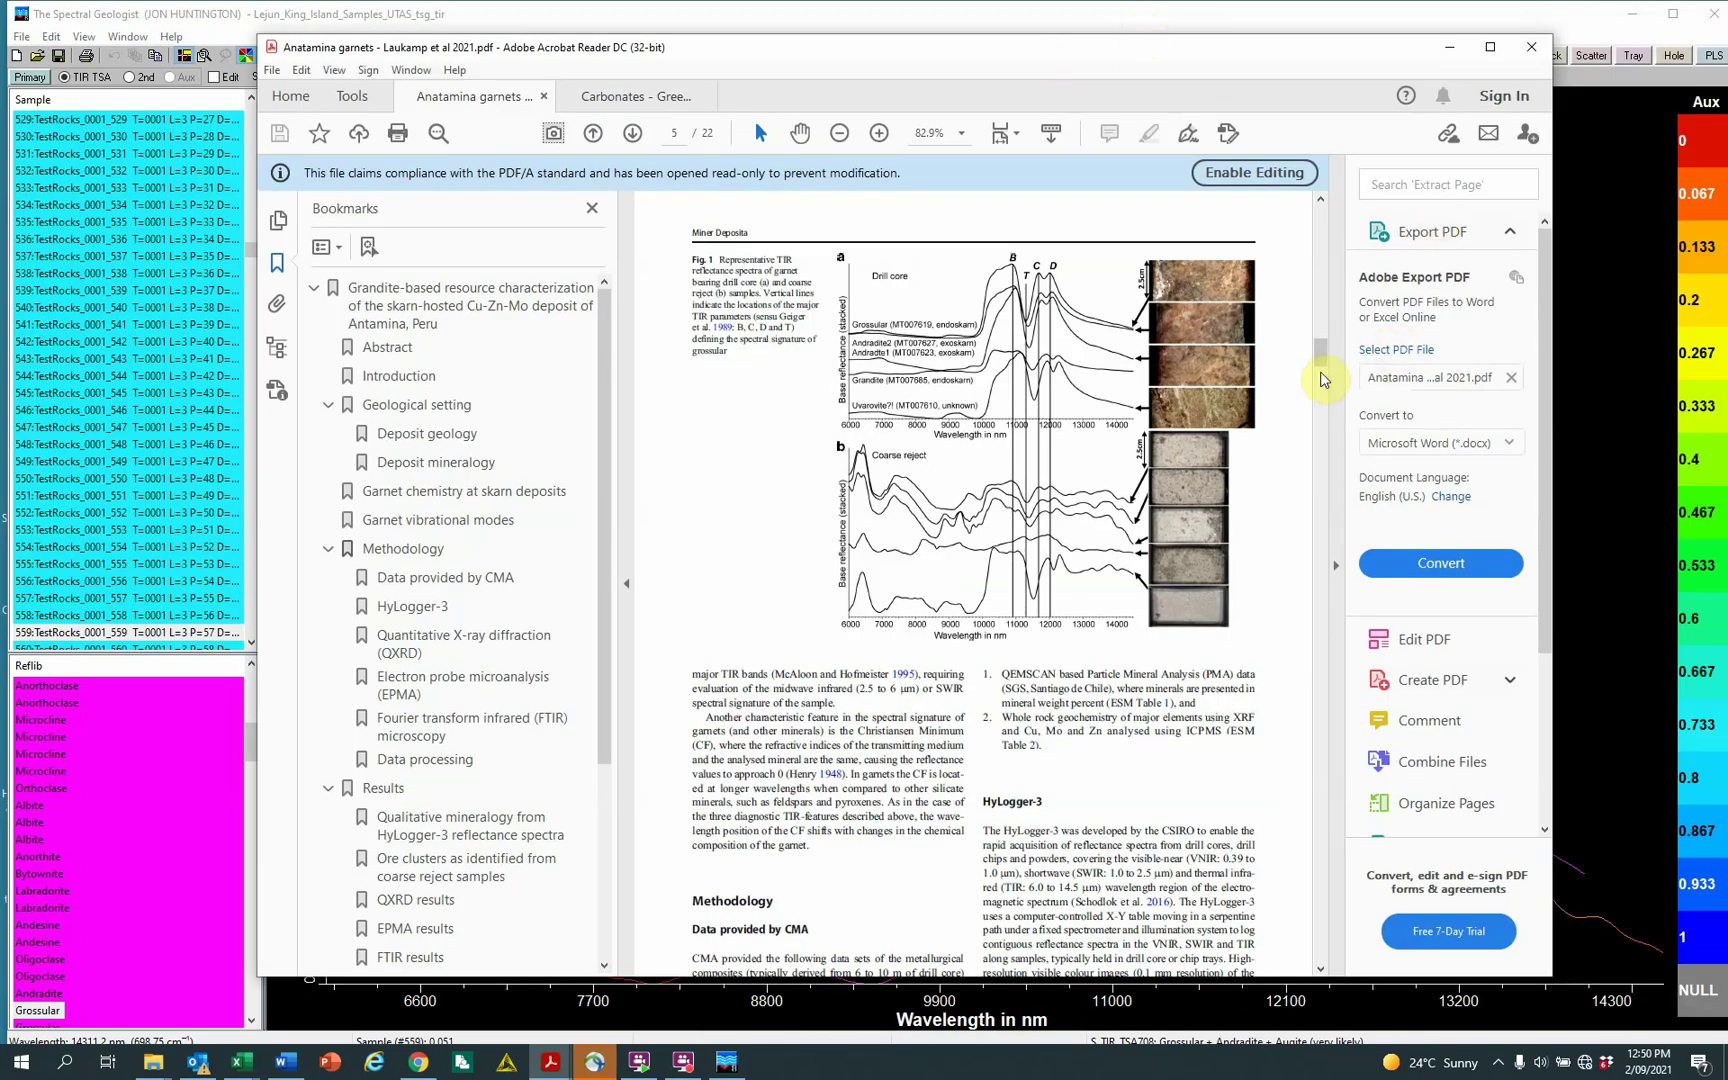
{"action": "left_click_drag", "start_coordinate": [1321, 358], "coordinate": [1320, 212]}
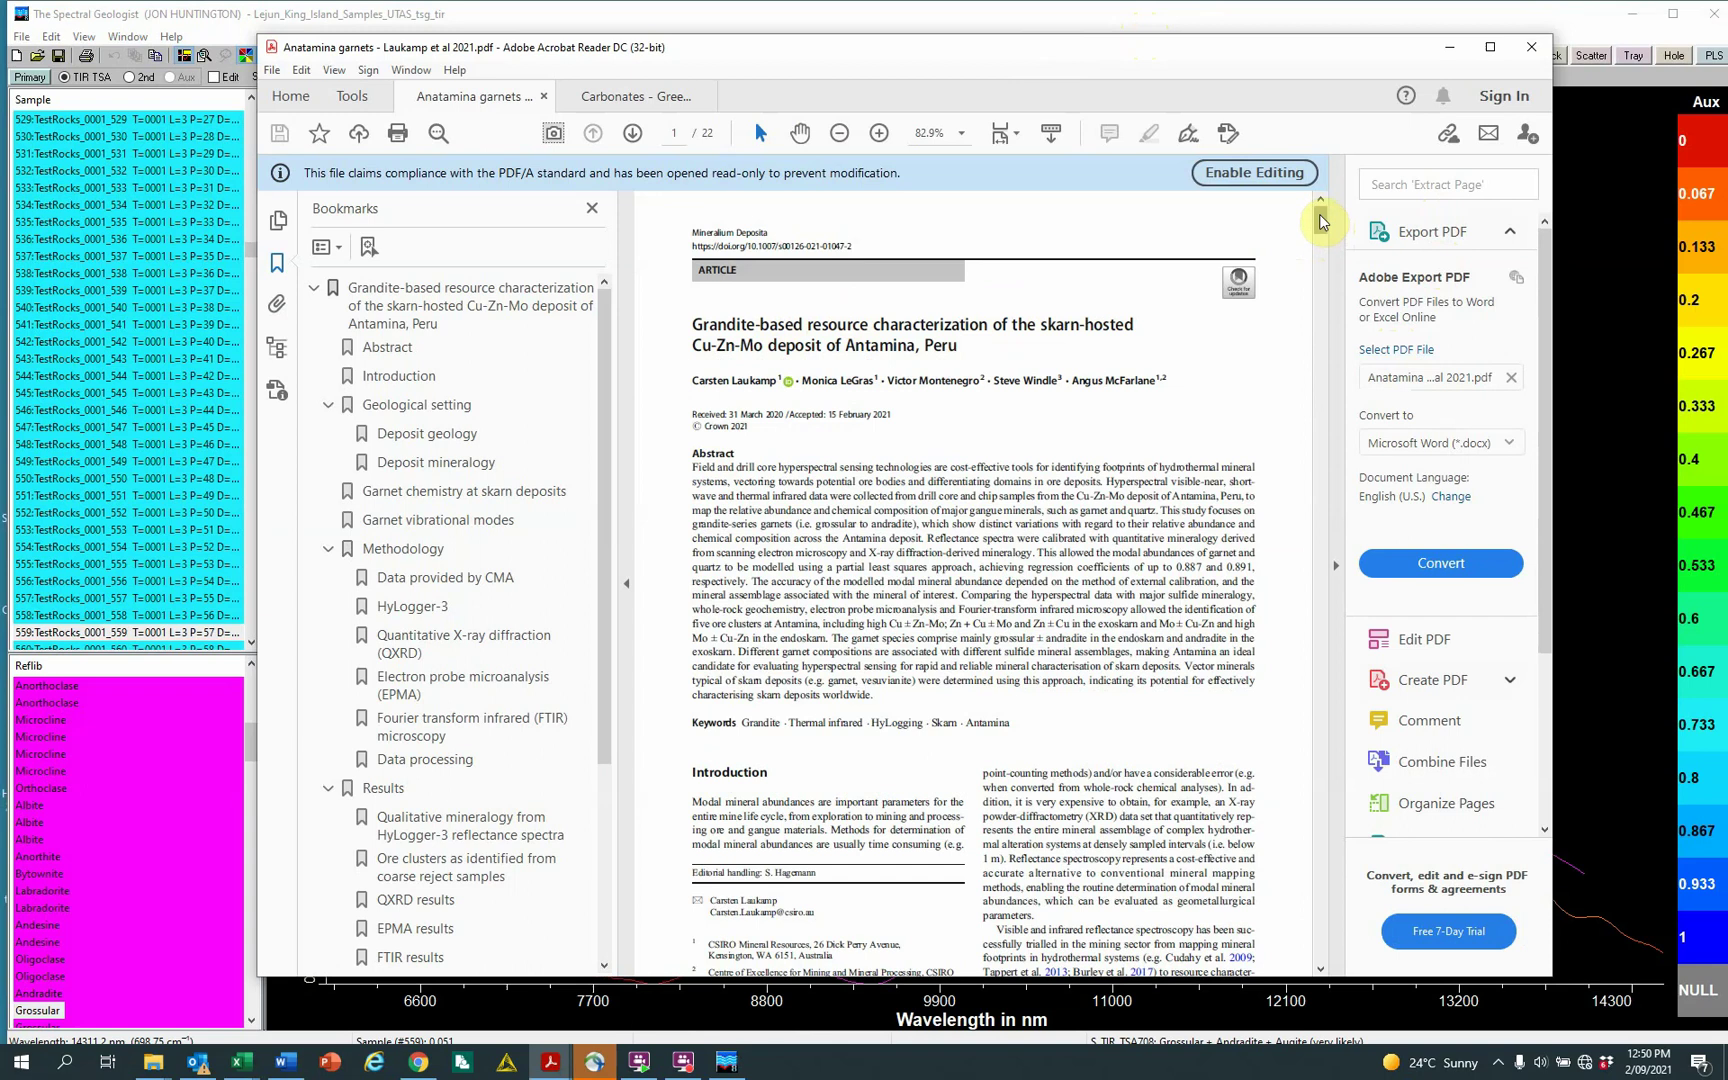
{"action": "left_click_drag", "start_coordinate": [1320, 222], "coordinate": [1320, 365]}
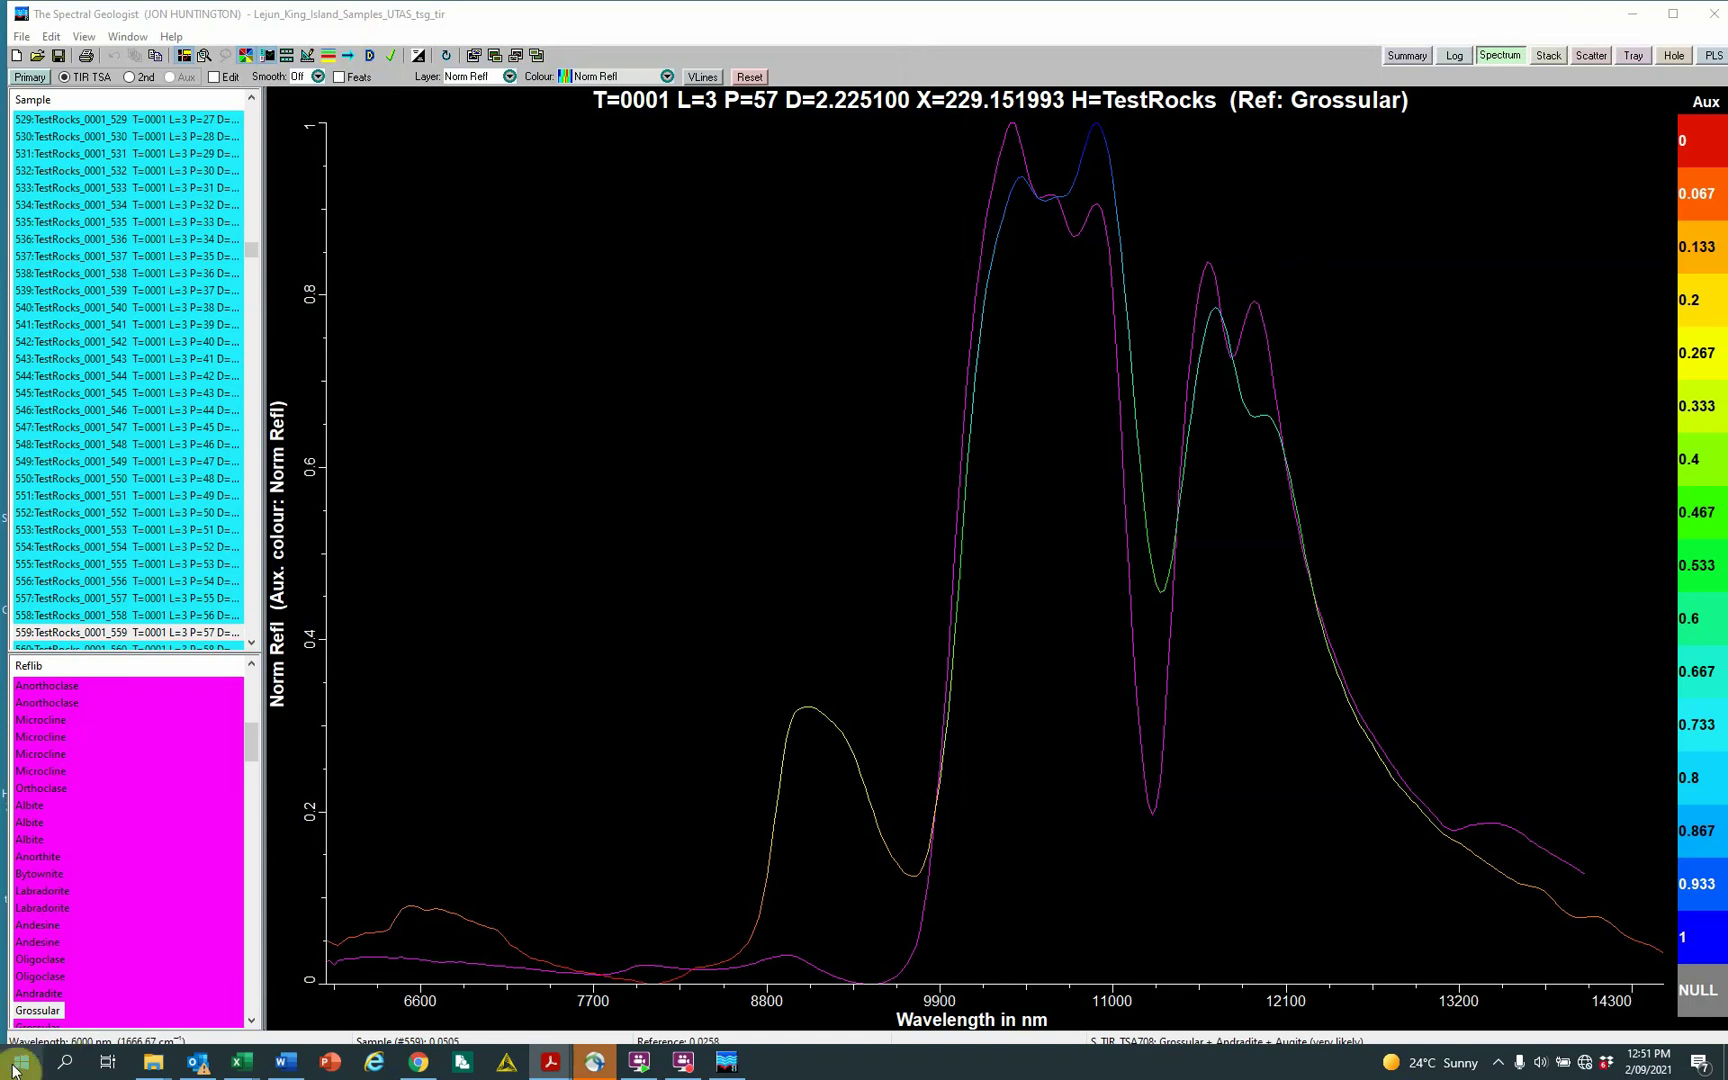
Flip sample 559's reference overlay between Grossular and Andradite, leaving Andradite overlaid.
{"action": "scroll", "coordinate": [55, 984], "scroll_direction": "down", "scroll_amount": 1}
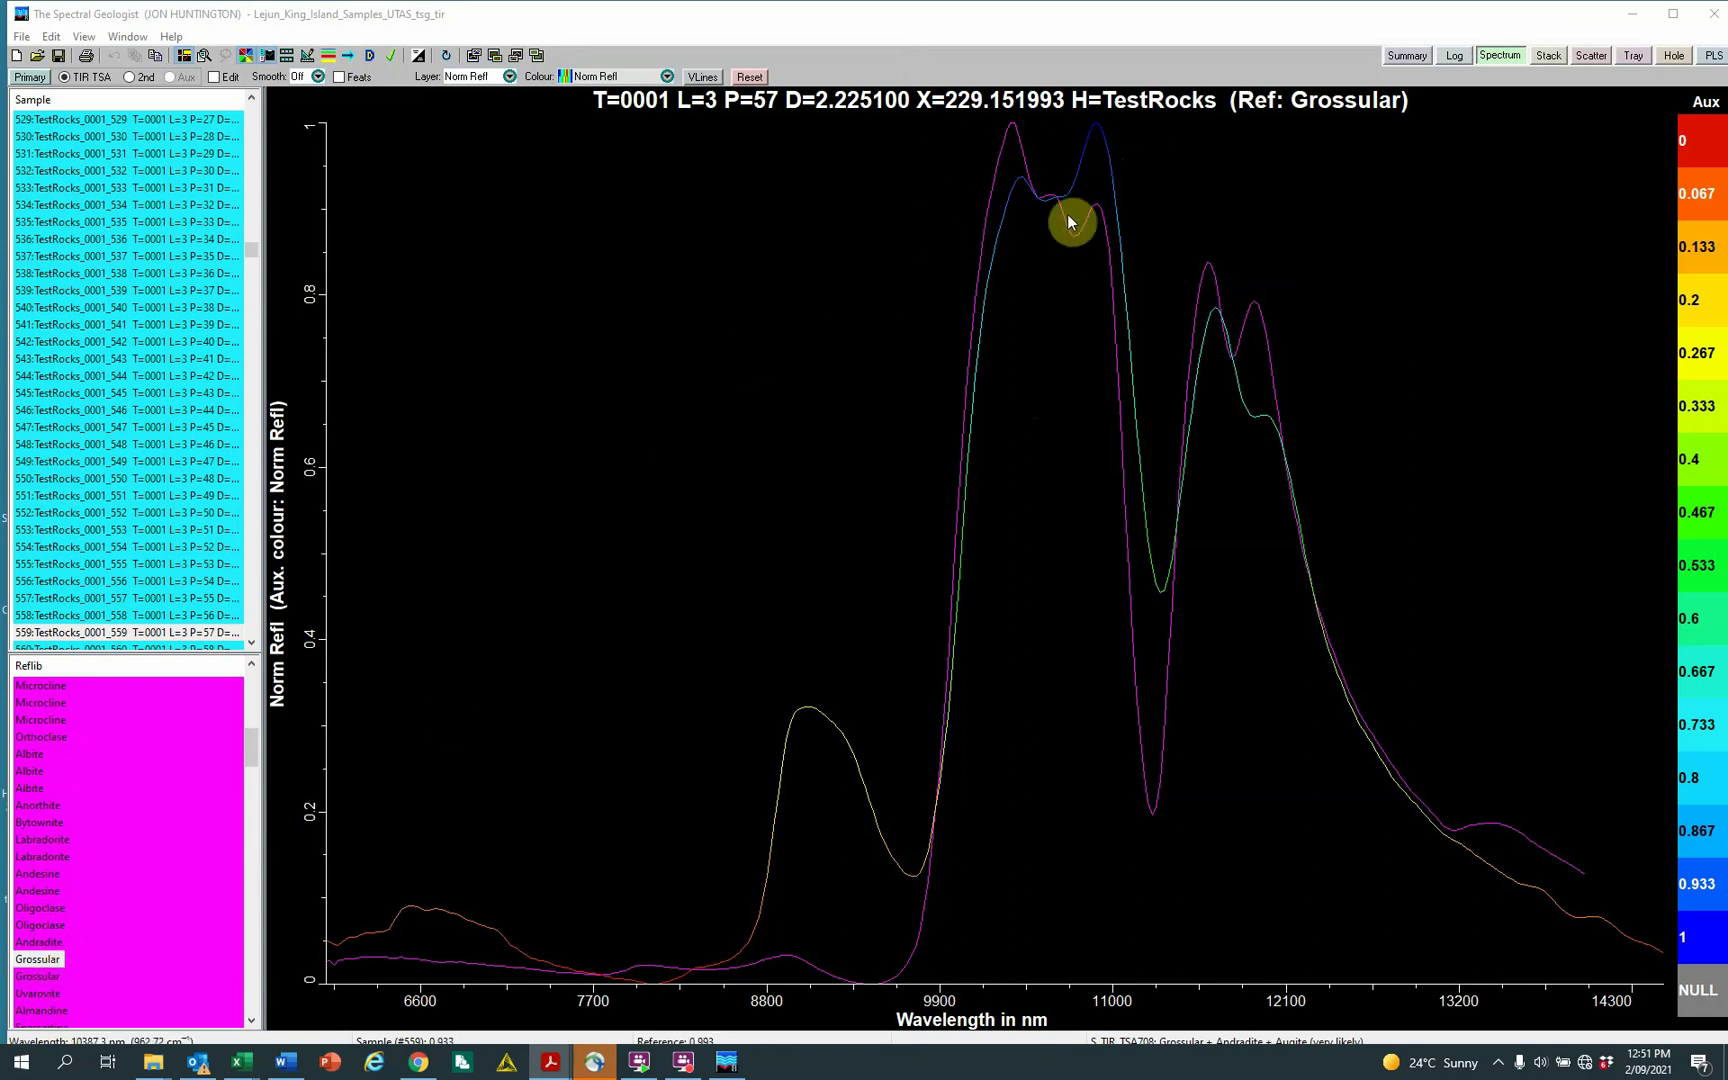
{"action": "left_click", "coordinate": [40, 943]}
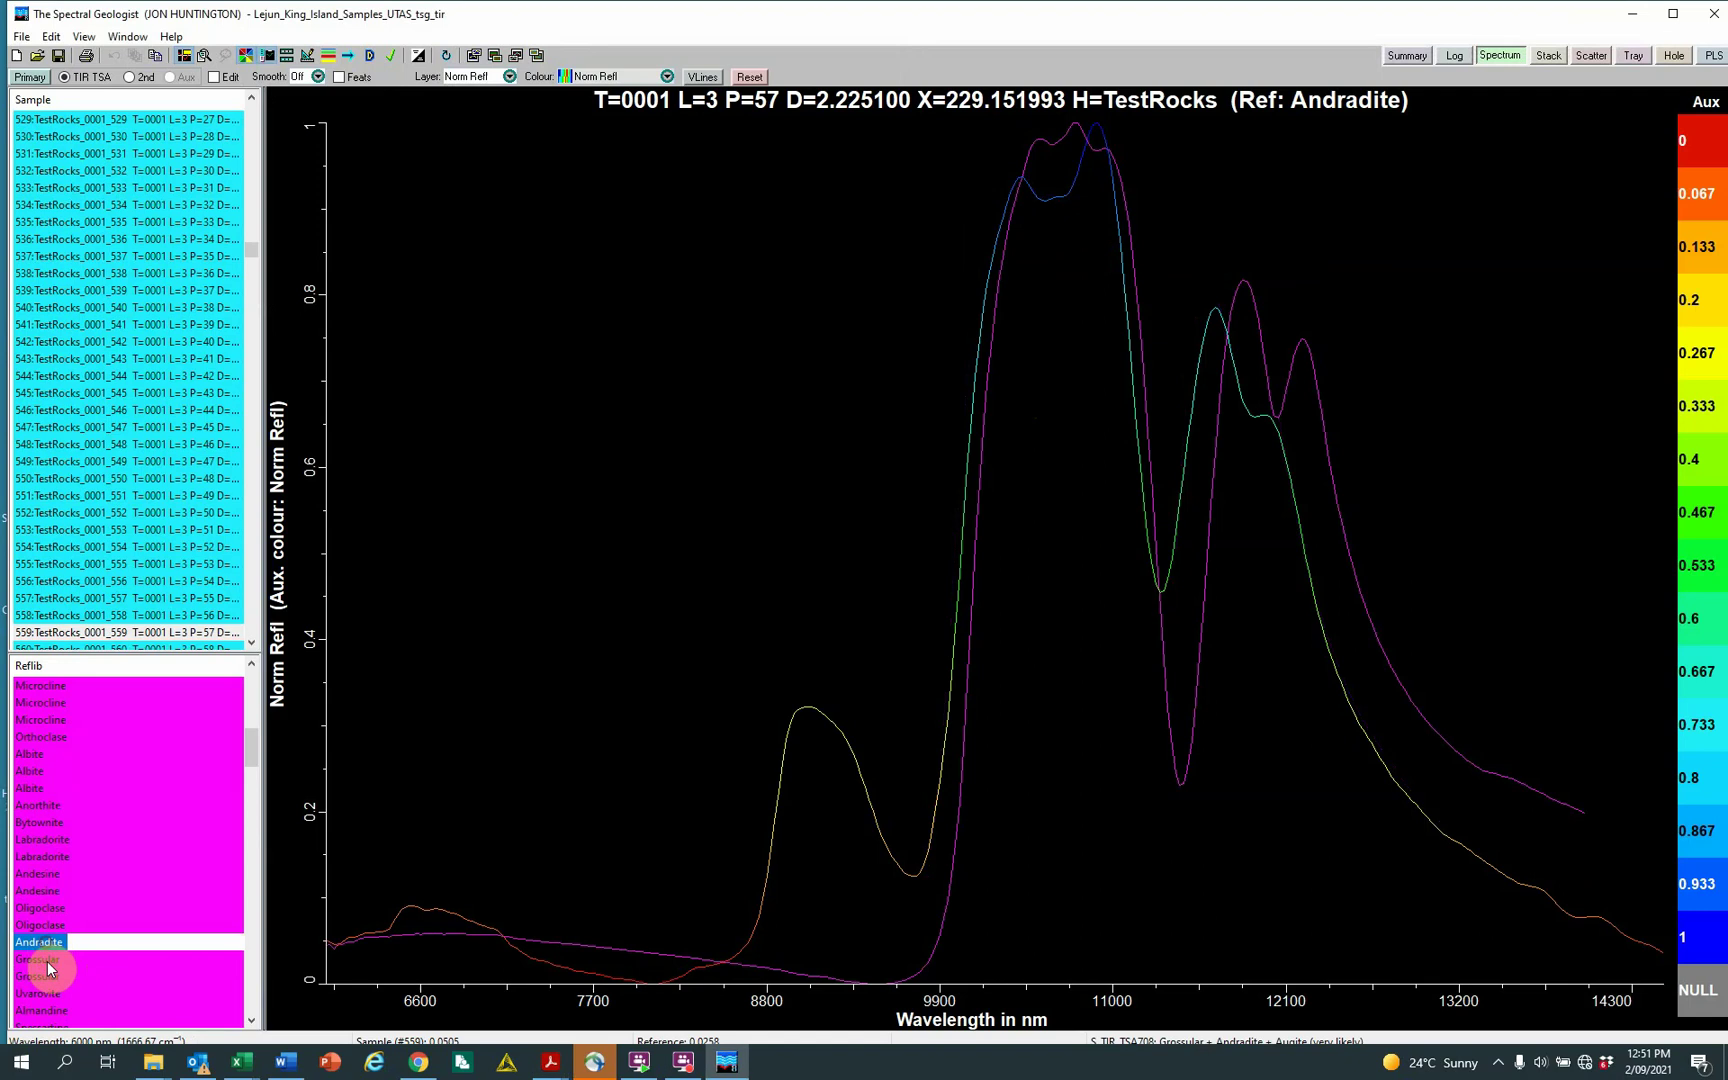
{"action": "left_click", "coordinate": [48, 966]}
{"action": "left_click", "coordinate": [40, 945]}
{"action": "left_click", "coordinate": [40, 962]}
{"action": "left_click", "coordinate": [40, 943]}
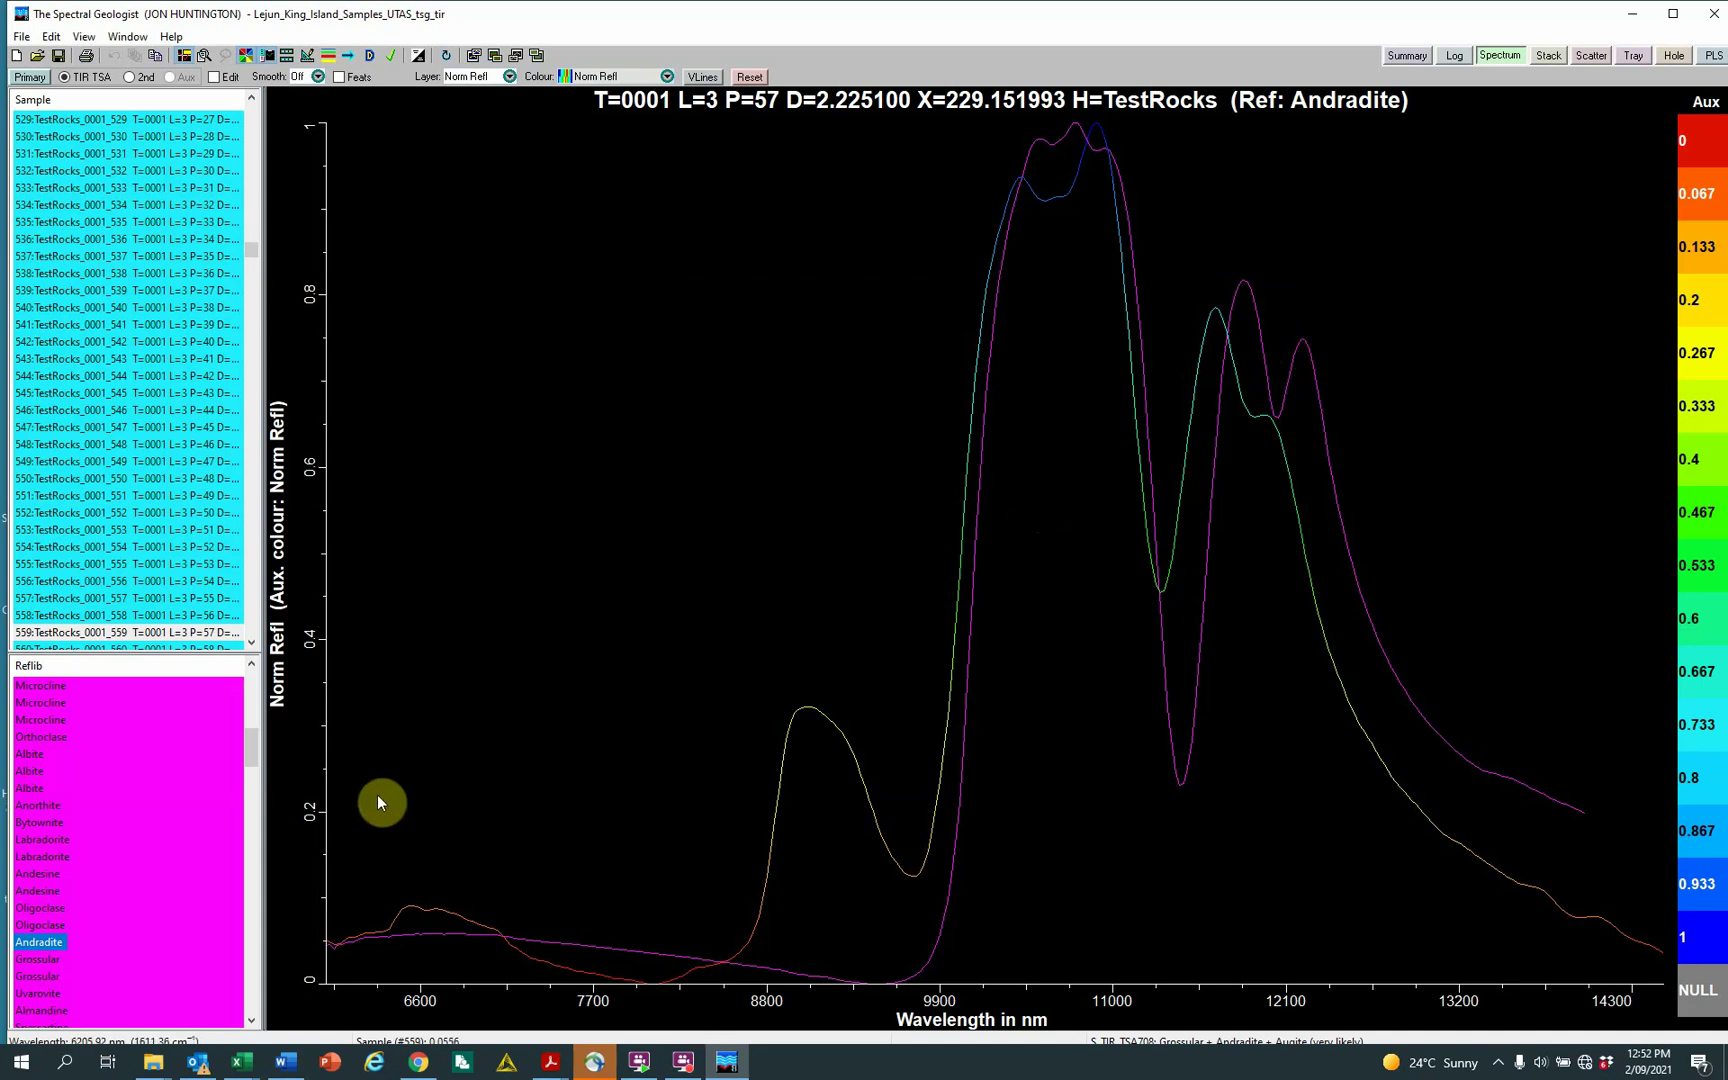
Compare sample 559 against Augite, Diopside and Hedenbergite references, ending on Augite.
{"action": "scroll", "coordinate": [168, 843], "scroll_direction": "down", "scroll_amount": 2}
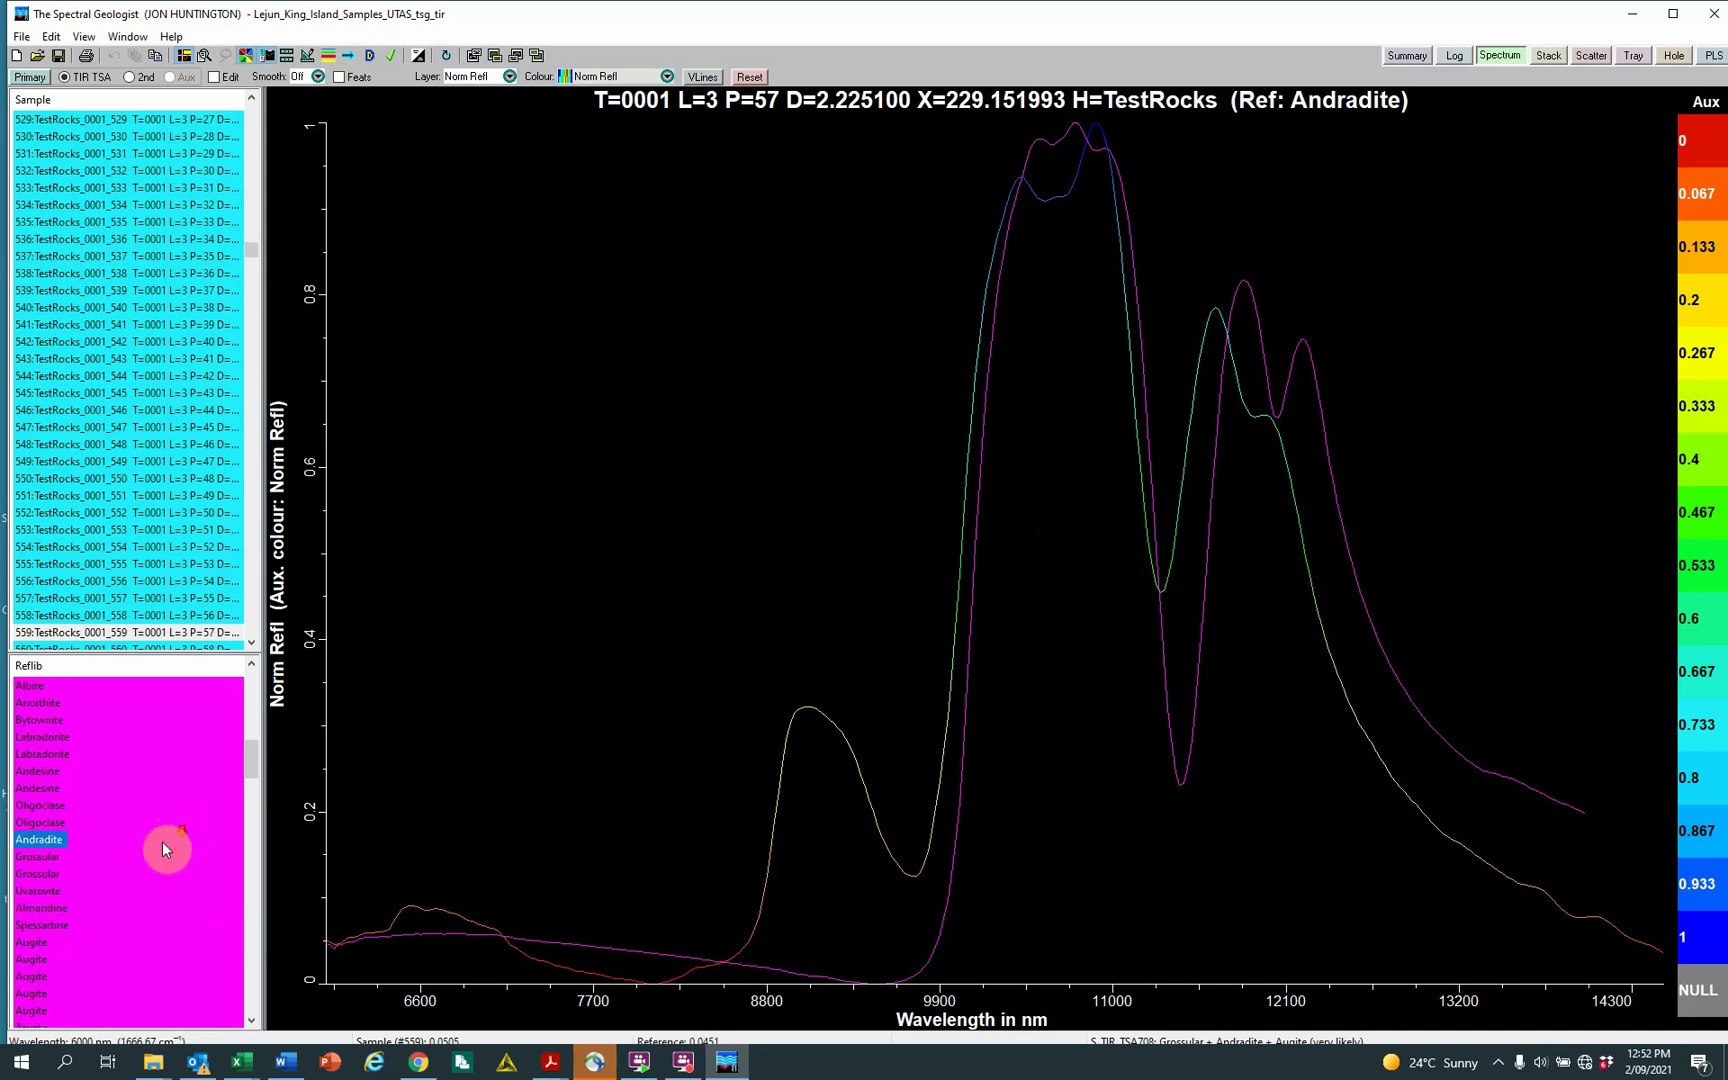
{"action": "left_click", "coordinate": [40, 943]}
{"action": "left_click", "coordinate": [36, 960]}
{"action": "scroll", "coordinate": [40, 965], "scroll_direction": "down", "scroll_amount": 2}
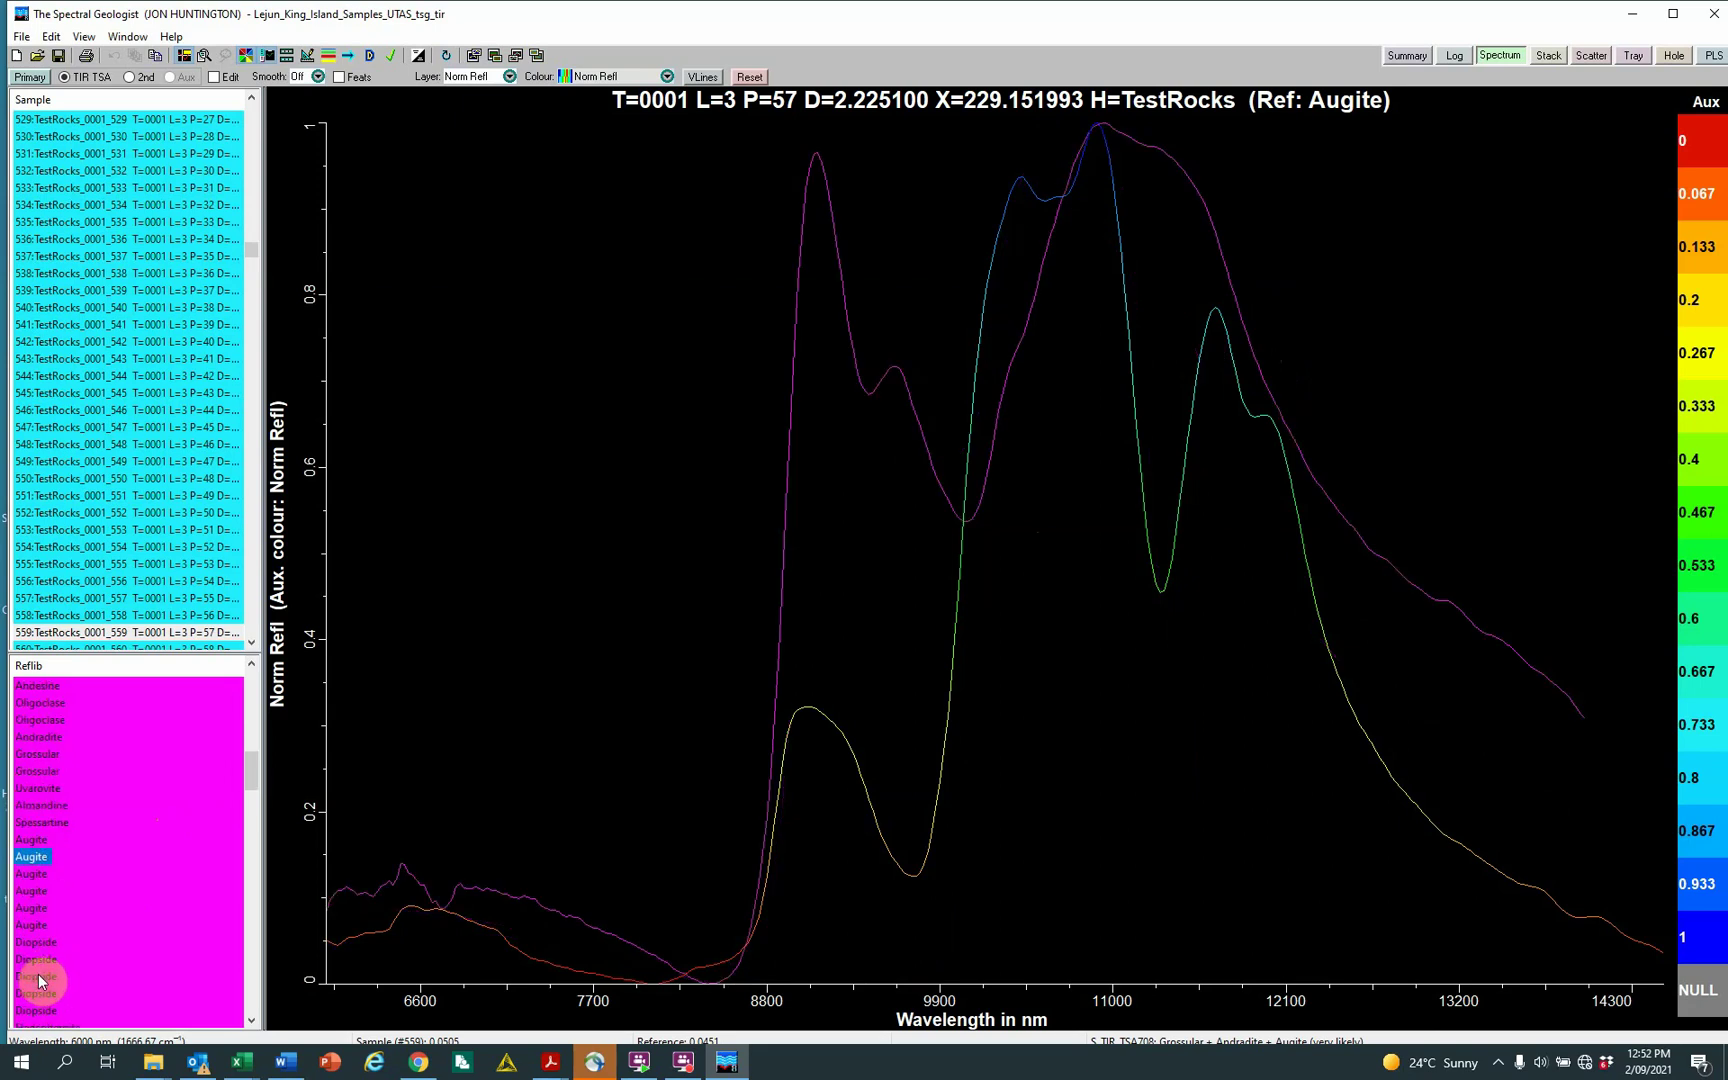
{"action": "left_click", "coordinate": [38, 975]}
{"action": "scroll", "coordinate": [43, 973], "scroll_direction": "down", "scroll_amount": 1}
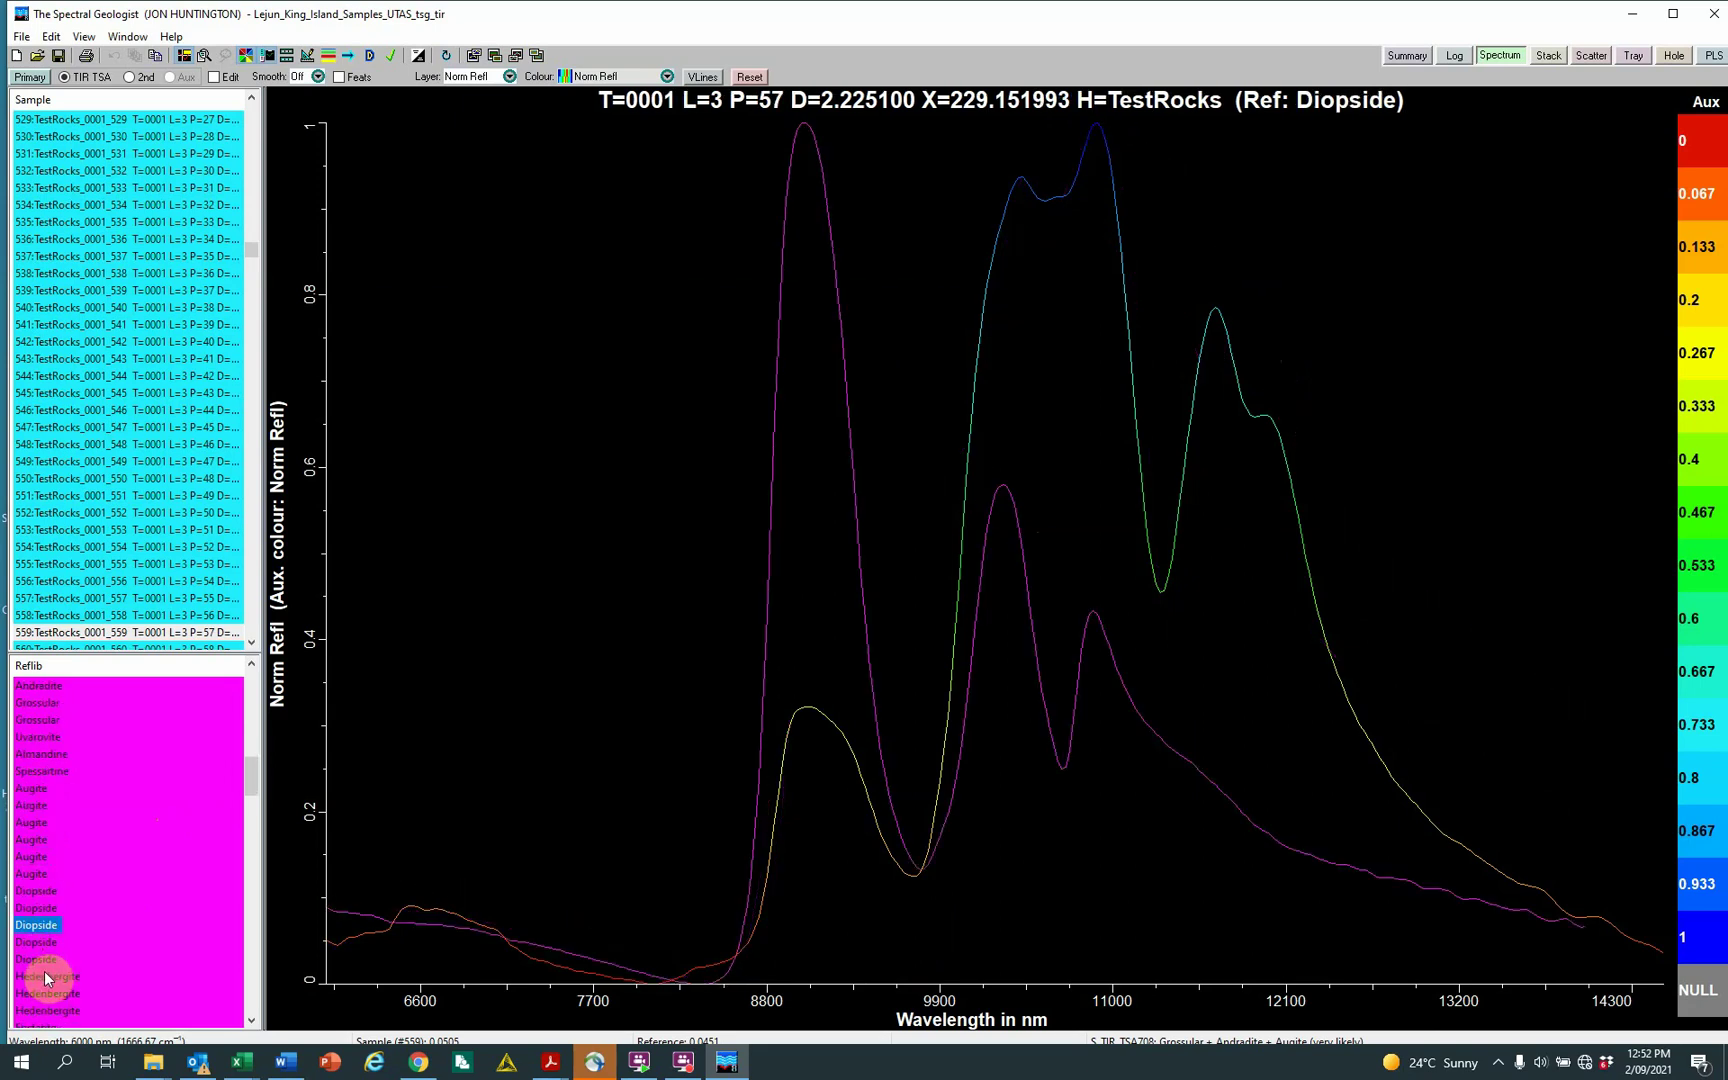
{"action": "left_click", "coordinate": [45, 977]}
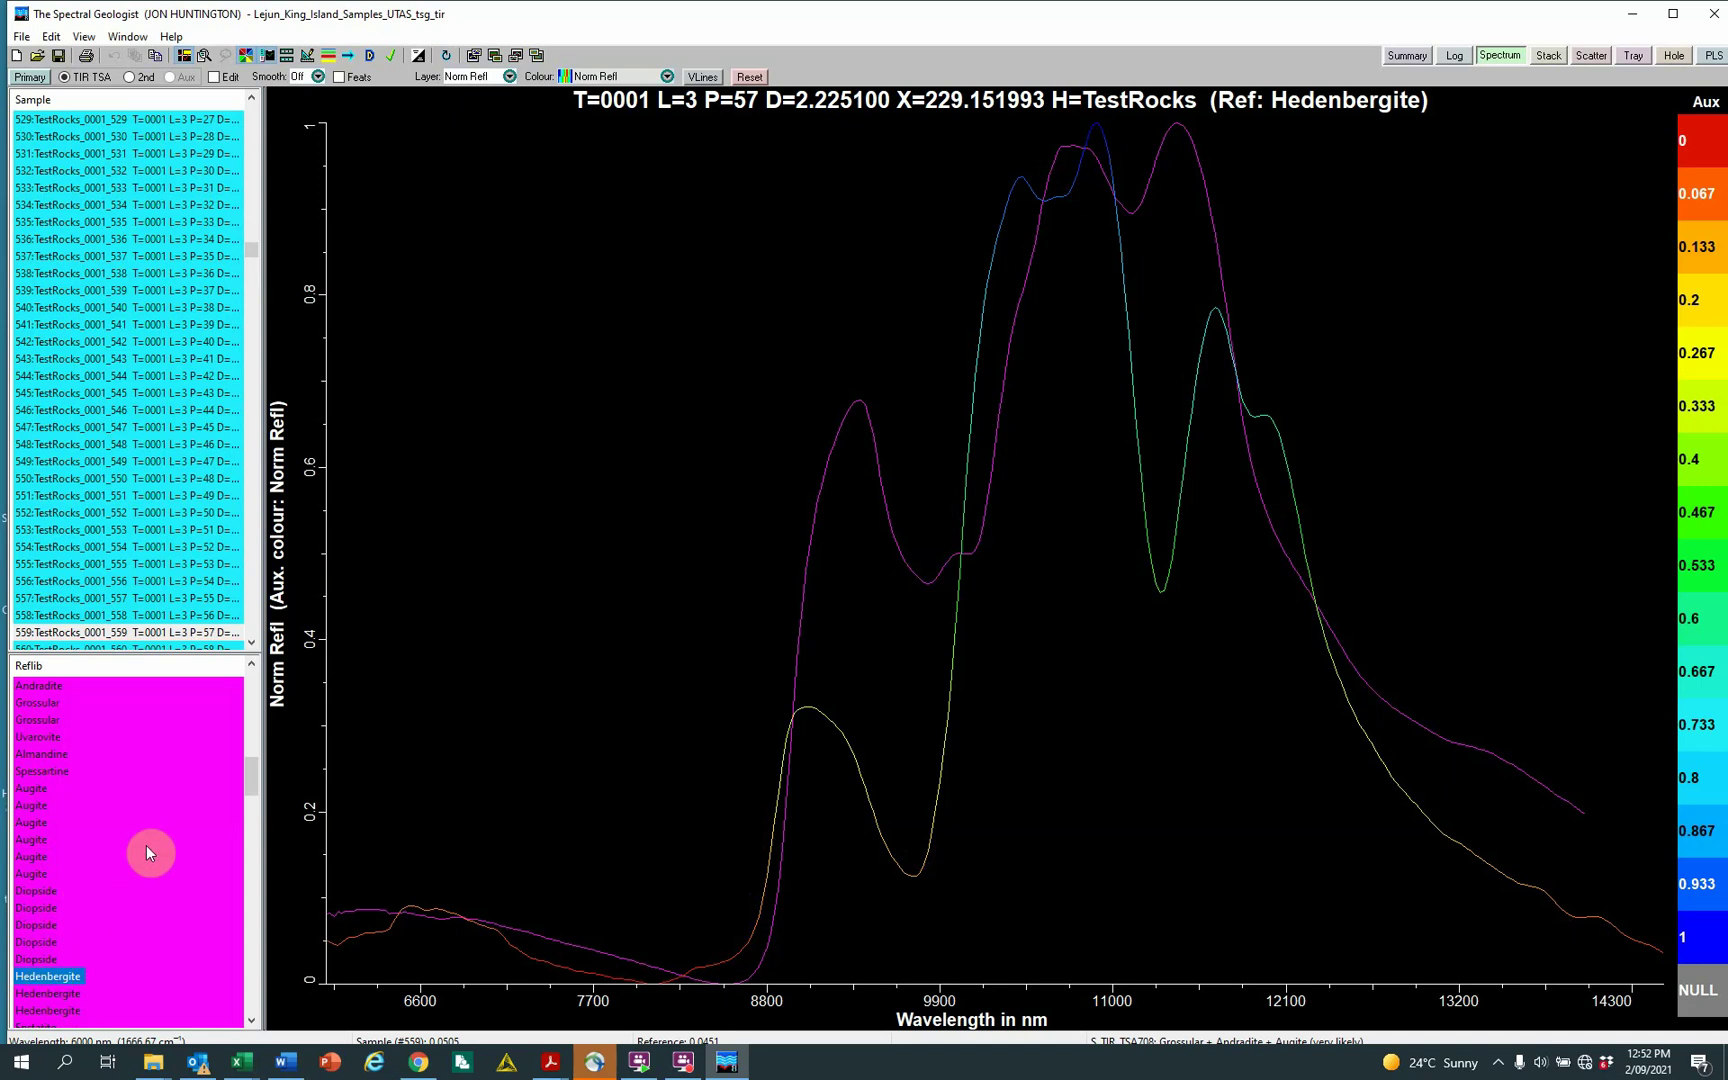
{"action": "left_click", "coordinate": [42, 941]}
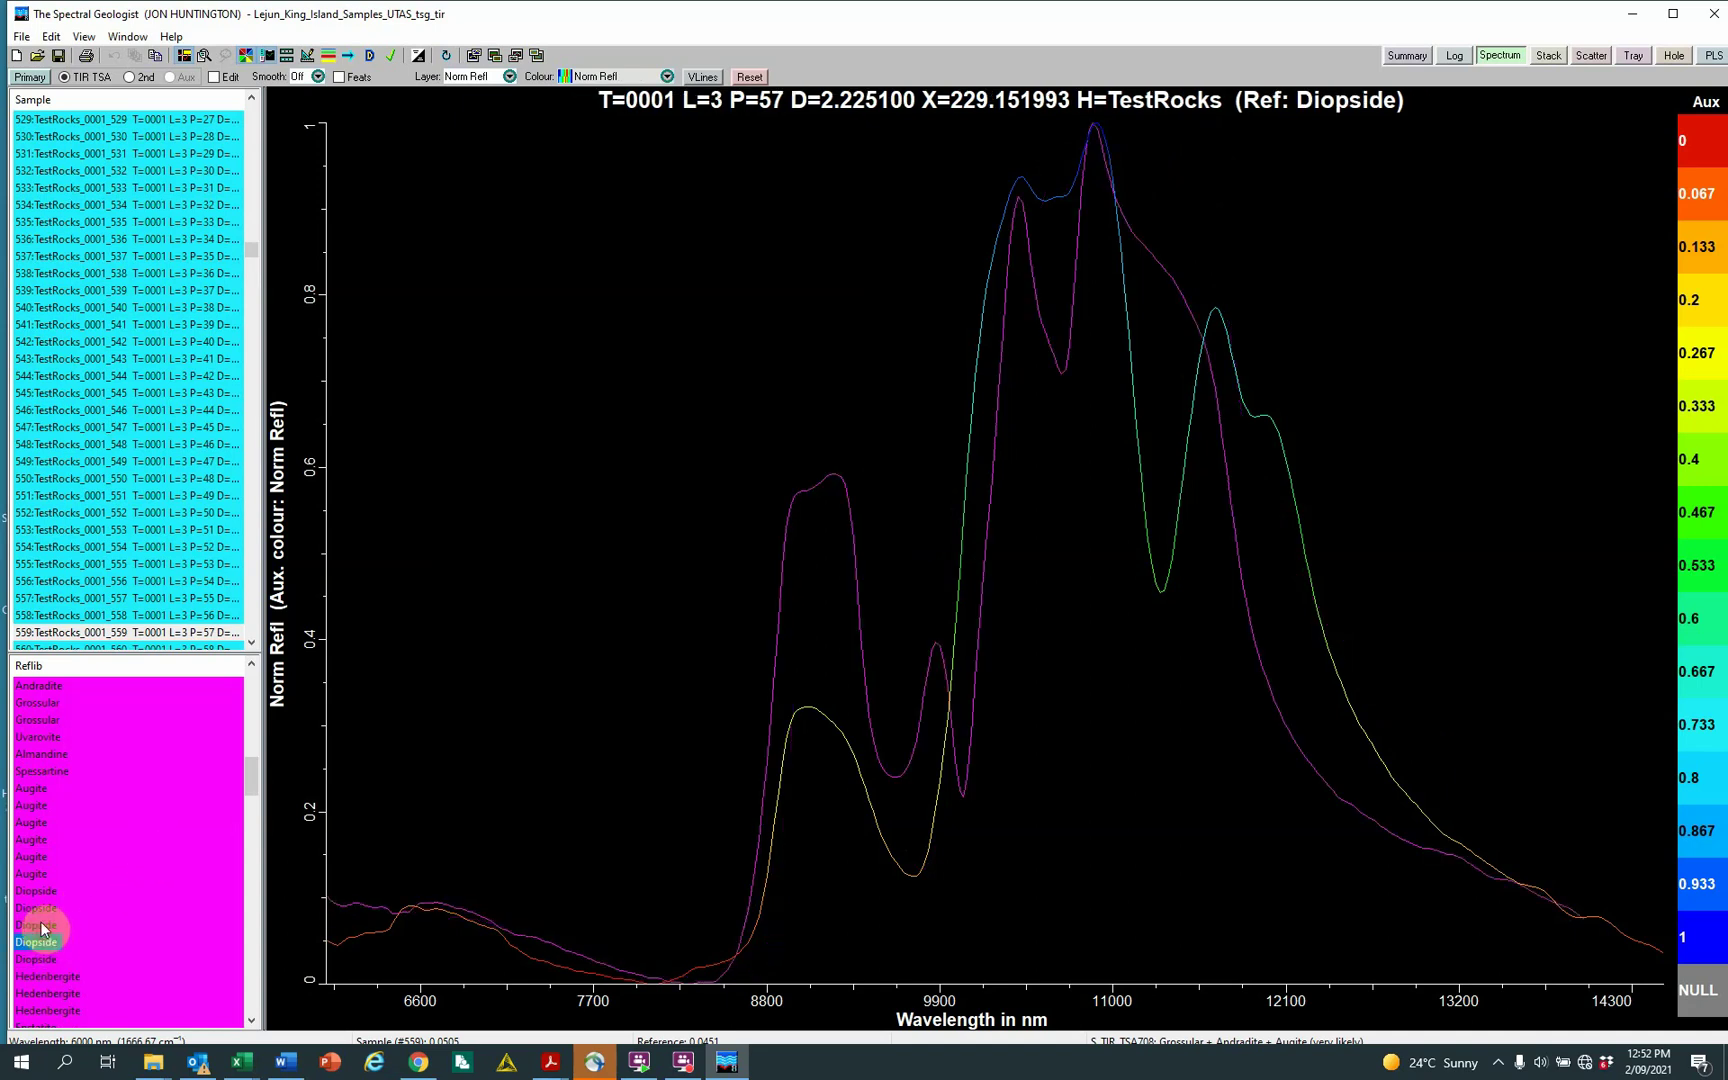
{"action": "left_click", "coordinate": [32, 870]}
{"action": "left_click", "coordinate": [45, 855]}
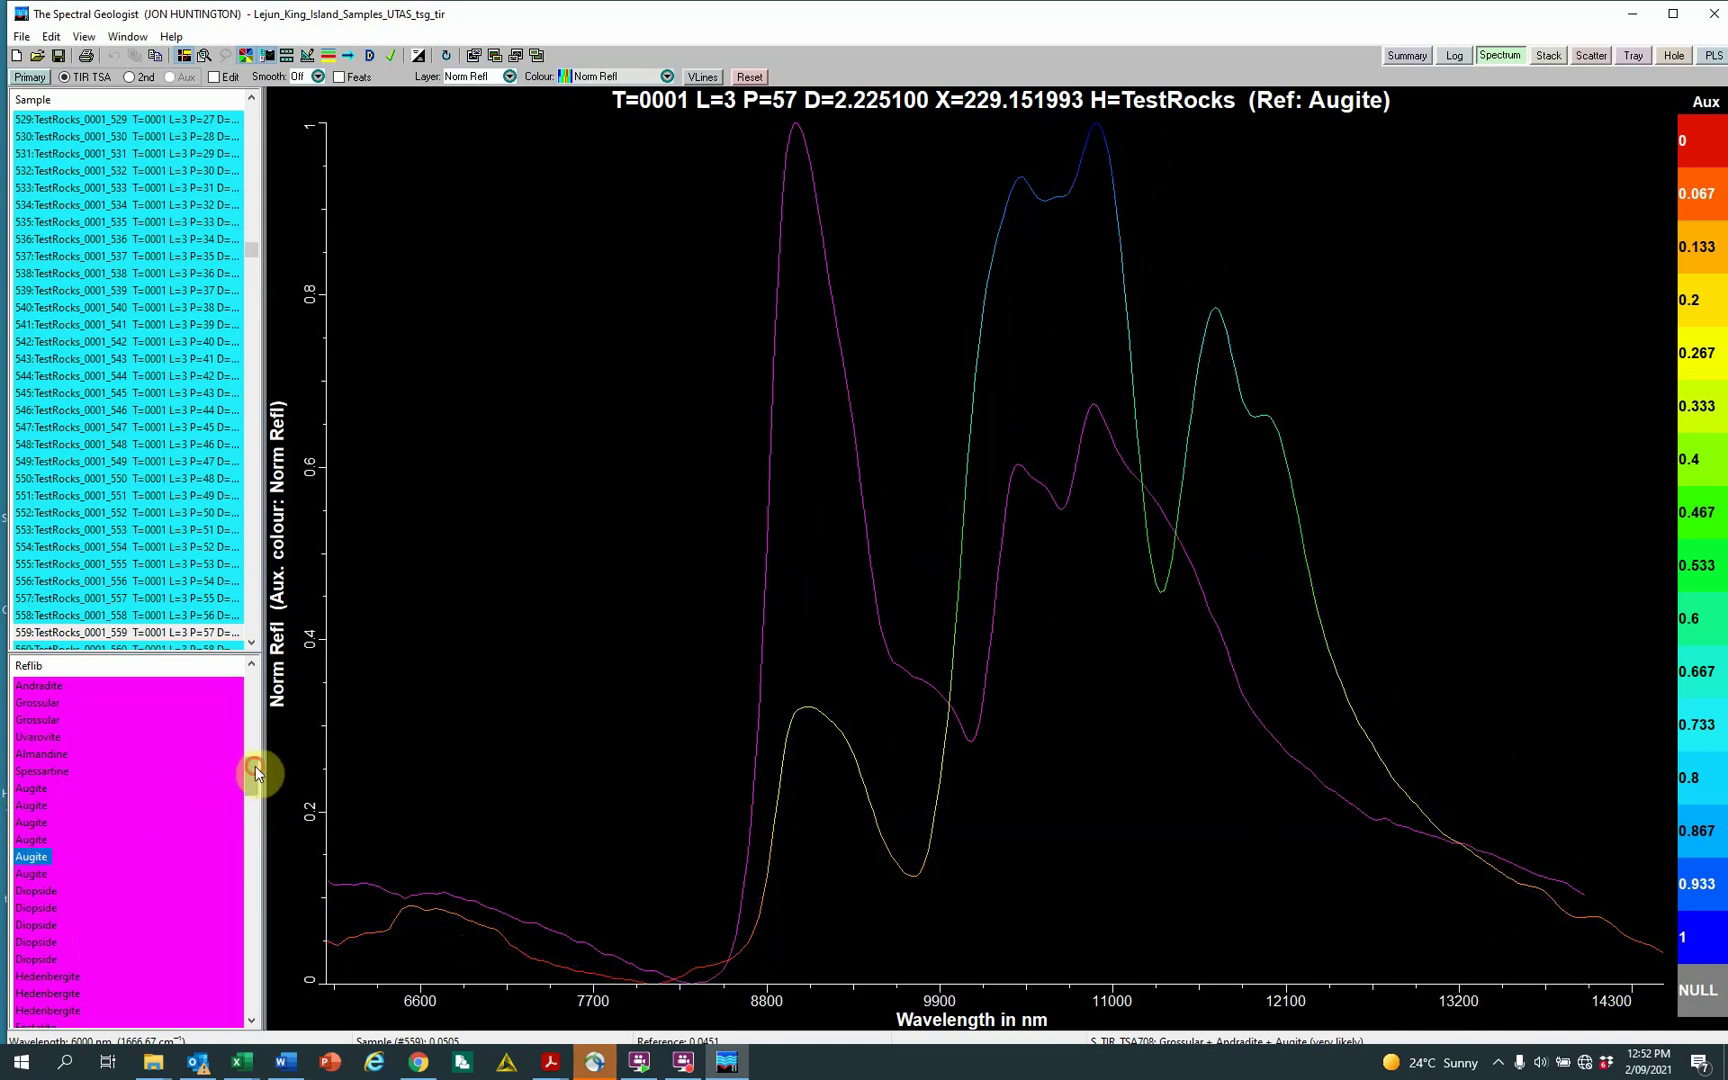
{"action": "left_click_drag", "start_coordinate": [254, 763], "coordinate": [248, 752]}
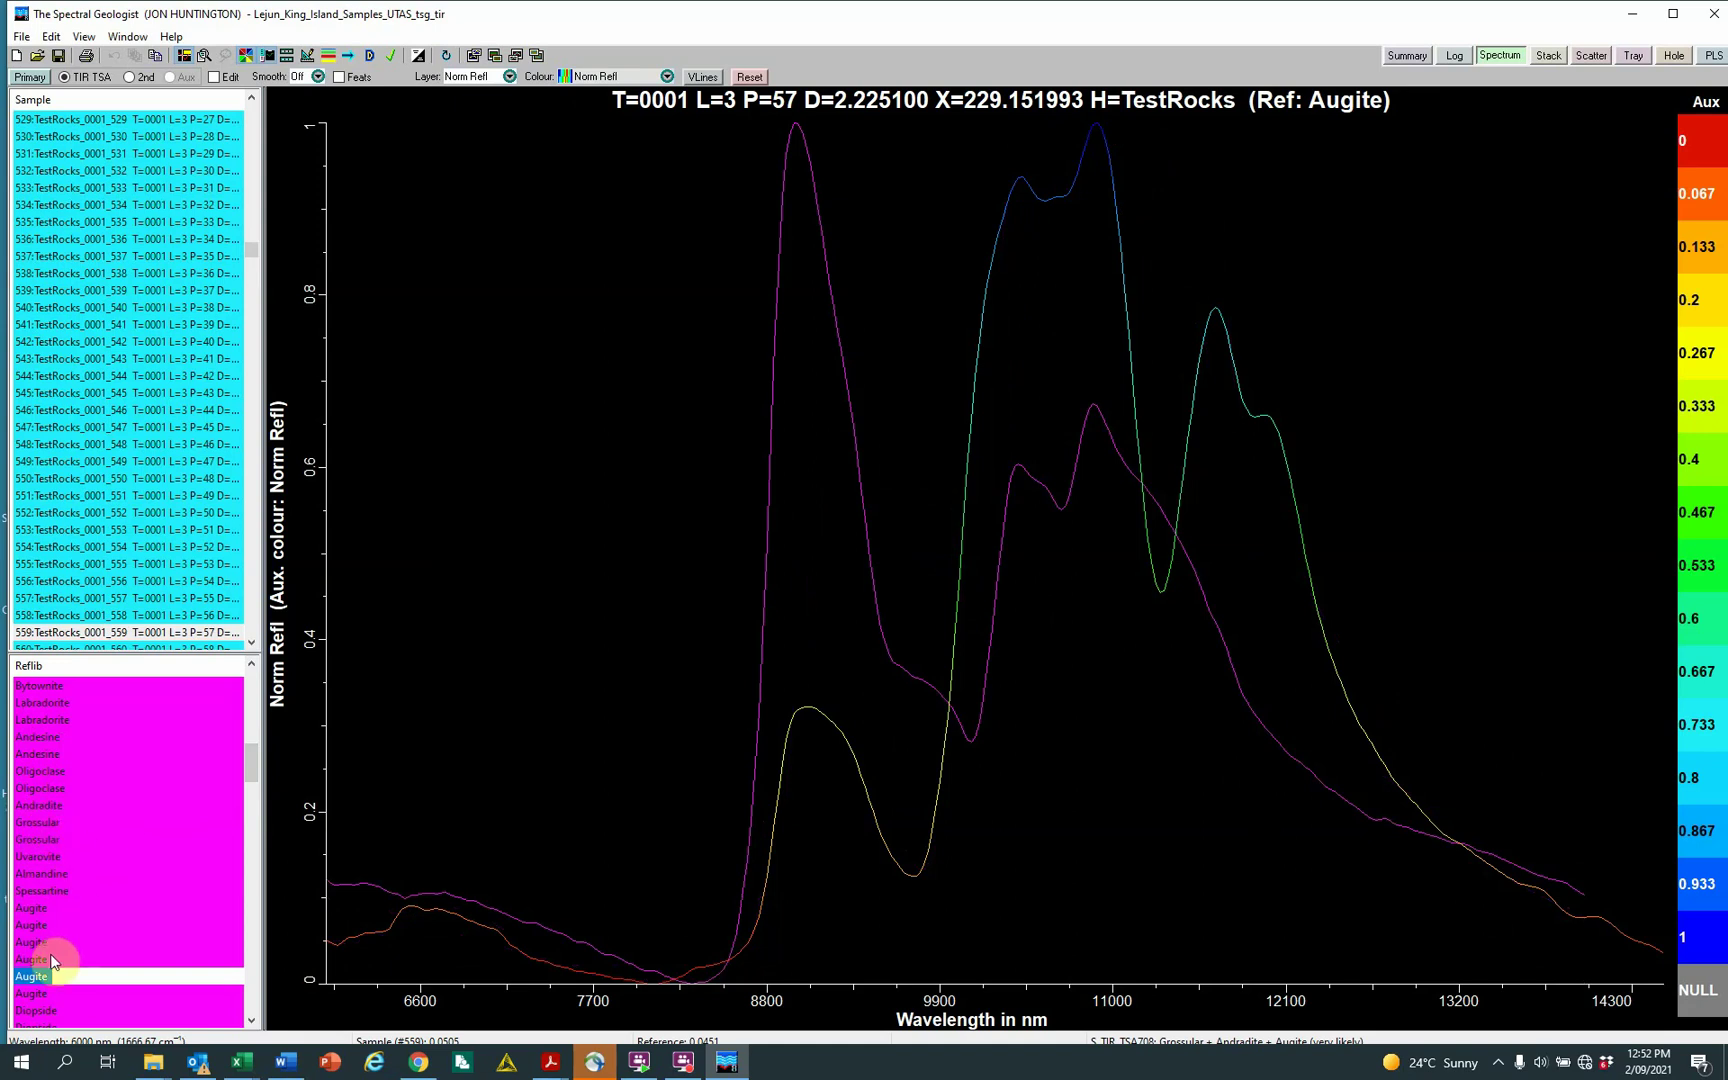
{"action": "left_click", "coordinate": [40, 822]}
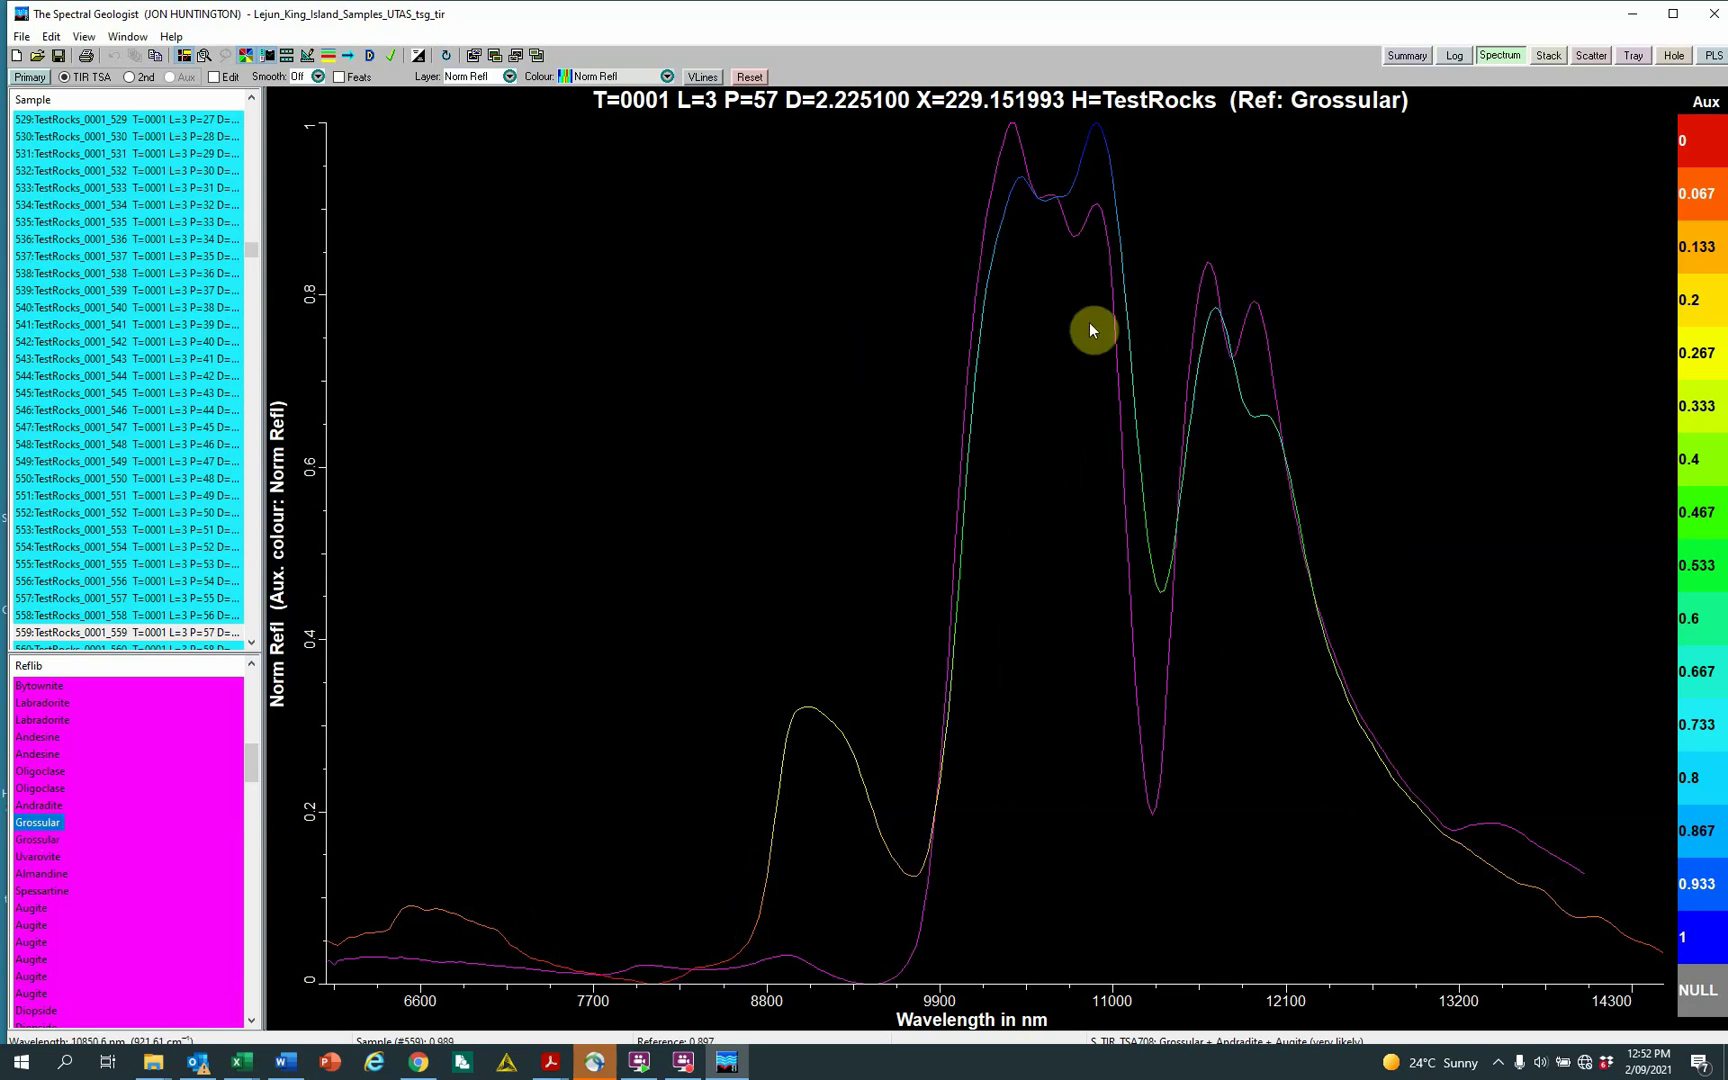
{"action": "left_click", "coordinate": [1255, 300]}
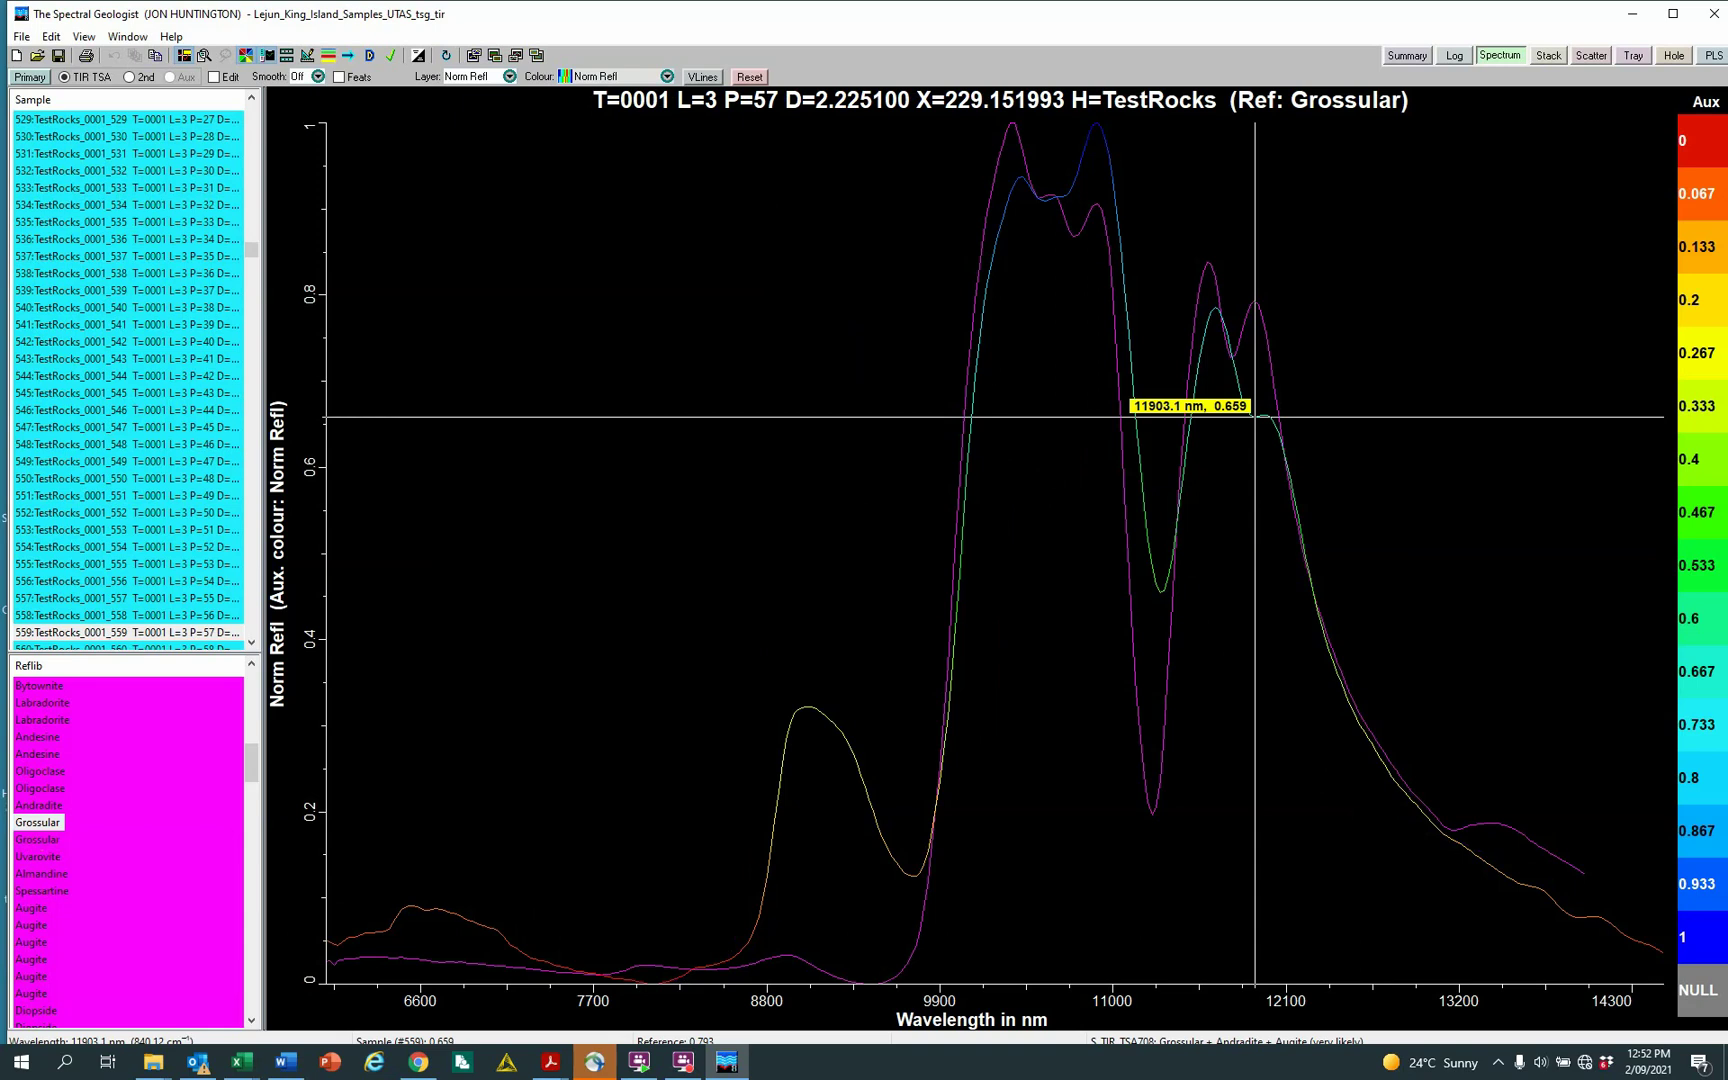
{"action": "key", "text": "Right"}
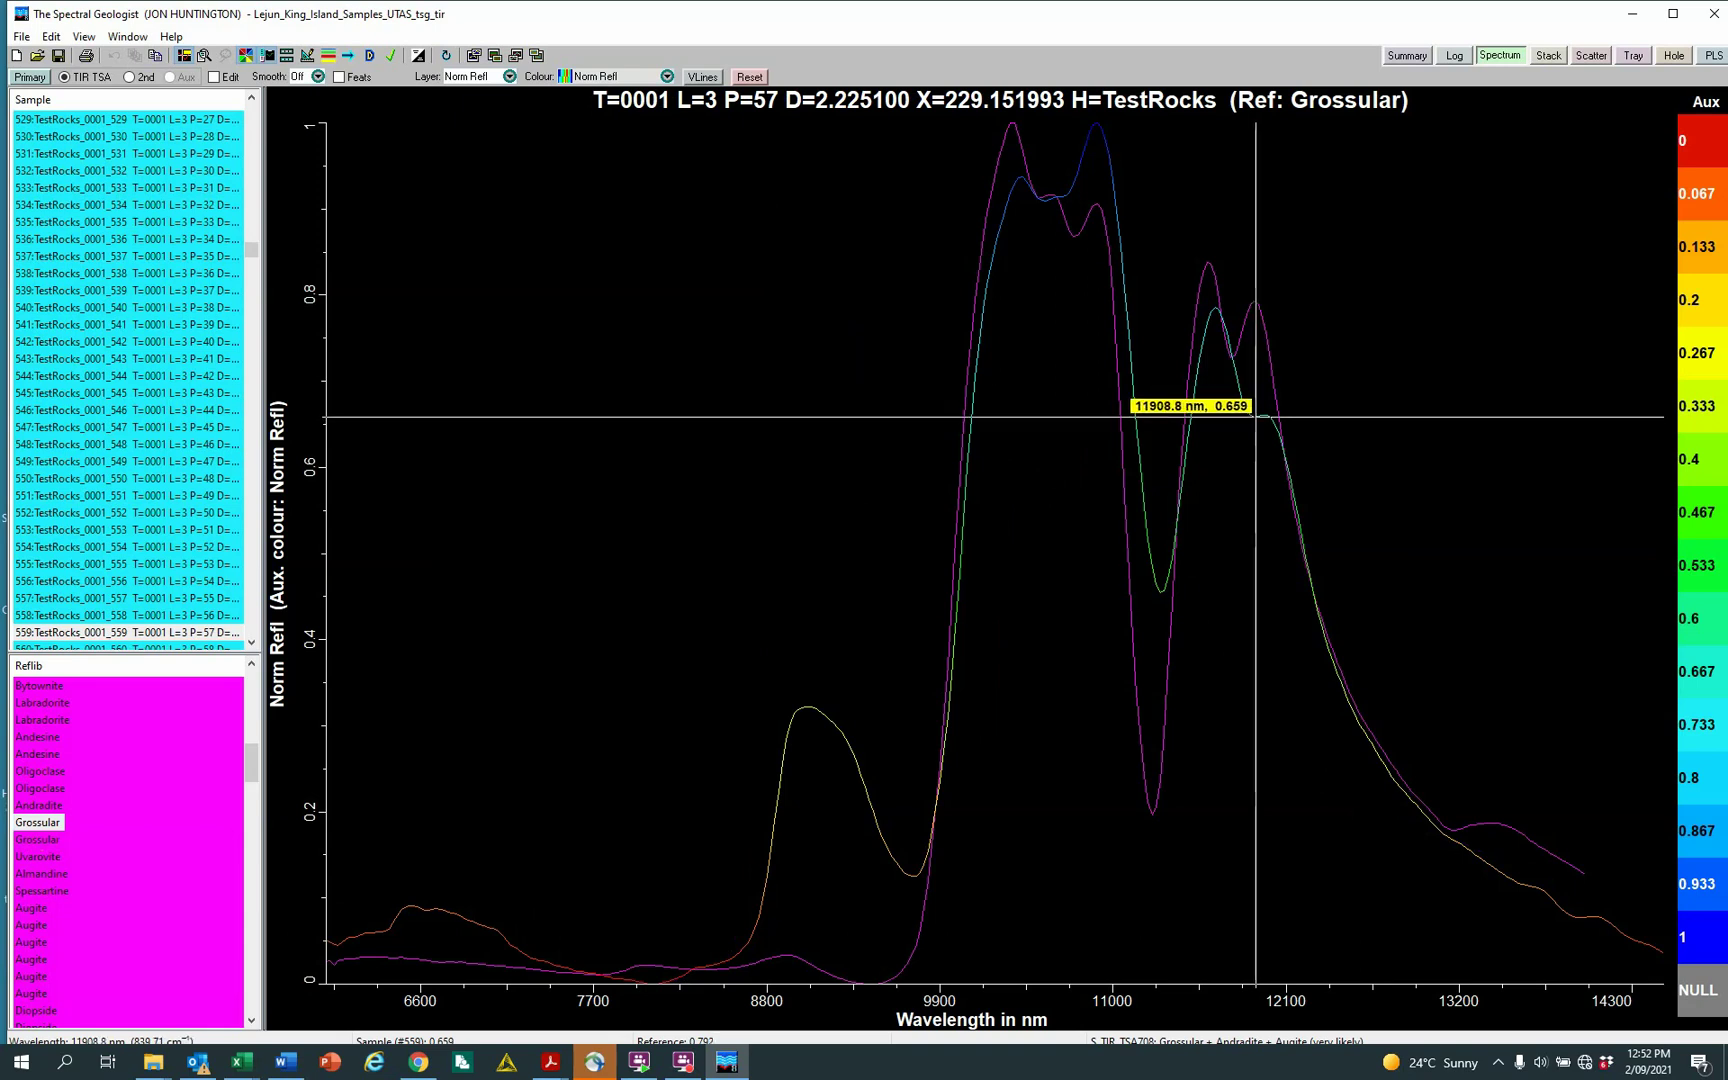
{"action": "left_click", "coordinate": [1256, 302]}
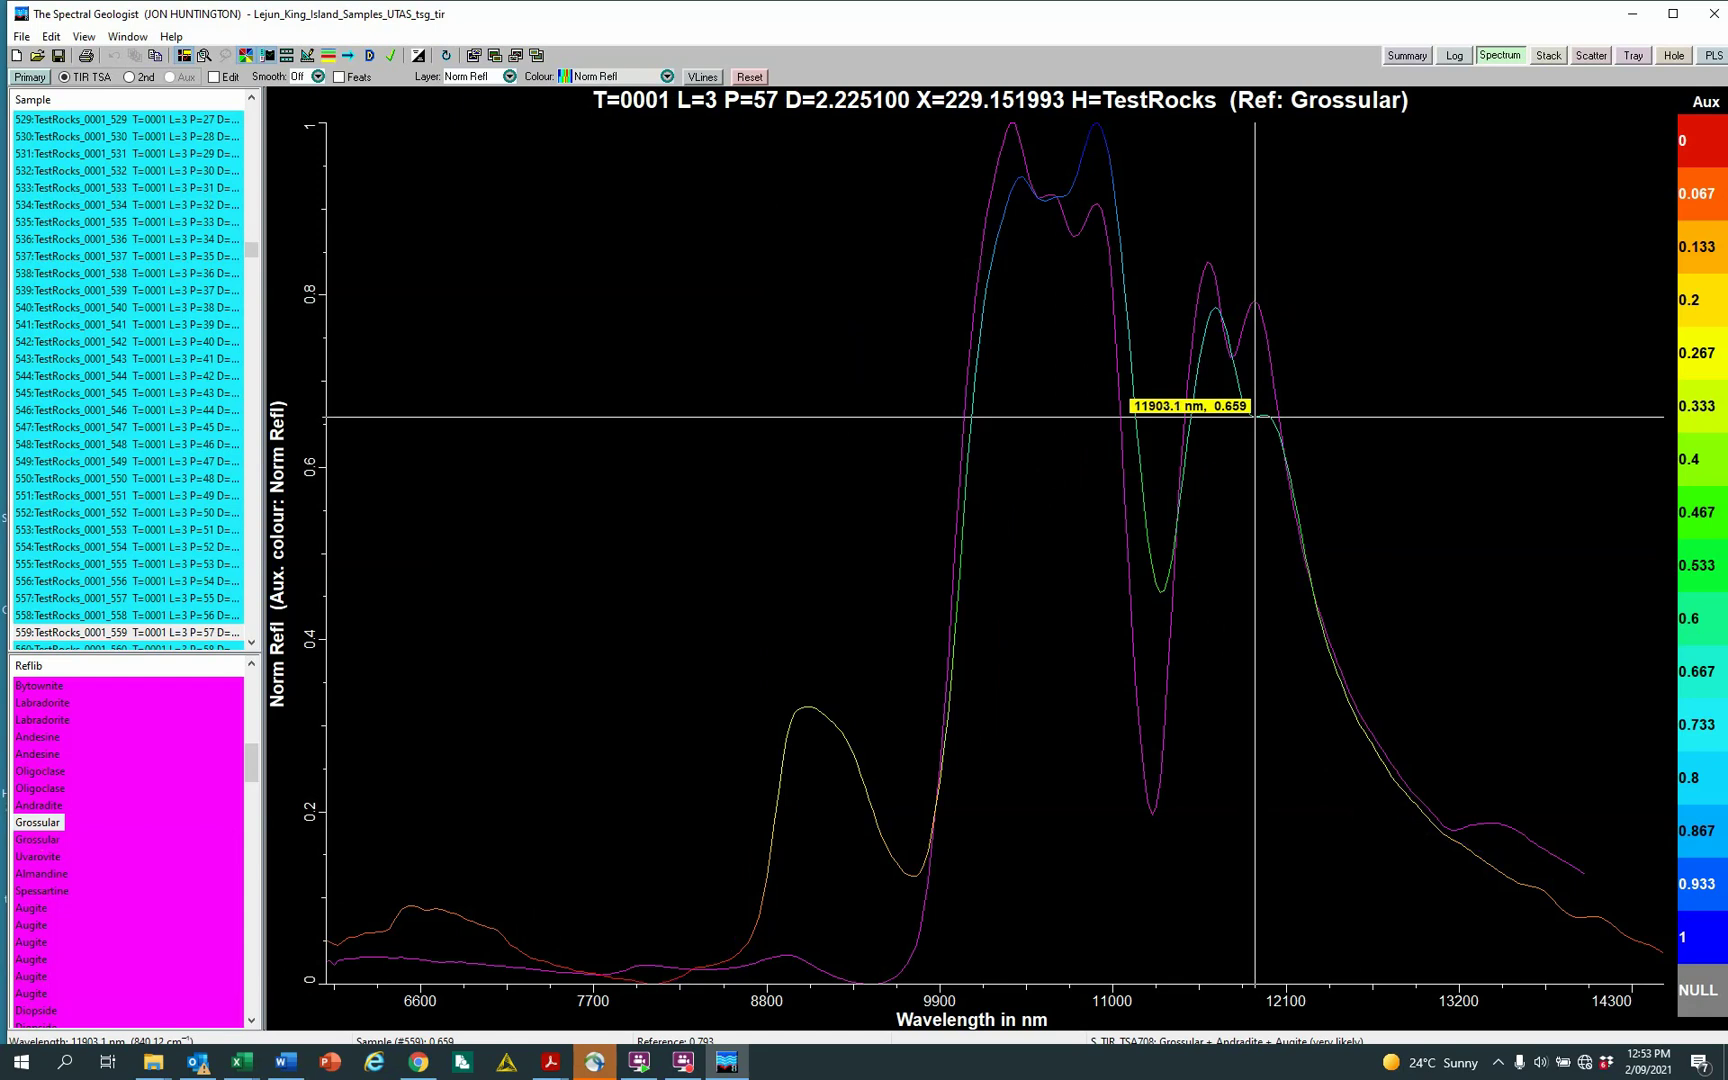
{"action": "left_click", "coordinate": [1256, 305]}
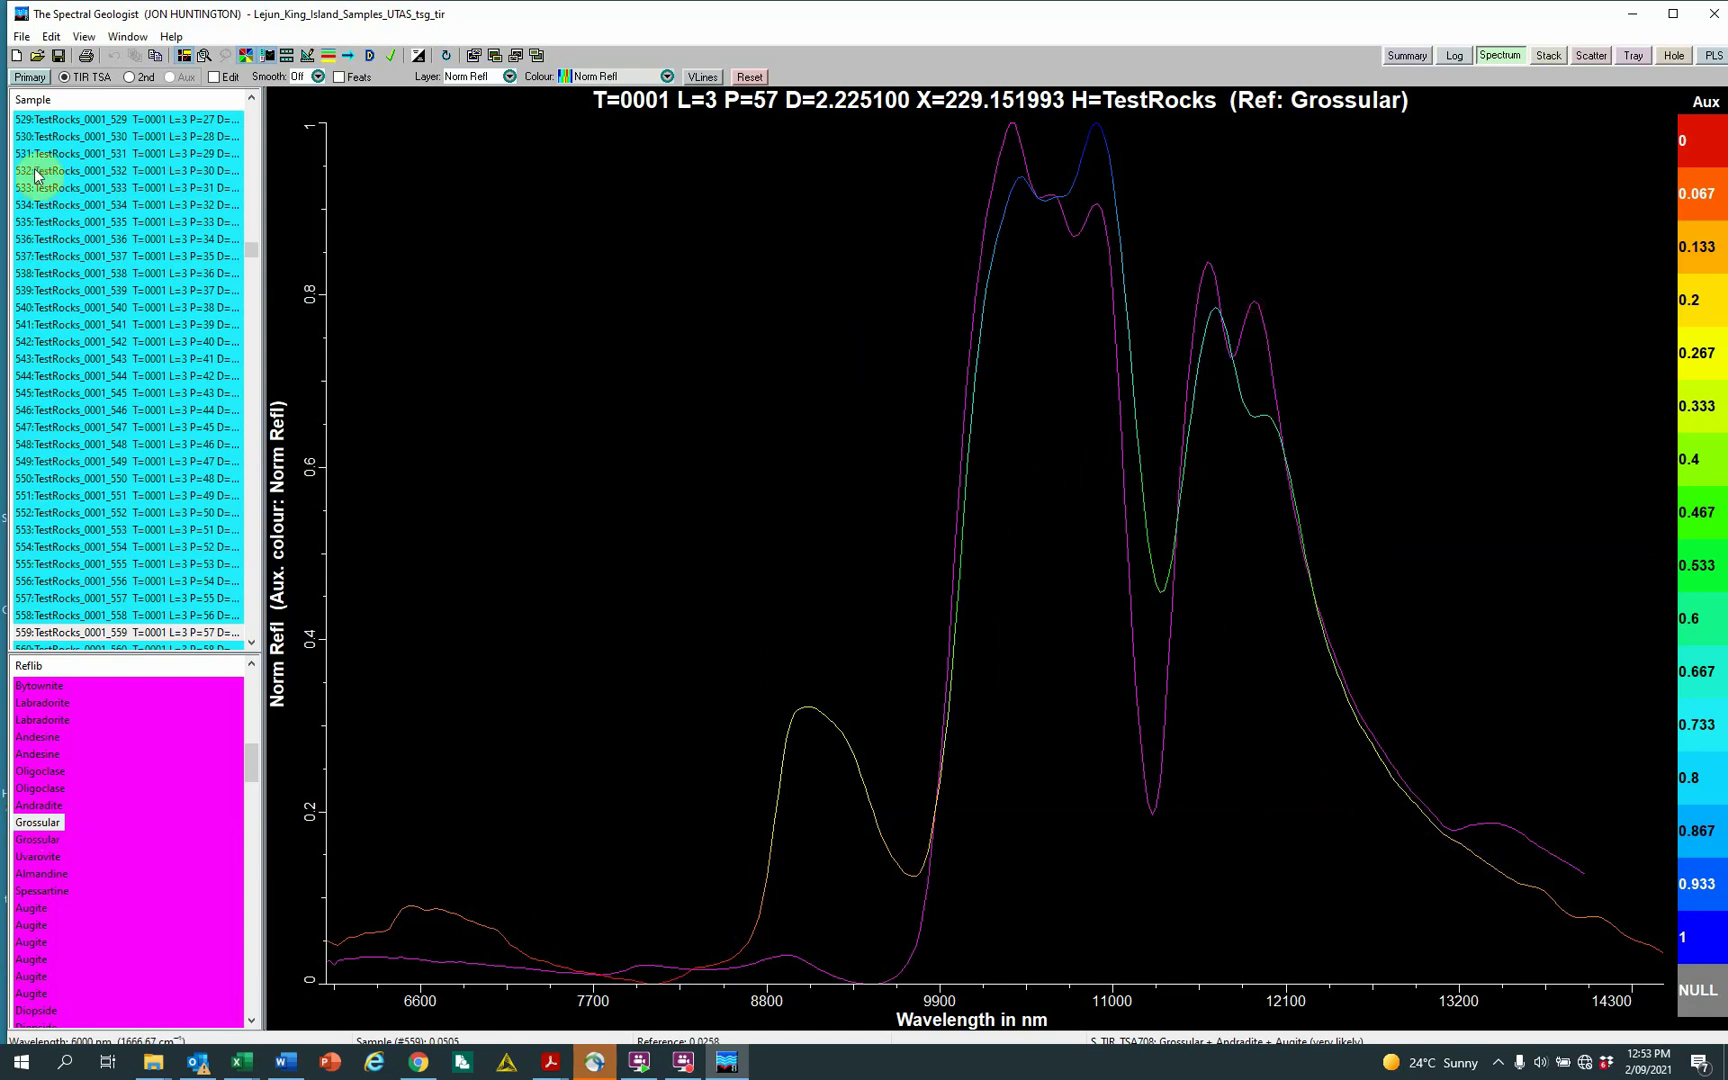
Create a new scalar 'Gnt 12000w' in the Garnets group with the PFIT method.
{"action": "left_click", "coordinate": [51, 36]}
{"action": "left_click", "coordinate": [97, 196]}
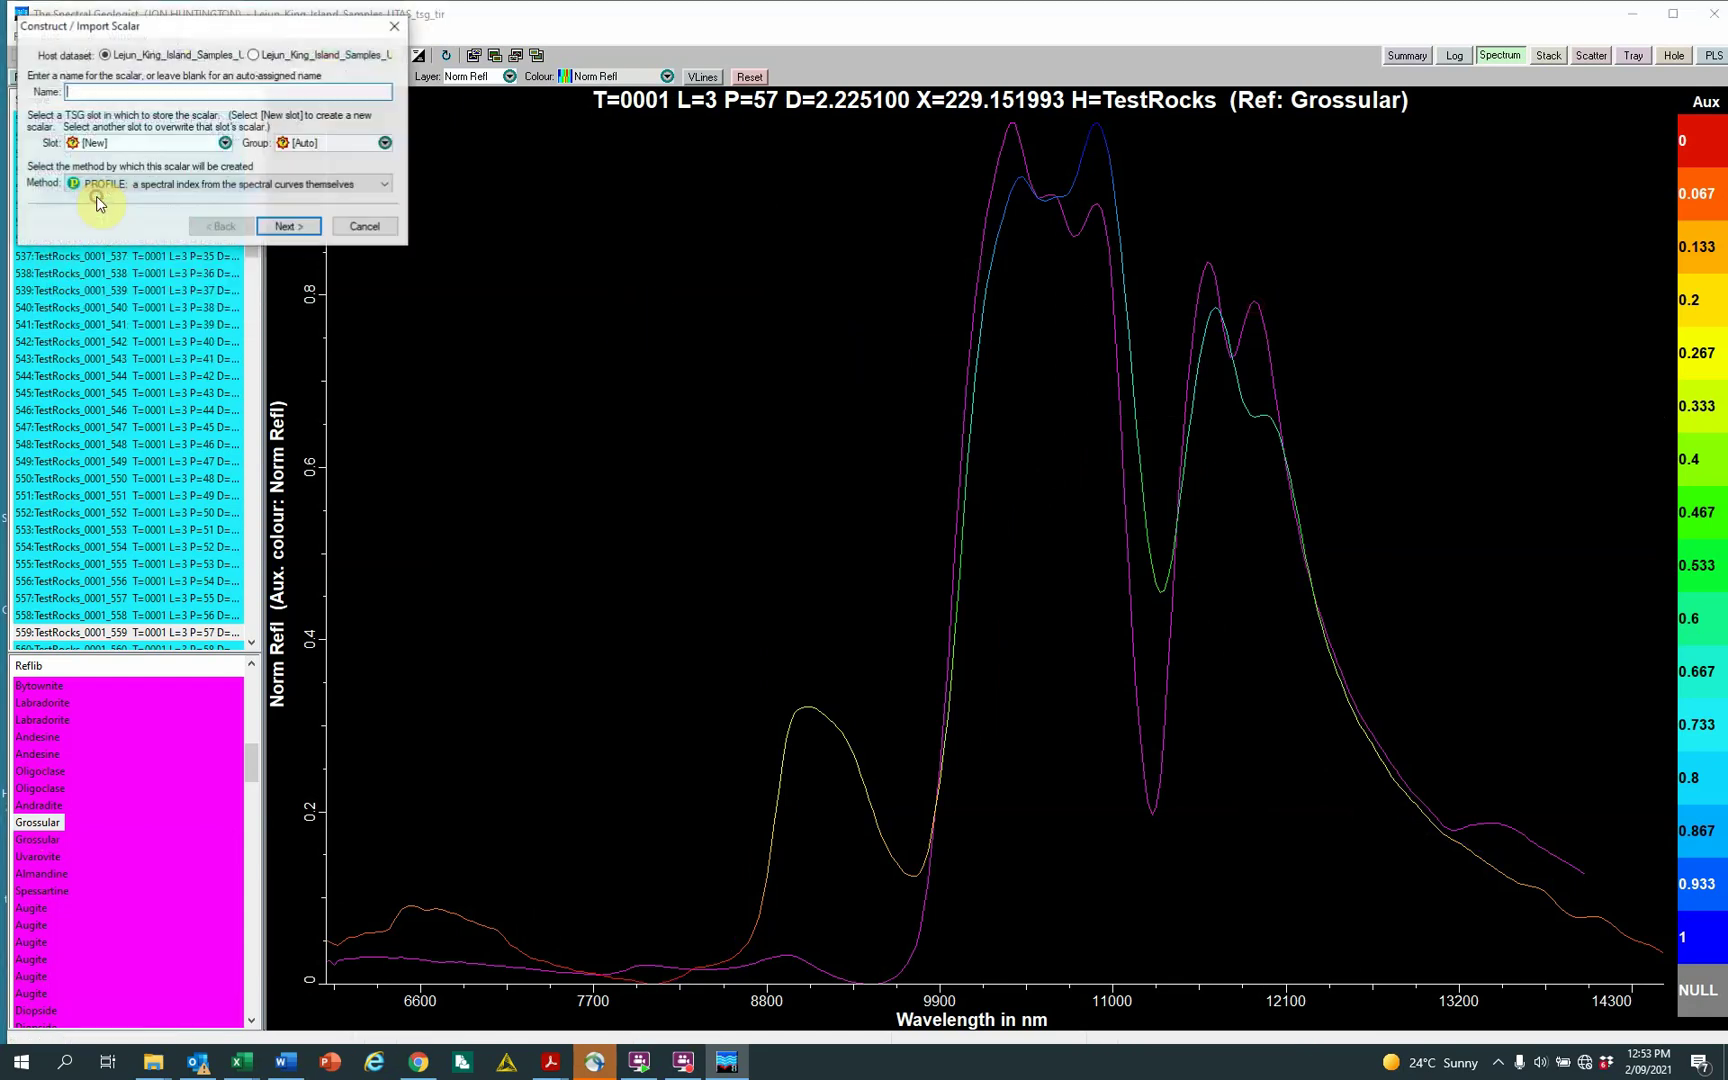
{"action": "left_click", "coordinate": [110, 93]}
{"action": "type", "text": "Gn"}
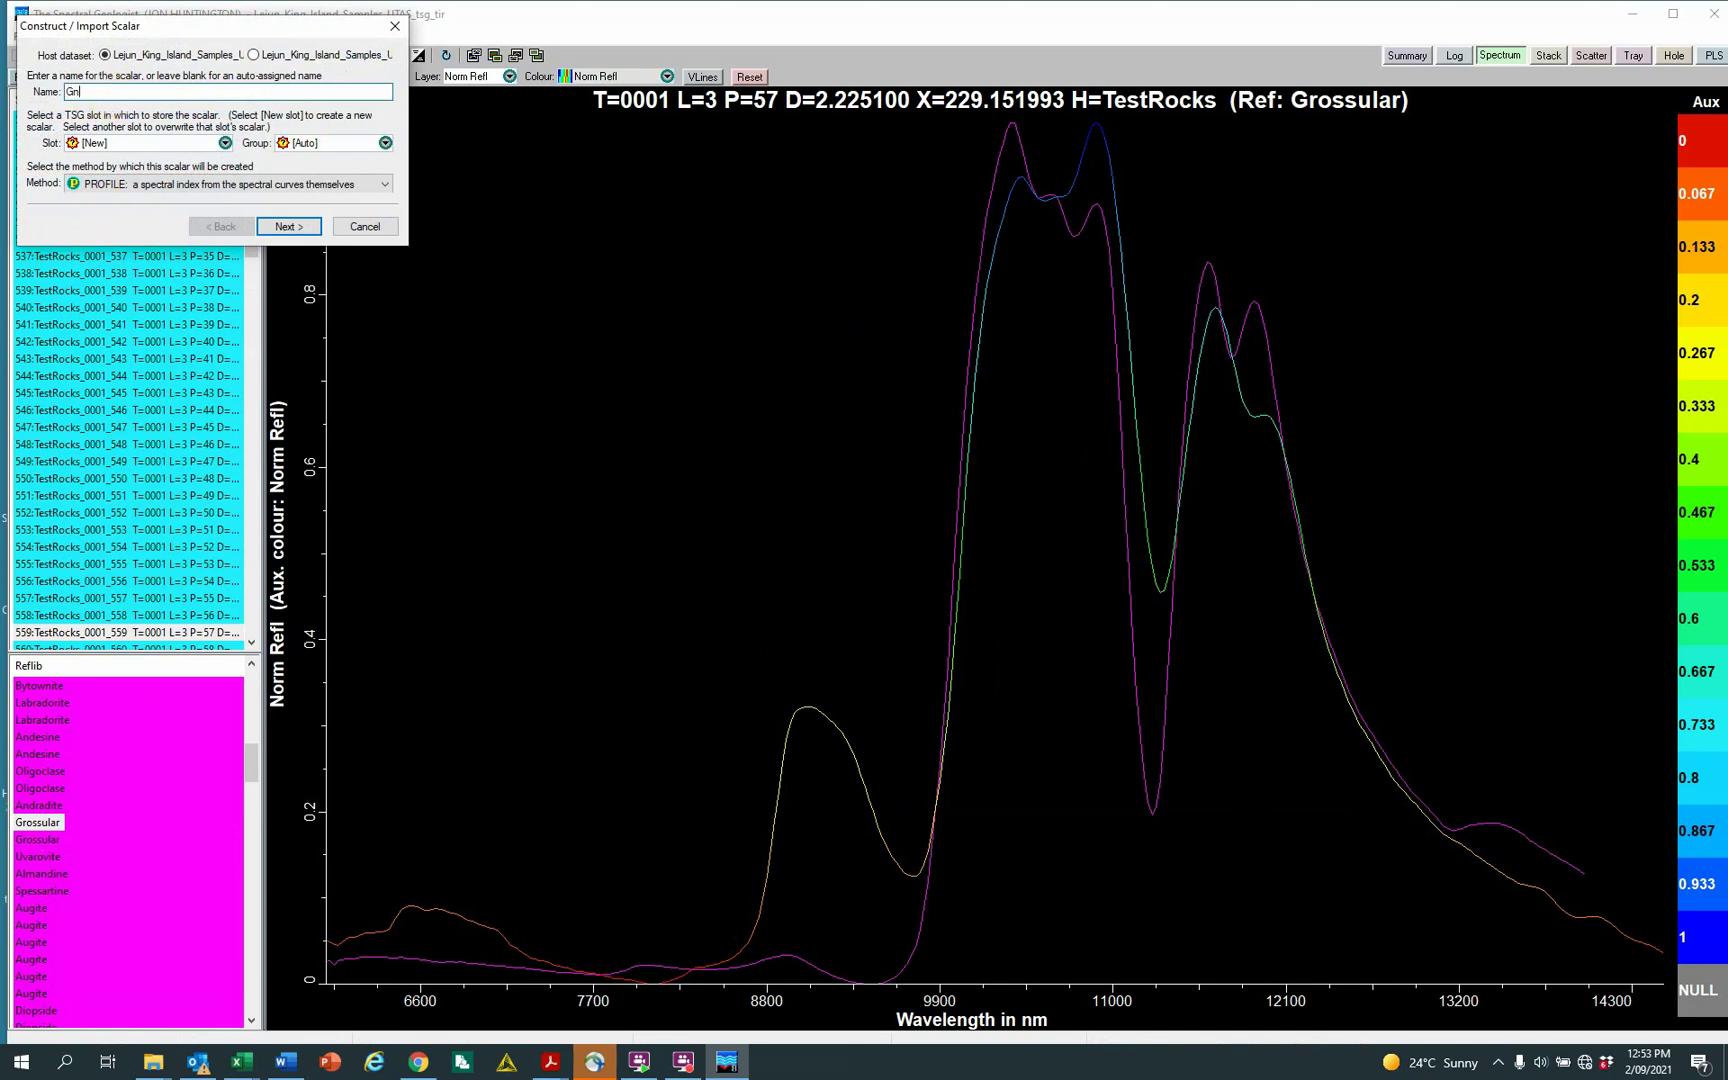
{"action": "type", "text": "t 12000w"}
{"action": "left_click", "coordinate": [385, 143]}
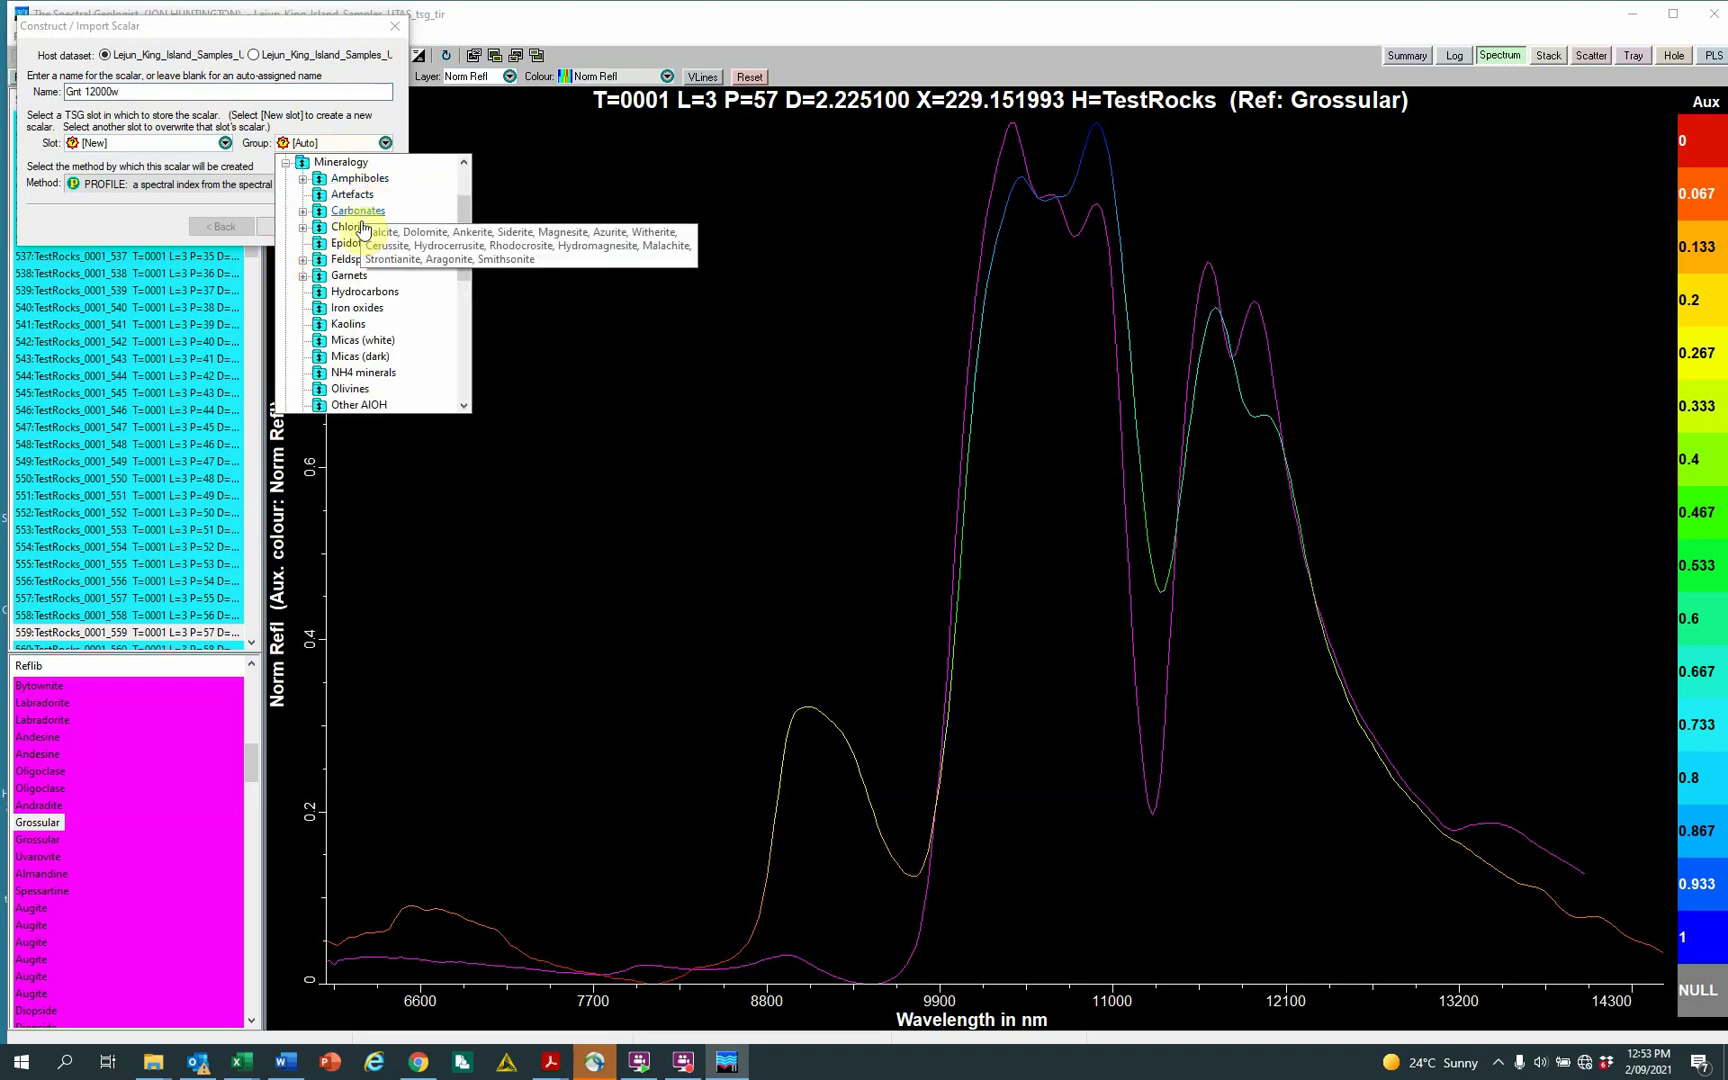
{"action": "left_click", "coordinate": [349, 276]}
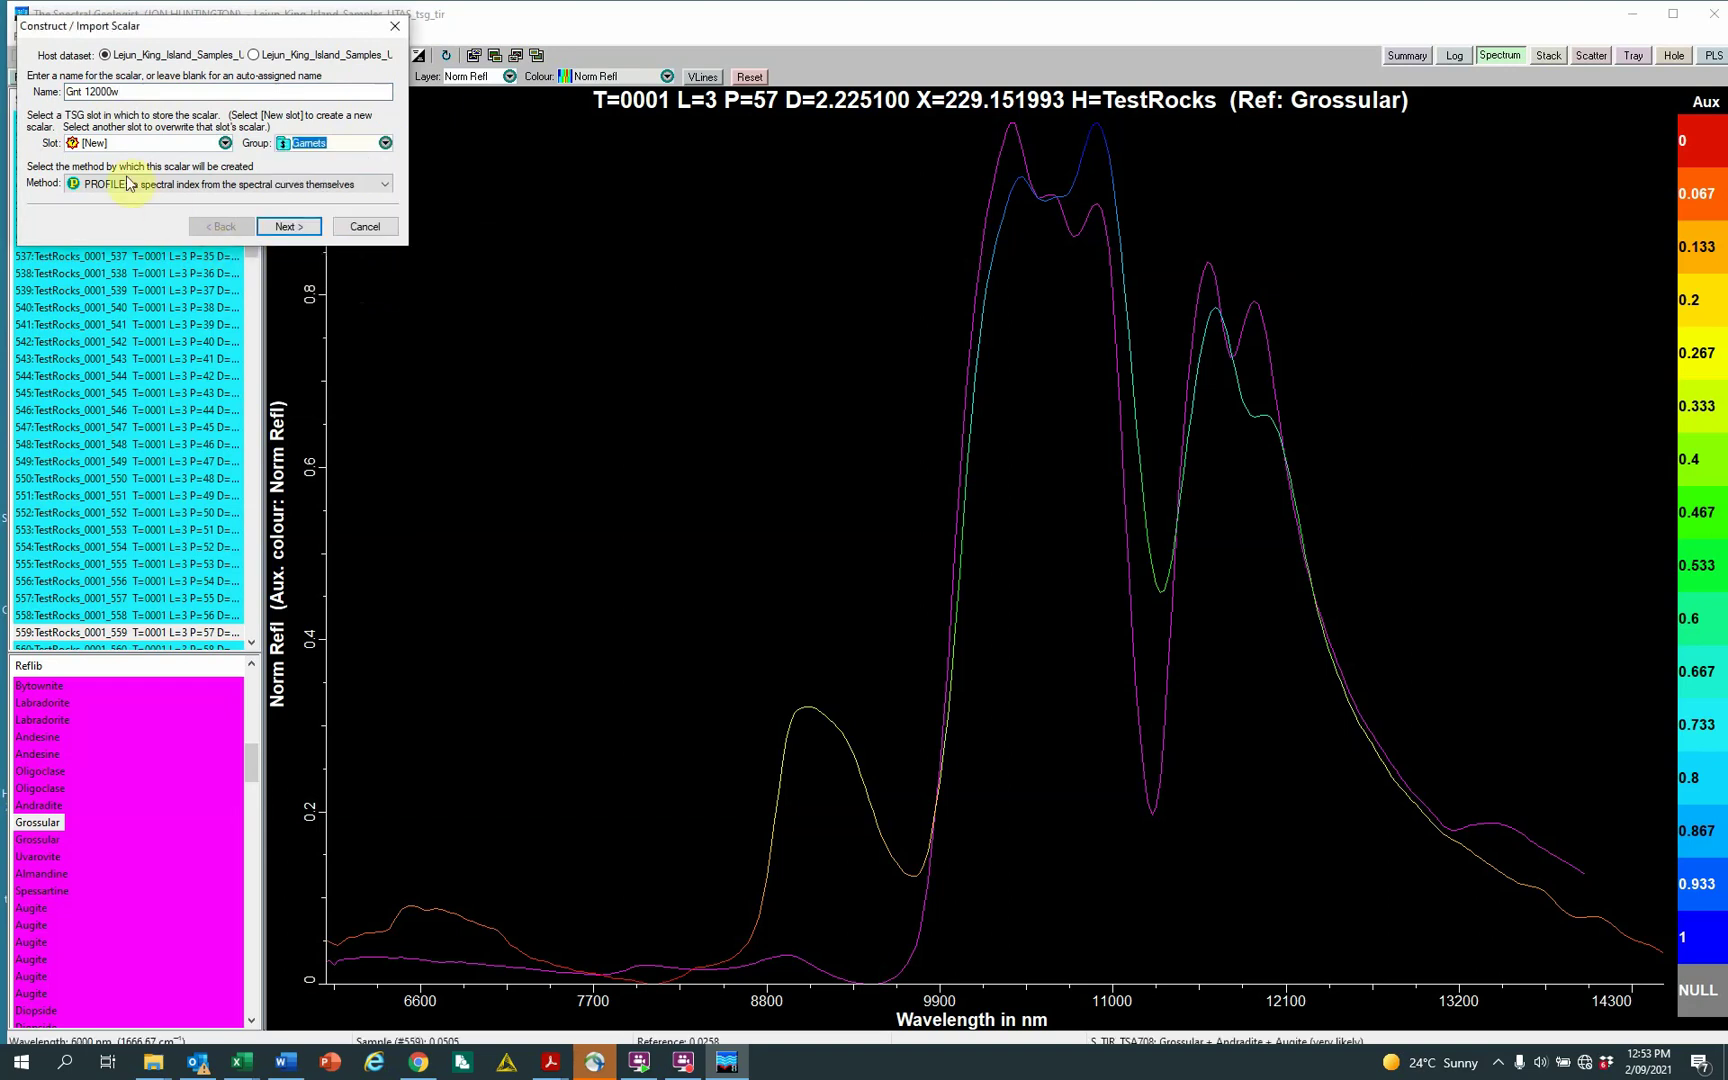
{"action": "left_click", "coordinate": [386, 191]}
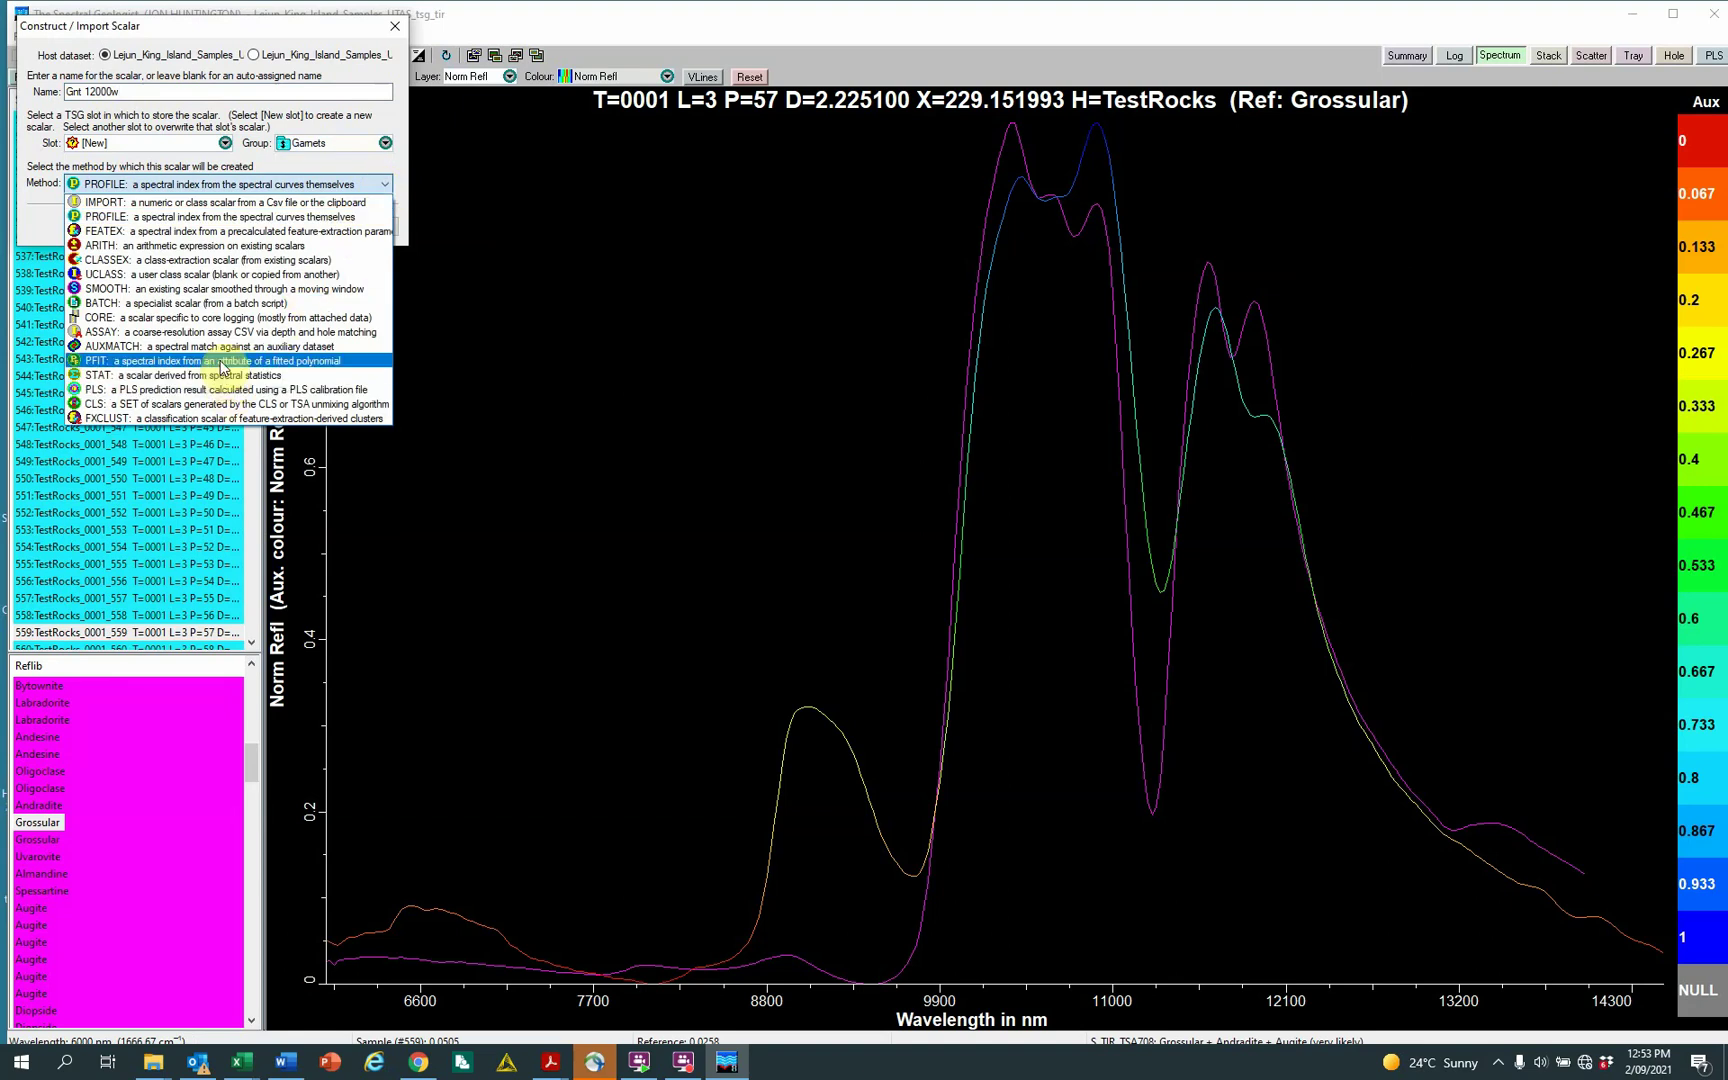
{"action": "left_click", "coordinate": [222, 362]}
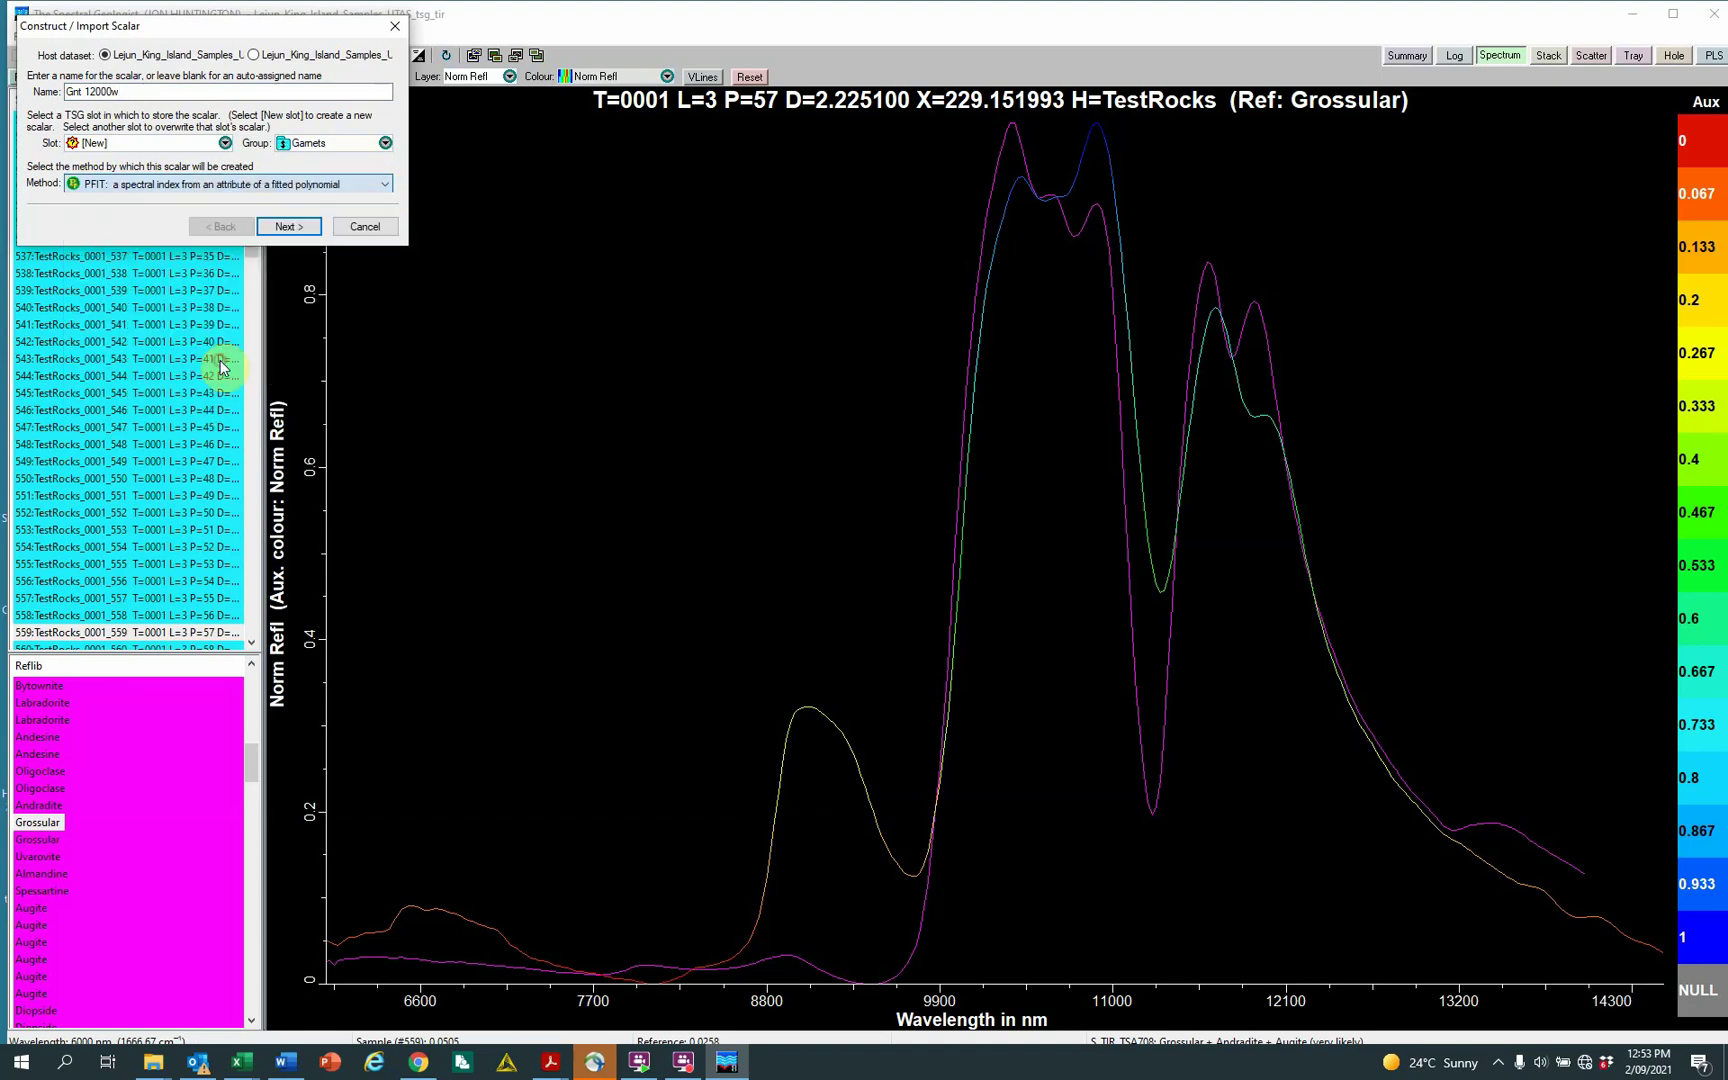
Set the PFIT target to Peaks with fitting and focus range 11880–12300 nm.
{"action": "left_click", "coordinate": [289, 227]}
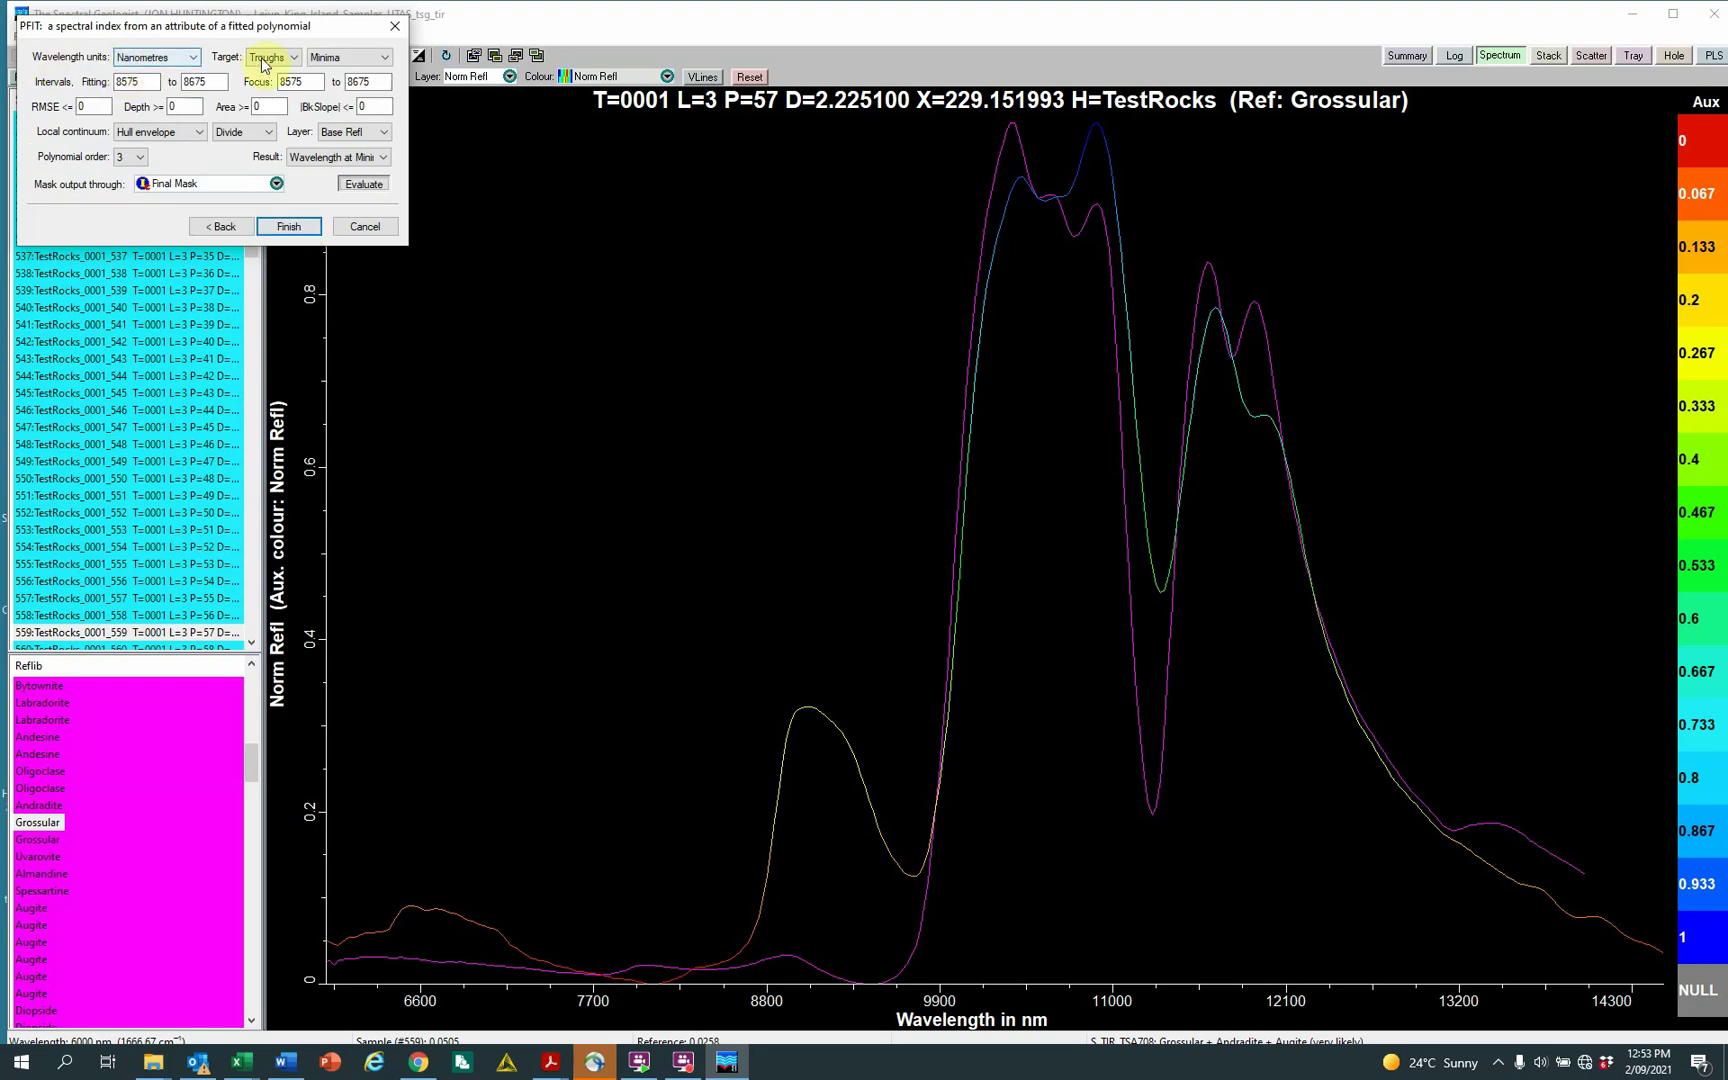
{"action": "left_click", "coordinate": [295, 63]}
{"action": "left_click", "coordinate": [270, 92]}
{"action": "double_click", "coordinate": [143, 82]}
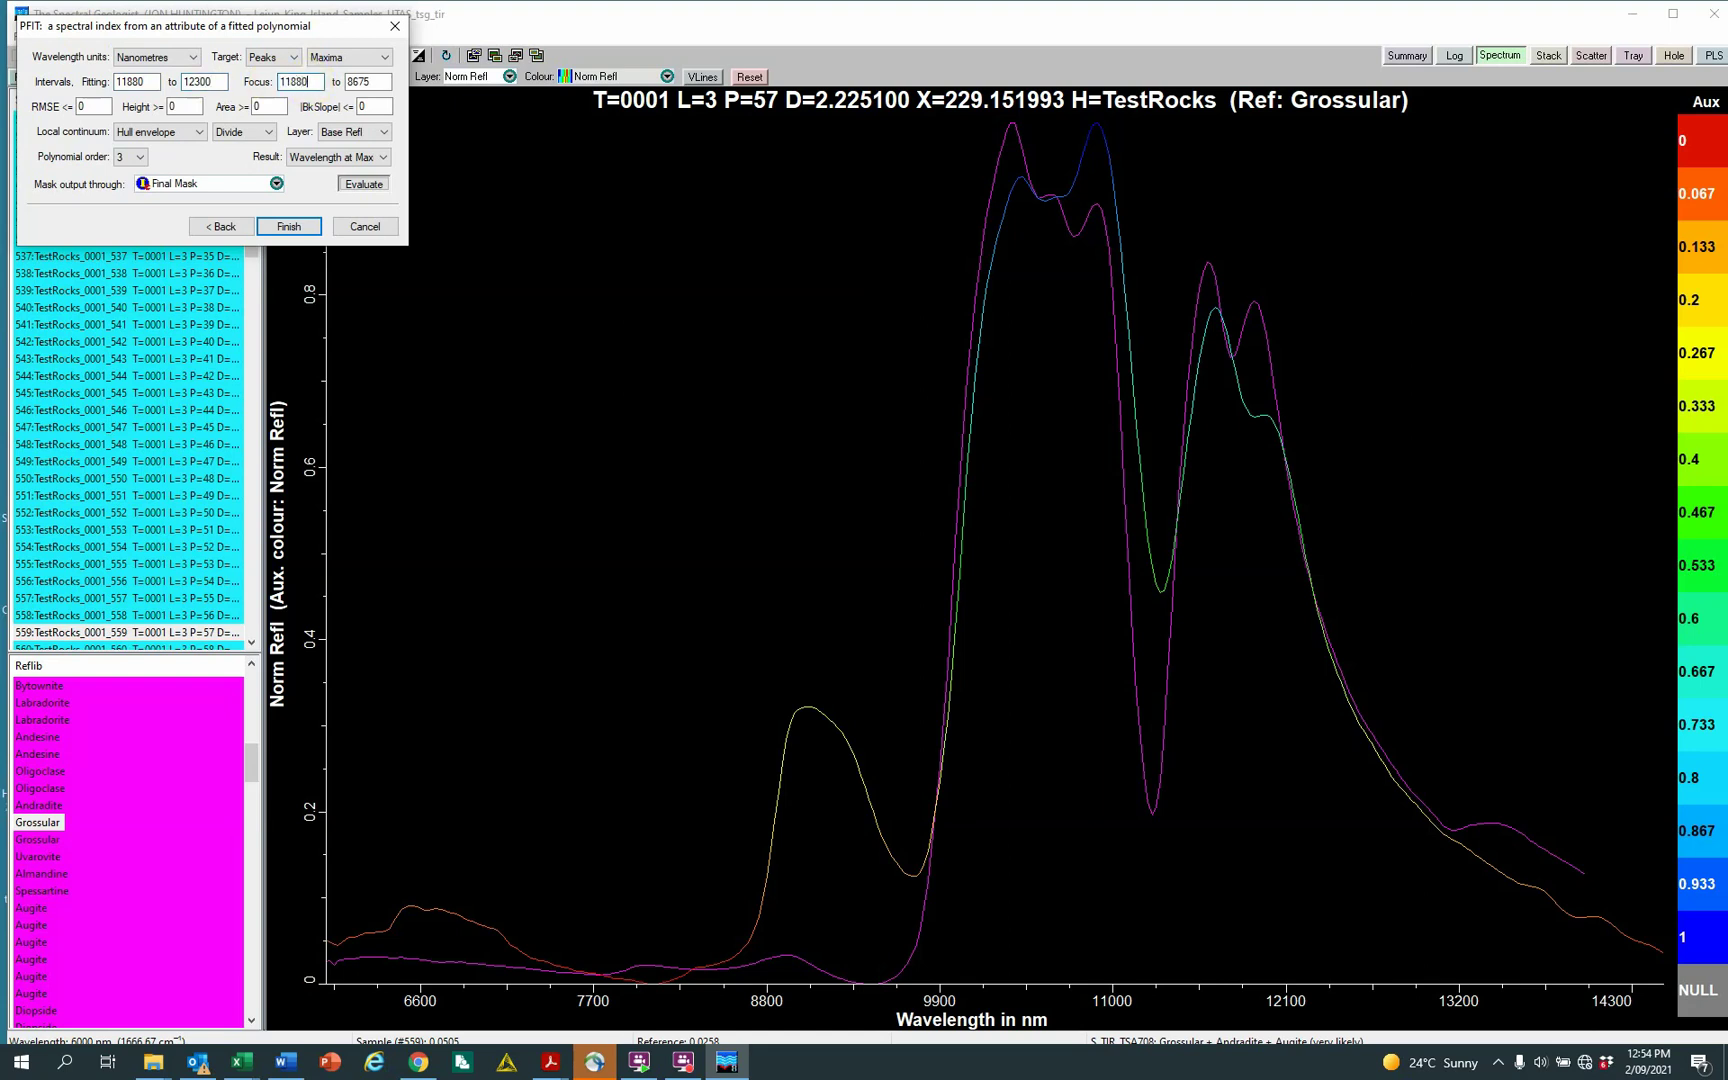
{"action": "double_click", "coordinate": [379, 81]}
{"action": "type", "text": "2300"}
Use no local continuum on the Base Refl layer and evaluate the fit, giving 11943.4 nm.
{"action": "left_click", "coordinate": [199, 136]}
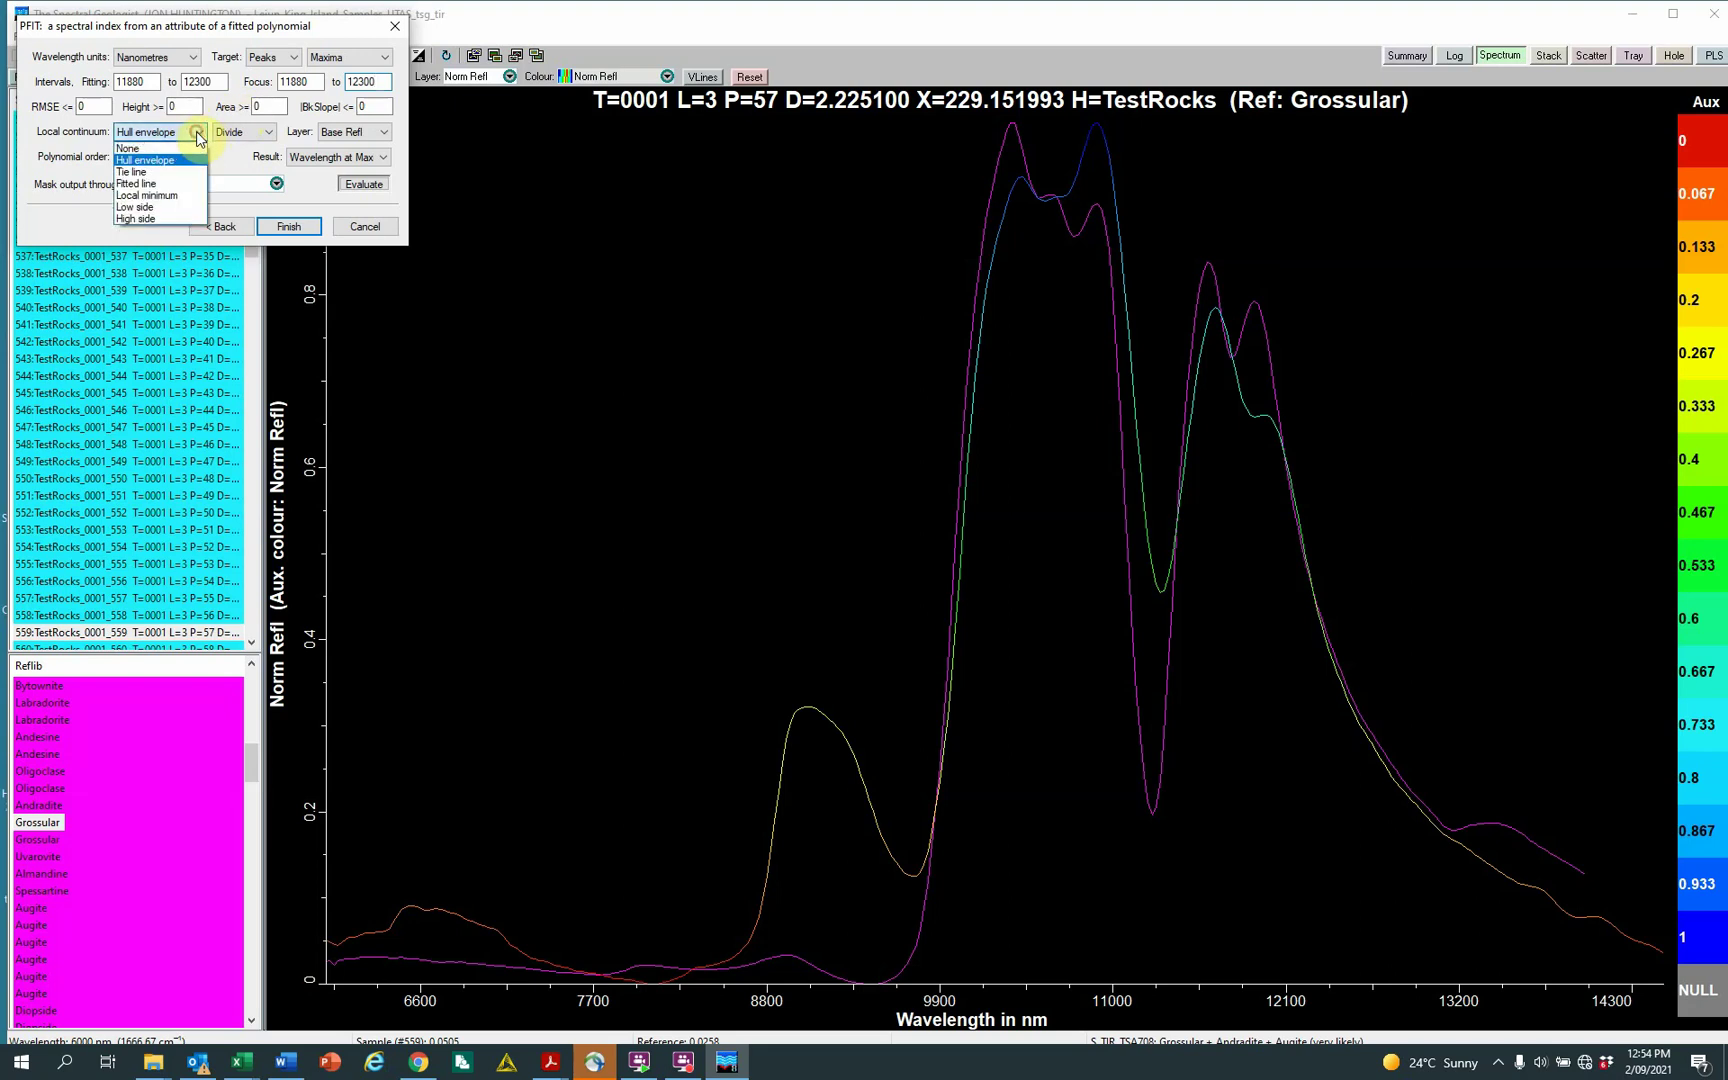
{"action": "left_click", "coordinate": [134, 150]}
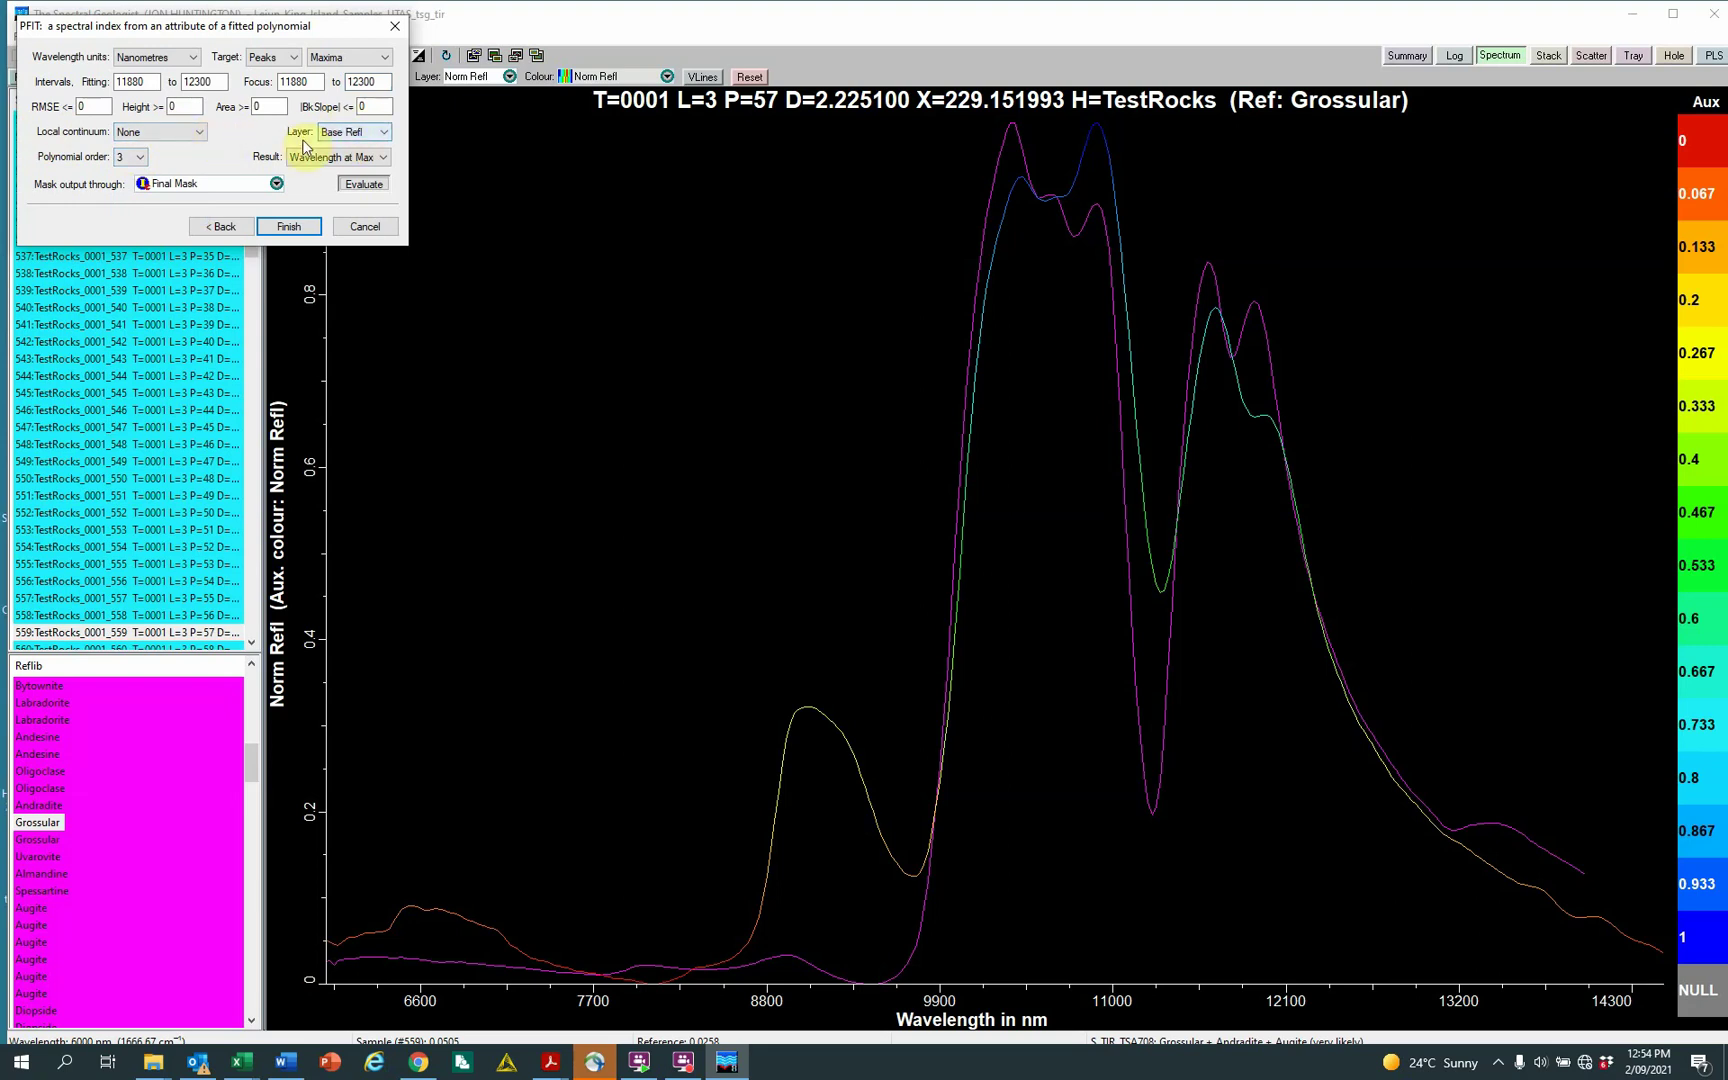
{"action": "left_click", "coordinate": [382, 137]}
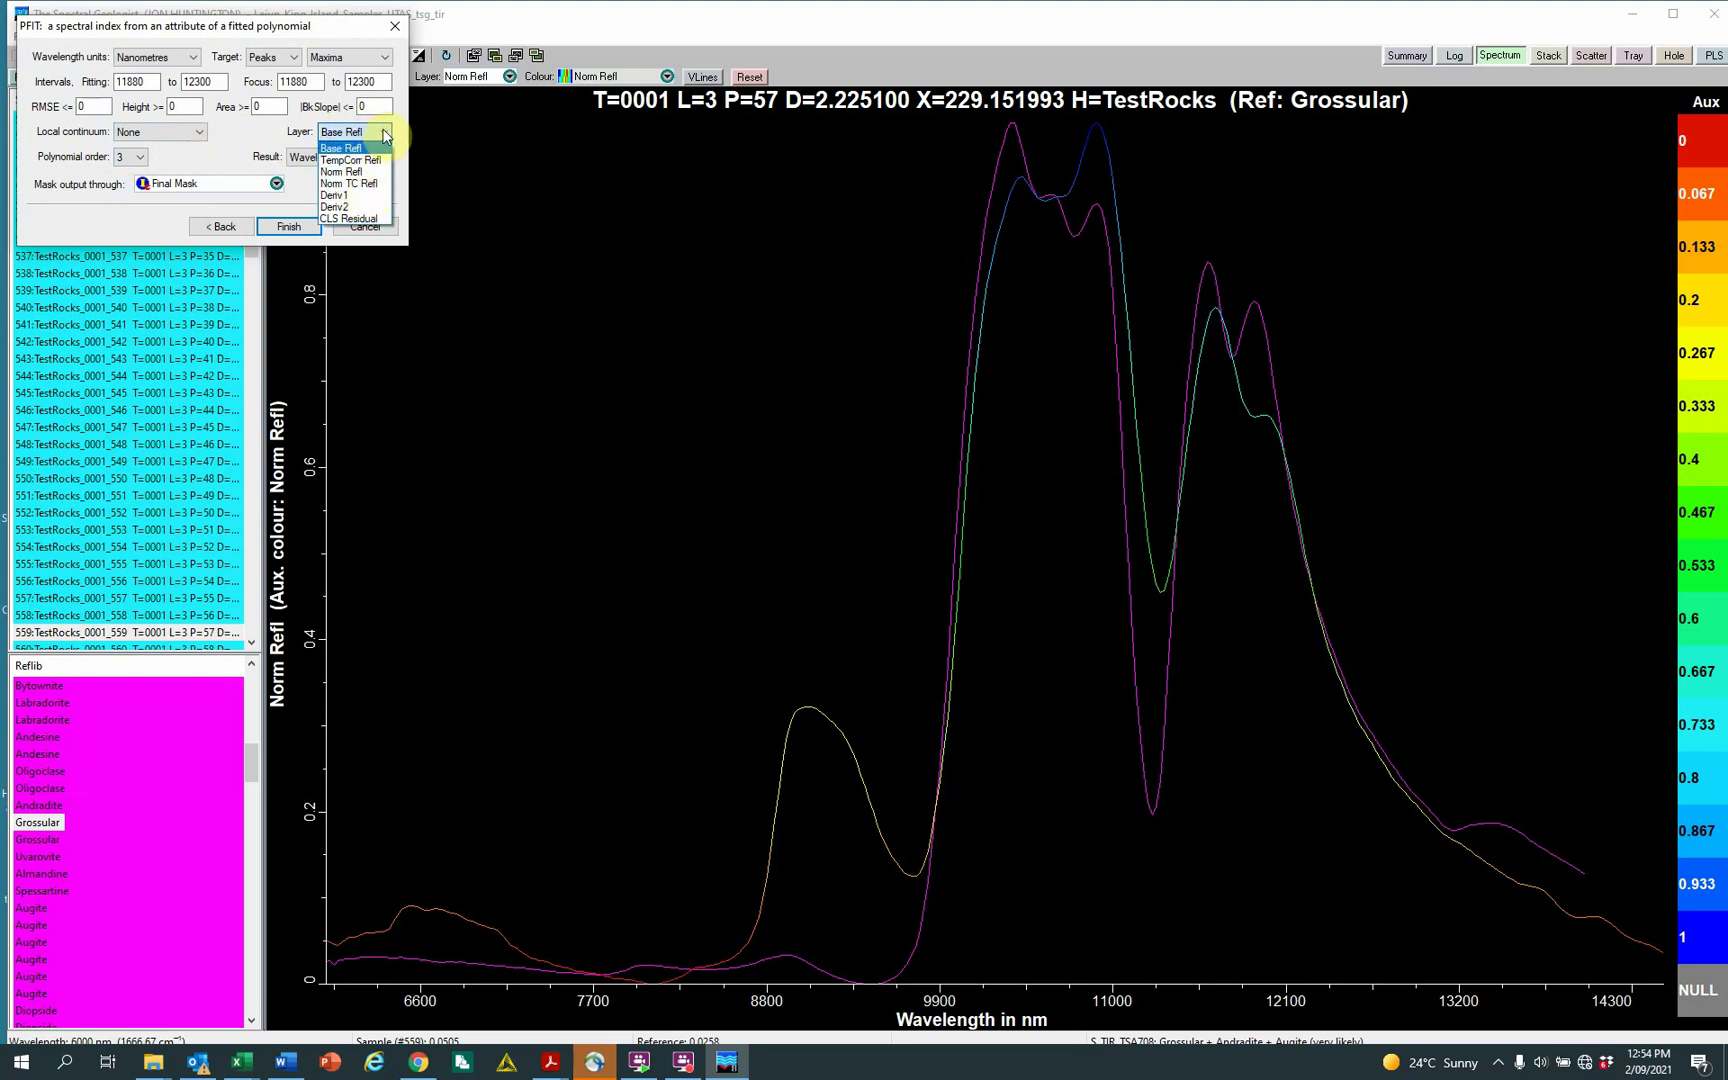
{"action": "left_click", "coordinate": [384, 136]}
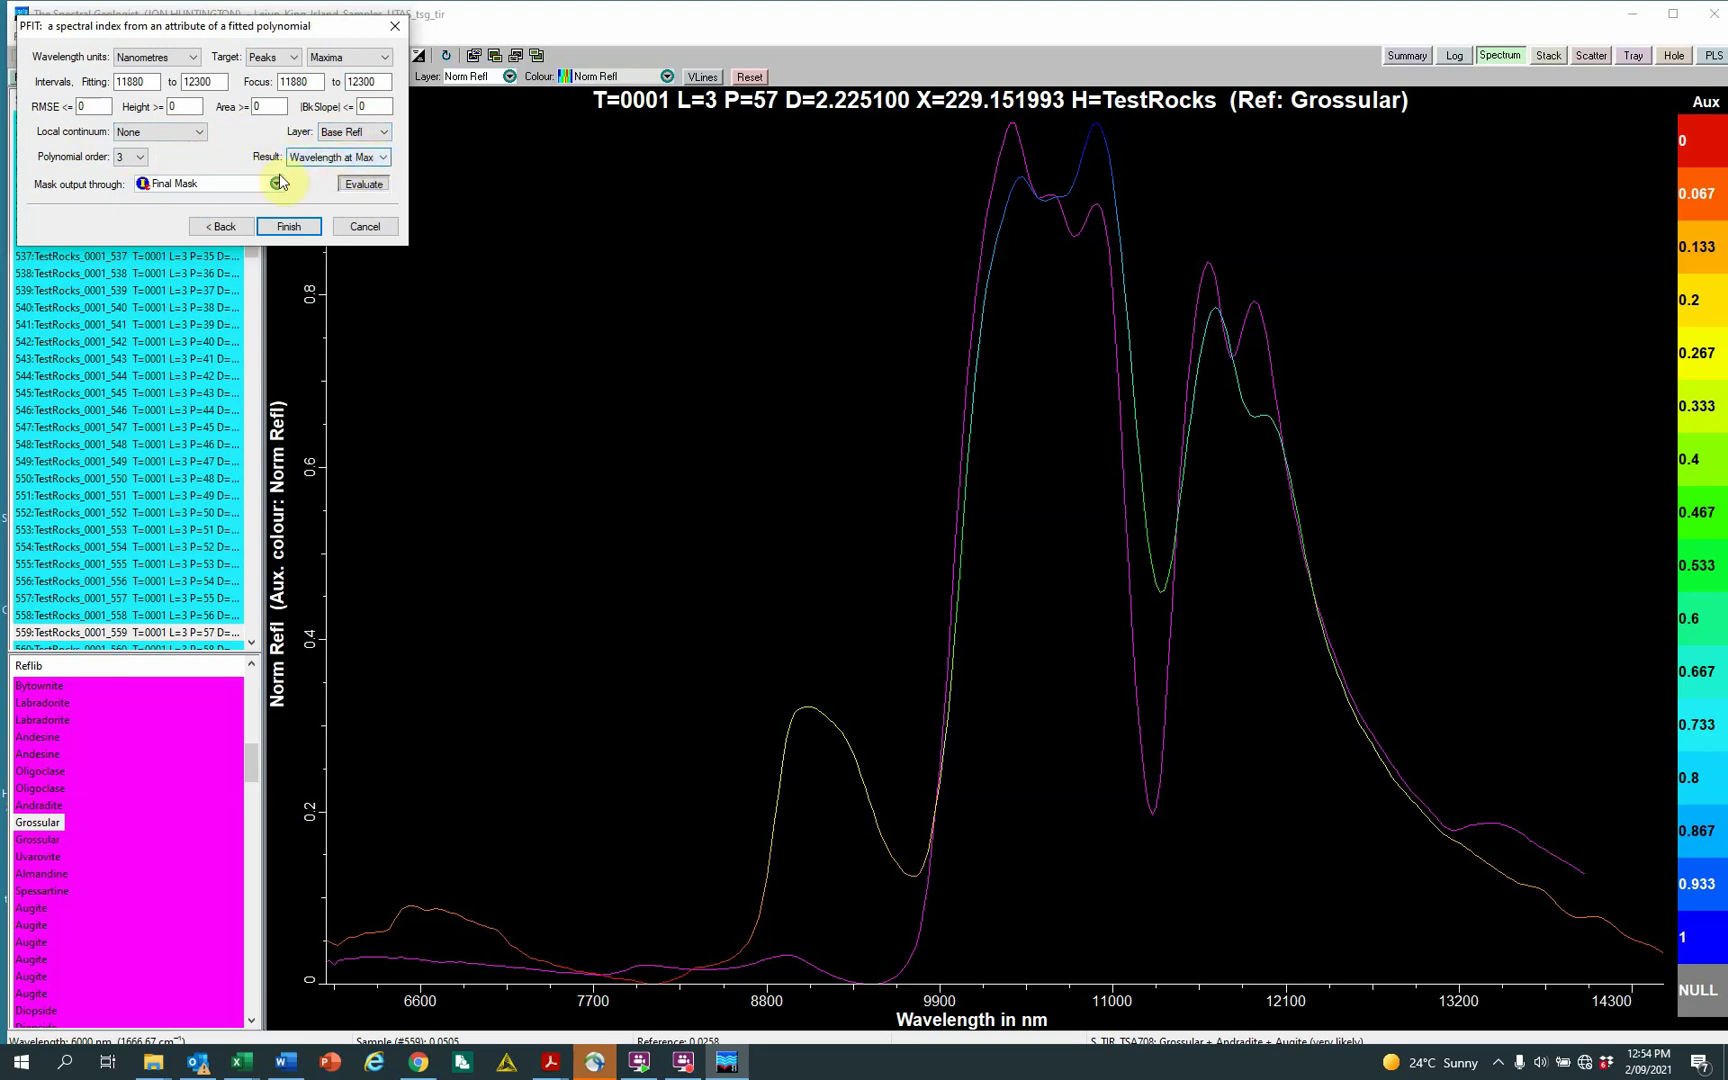
{"action": "left_click", "coordinate": [366, 185]}
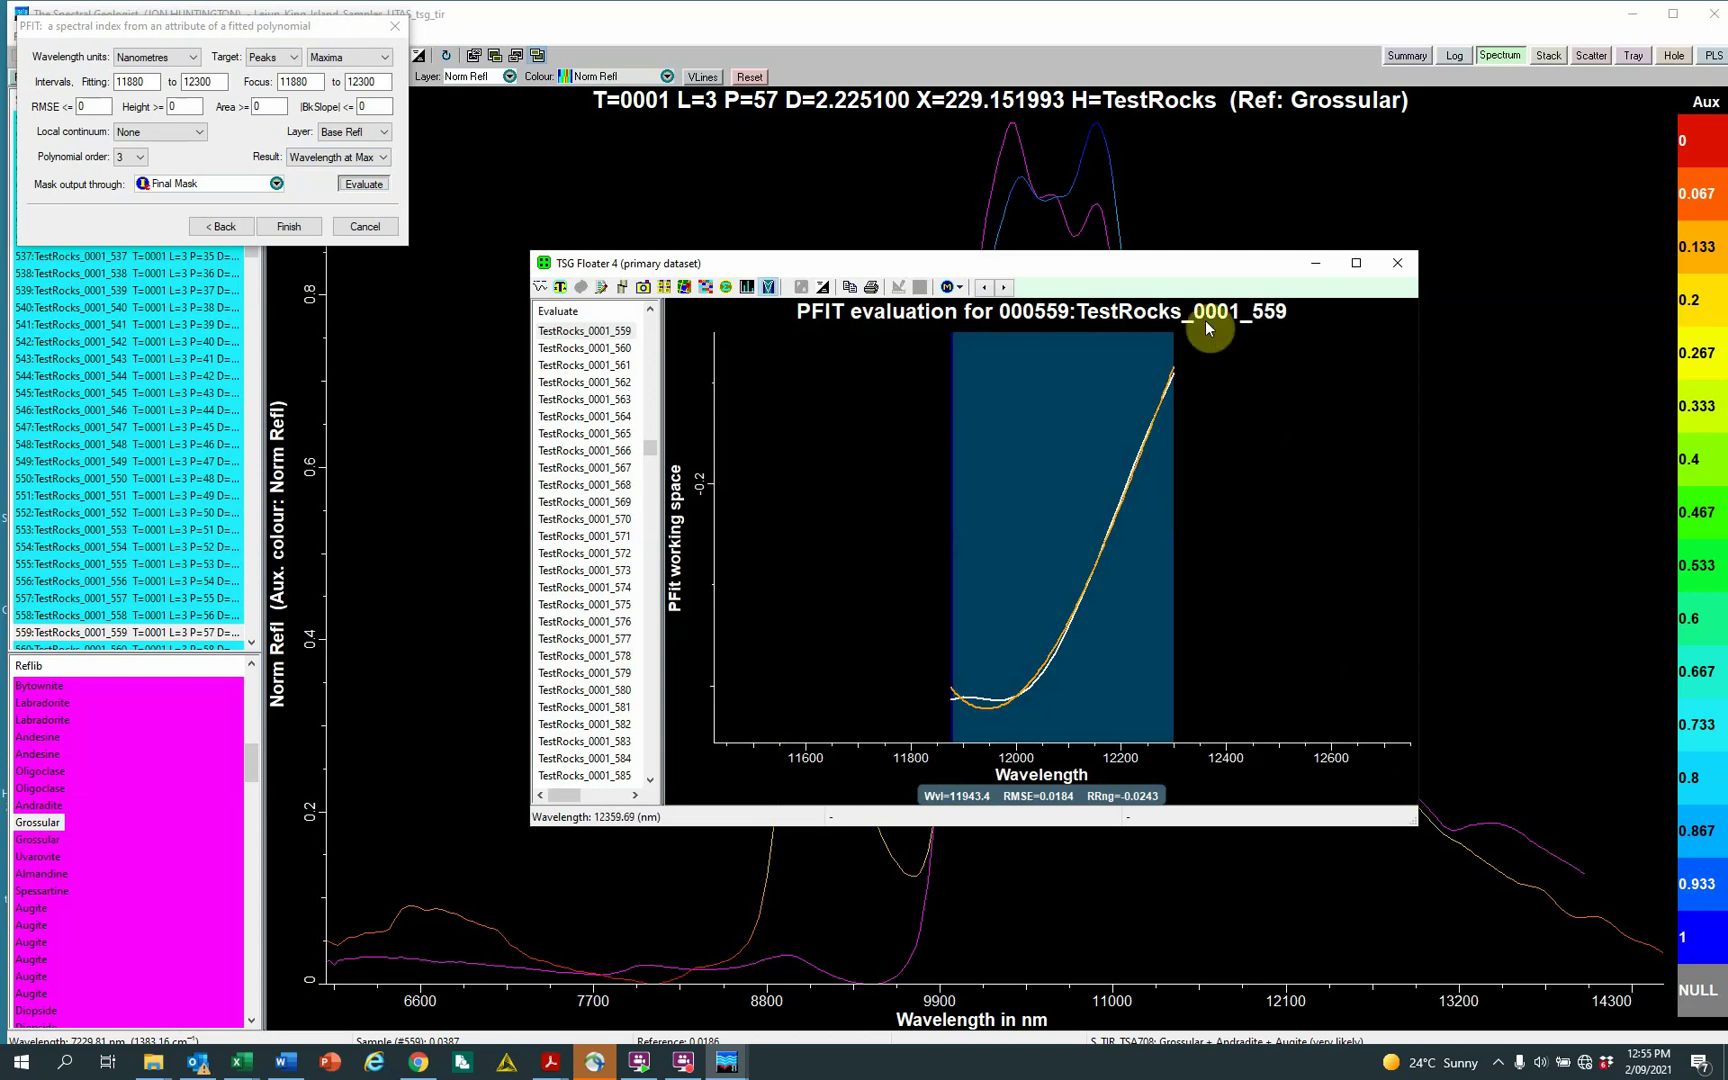
Move the PFIT evaluation floater to the lower left and show the garnet depth histogram.
{"action": "left_click_drag", "start_coordinate": [1111, 271], "coordinate": [713, 397]}
{"action": "left_click", "coordinate": [1591, 57]}
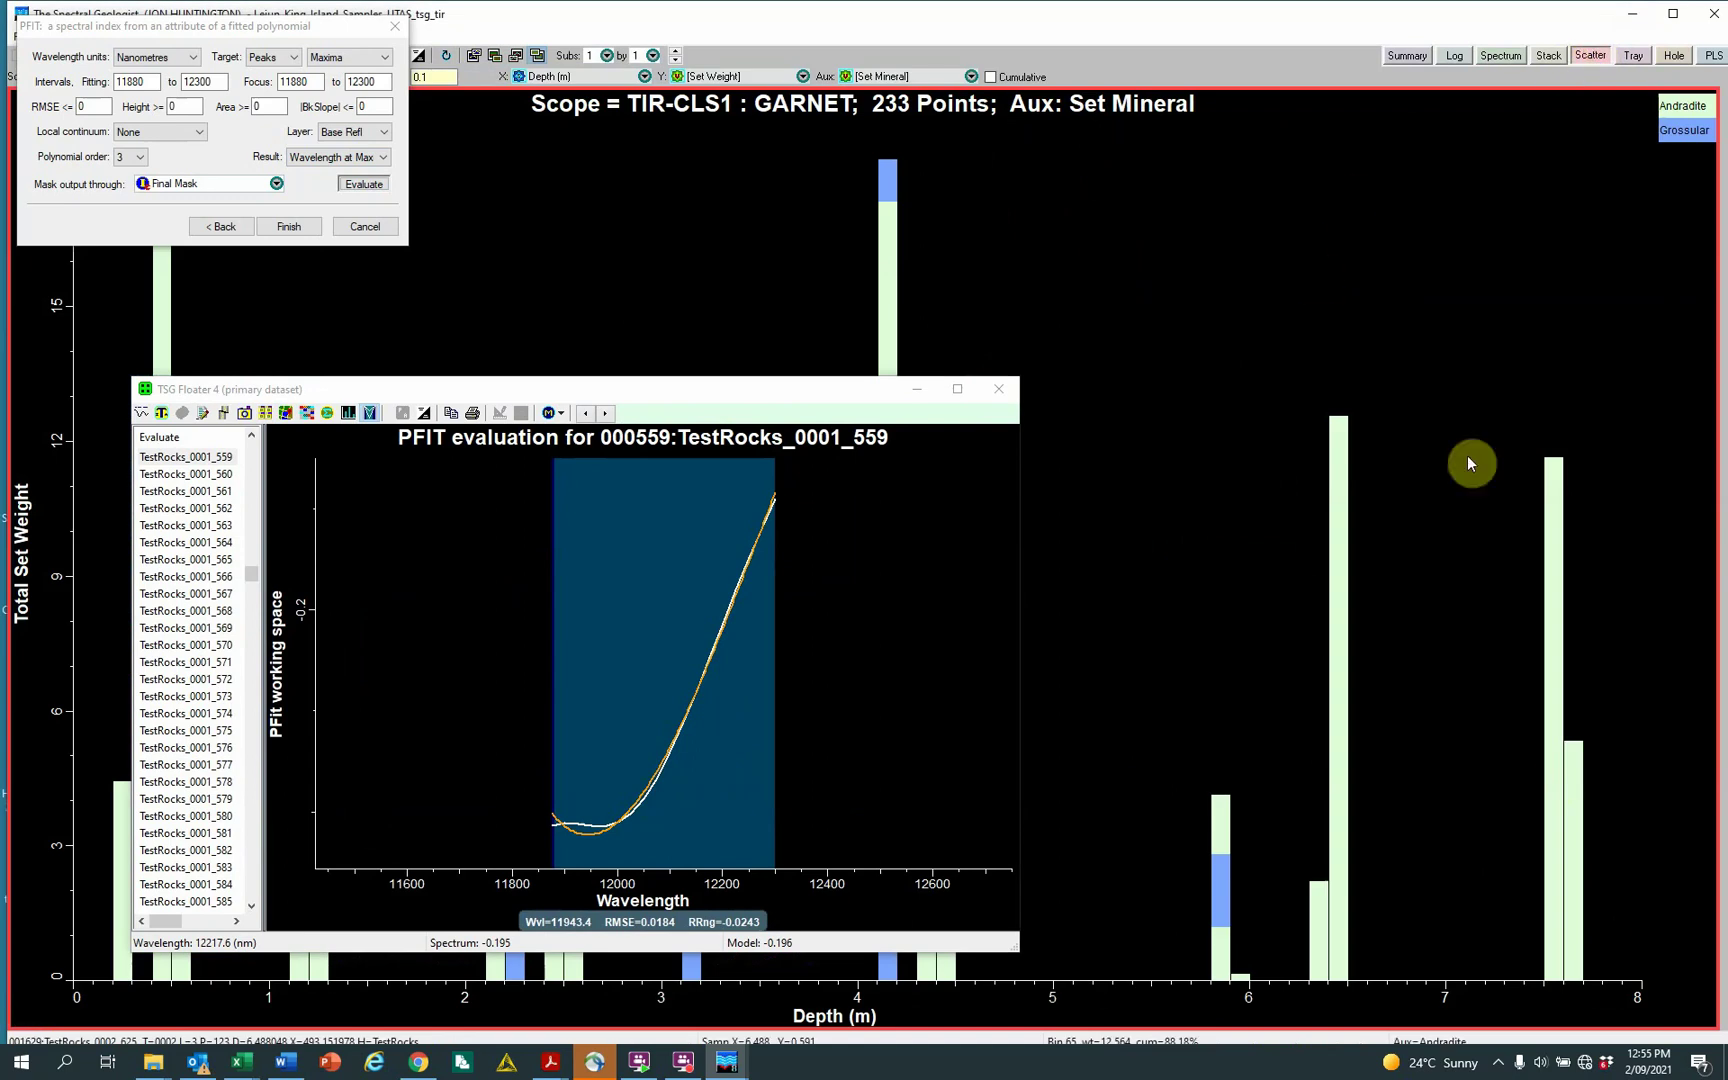
{"action": "left_click", "coordinate": [1551, 775]}
Preview the peak fit for samples at different heights on the 6.4 m depth bar.
{"action": "left_click", "coordinate": [1338, 693]}
{"action": "left_click", "coordinate": [1381, 771]}
{"action": "left_click", "coordinate": [1342, 694]}
{"action": "left_click", "coordinate": [1331, 563]}
{"action": "left_click", "coordinate": [1333, 655]}
{"action": "left_click", "coordinate": [1323, 756]}
{"action": "left_click", "coordinate": [1334, 645]}
{"action": "left_click", "coordinate": [1334, 687]}
{"action": "left_click", "coordinate": [1332, 639]}
{"action": "left_click", "coordinate": [1337, 695]}
{"action": "left_click", "coordinate": [1336, 641]}
{"action": "left_click", "coordinate": [1337, 705]}
{"action": "left_click", "coordinate": [1340, 643]}
{"action": "left_click", "coordinate": [1342, 699]}
{"action": "left_click", "coordinate": [1335, 675]}
{"action": "left_click", "coordinate": [1338, 600]}
{"action": "left_click", "coordinate": [1338, 521]}
{"action": "left_click", "coordinate": [1338, 586]}
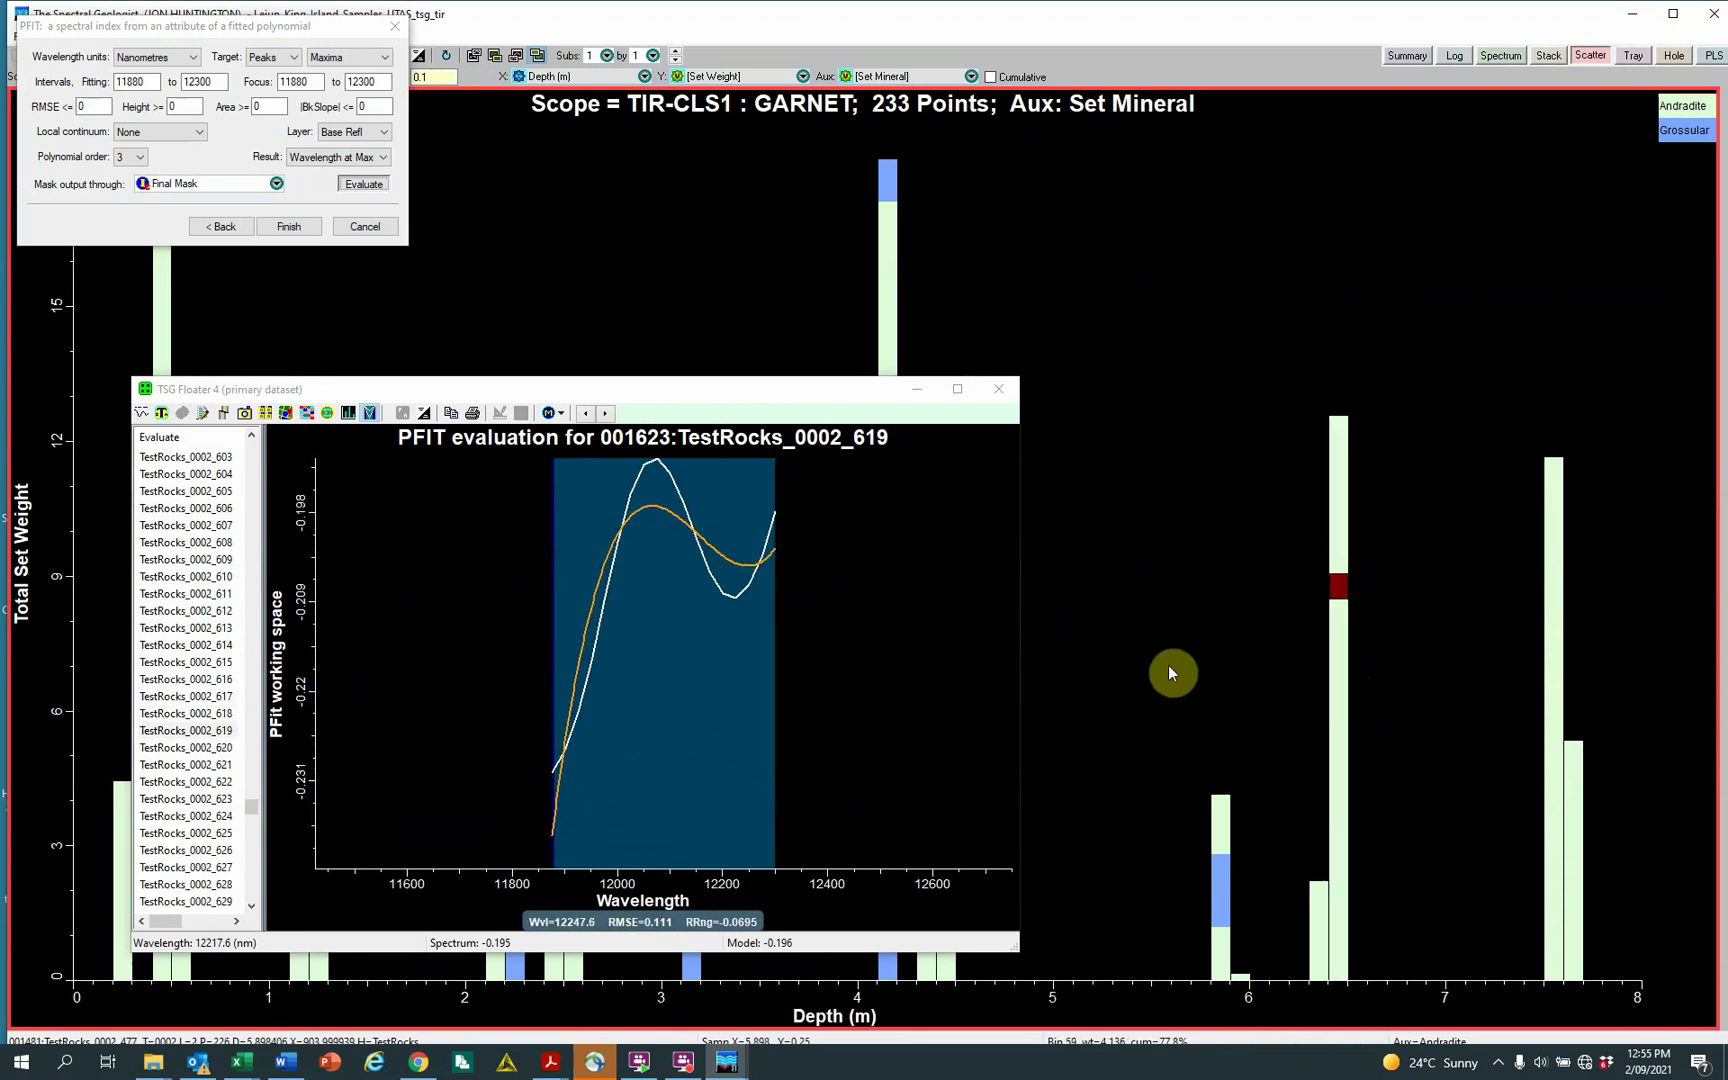
Step up and down the 6.4 m bar, ending on andradite sample 614 at 12249.3 nm.
{"action": "left_click", "coordinate": [1338, 700]}
{"action": "left_click_drag", "start_coordinate": [1338, 700], "coordinate": [1338, 535]}
{"action": "left_click_drag", "start_coordinate": [1323, 645], "coordinate": [1338, 721]}
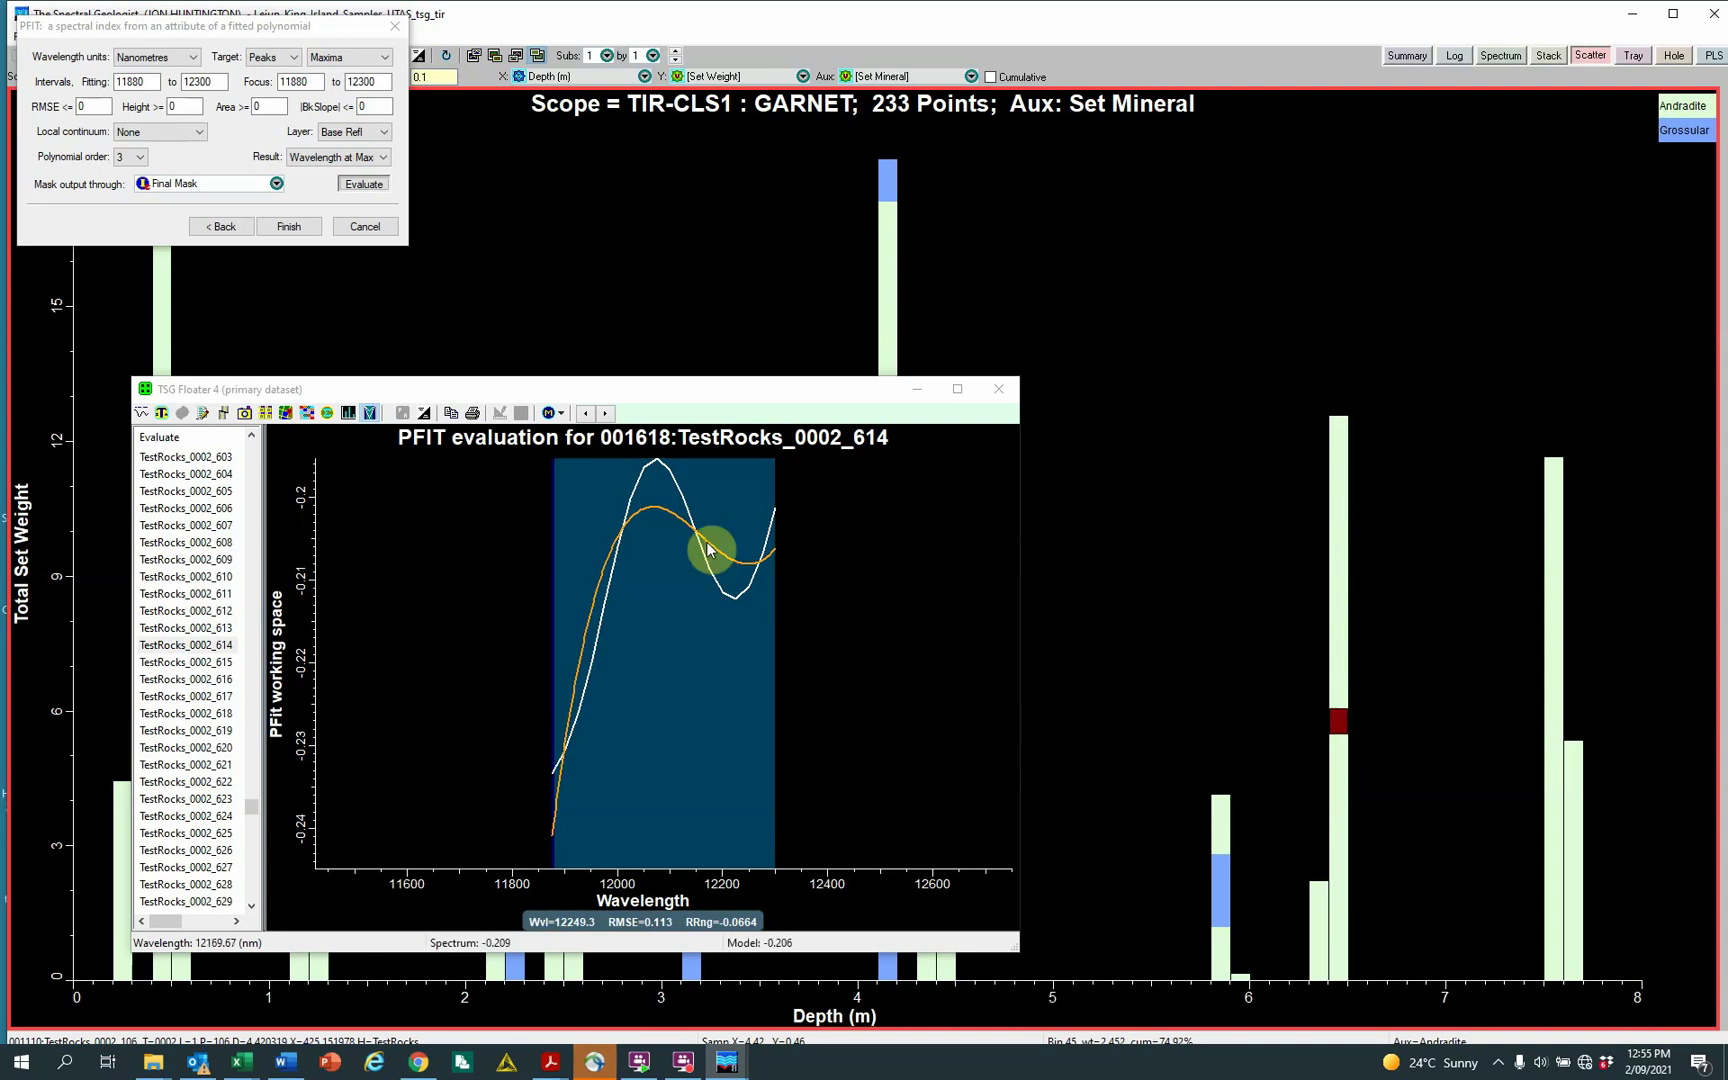
Raise the PFIT polynomial order to 7 and re-evaluate the fit.
{"action": "left_click", "coordinate": [141, 160]}
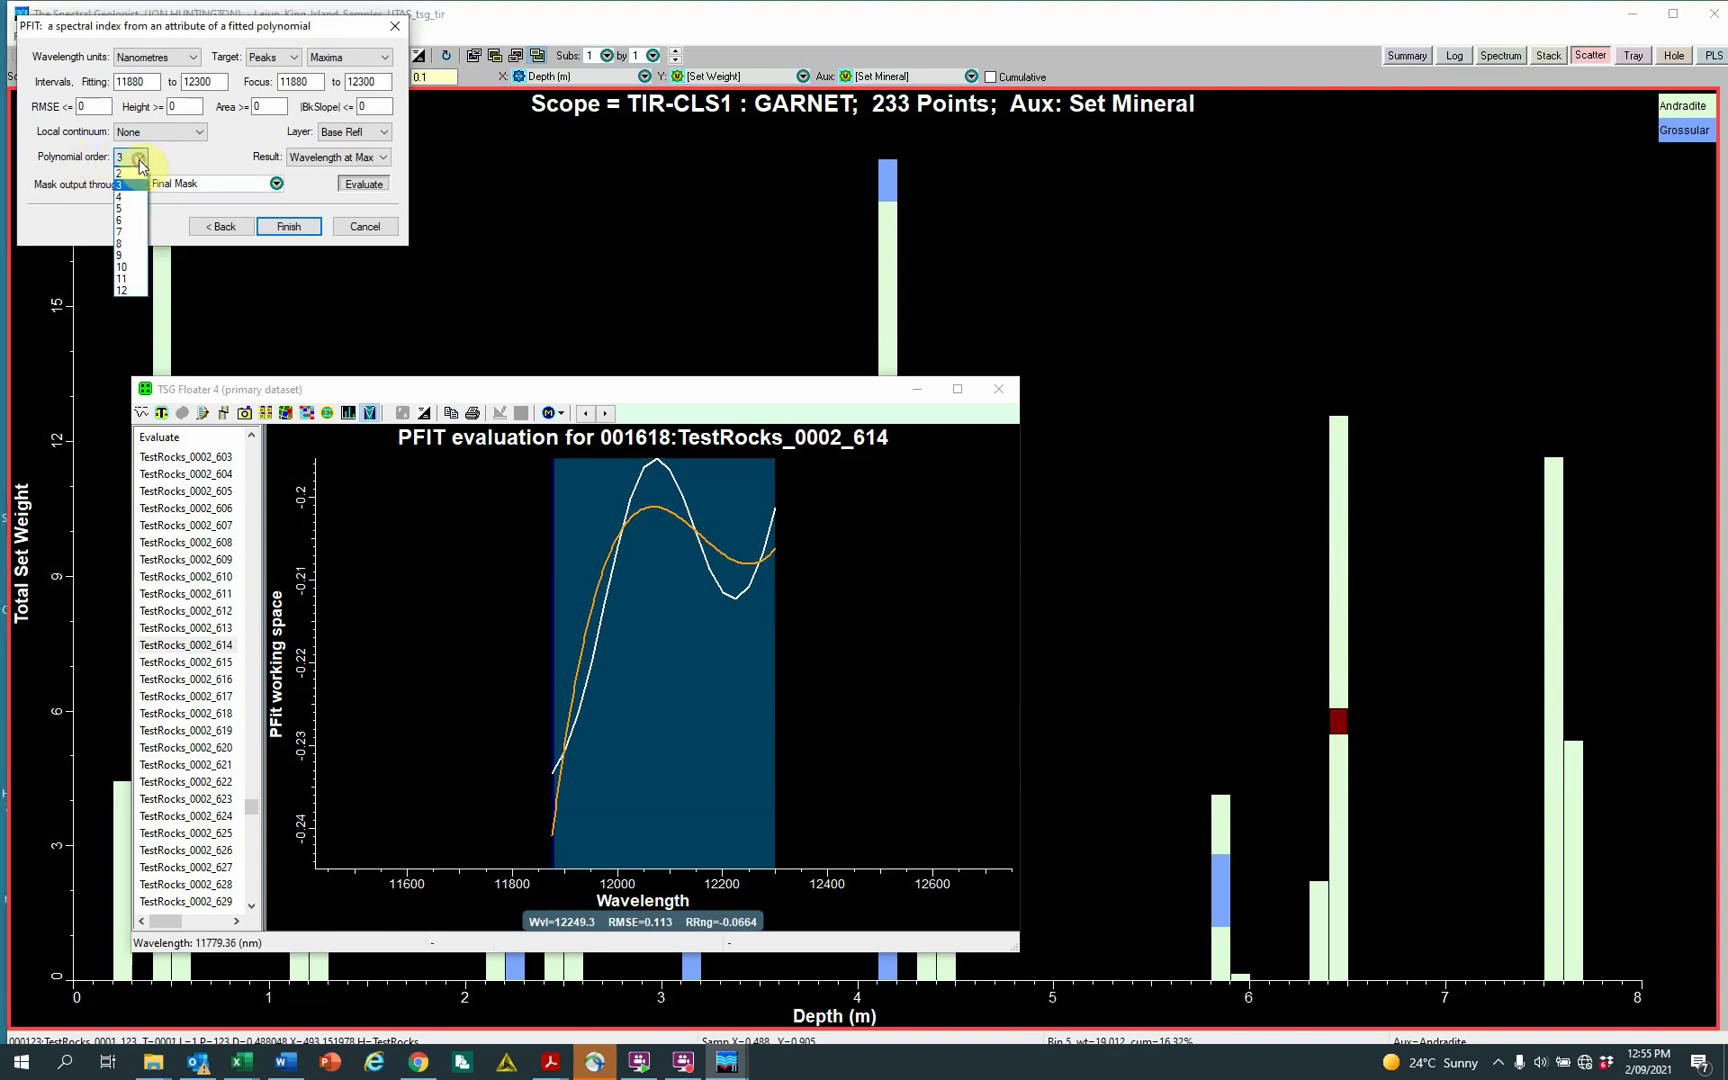
{"action": "left_click", "coordinate": [122, 234]}
{"action": "left_click", "coordinate": [344, 186]}
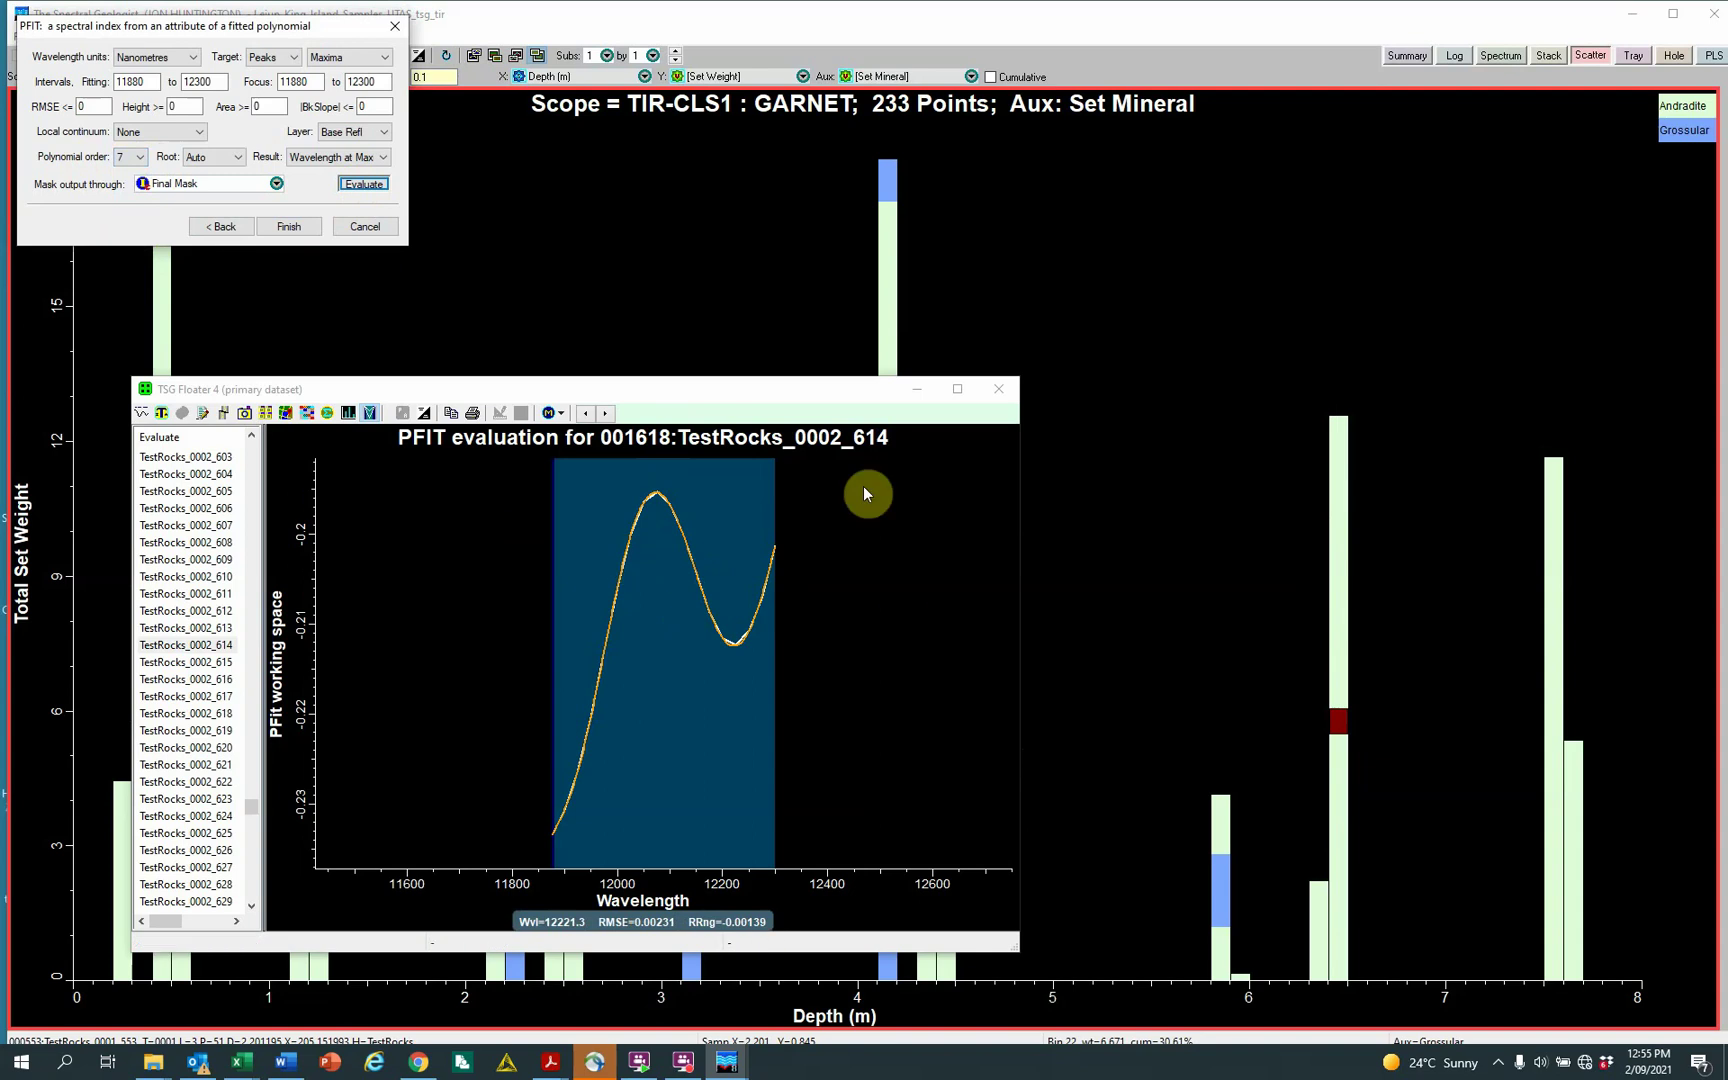
Inspect the order-7 fit at 5.9, 1.2, 6.42, 7.54 and 2.45 m, then close the evaluation window.
{"action": "mouse_move", "coordinate": [1224, 888]}
{"action": "left_mouse_down"}
{"action": "mouse_move", "coordinate": [1220, 864]}
{"action": "mouse_move", "coordinate": [1221, 895]}
{"action": "left_mouse_up"}
{"action": "left_click_drag", "start_coordinate": [733, 392], "coordinate": [1347, 82]}
{"action": "left_click_drag", "start_coordinate": [1635, 640], "coordinate": [1524, 494]}
{"action": "left_click_drag", "start_coordinate": [300, 828], "coordinate": [530, 858]}
{"action": "mouse_move", "coordinate": [1345, 852]}
{"action": "left_mouse_down"}
{"action": "mouse_move", "coordinate": [1342, 823]}
{"action": "mouse_move", "coordinate": [1341, 845]}
{"action": "left_mouse_up"}
{"action": "left_click", "coordinate": [1552, 768]}
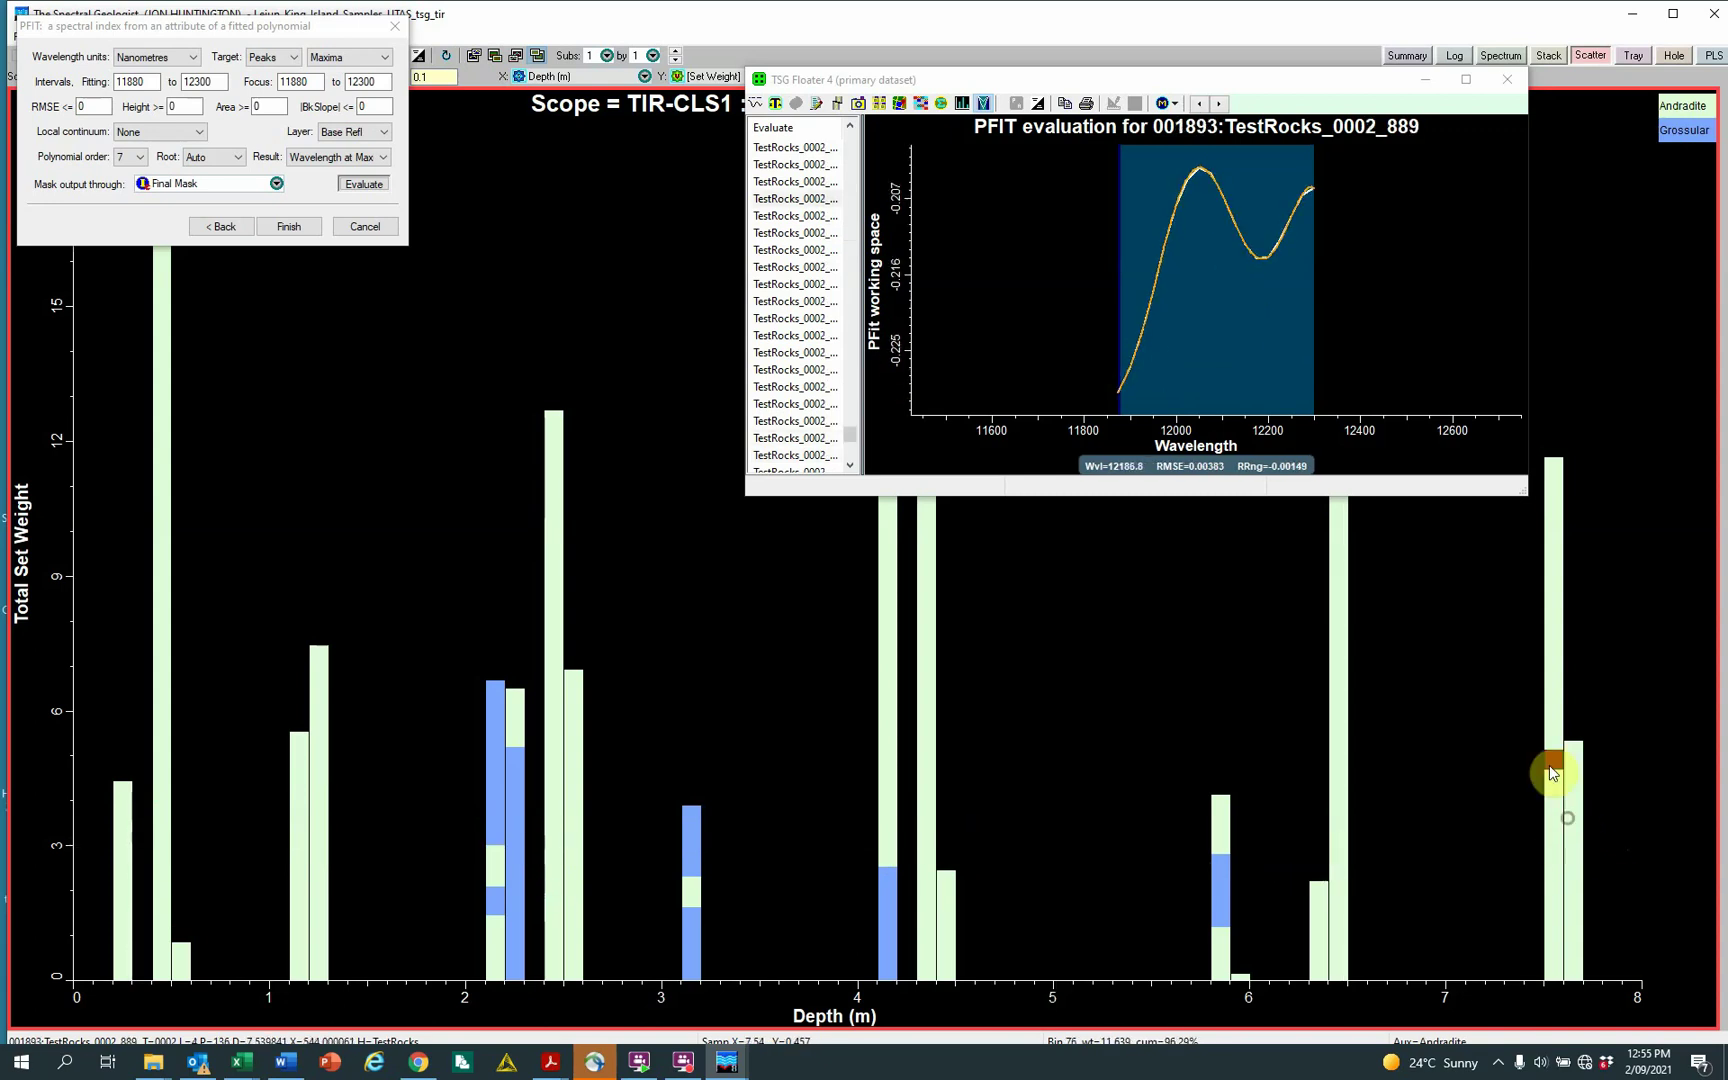
{"action": "left_click", "coordinate": [556, 708]}
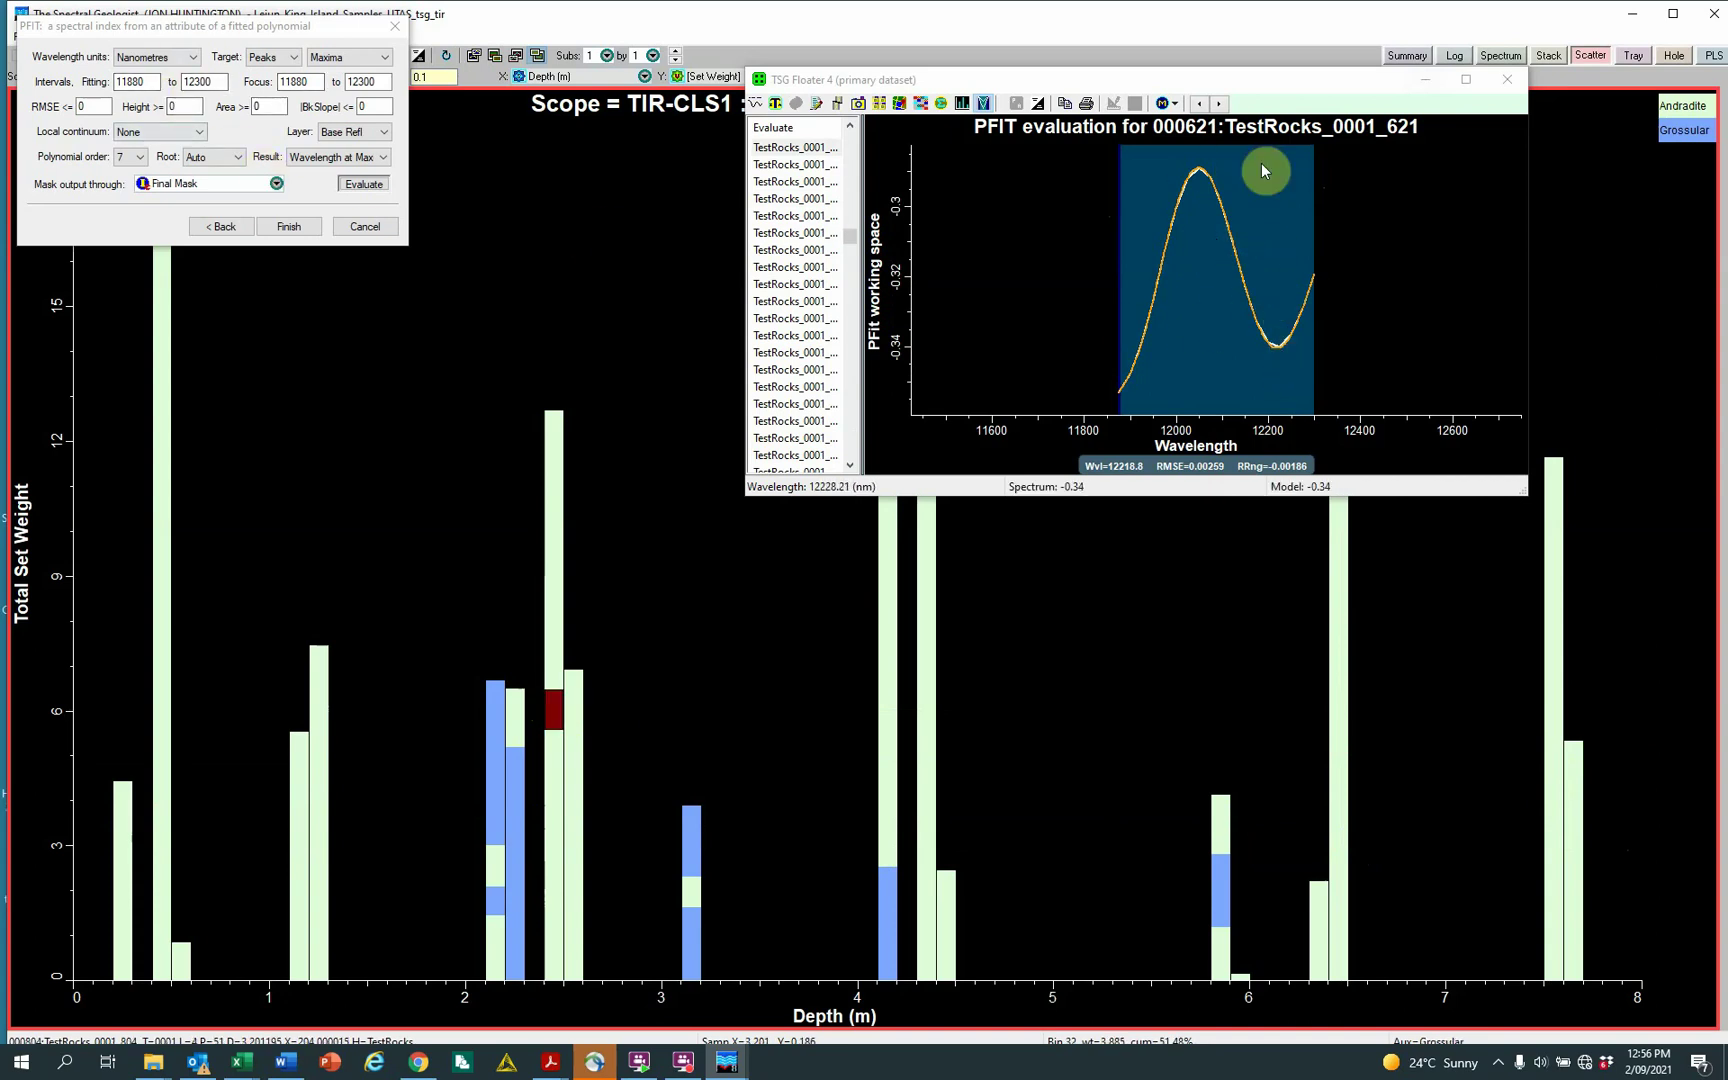
{"action": "left_click", "coordinate": [1507, 79]}
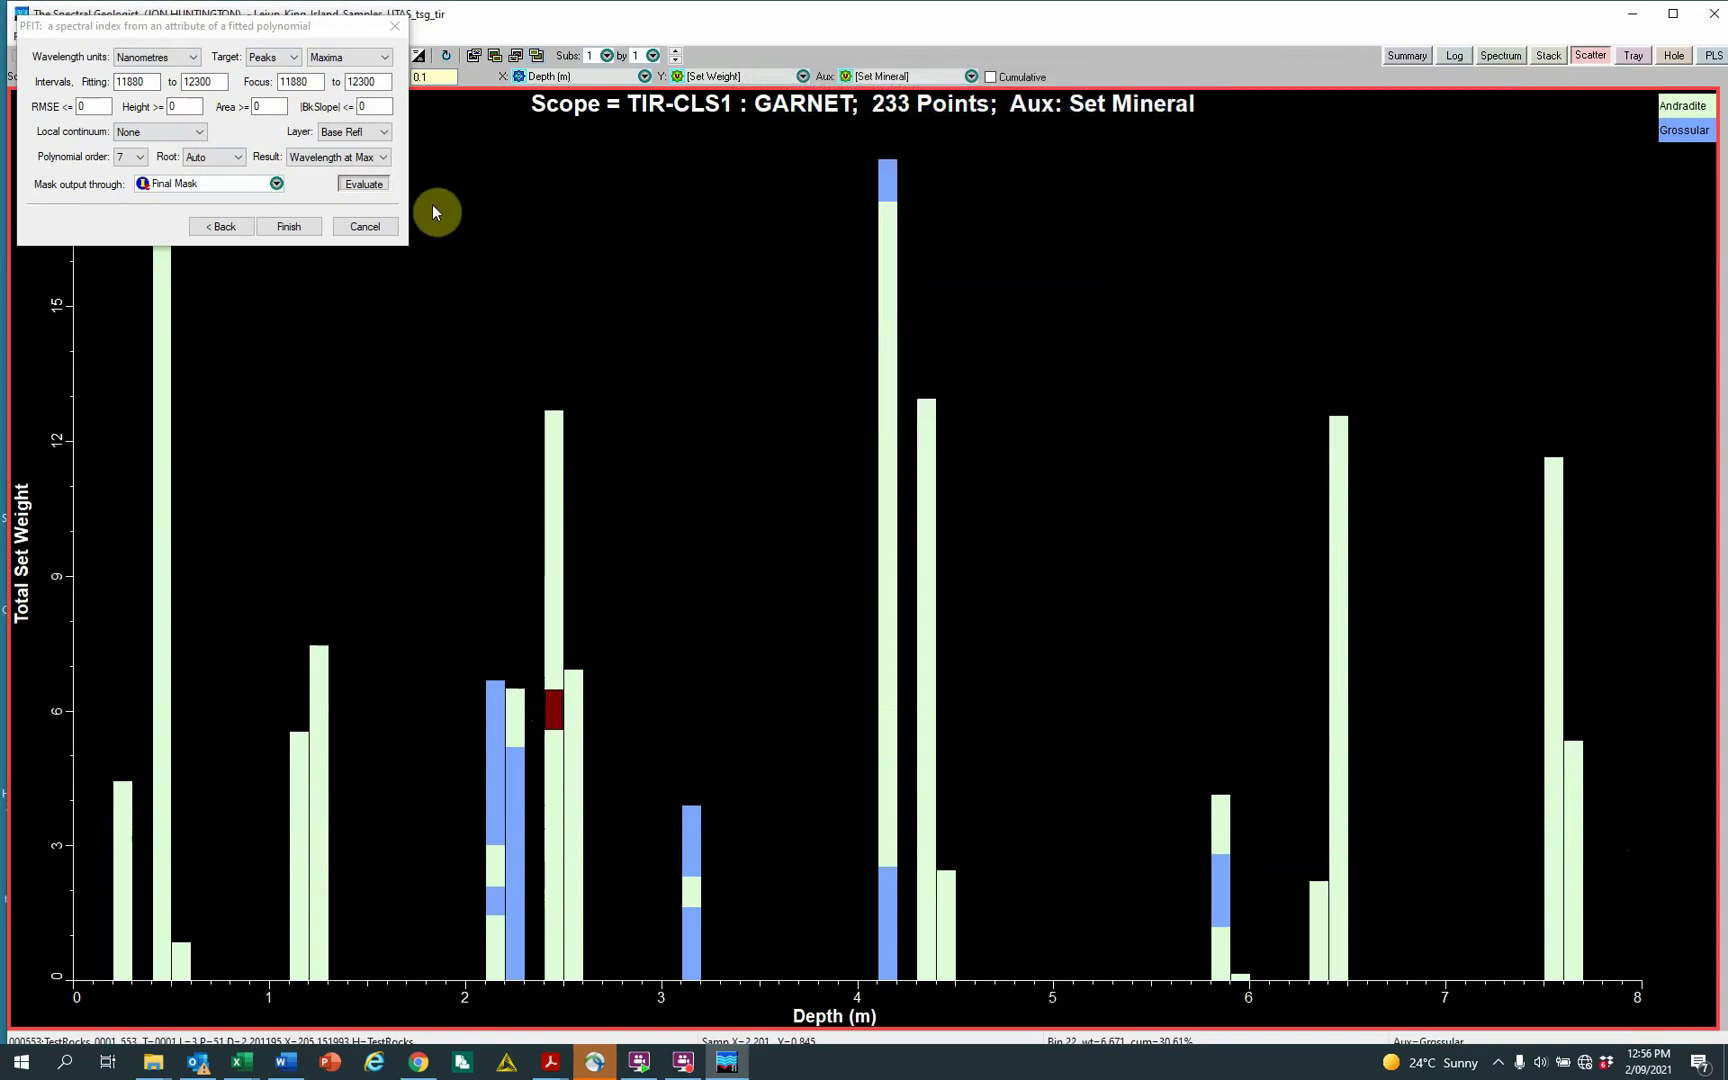
Finish creating the peak-wavelength scalar and stack two plots one above the other.
{"action": "left_click", "coordinate": [288, 226]}
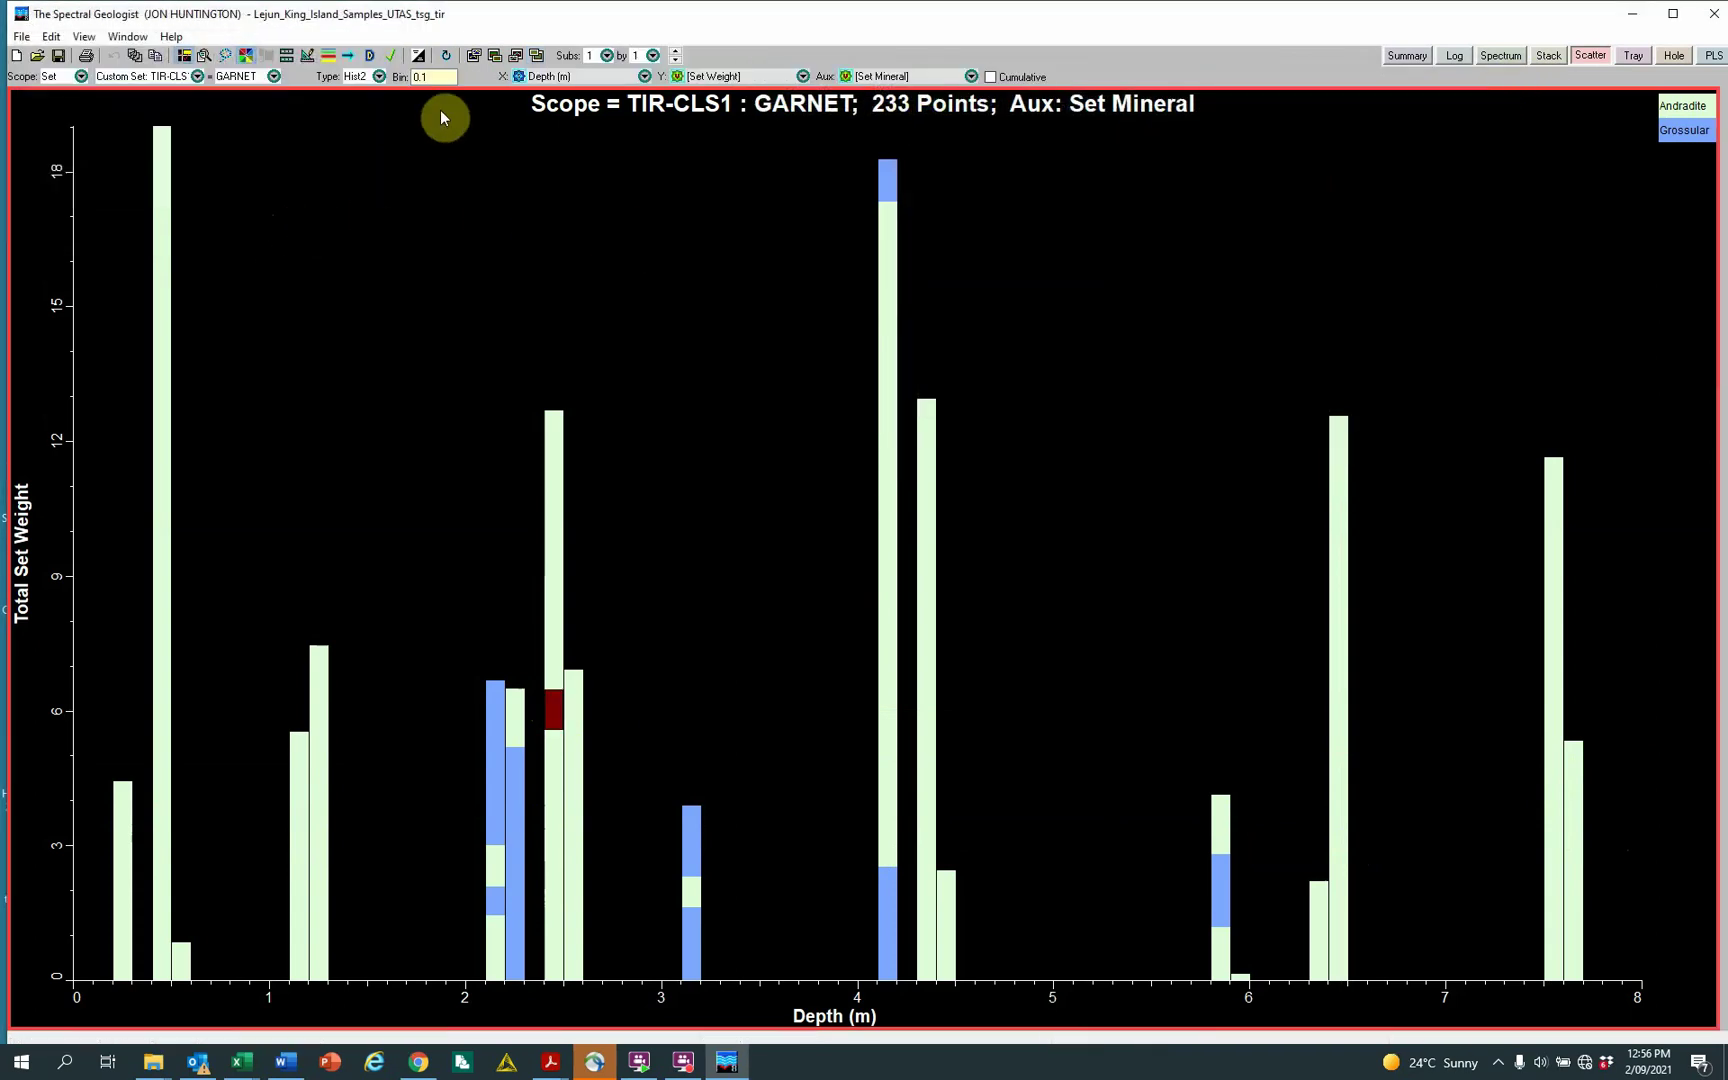
{"action": "left_click", "coordinate": [653, 55]}
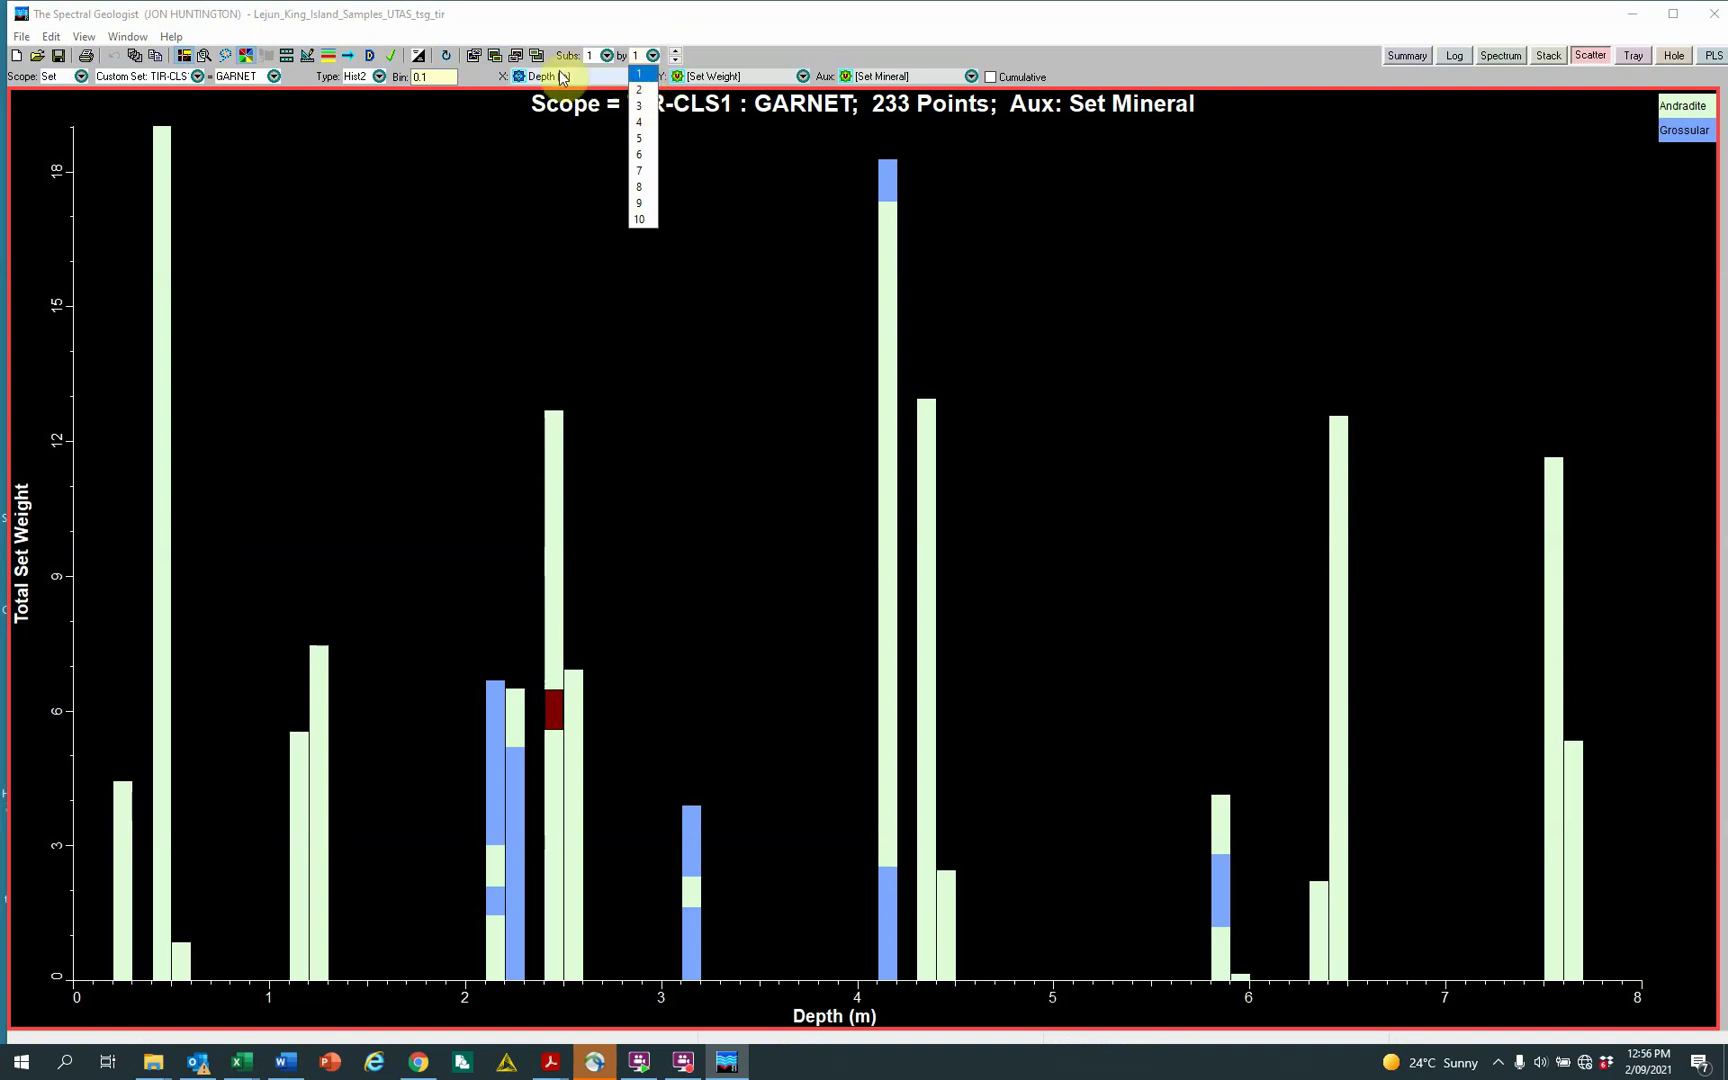
{"action": "left_click", "coordinate": [653, 55]}
{"action": "left_click", "coordinate": [653, 55]}
{"action": "left_click", "coordinate": [641, 90]}
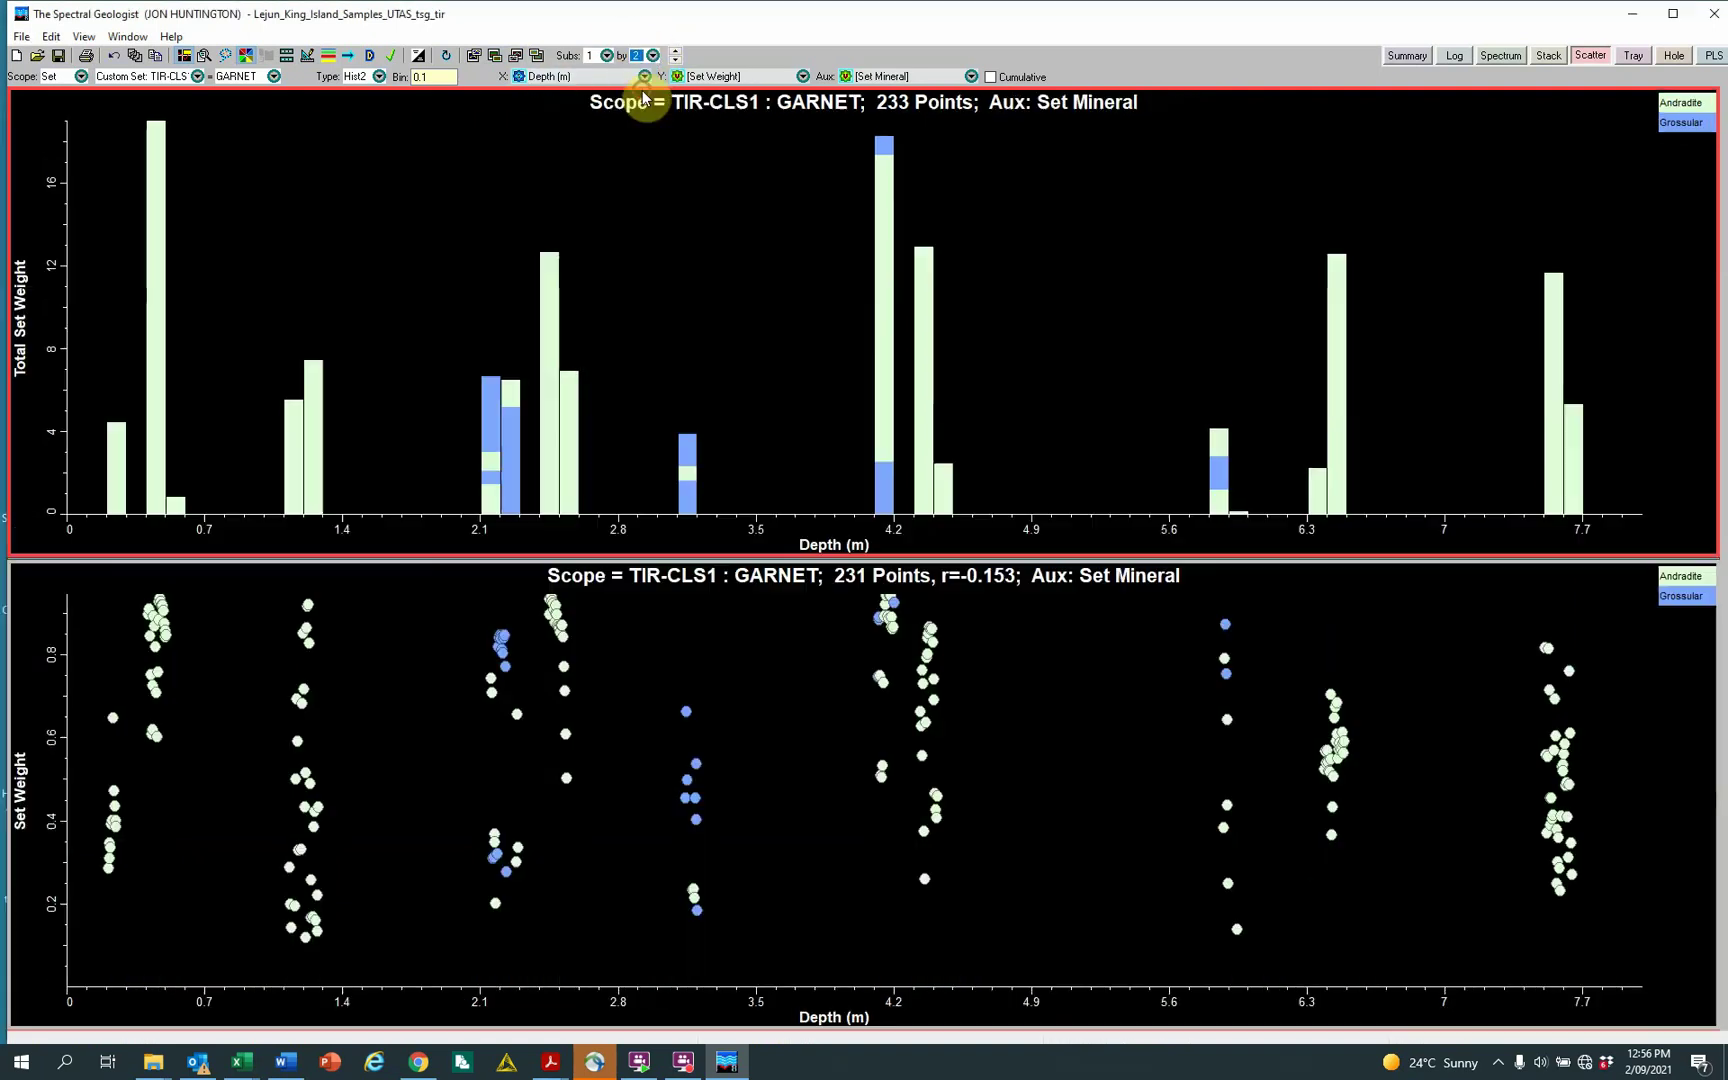
Plot Mineralogy > Garnets > Gnt 12000w on the lower plot's vertical axis.
{"action": "left_click", "coordinate": [727, 618]}
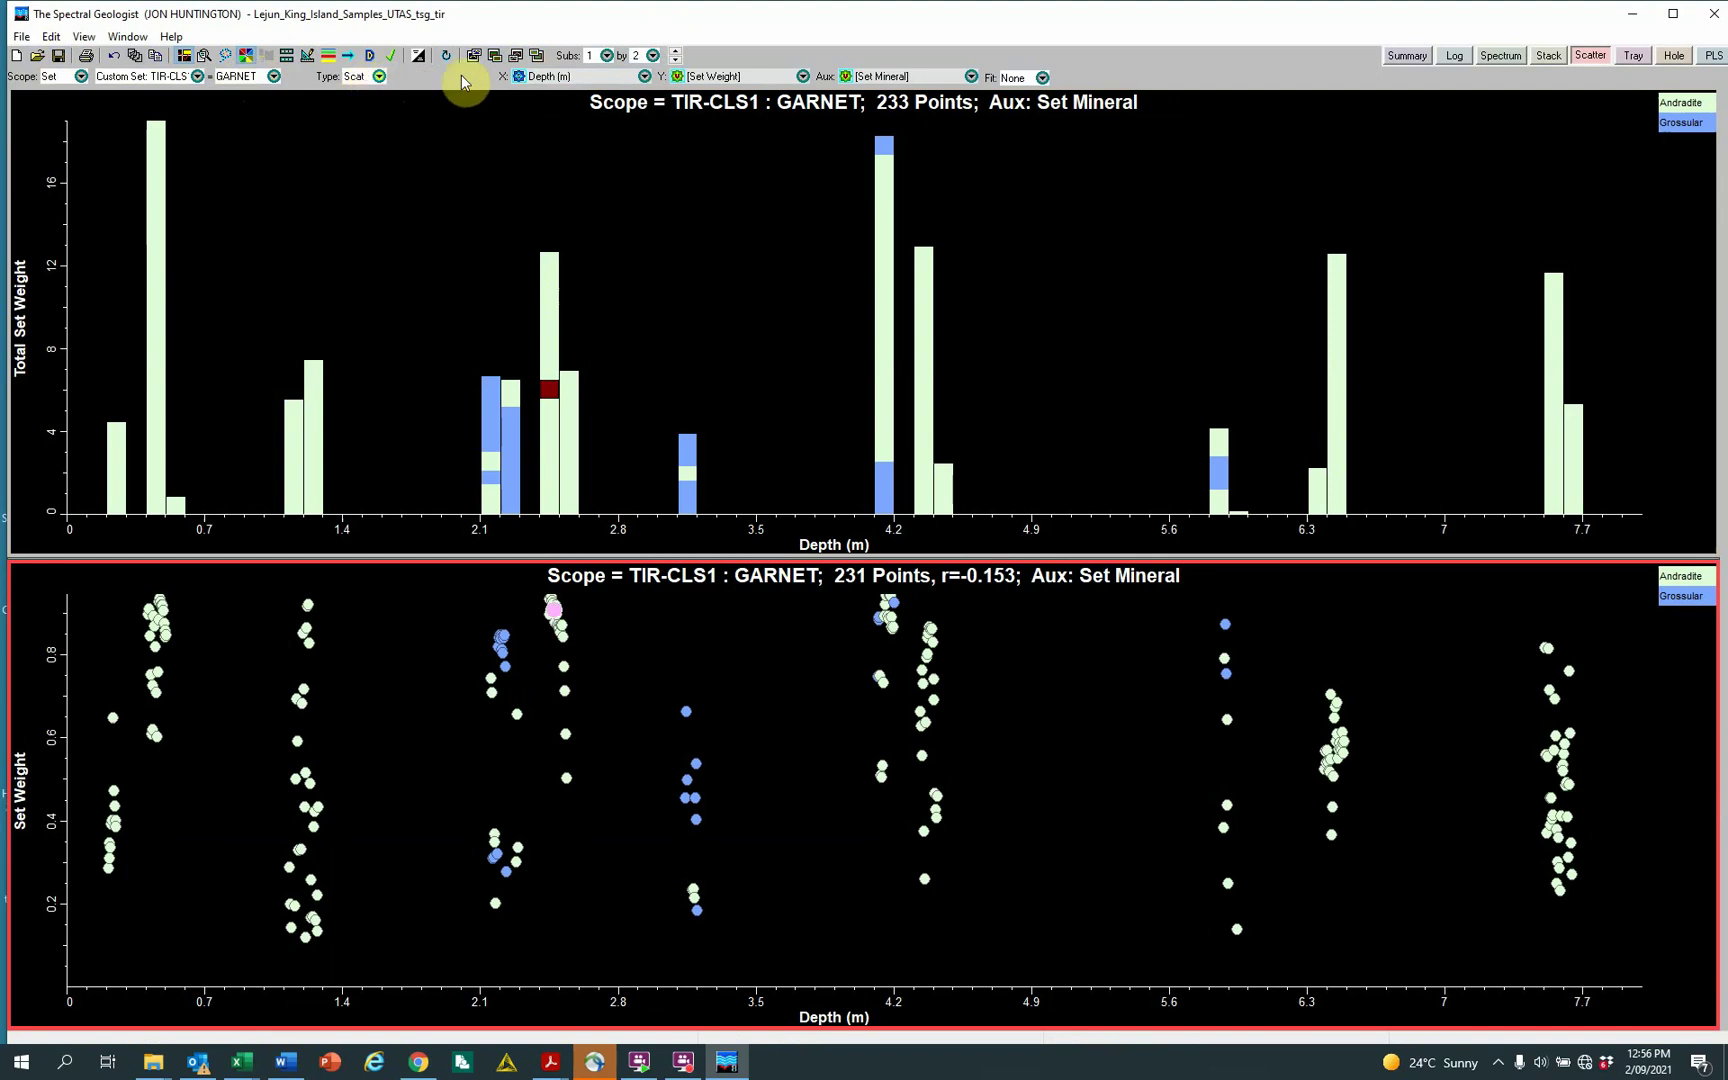
{"action": "left_click", "coordinate": [801, 76]}
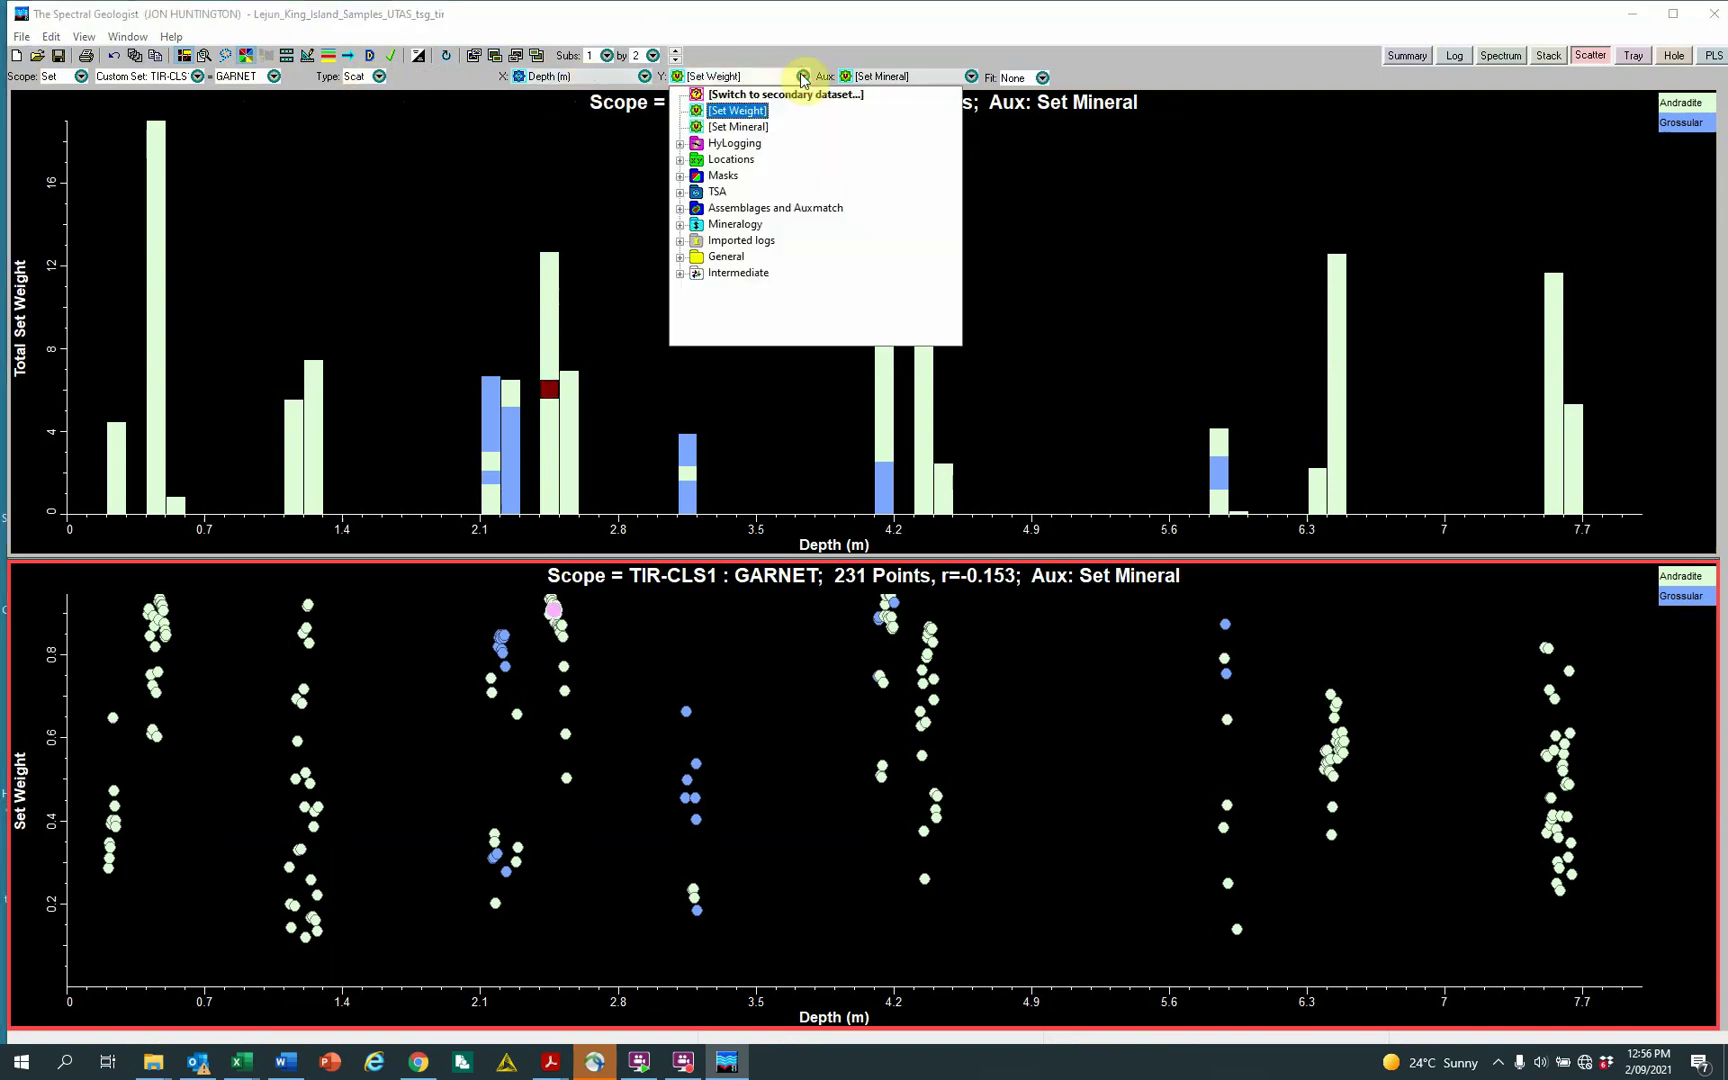
{"action": "left_click", "coordinate": [681, 225]}
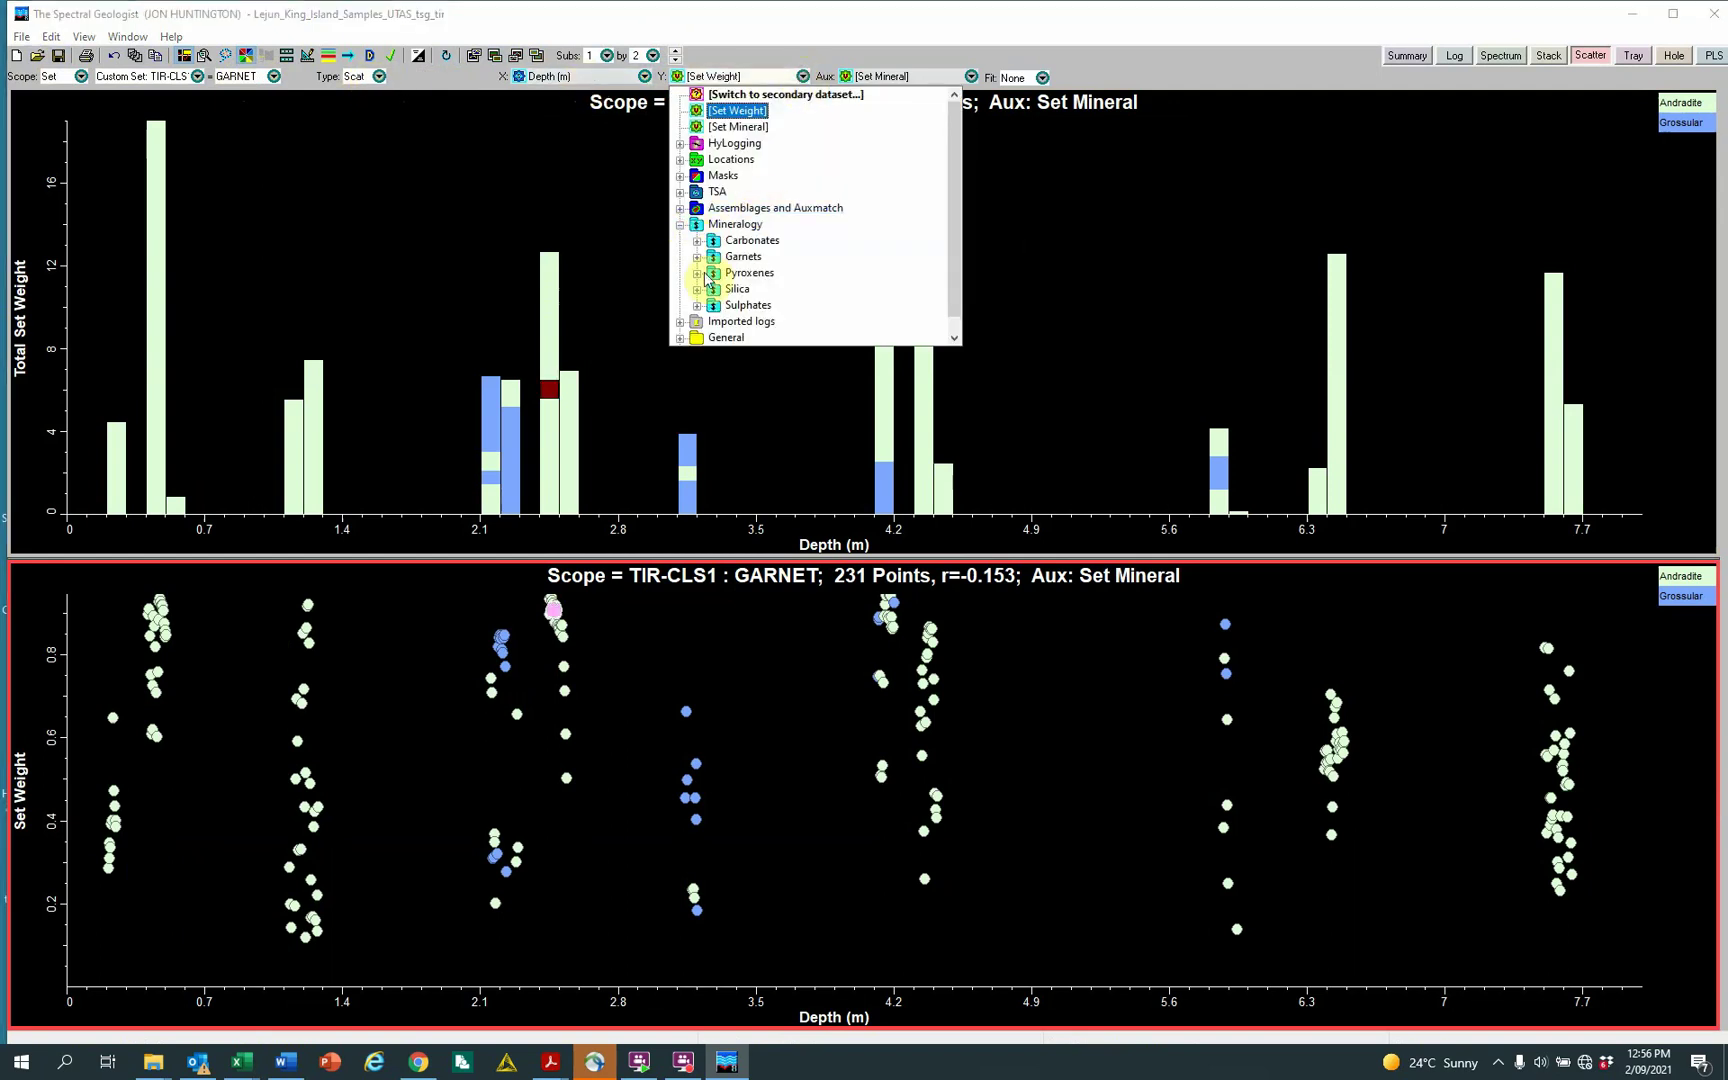
{"action": "left_click", "coordinate": [697, 257]}
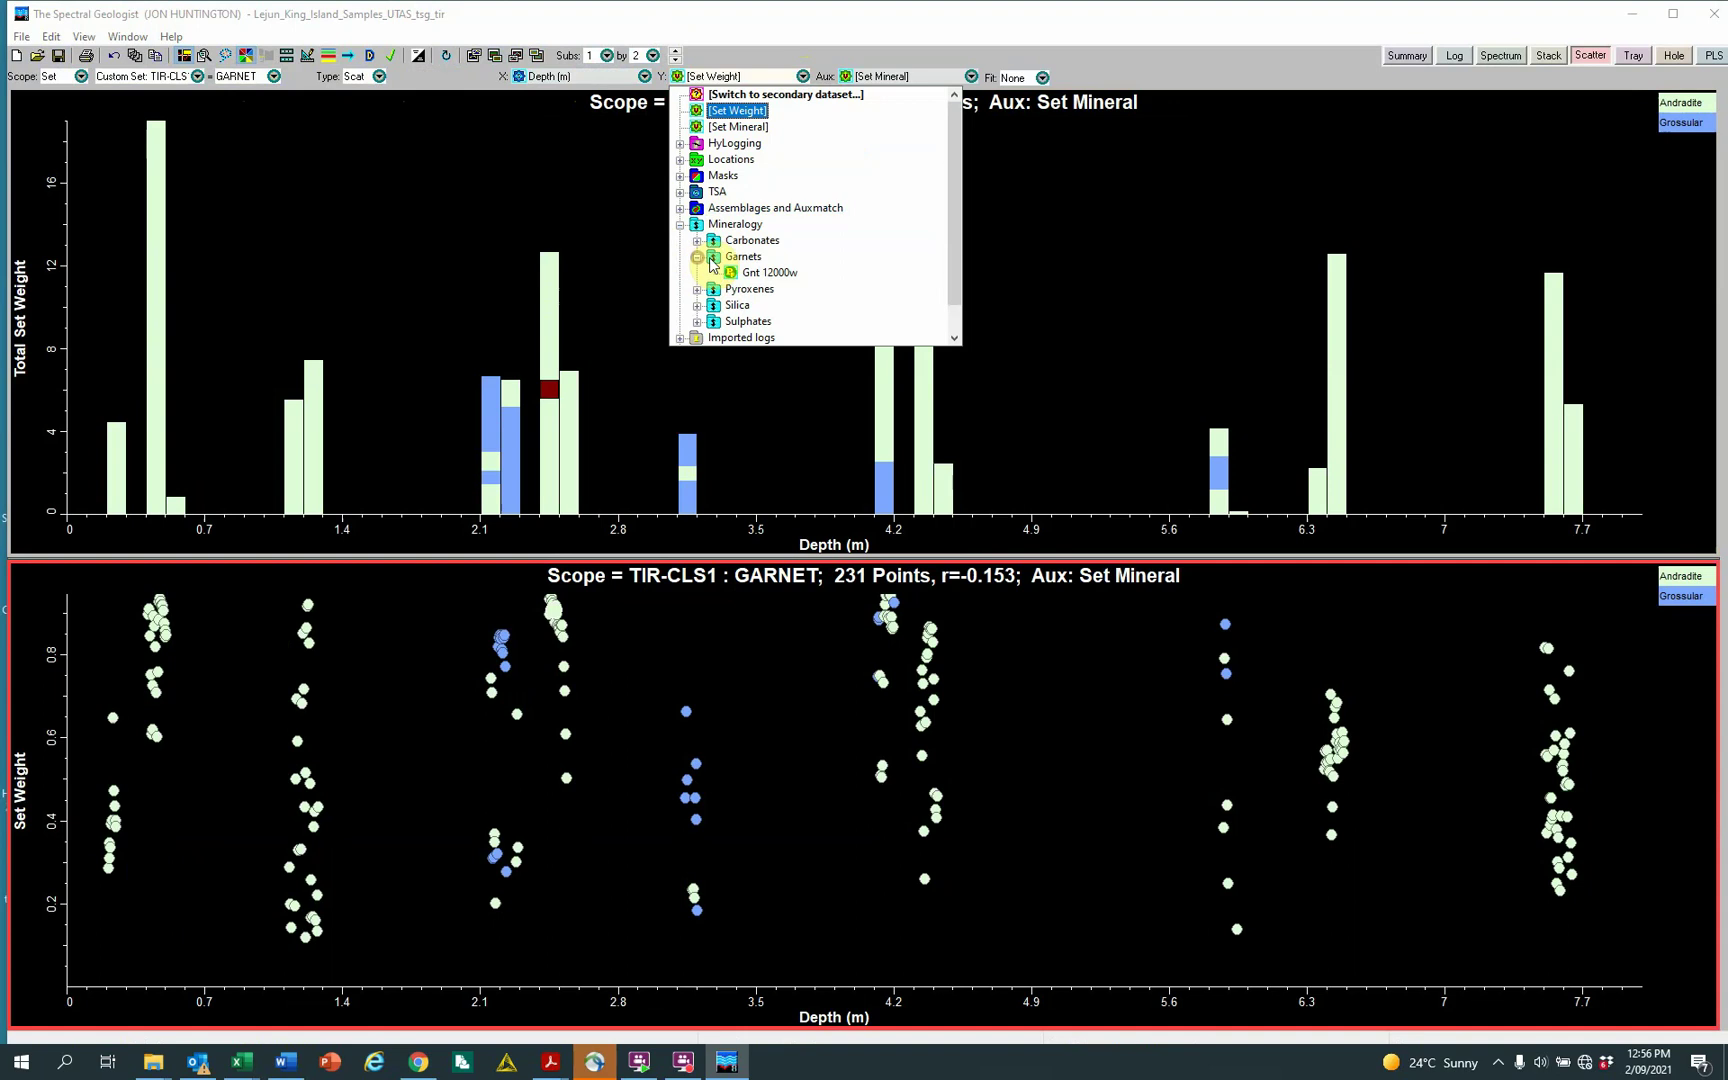
{"action": "left_click", "coordinate": [767, 274]}
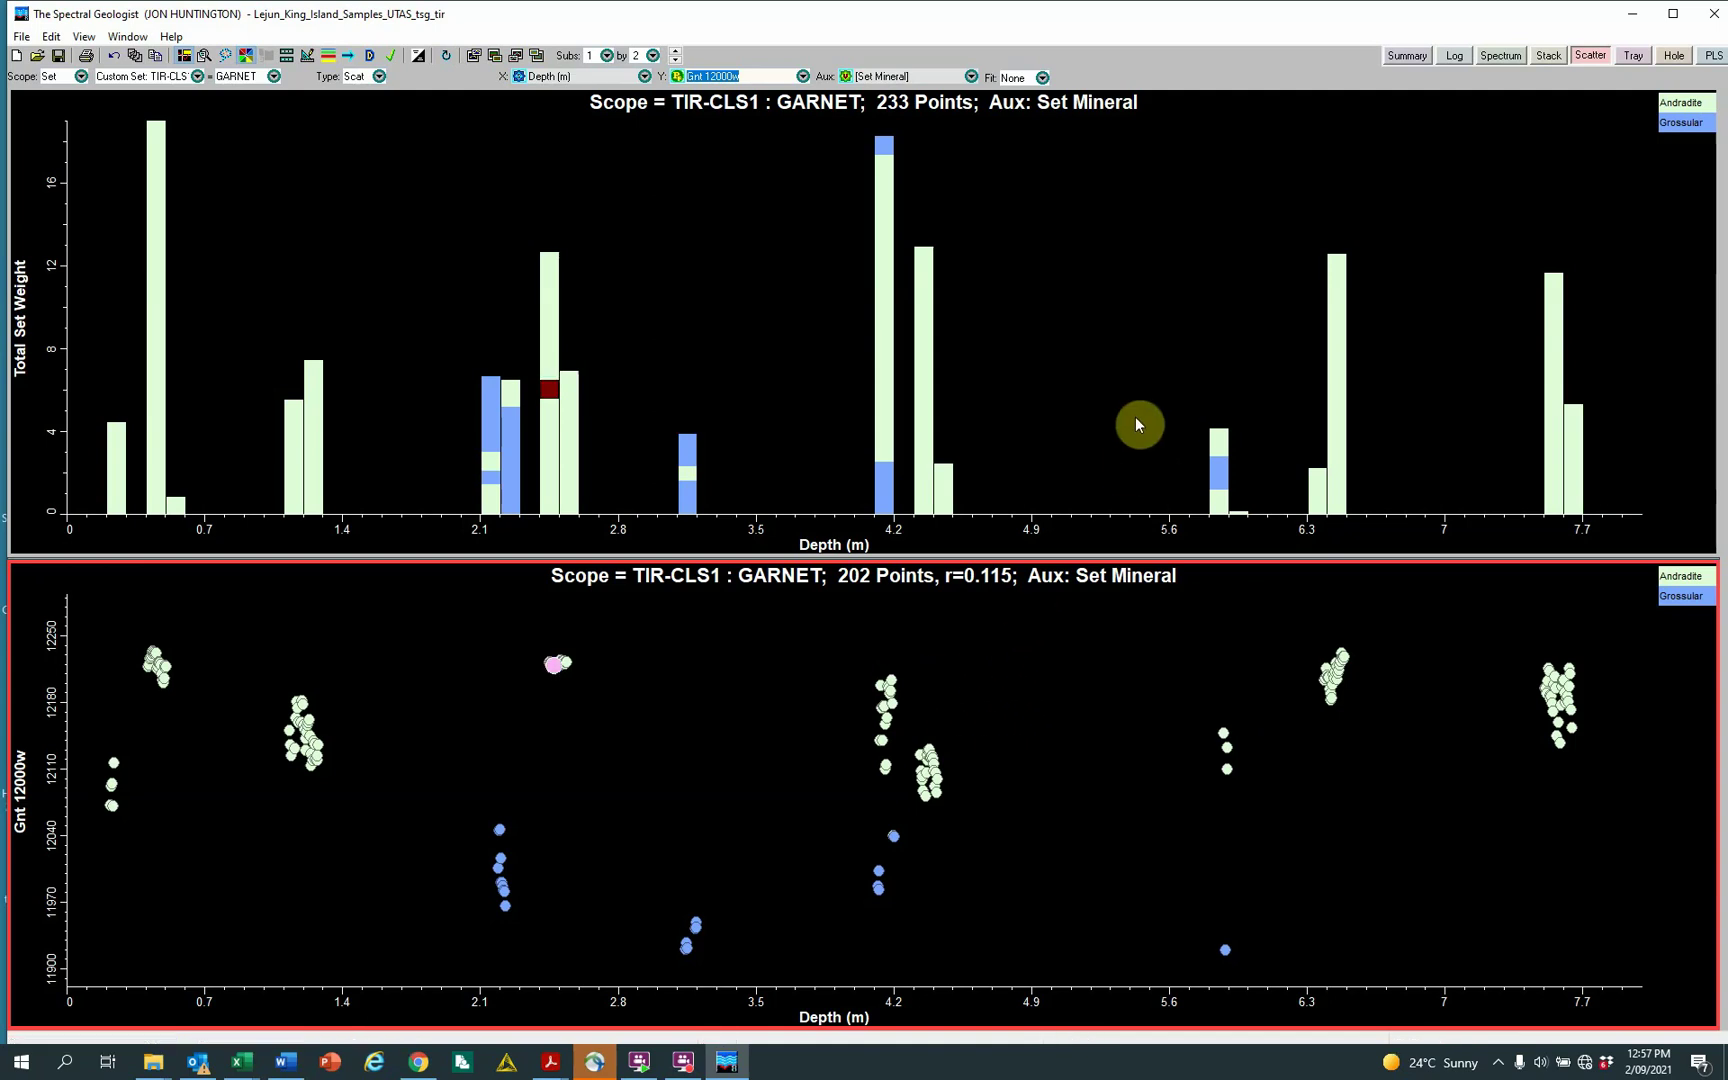
View the core tray photos, then return to the histogram and Gnt 12000w scatter plots.
{"action": "left_click", "coordinate": [1634, 56]}
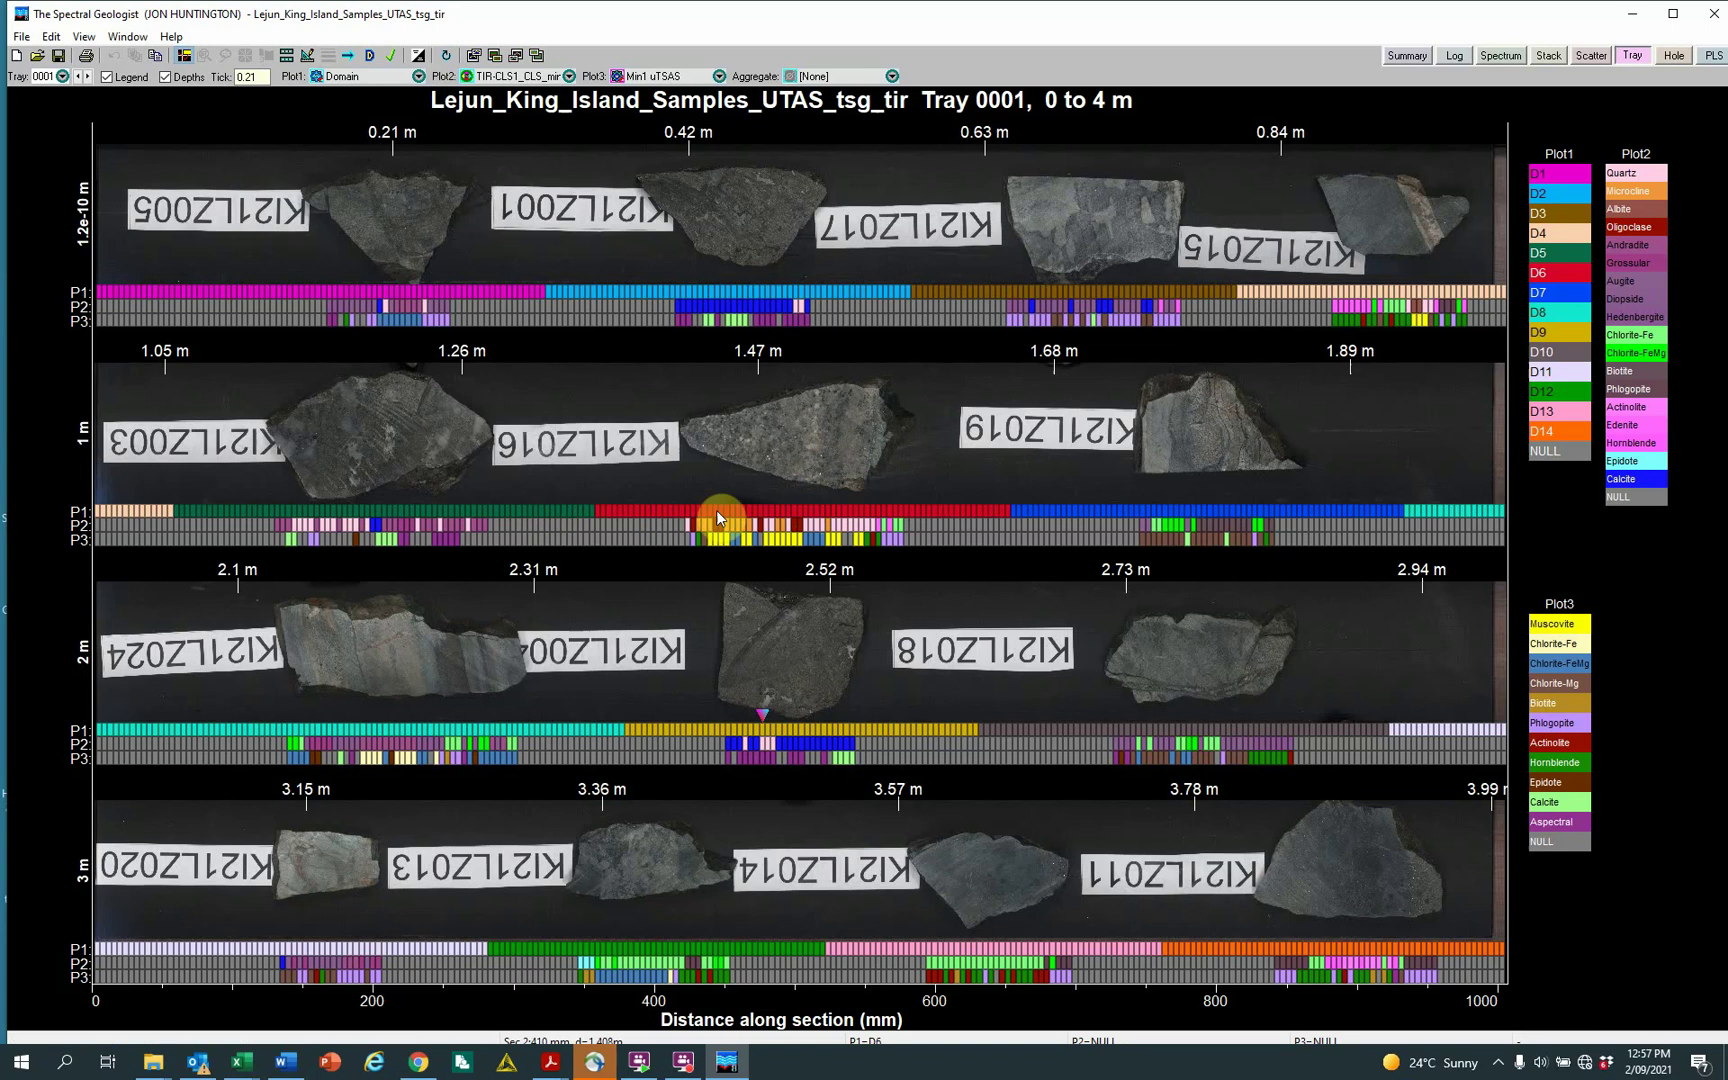
{"action": "left_click", "coordinate": [1586, 59]}
Colour the GARNET depth histogram bars by Locations > Domain.
{"action": "left_click", "coordinate": [741, 262]}
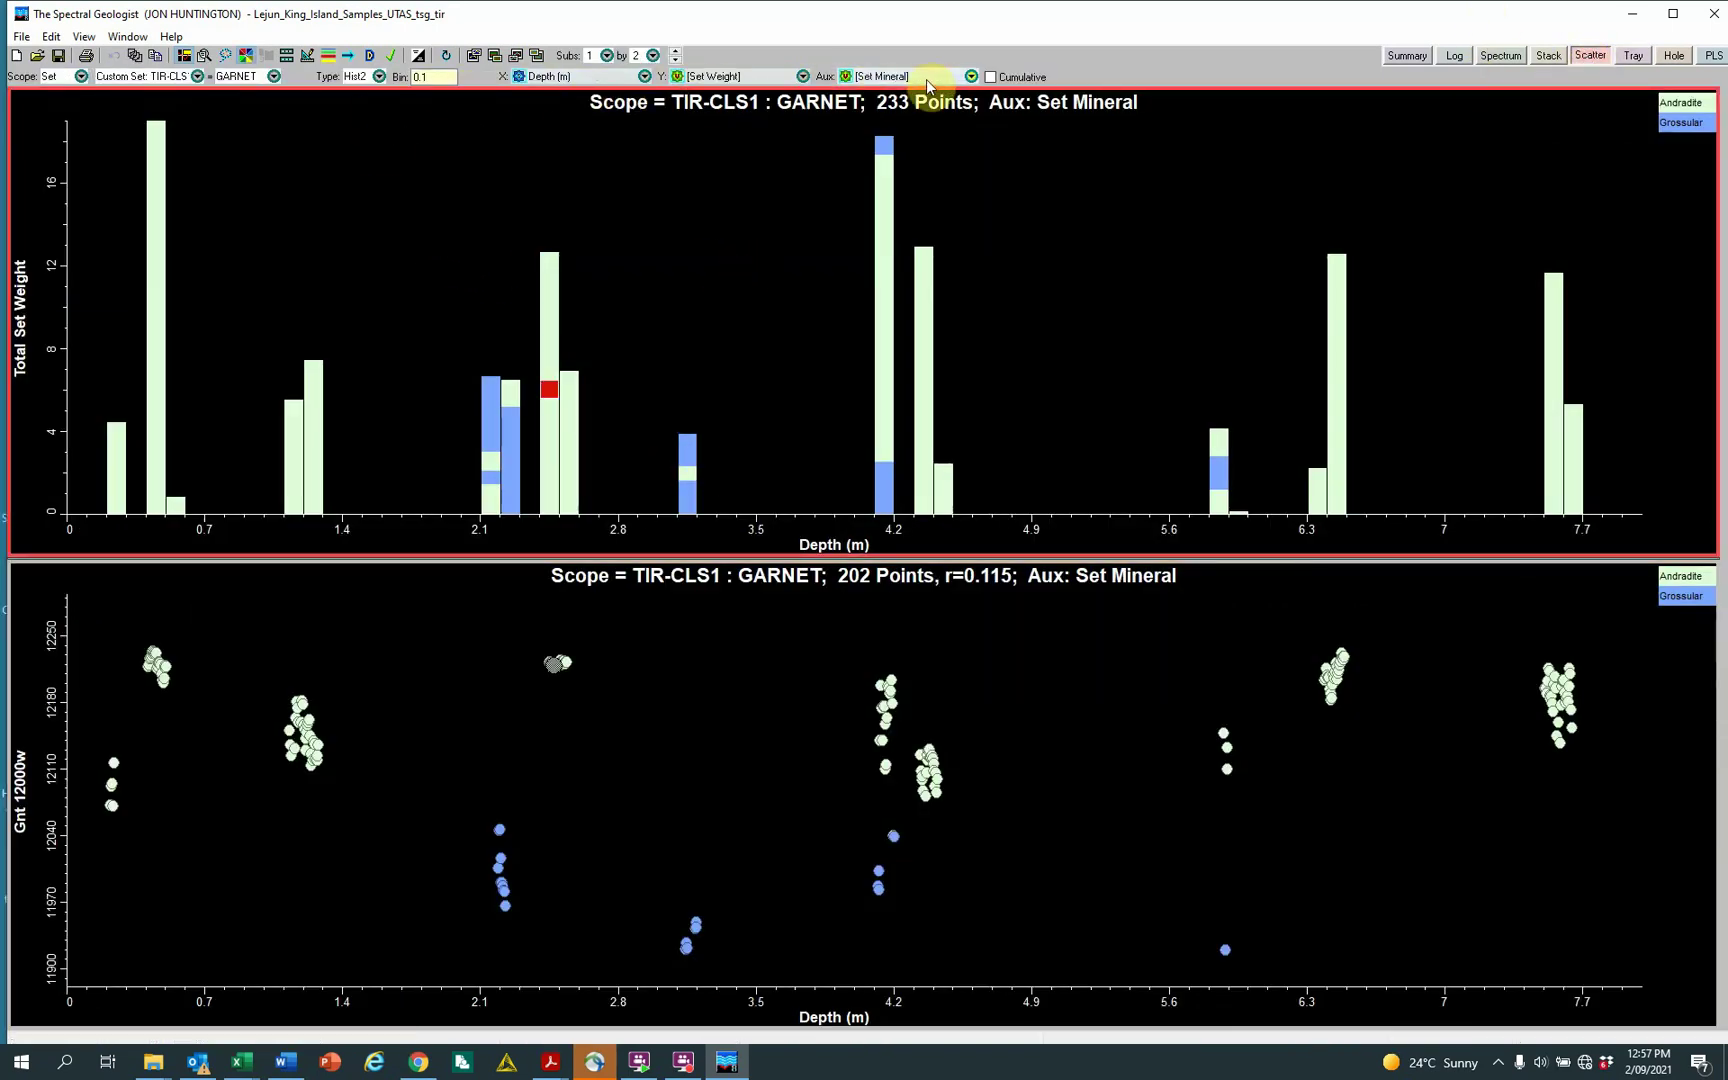
{"action": "left_click", "coordinate": [971, 76]}
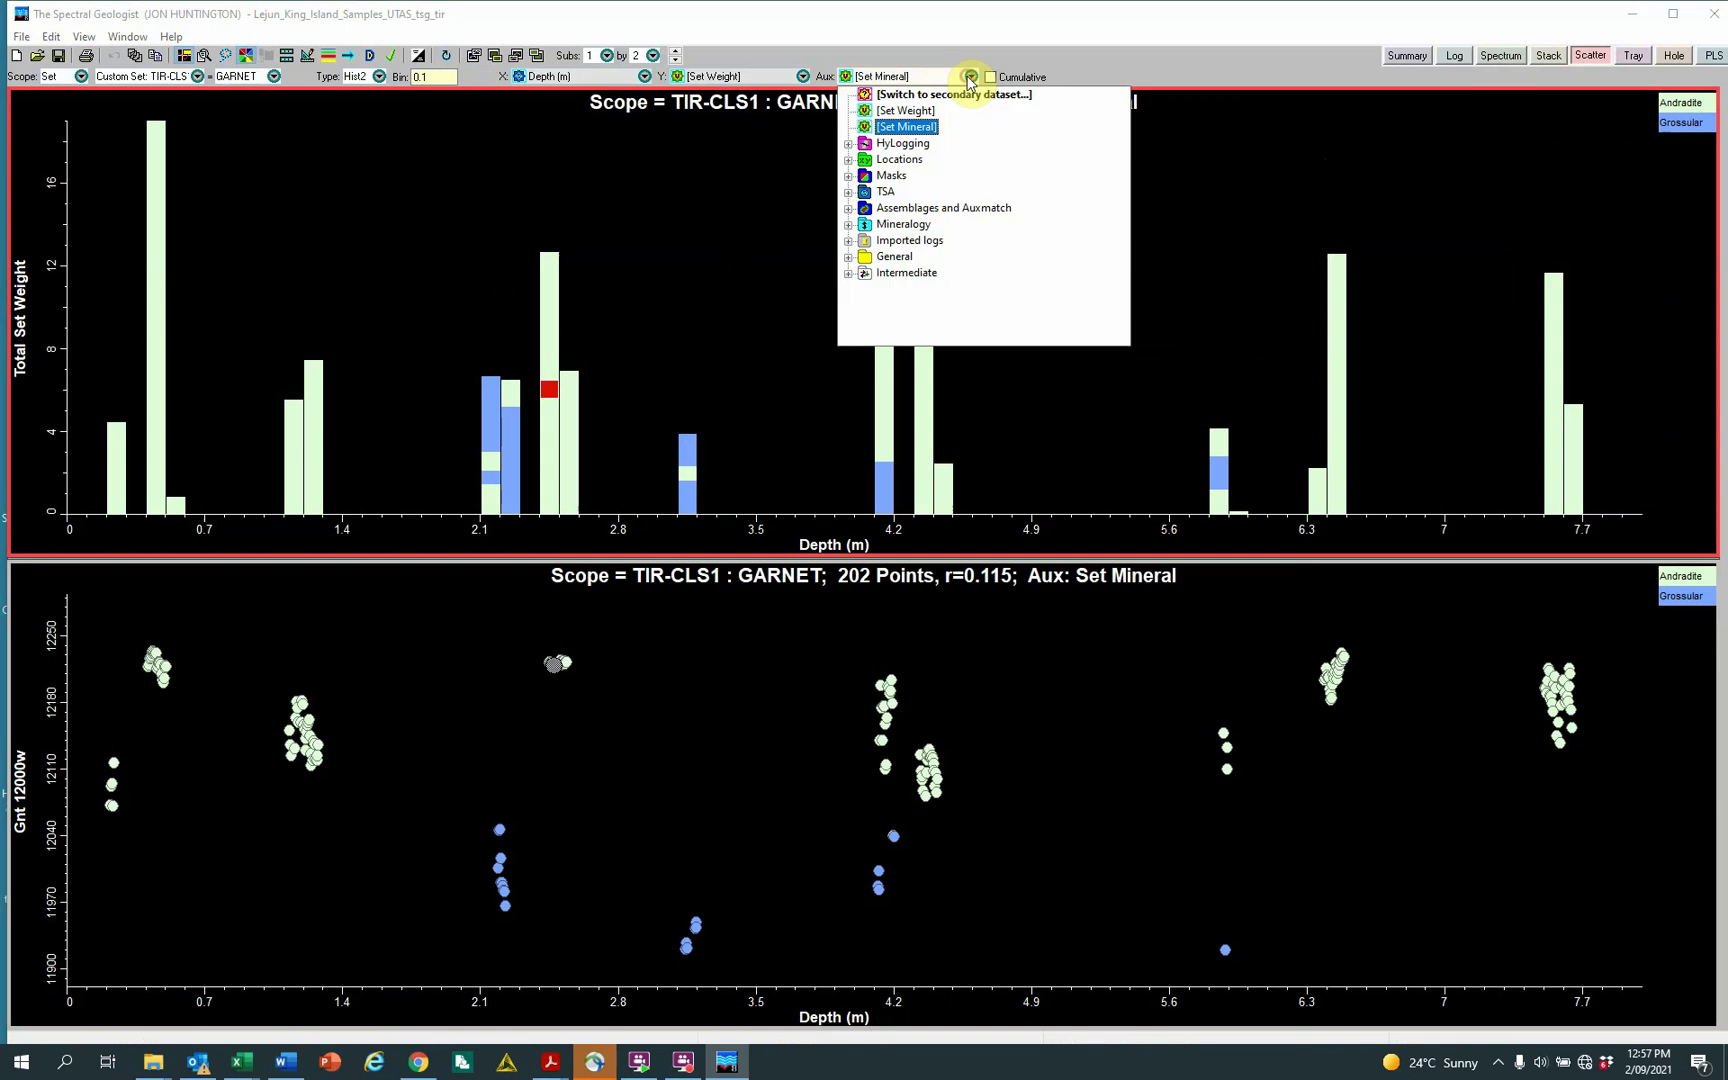
{"action": "left_click", "coordinate": [848, 160]}
{"action": "left_click", "coordinate": [921, 199]}
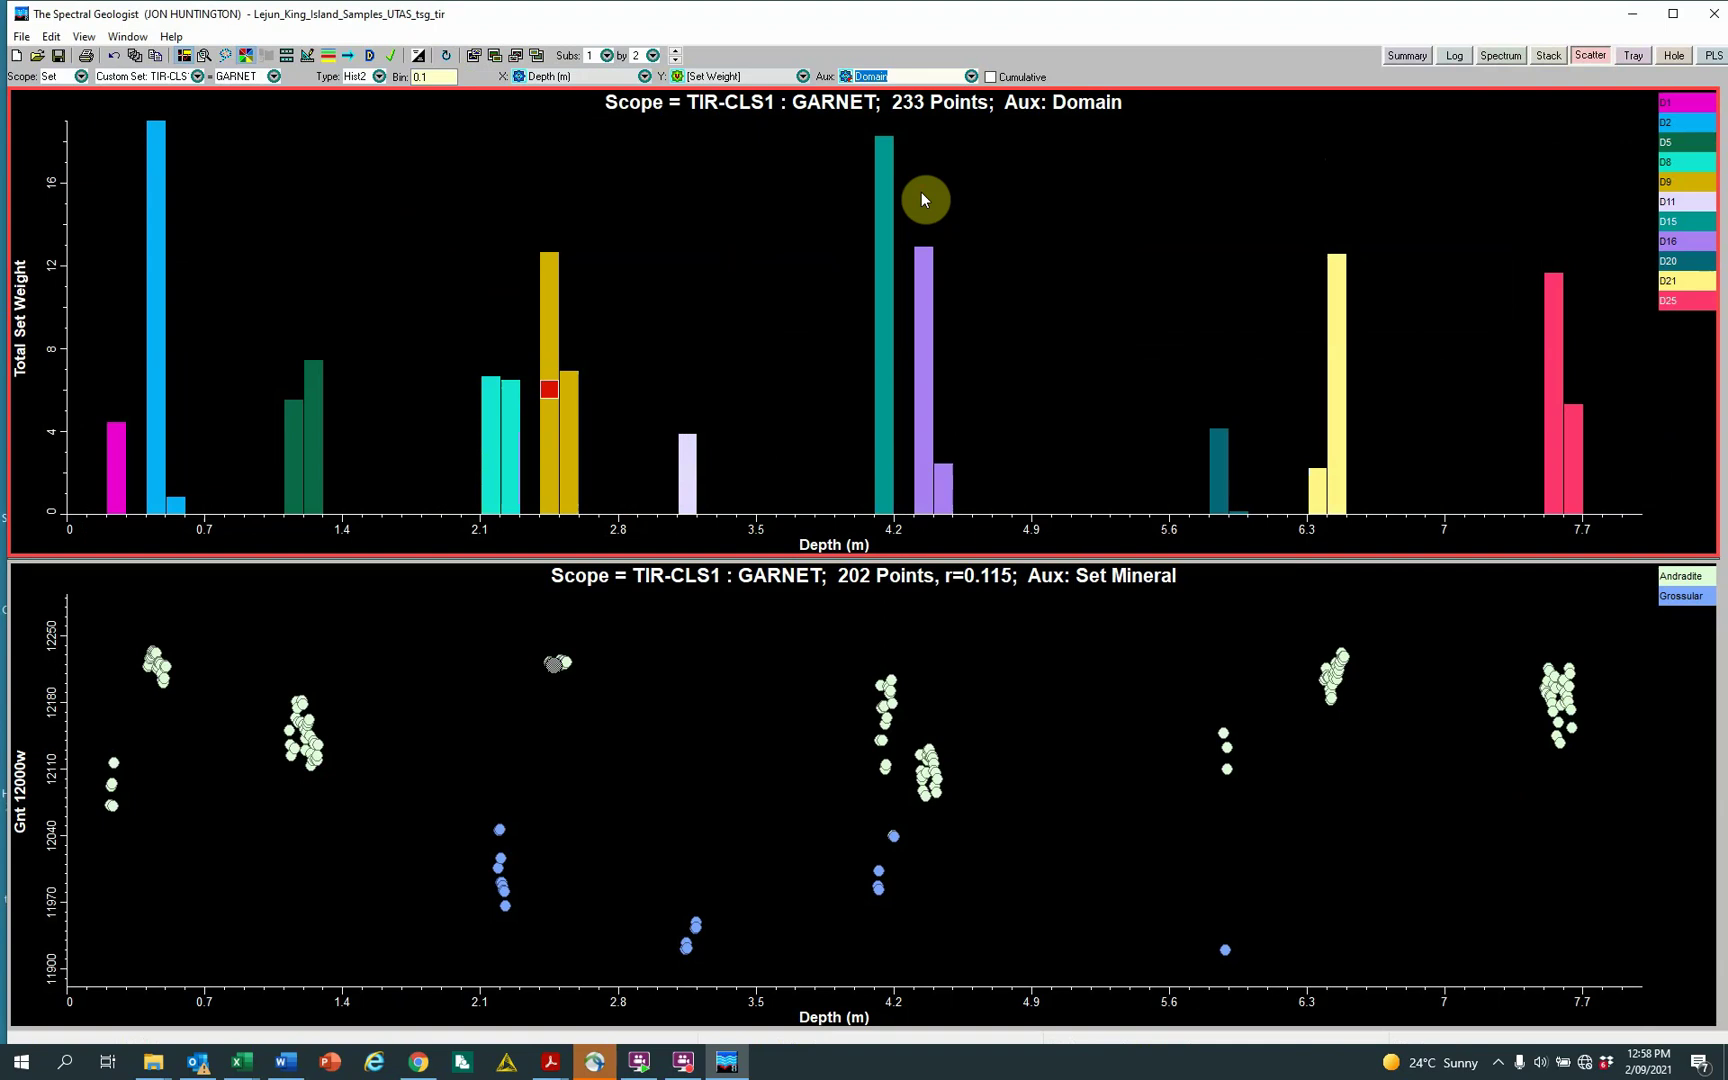
{"action": "left_click", "coordinate": [19, 37]}
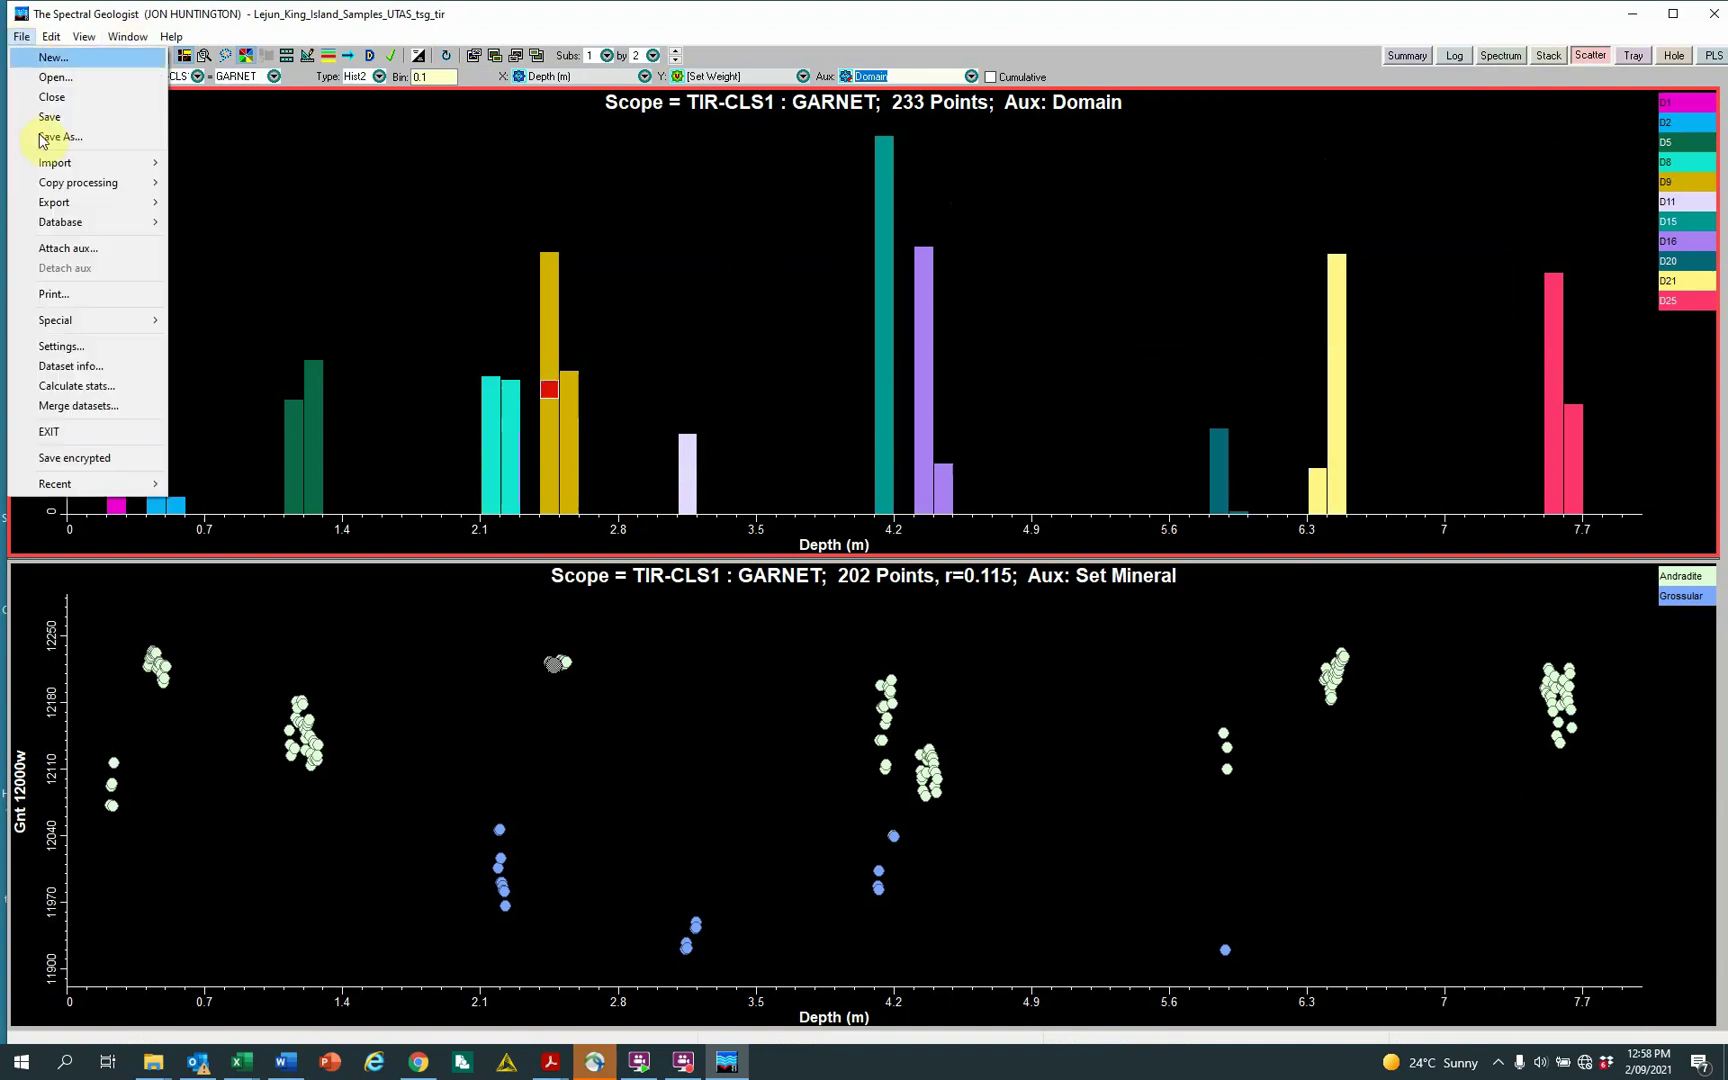
Start File > Export > Downsample and resample on the Domain scalar.
{"action": "mouse_move", "coordinate": [55, 202]}
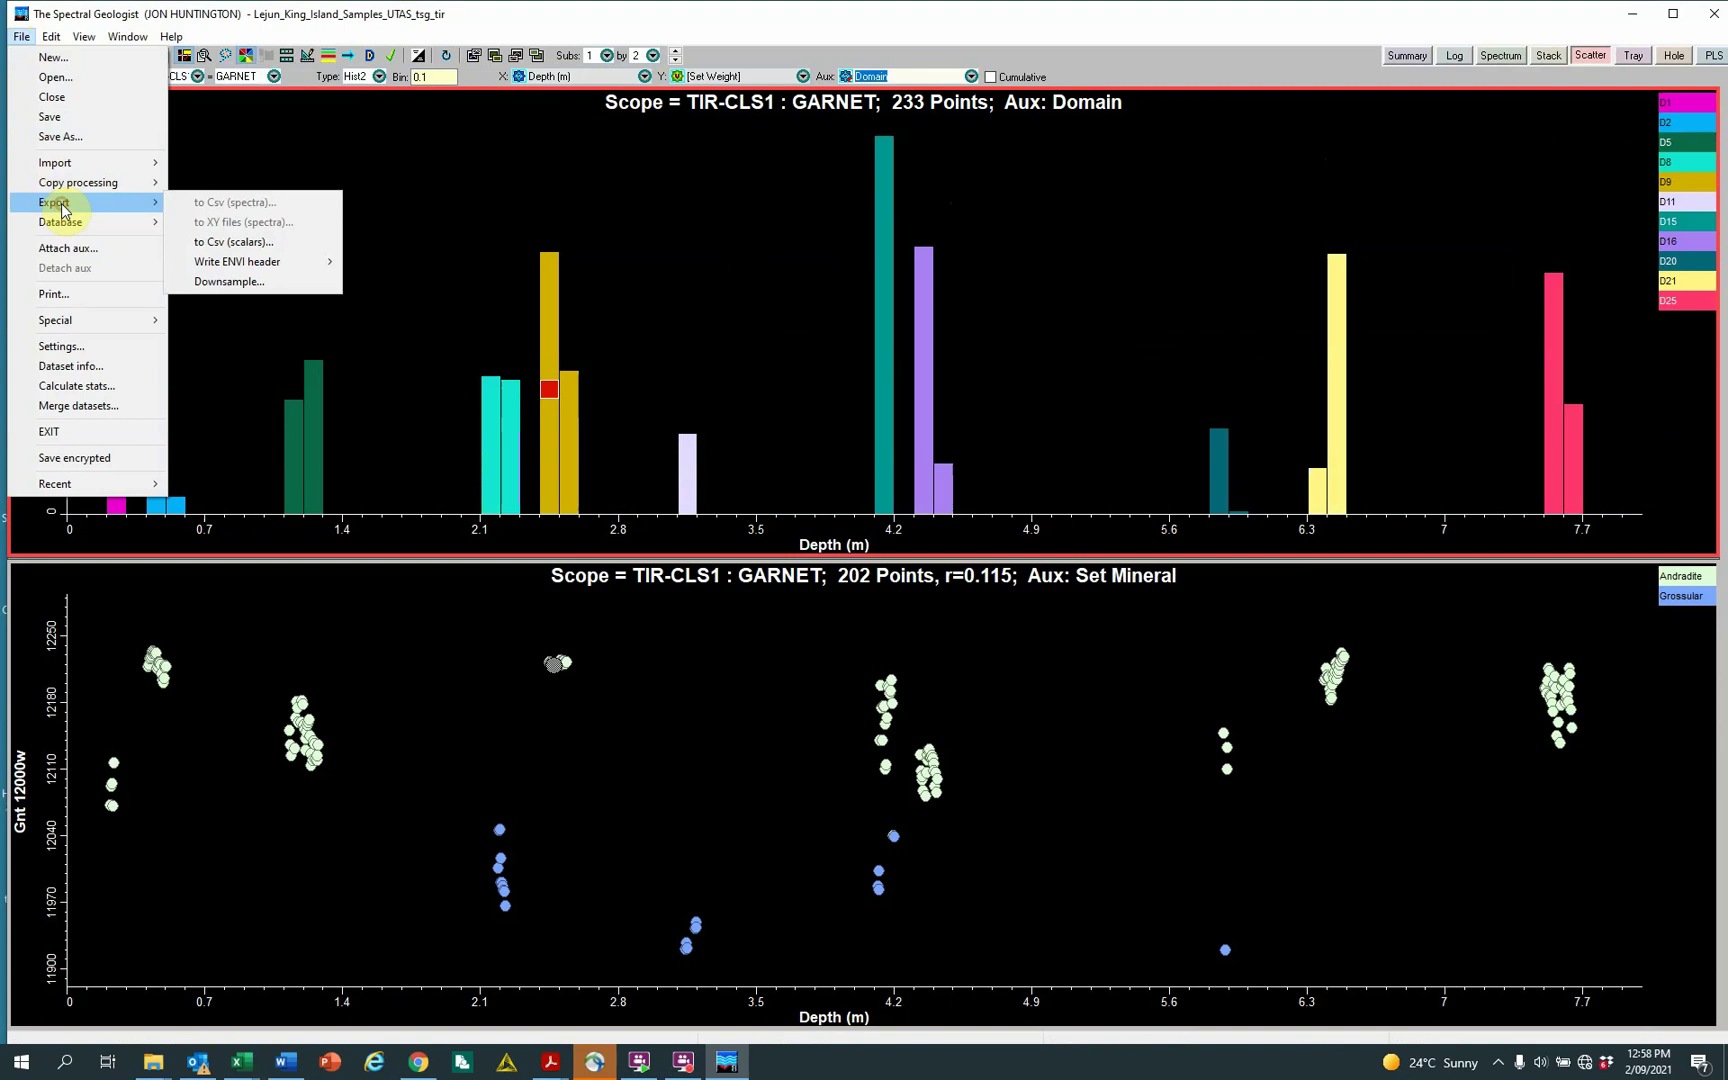
{"action": "left_click", "coordinate": [227, 283]}
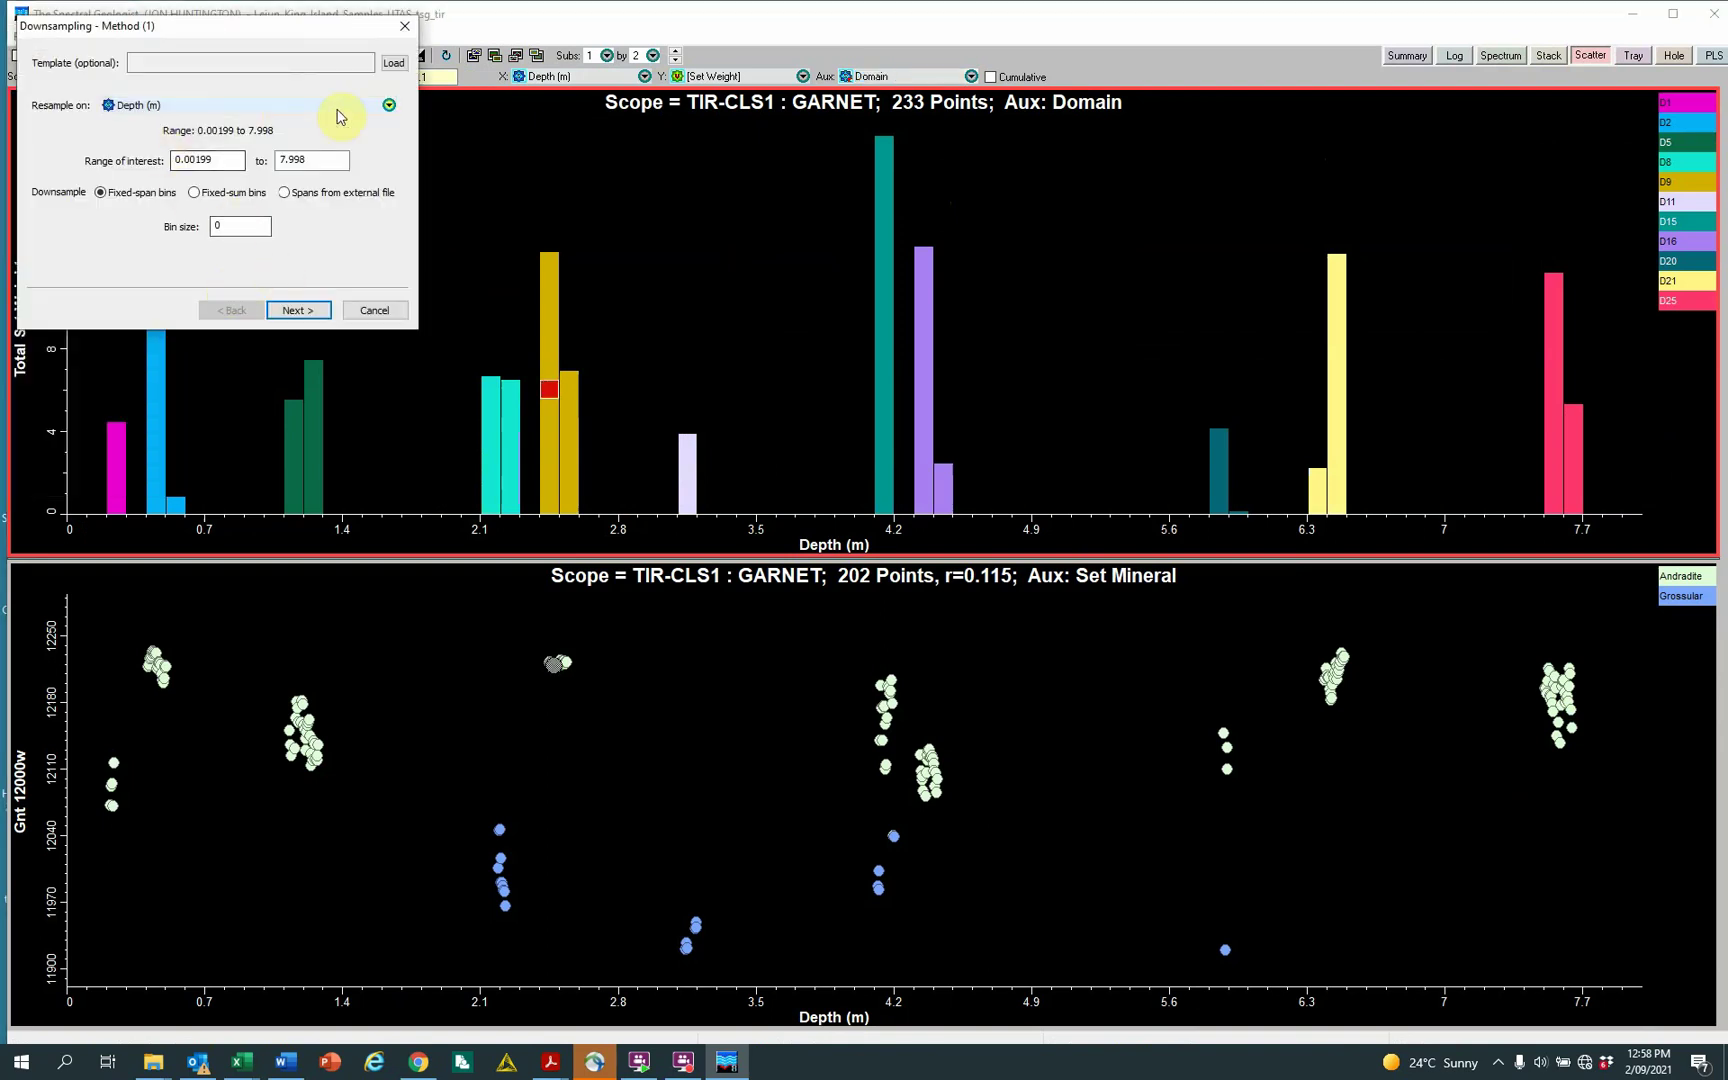
{"action": "left_click", "coordinate": [389, 105]}
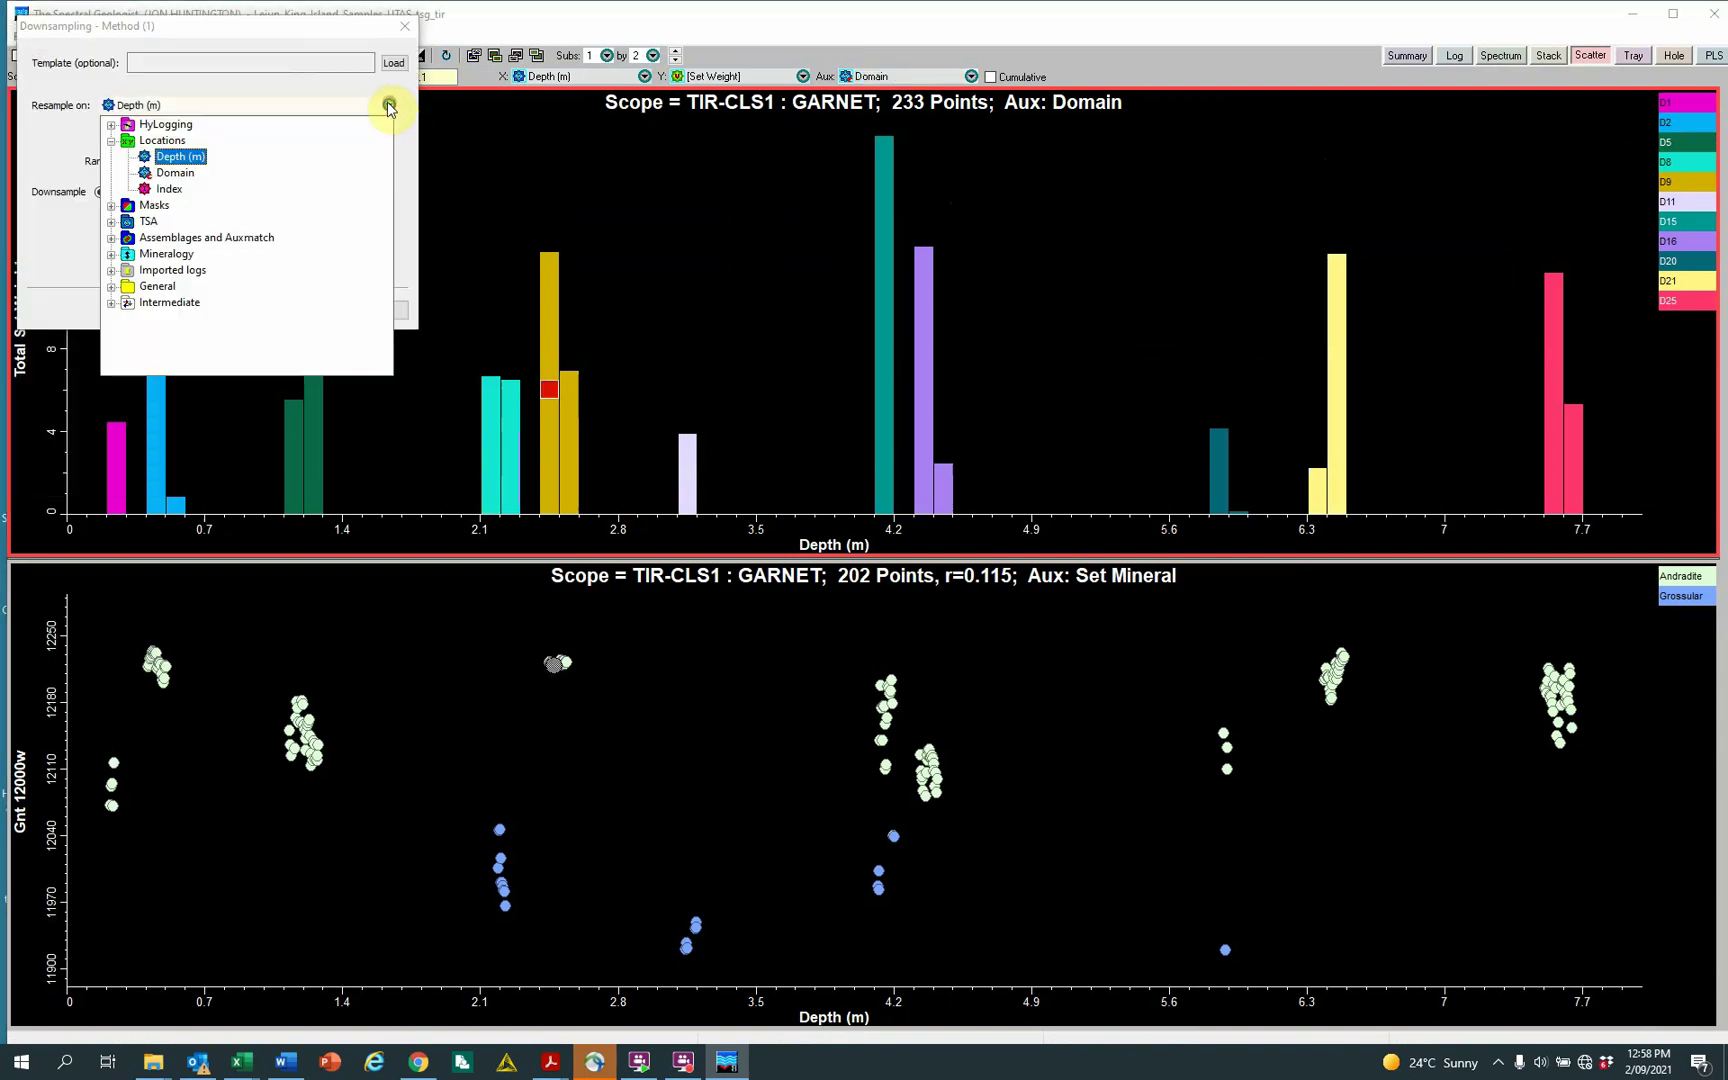
{"action": "left_click", "coordinate": [175, 174]}
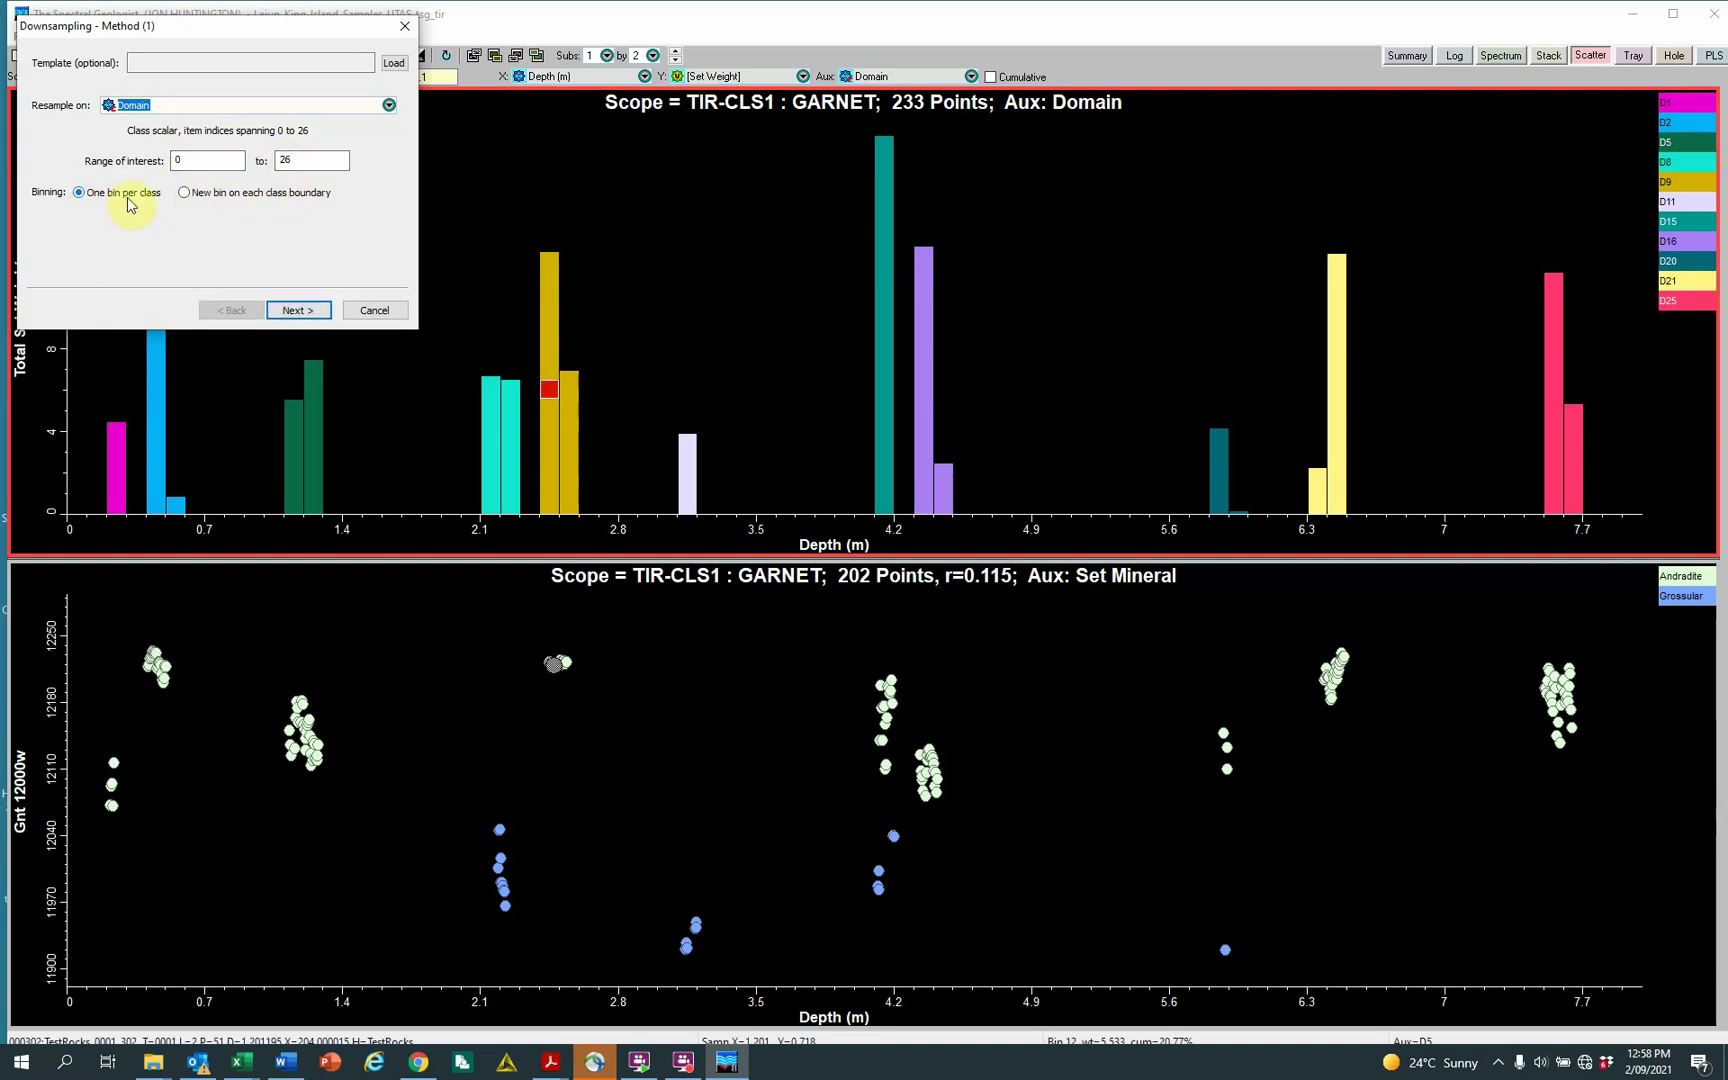
{"action": "left_click", "coordinate": [298, 310]}
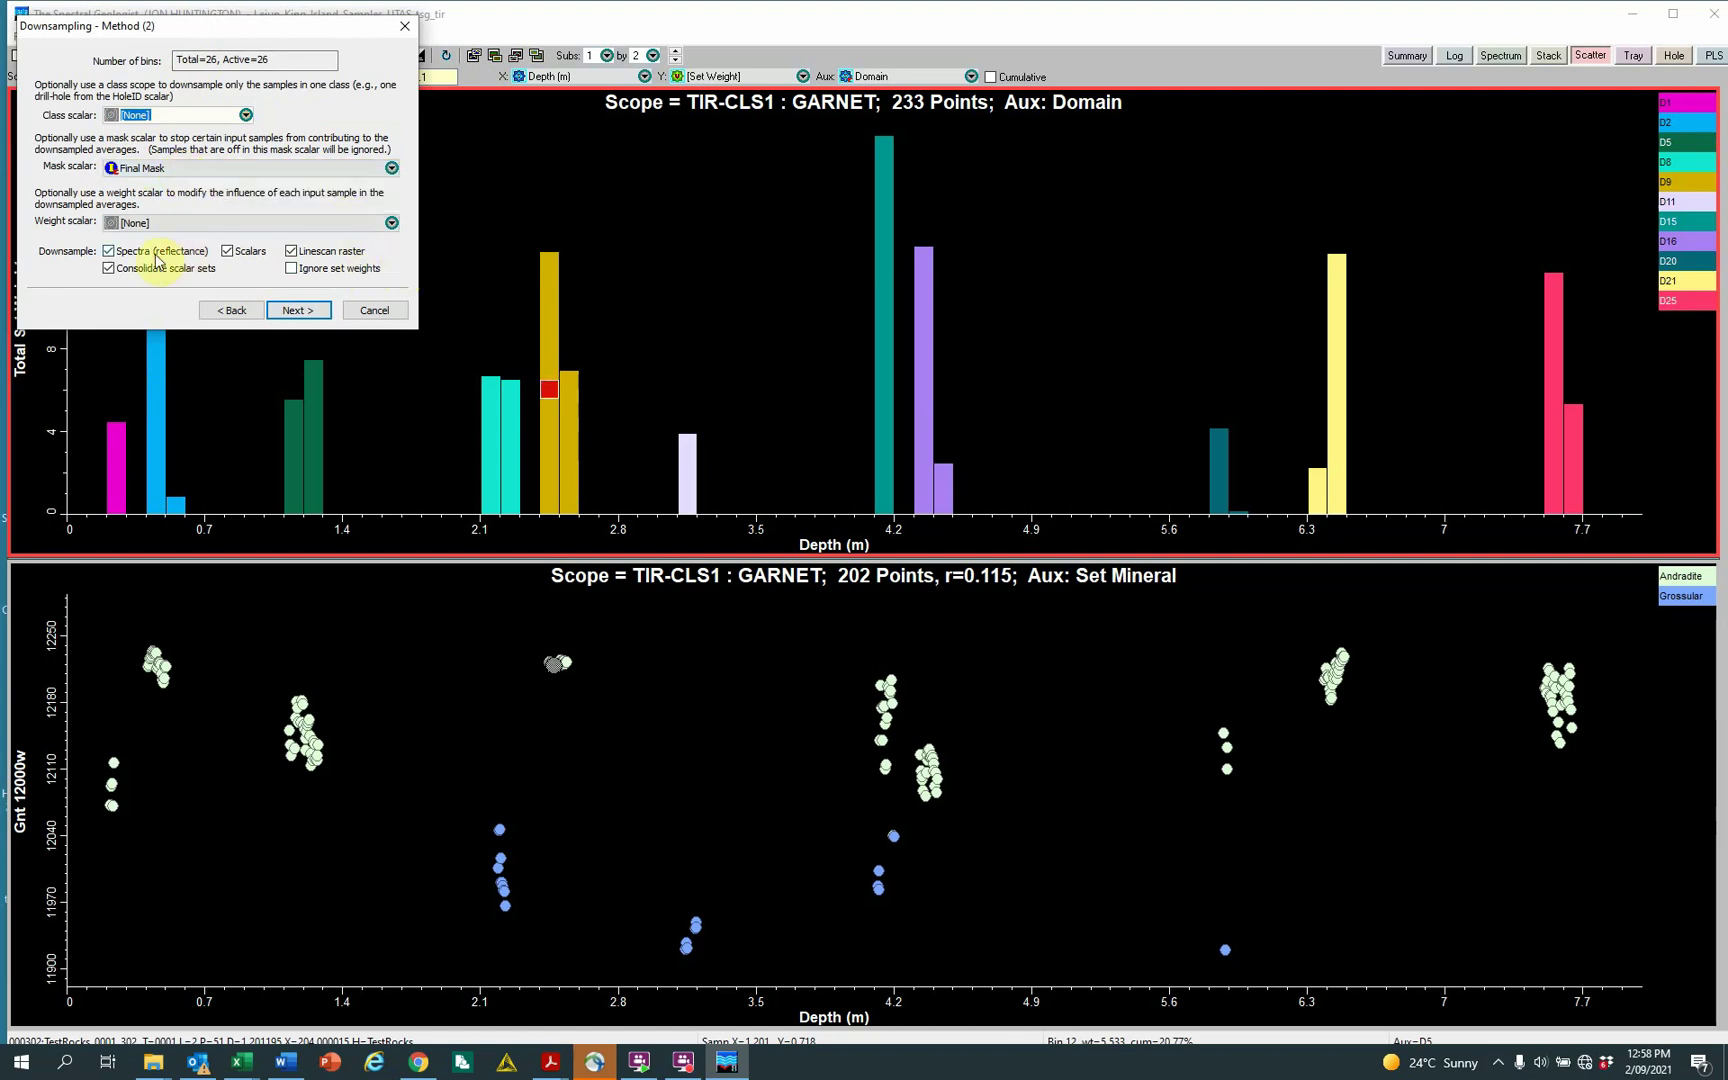
Exclude Spectra, Consolidate and Linescan from the downsampling.
{"action": "left_click", "coordinate": [109, 268]}
{"action": "left_click", "coordinate": [109, 251]}
{"action": "left_click", "coordinate": [291, 251]}
{"action": "left_click", "coordinate": [300, 312]}
Select Gnt 12000w and Domain as the scalars to downsample, and untick TSG dataset output.
{"action": "left_click_drag", "start_coordinate": [390, 97], "coordinate": [395, 175]}
{"action": "left_click", "coordinate": [90, 156]}
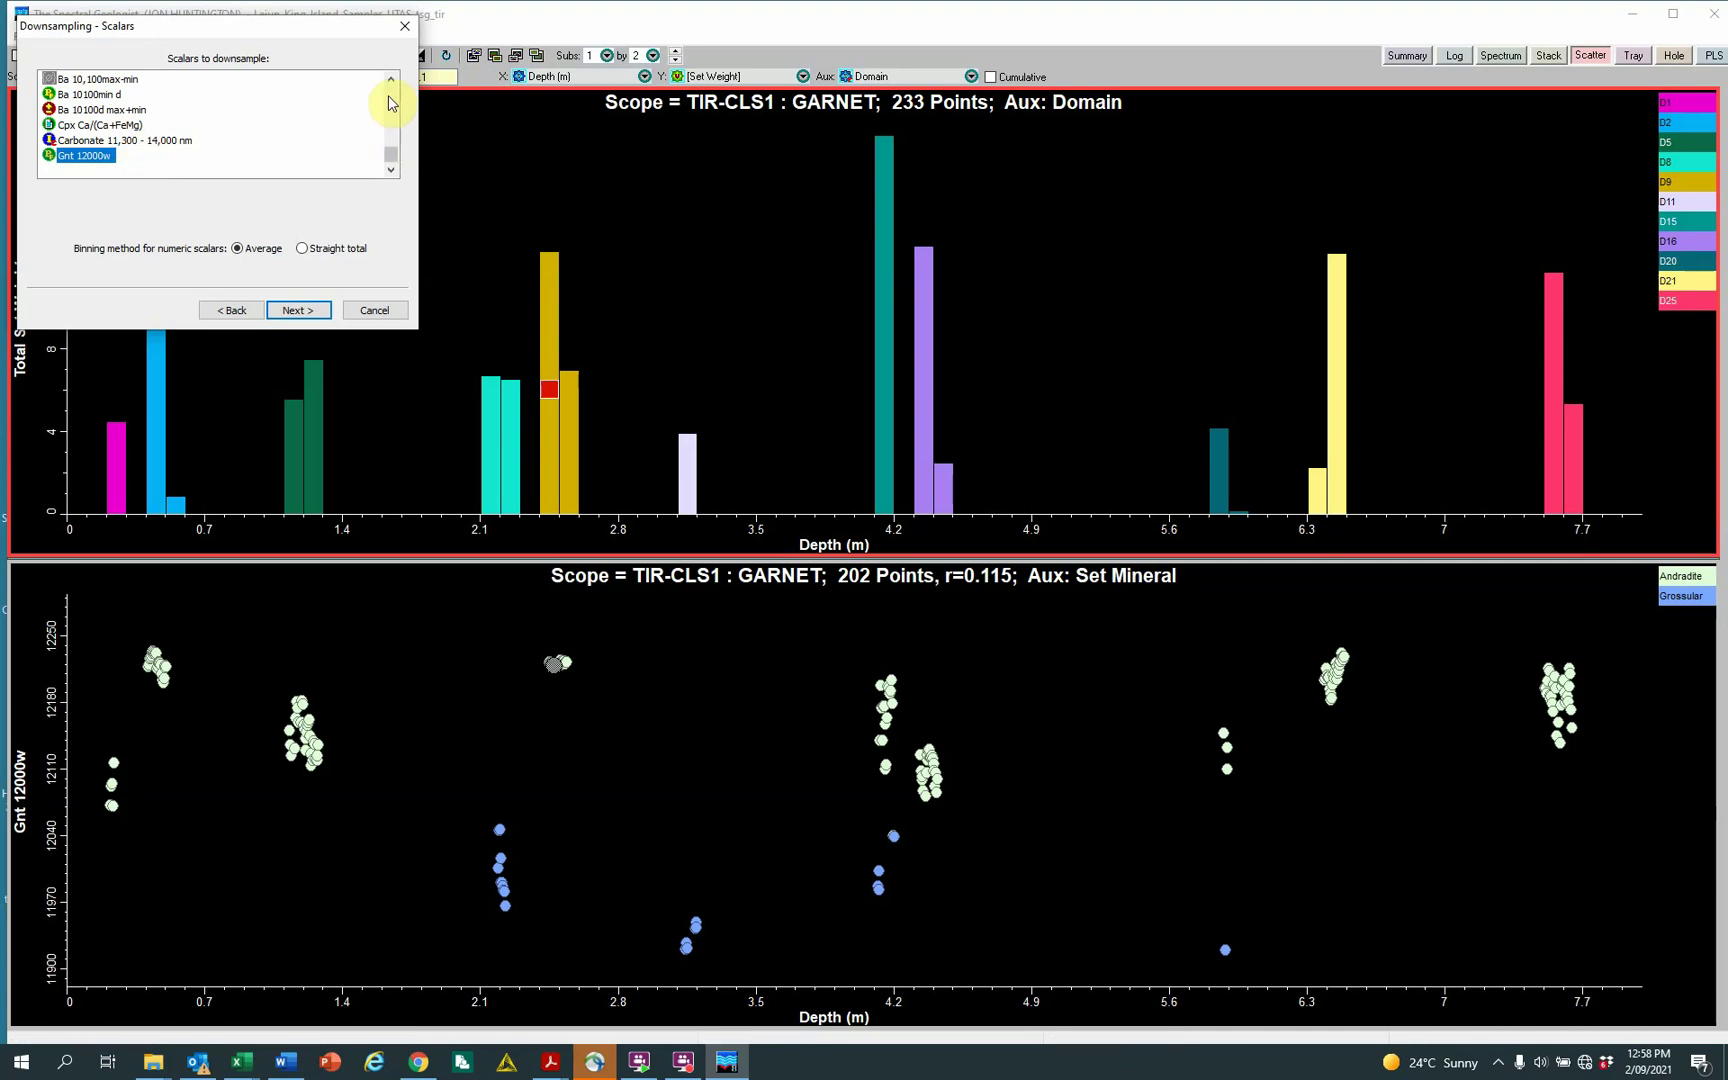
{"action": "scroll", "coordinate": [390, 116], "scroll_direction": "up", "scroll_amount": 10}
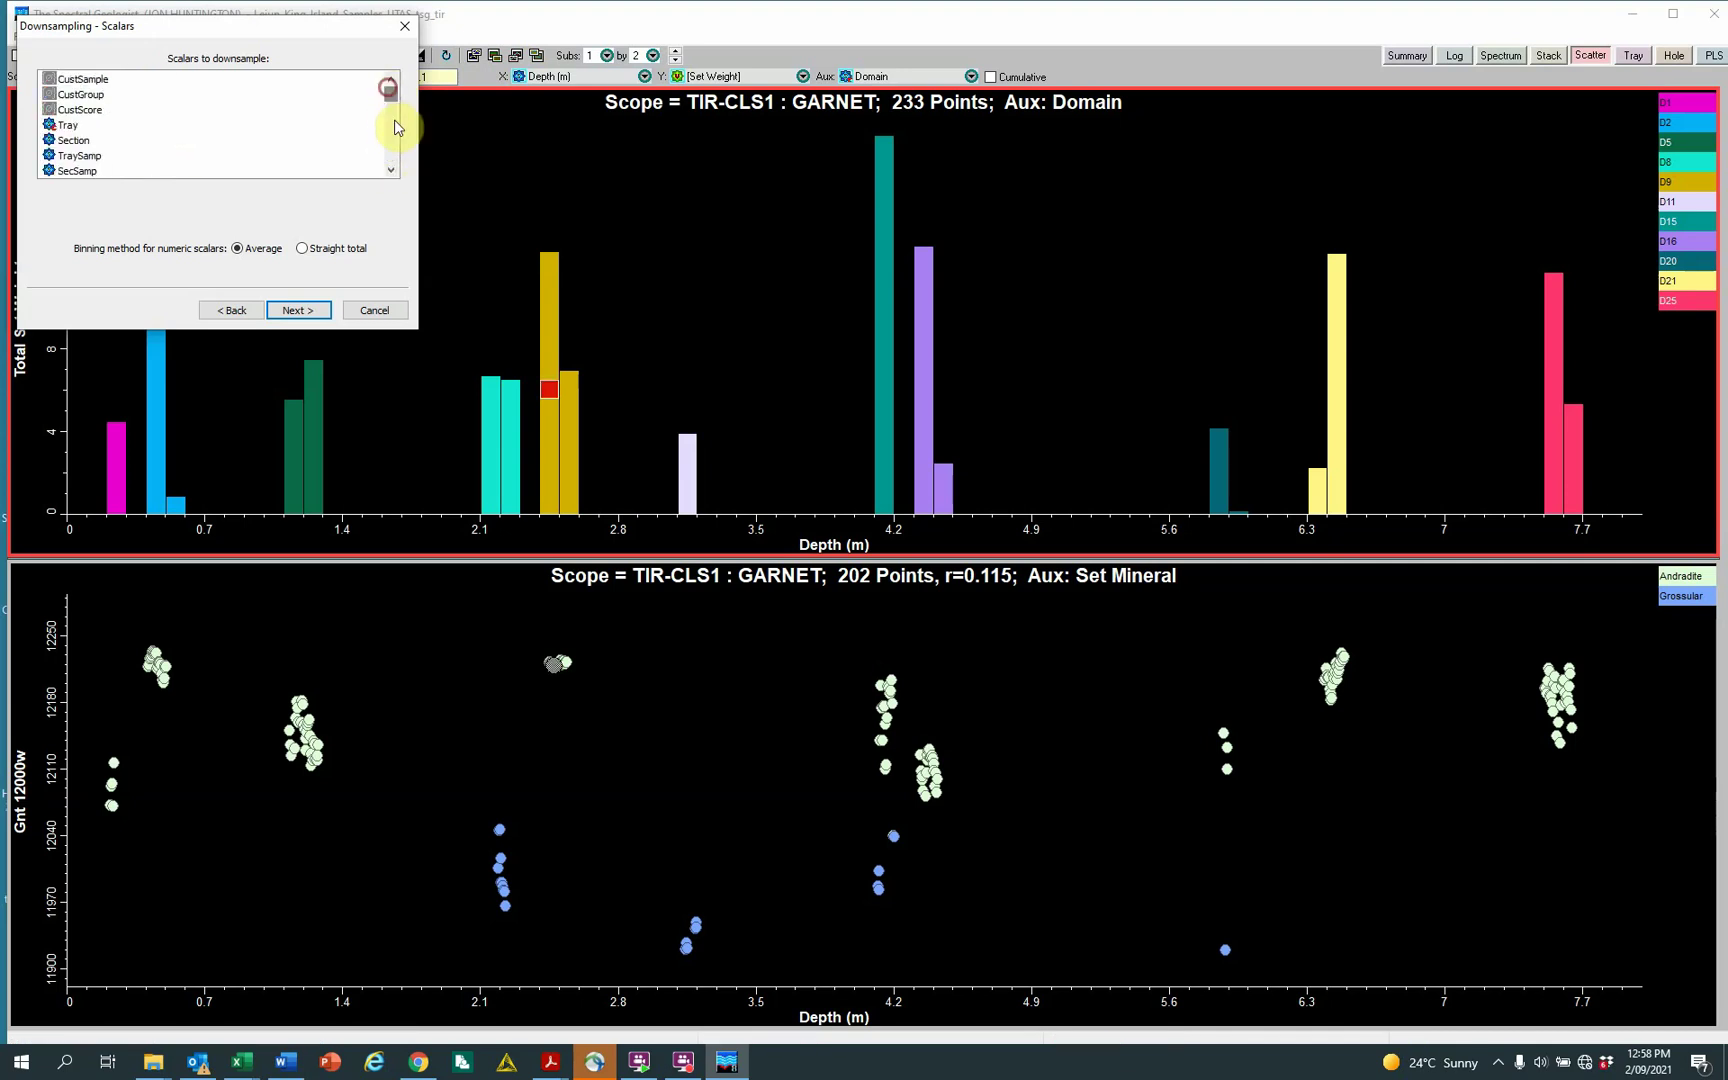
{"action": "left_click", "coordinate": [391, 138]}
{"action": "left_click", "coordinate": [391, 138]}
{"action": "left_click", "coordinate": [391, 142]}
{"action": "left_click", "coordinate": [391, 146]}
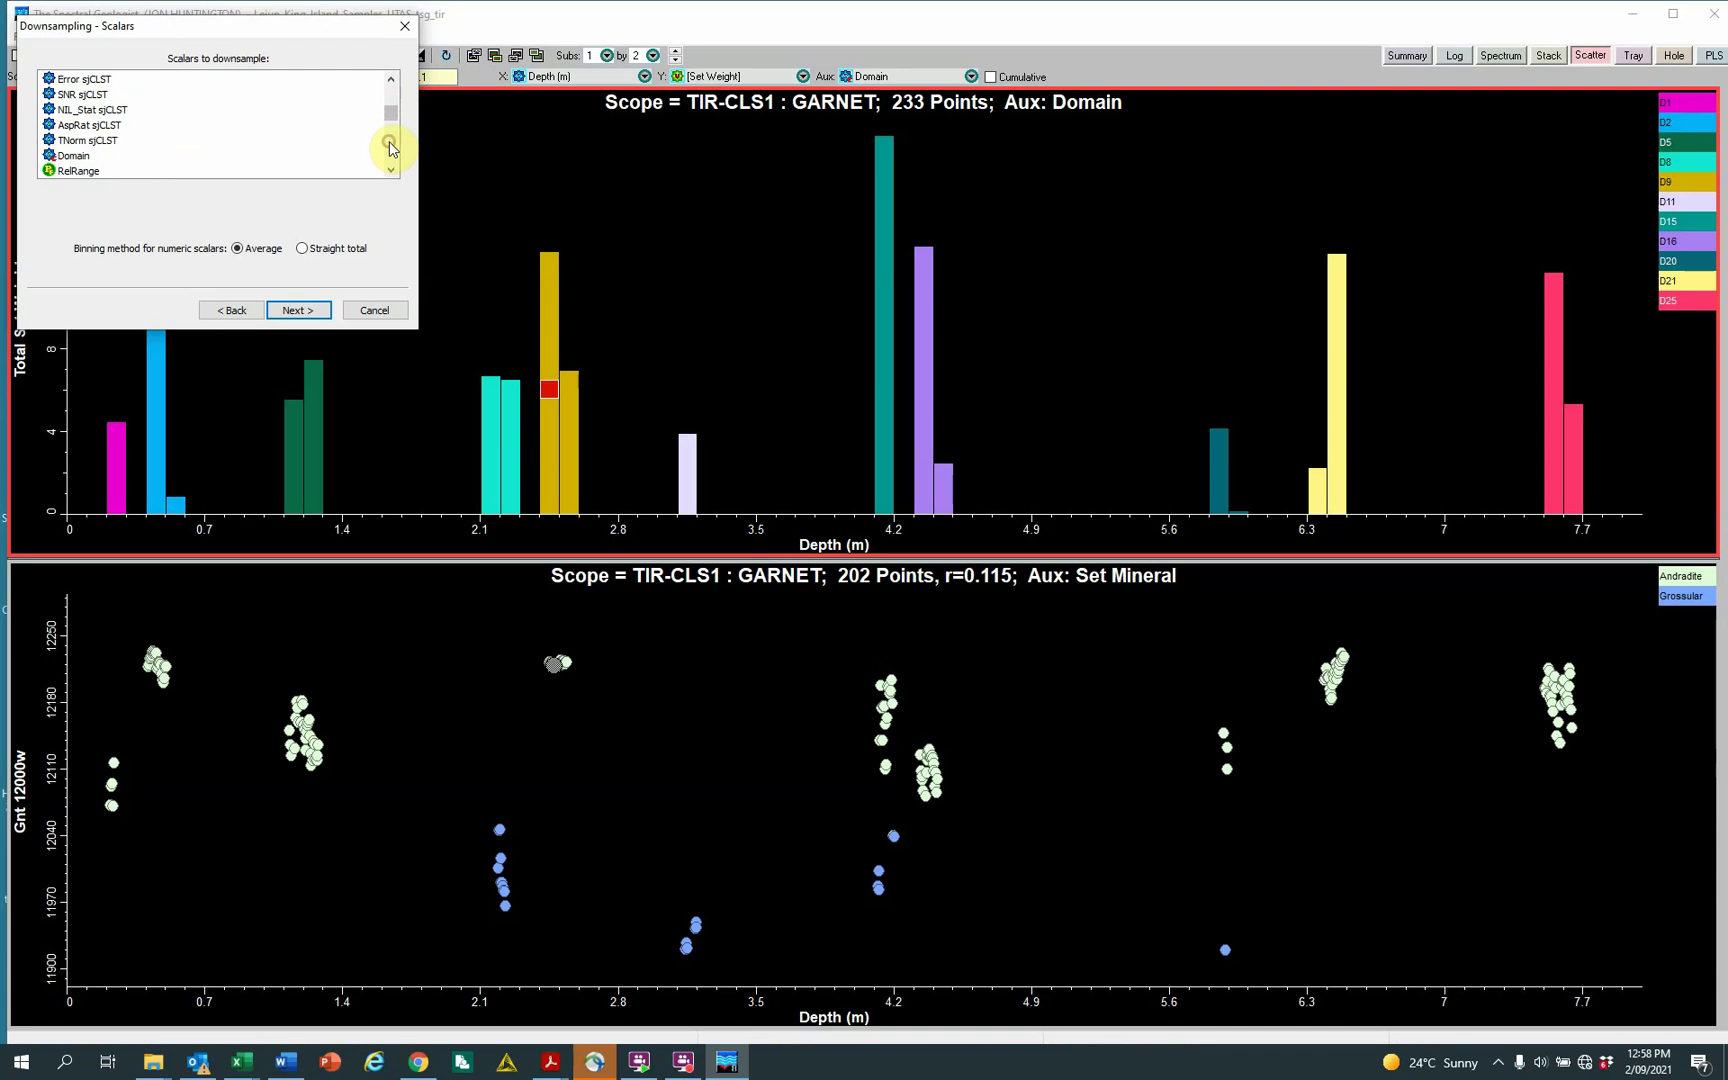
{"action": "left_click", "coordinate": [78, 157]}
{"action": "left_click_drag", "start_coordinate": [391, 136], "coordinate": [397, 86]}
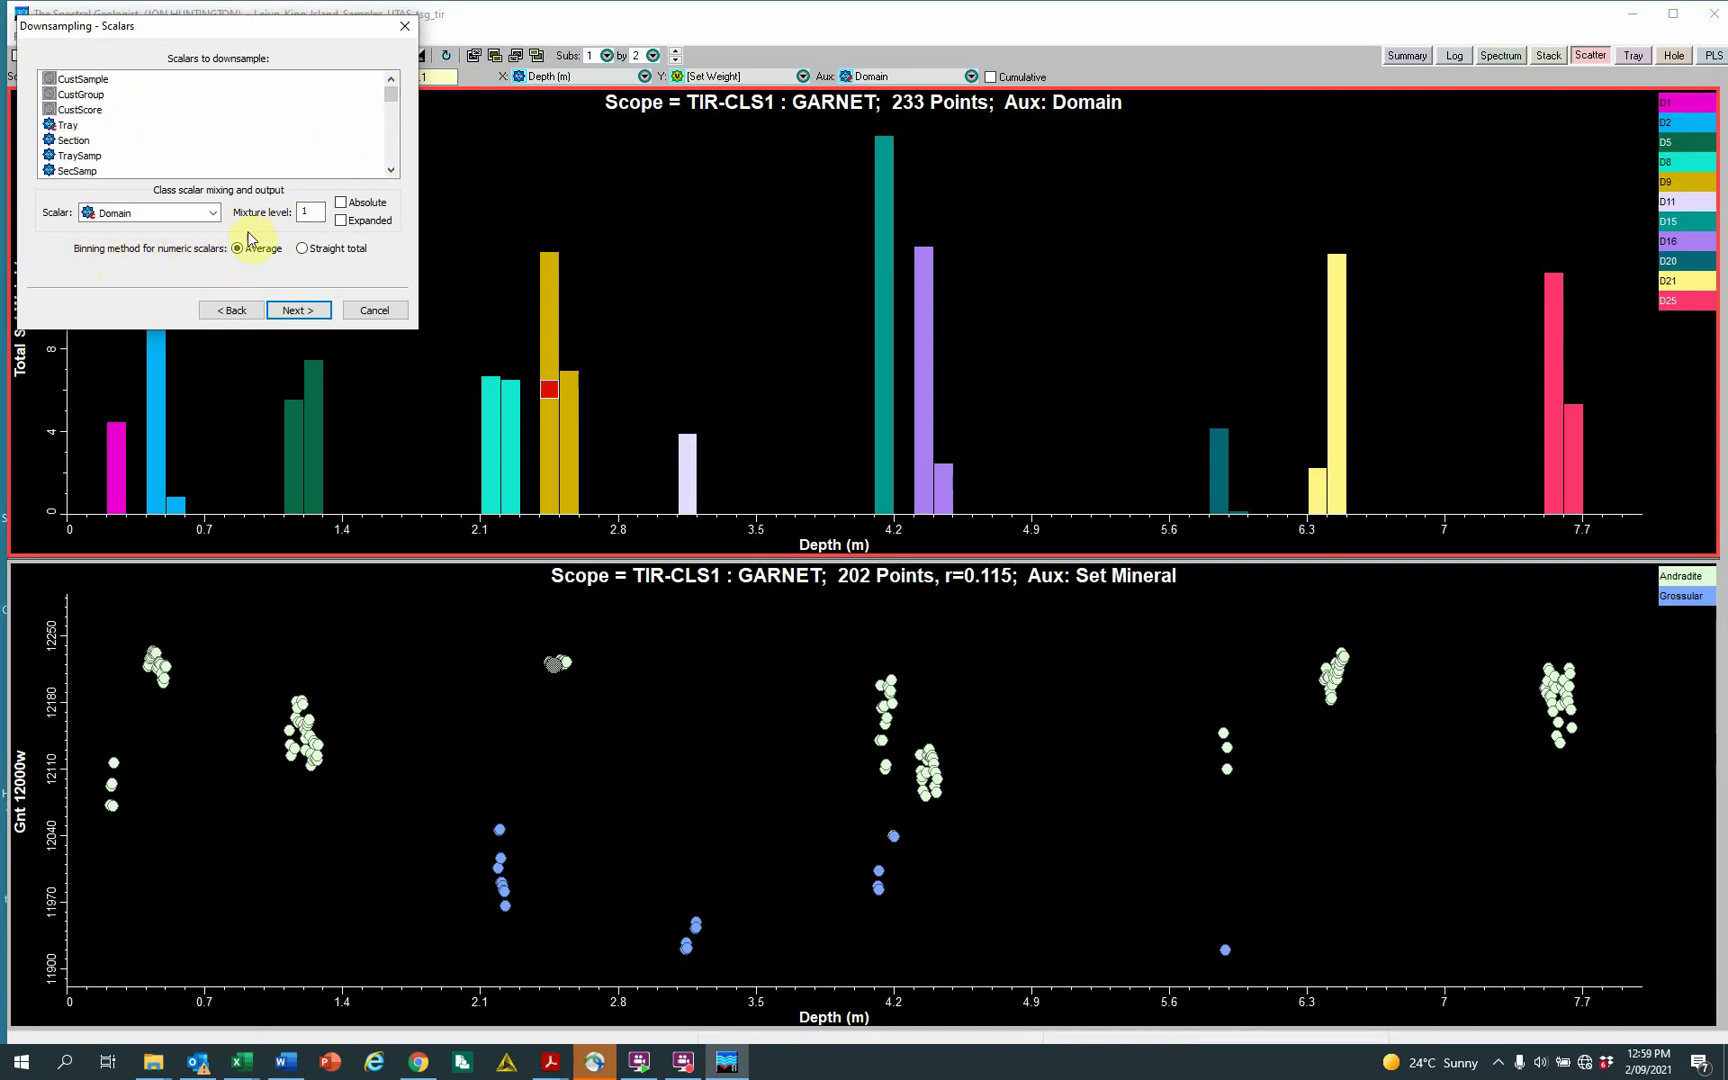
{"action": "left_click_drag", "start_coordinate": [391, 93], "coordinate": [392, 158]}
{"action": "left_click", "coordinate": [205, 168]}
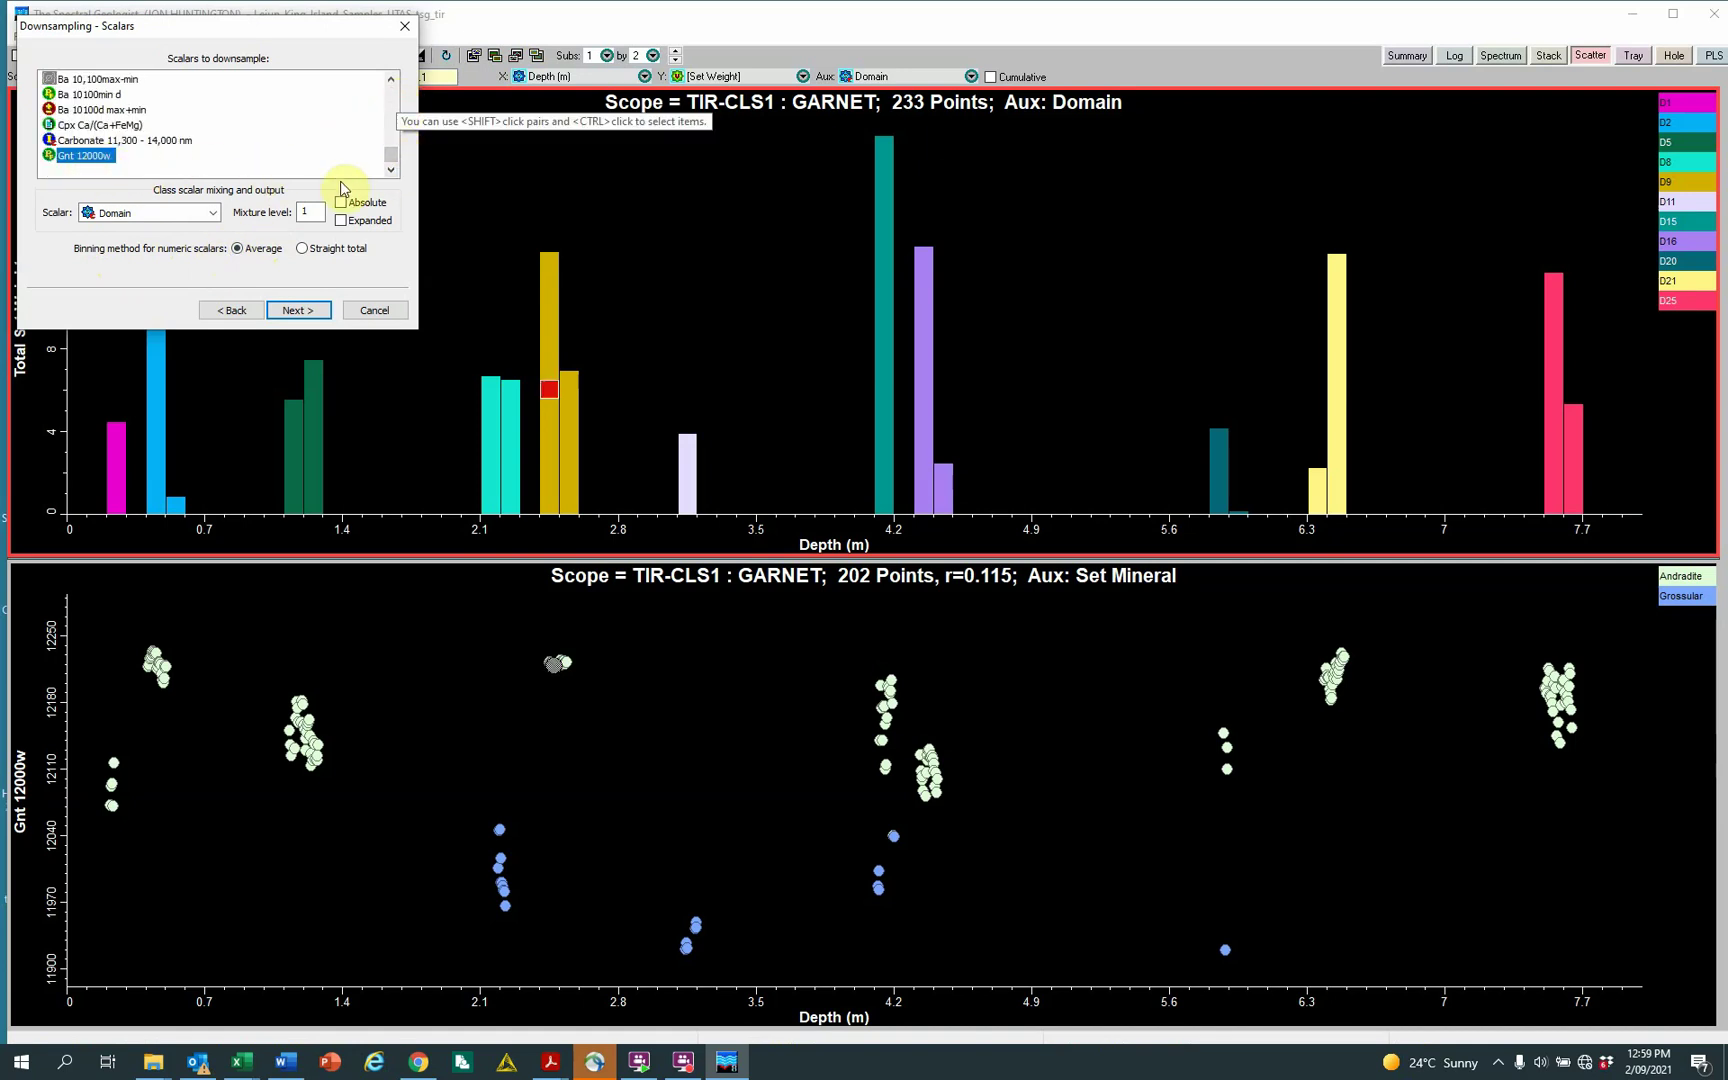
{"action": "left_click_drag", "start_coordinate": [390, 154], "coordinate": [388, 112]}
{"action": "left_click", "coordinate": [116, 157]}
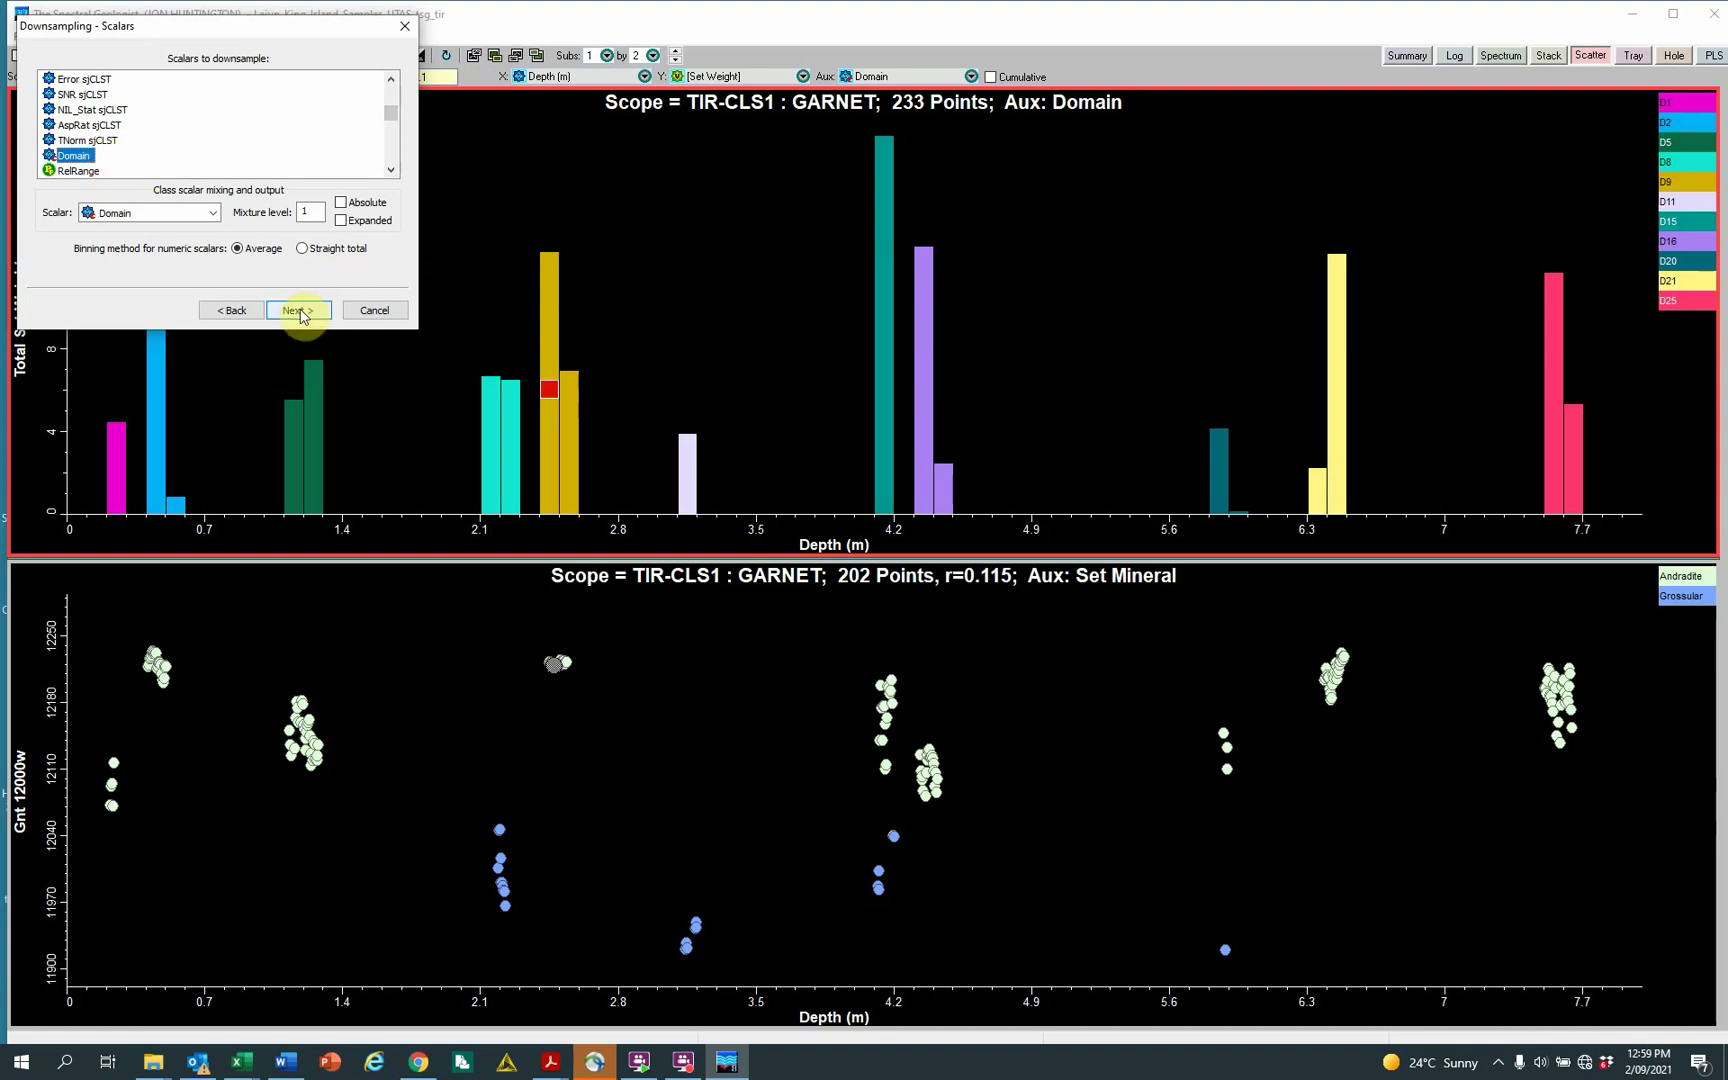
{"action": "left_click", "coordinate": [299, 311]}
{"action": "left_click", "coordinate": [38, 60]}
Output the downsampled scalars as a CSV named 'Gnt scalars' and finish the export.
{"action": "left_click", "coordinate": [38, 138]}
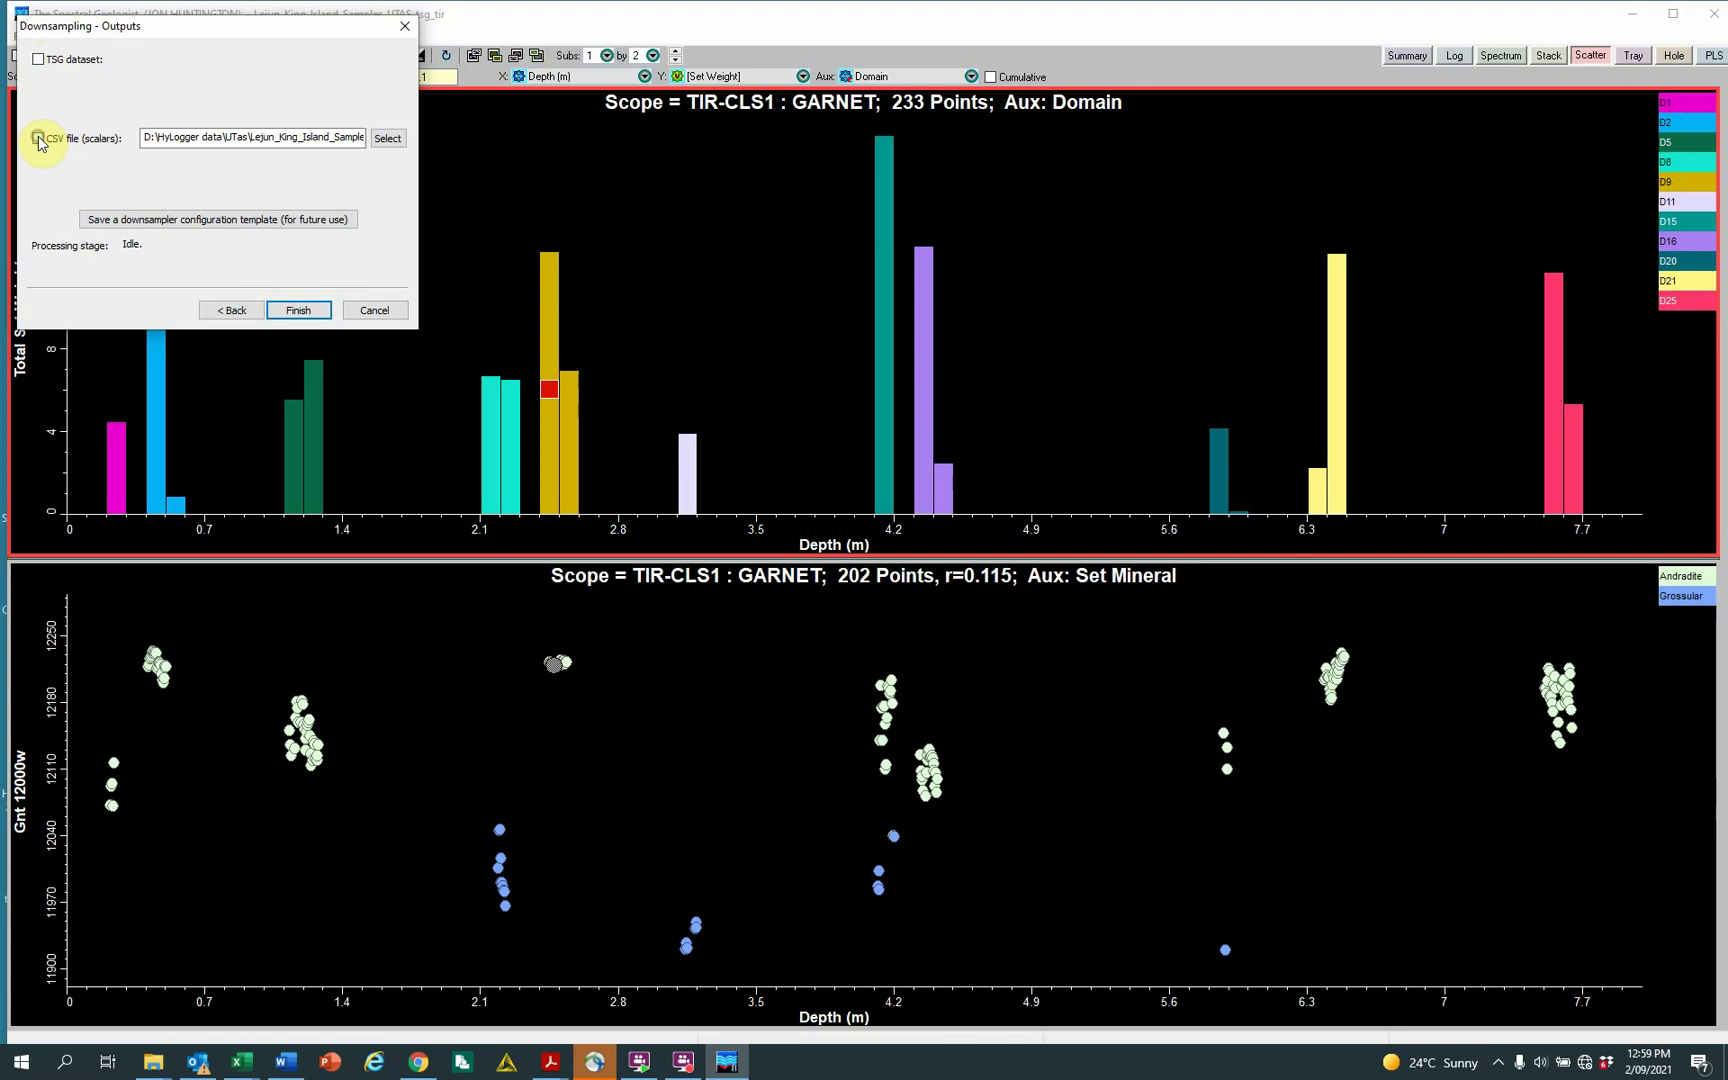
{"action": "left_click", "coordinate": [387, 139]}
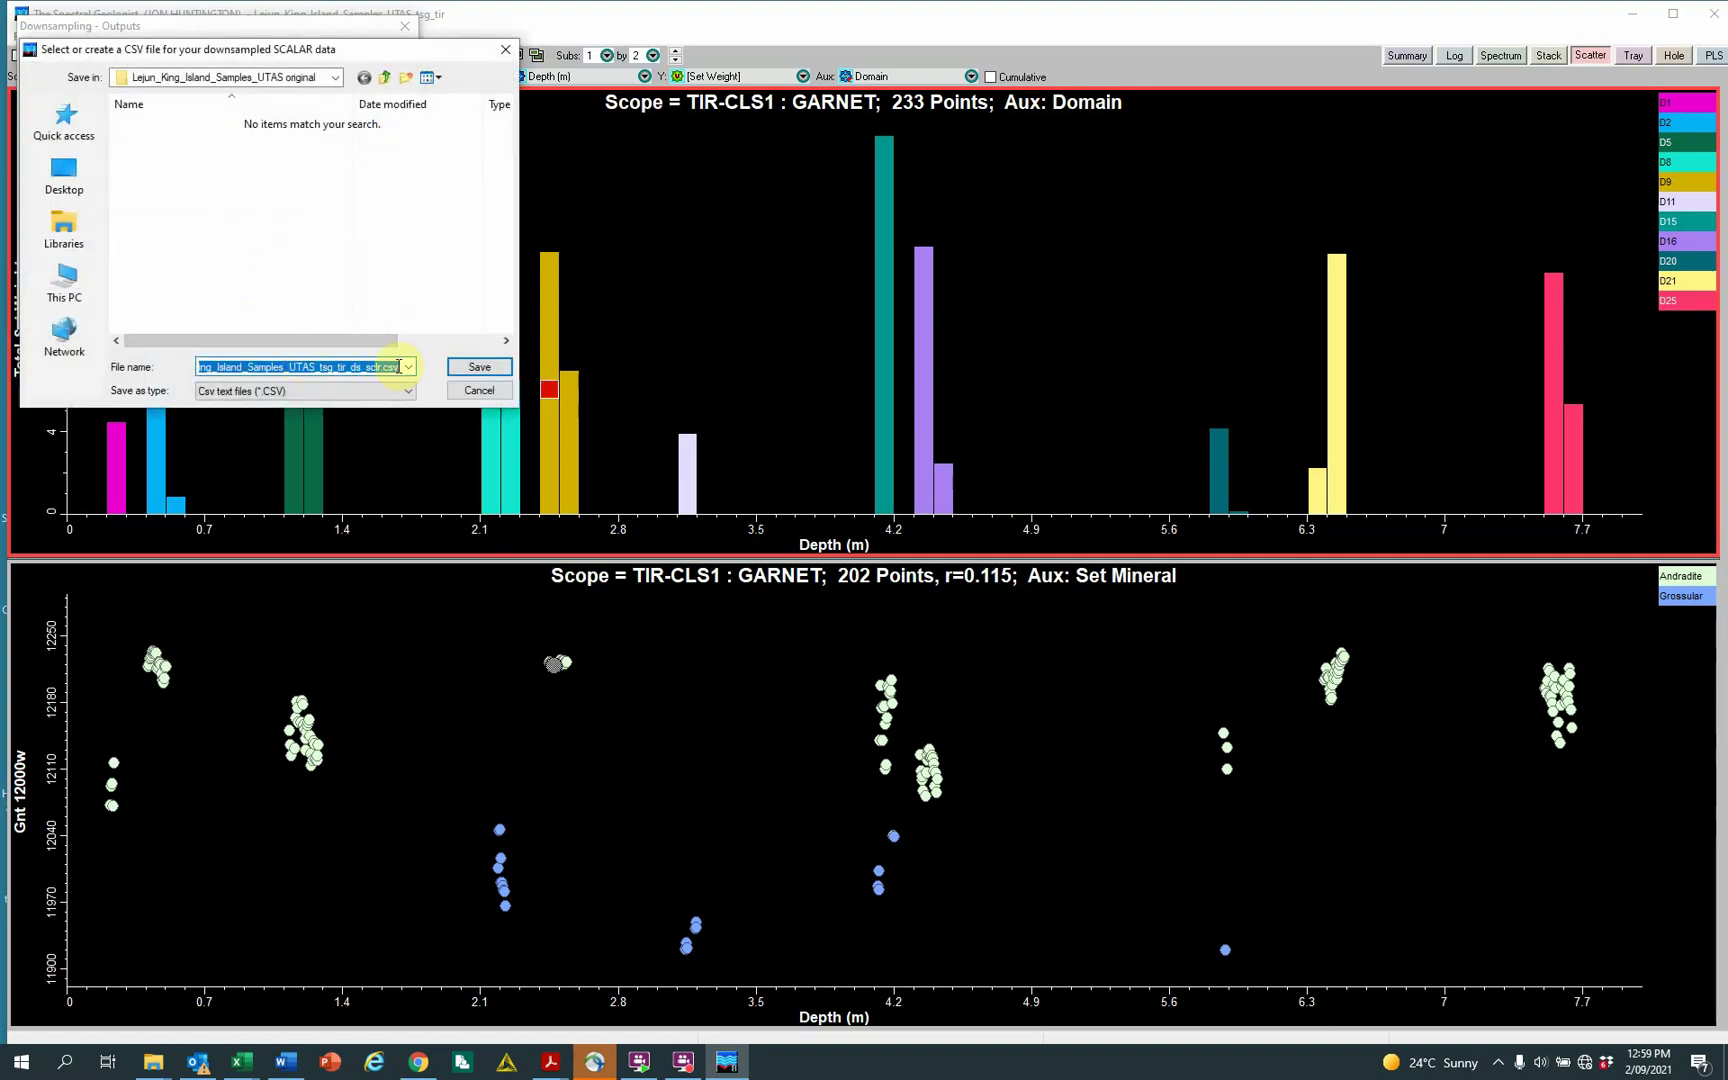
{"action": "left_click_drag", "start_coordinate": [398, 366], "coordinate": [193, 366]}
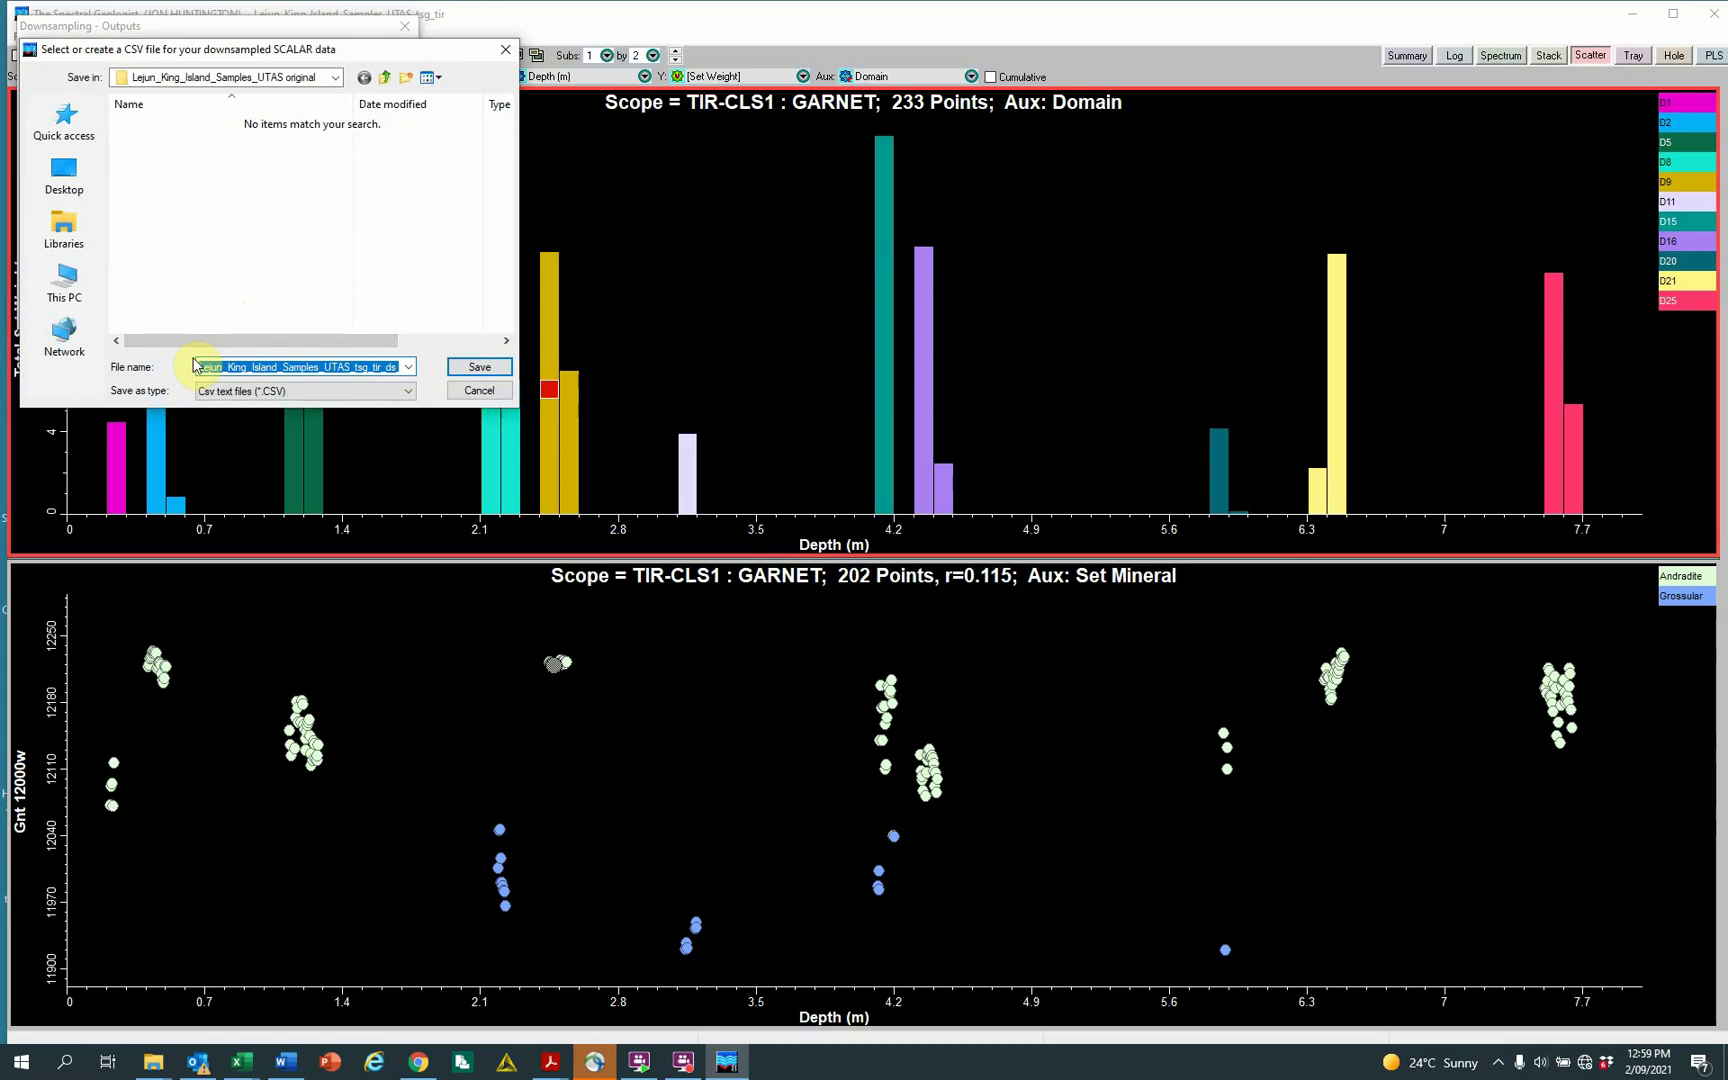
{"action": "type", "text": "Gnt scalsars"}
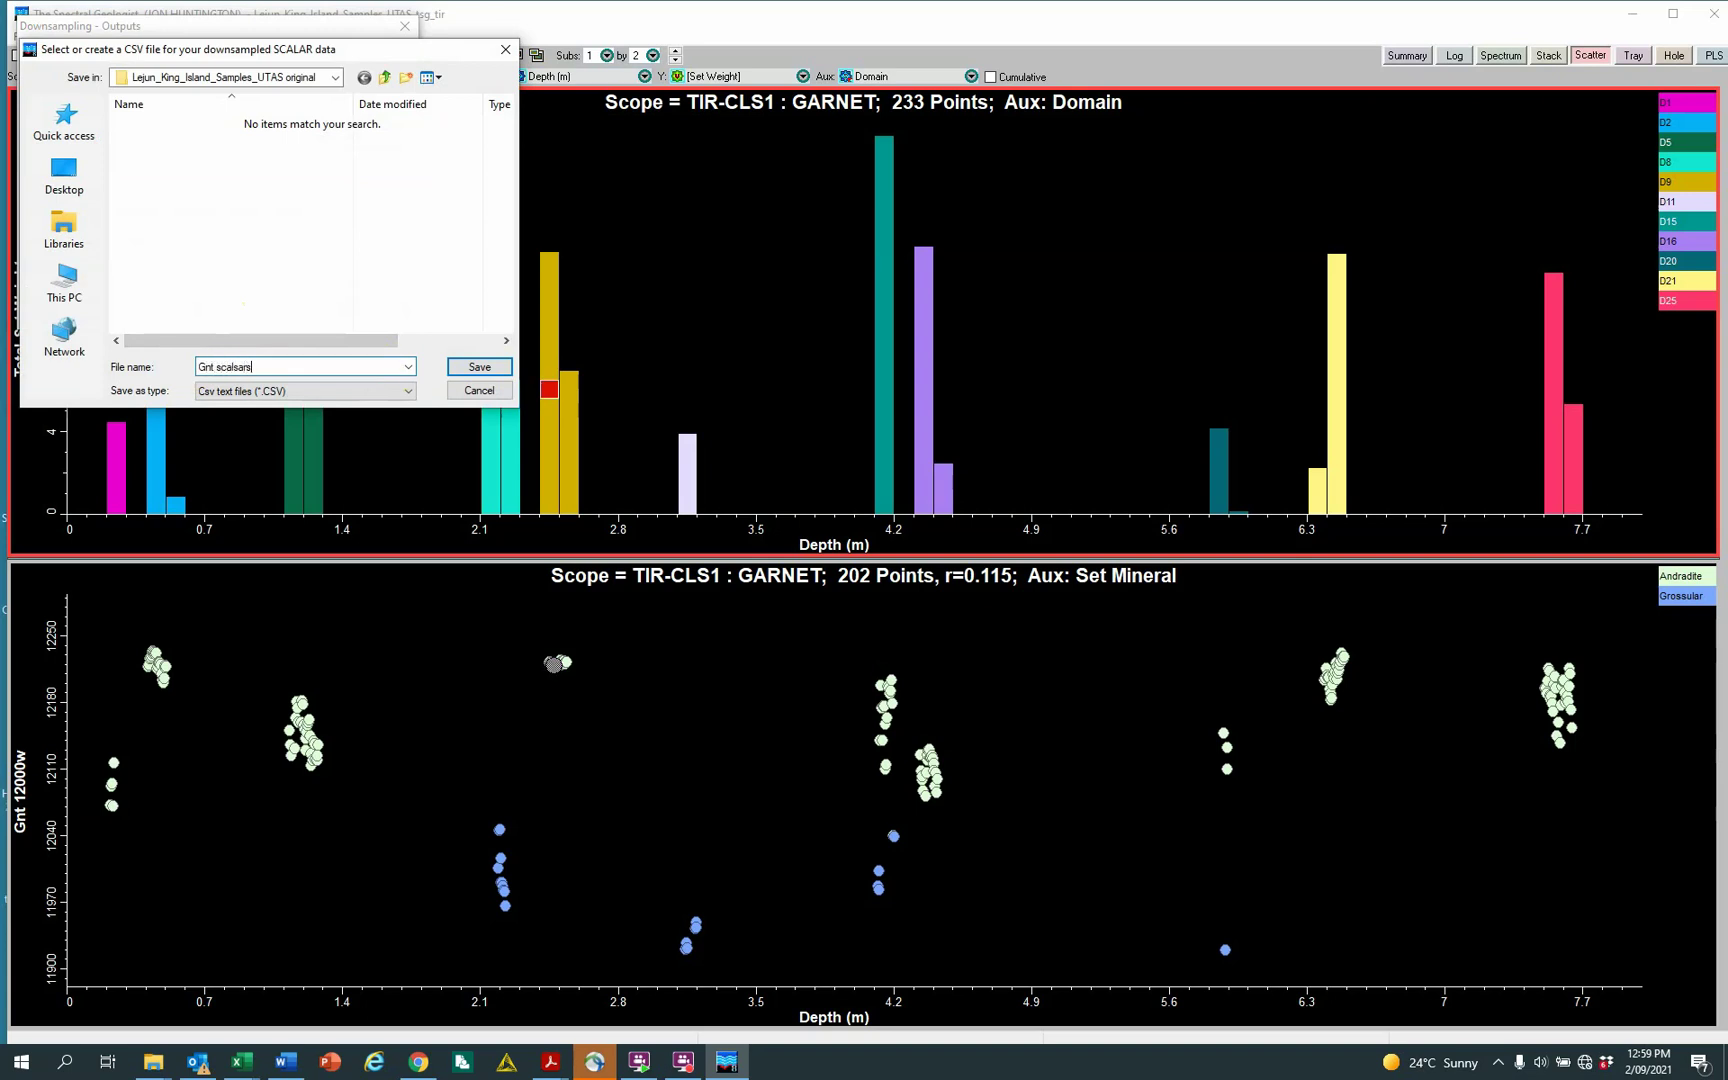
{"action": "left_click", "coordinate": [234, 367]}
{"action": "key", "text": "Delete"}
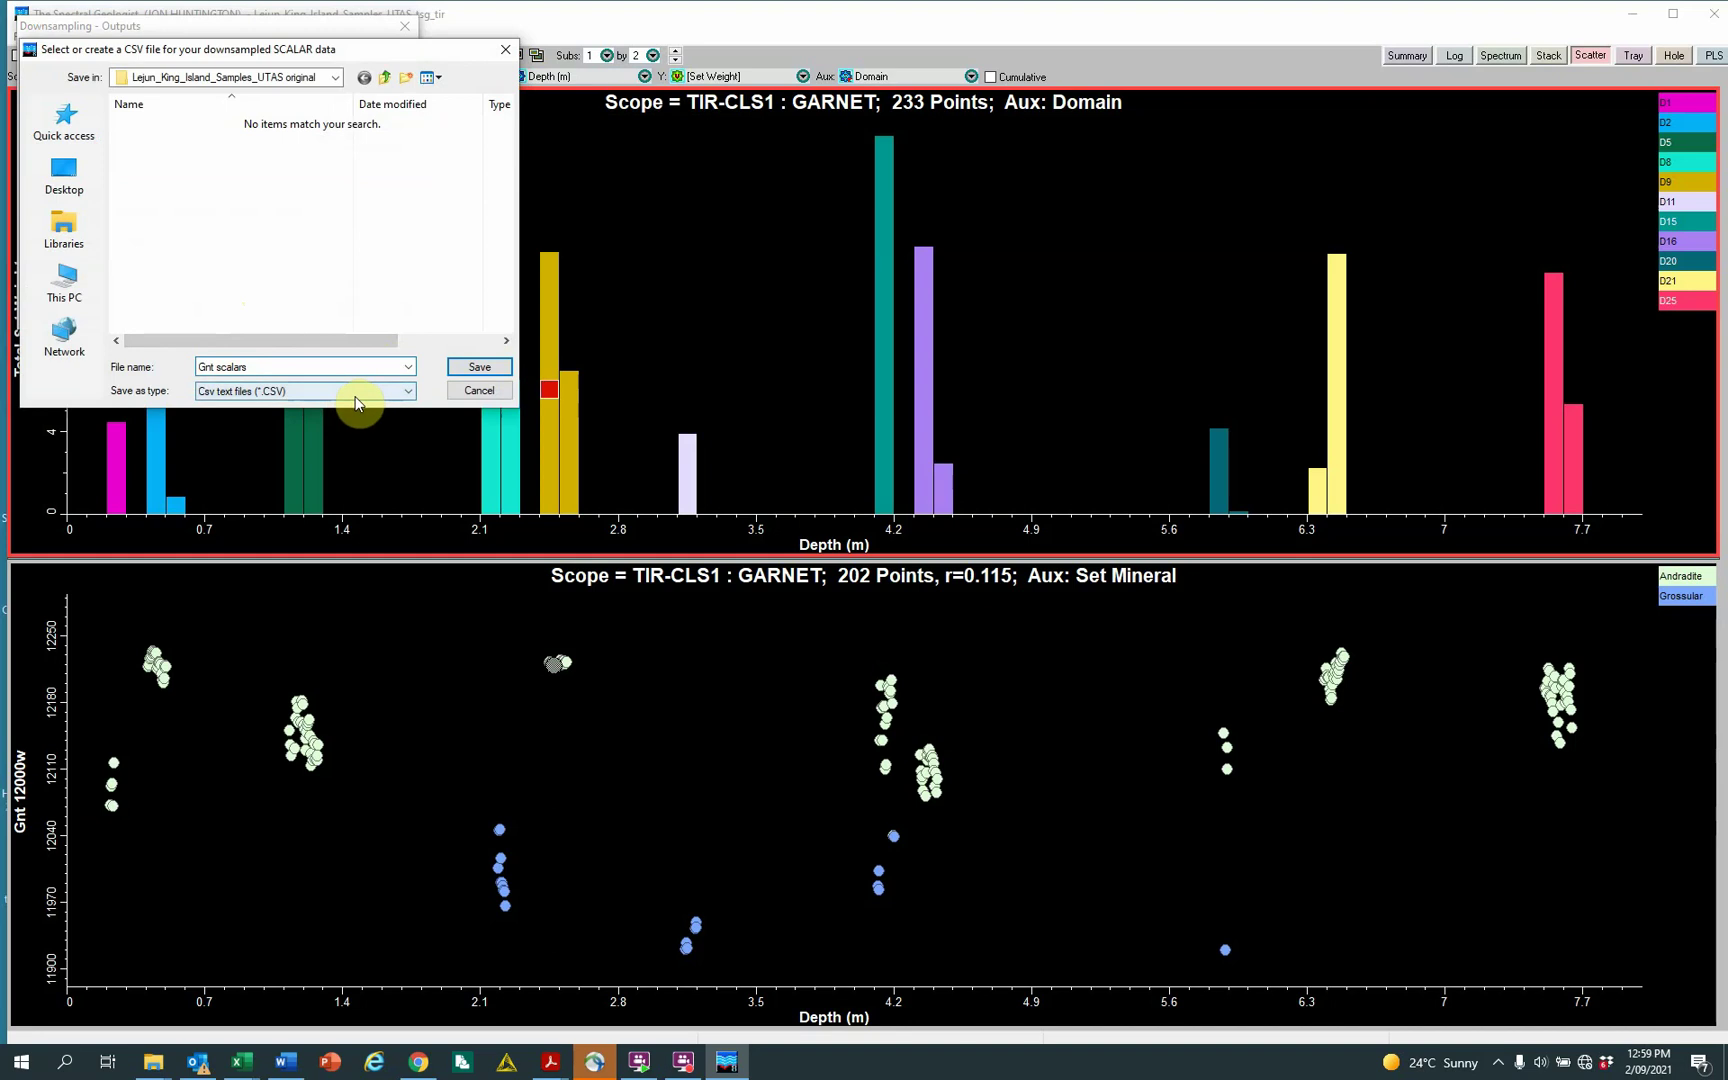
{"action": "left_click", "coordinate": [479, 367]}
{"action": "left_click", "coordinate": [306, 313]}
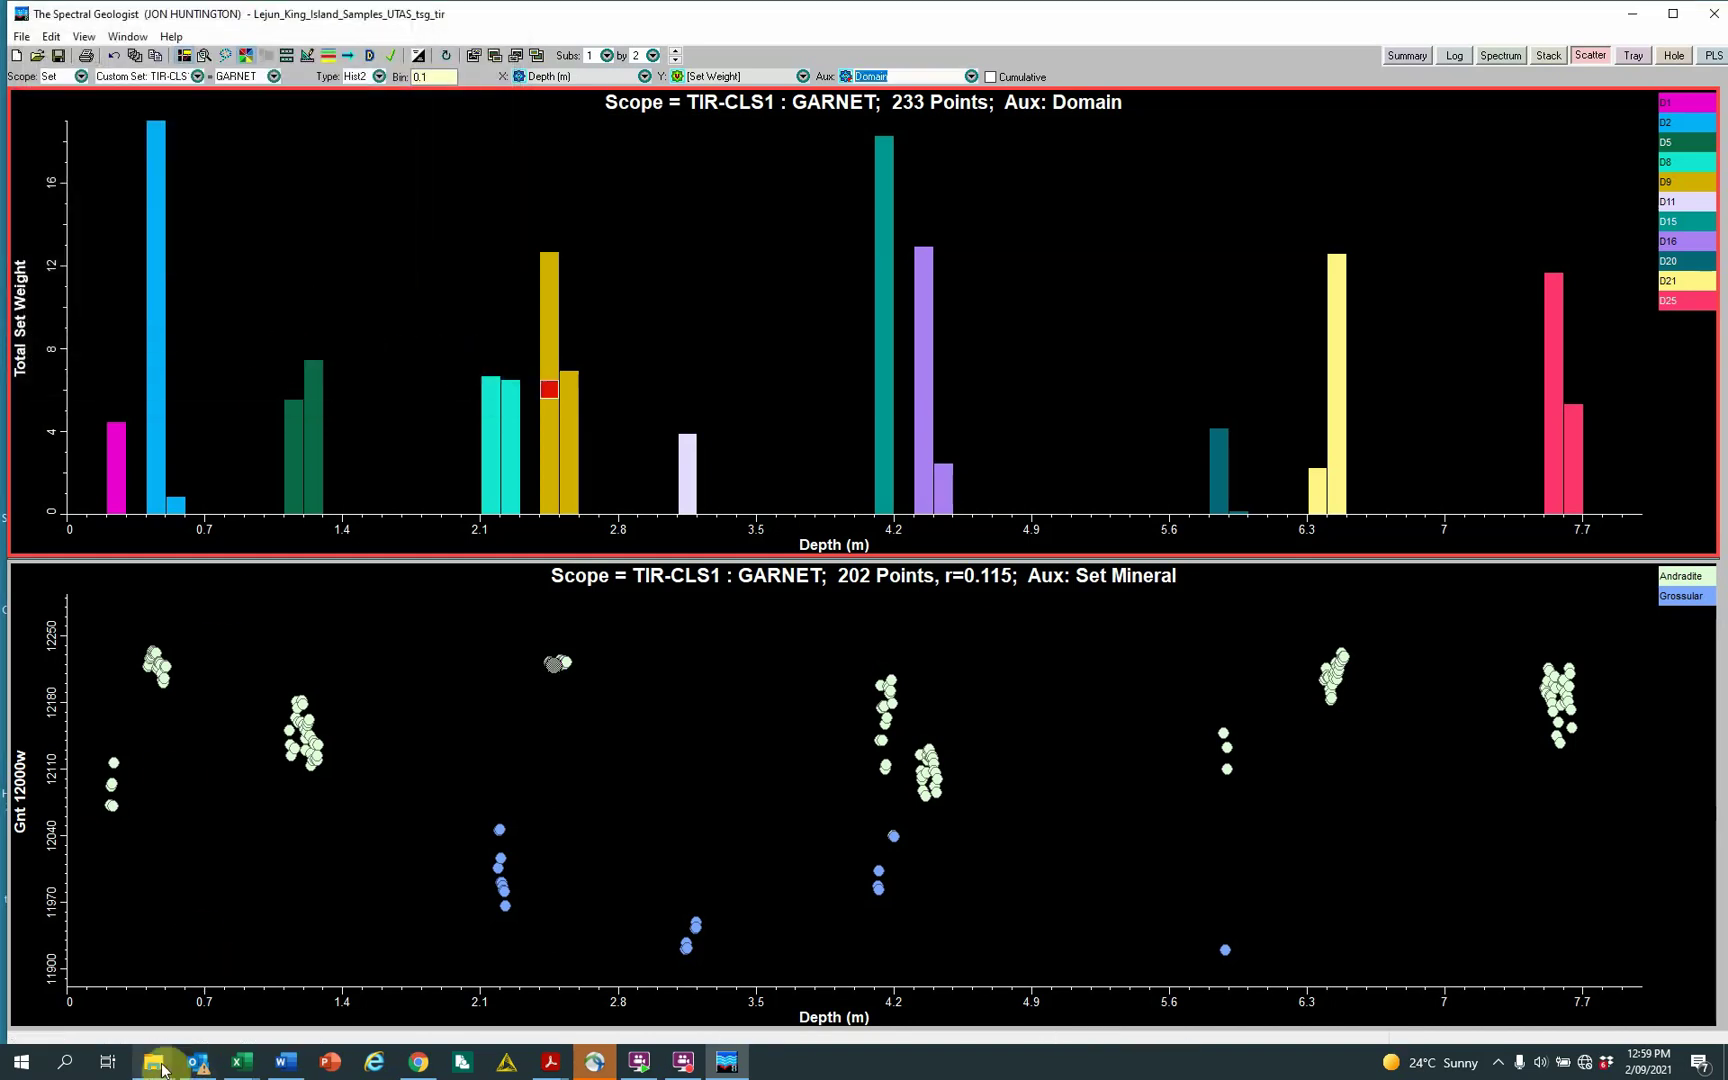
Open Gnt scalars.csv from the samples folder in Excel and move its window left.
{"action": "mouse_move", "coordinate": [150, 1066]}
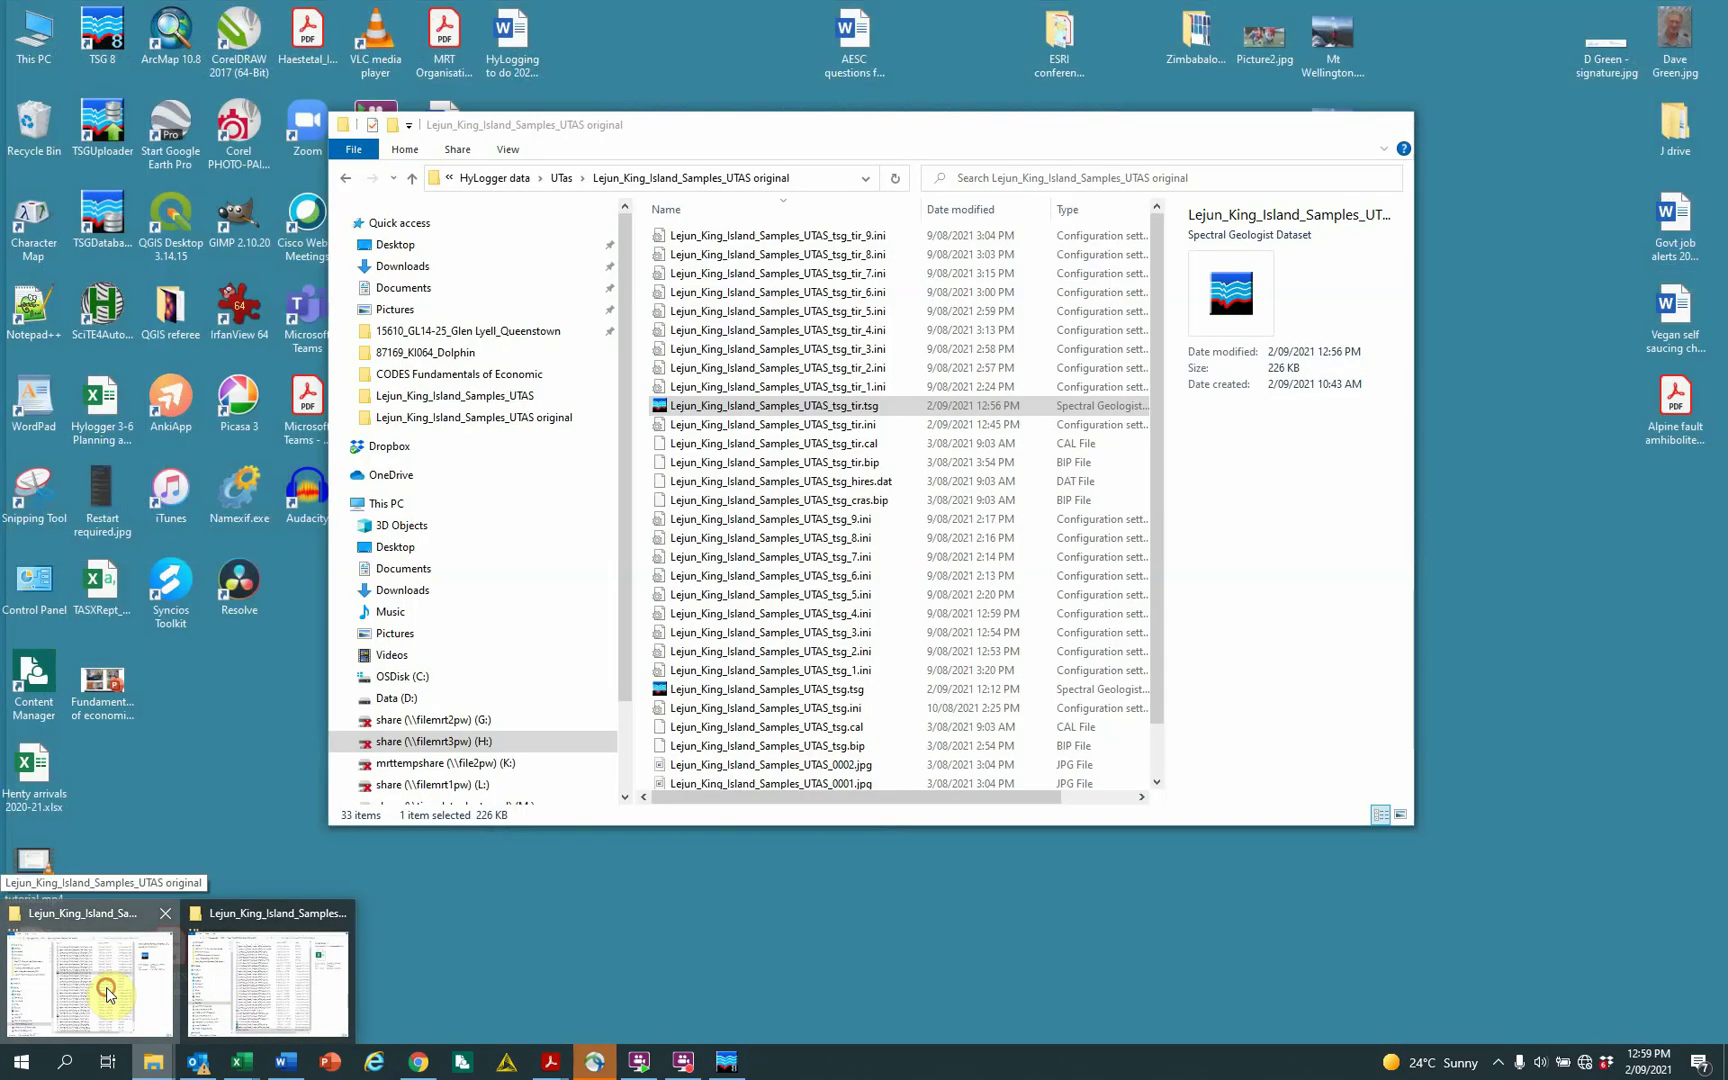
{"action": "left_click", "coordinate": [108, 993]}
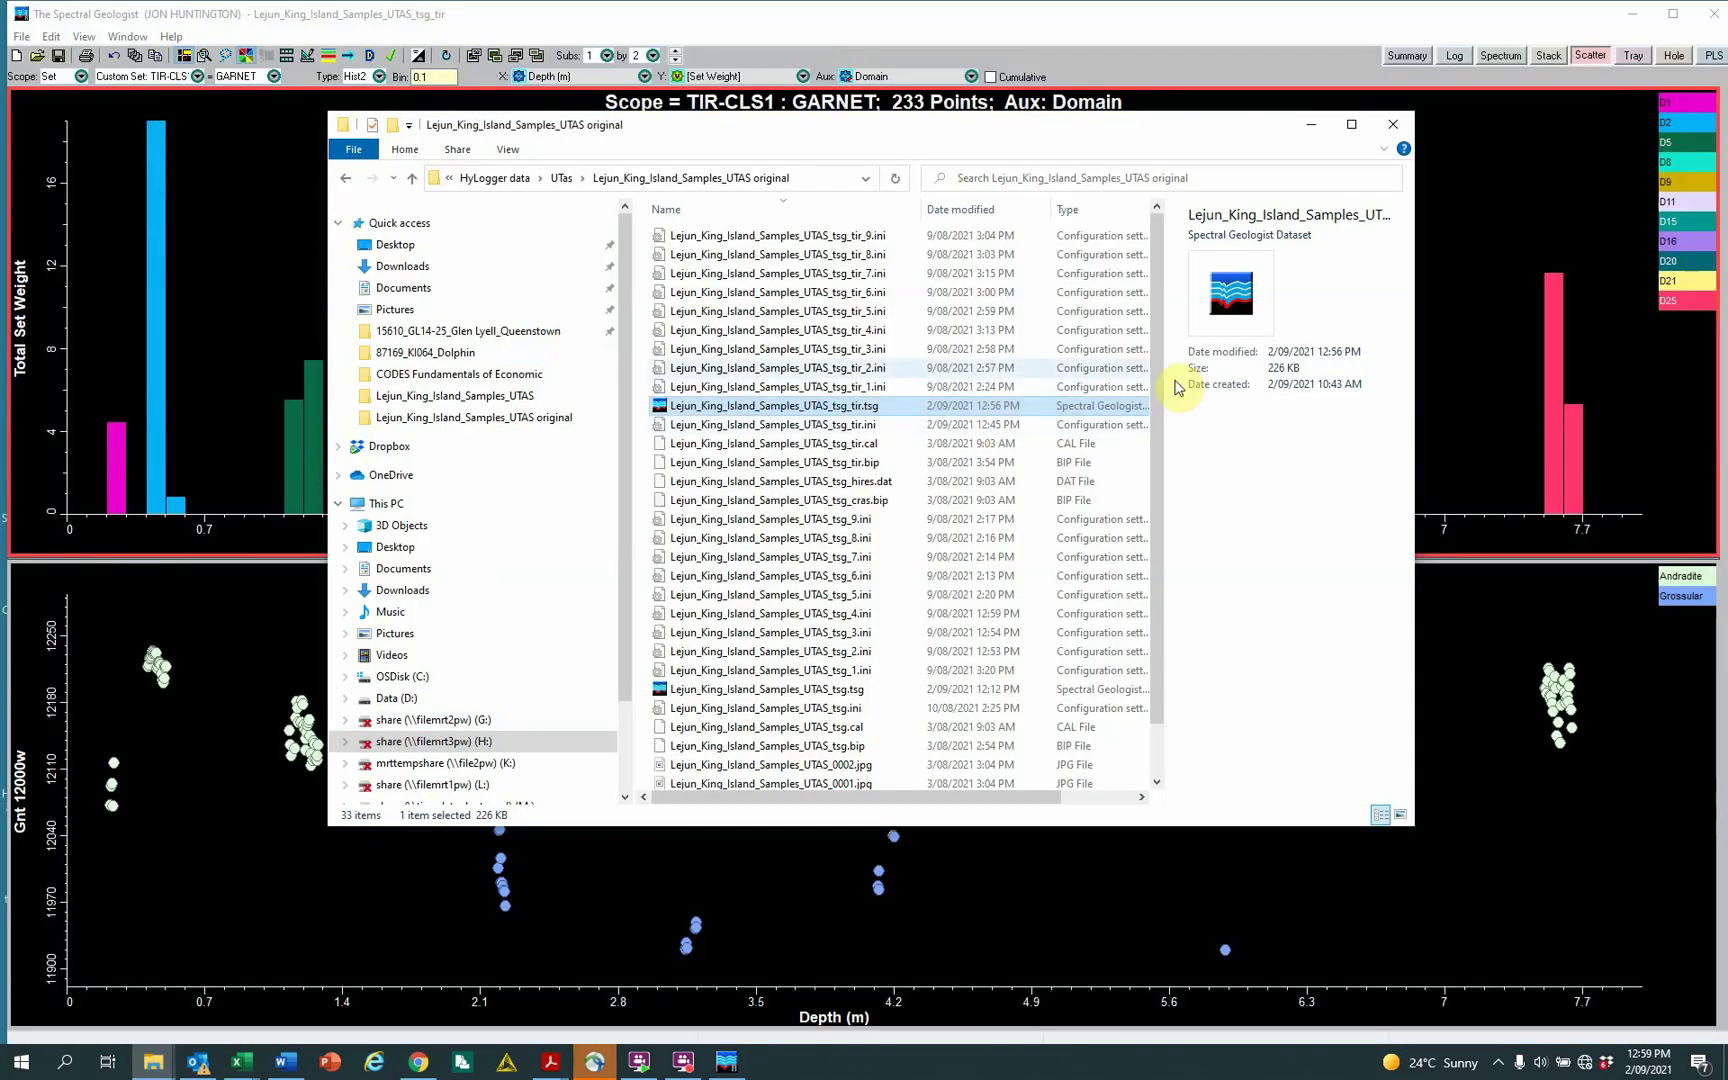
{"action": "left_click_drag", "start_coordinate": [1158, 418], "coordinate": [1160, 537]}
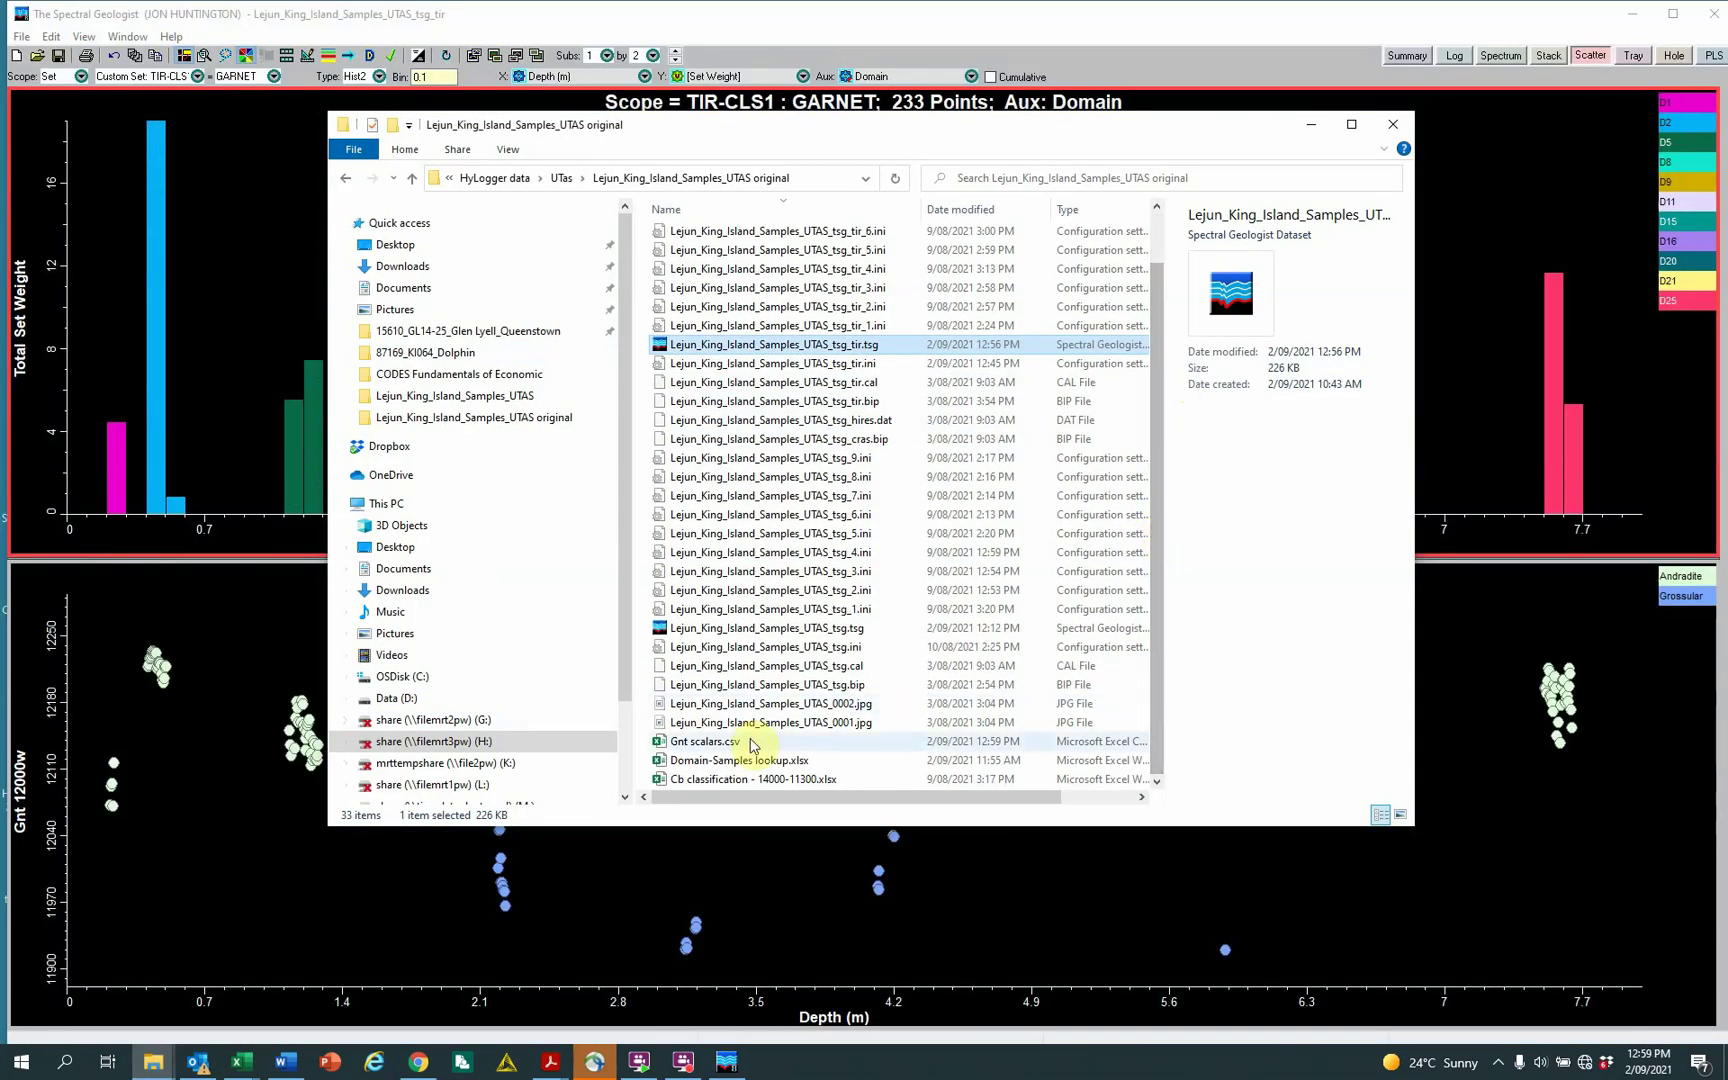
{"action": "left_click", "coordinate": [692, 743]}
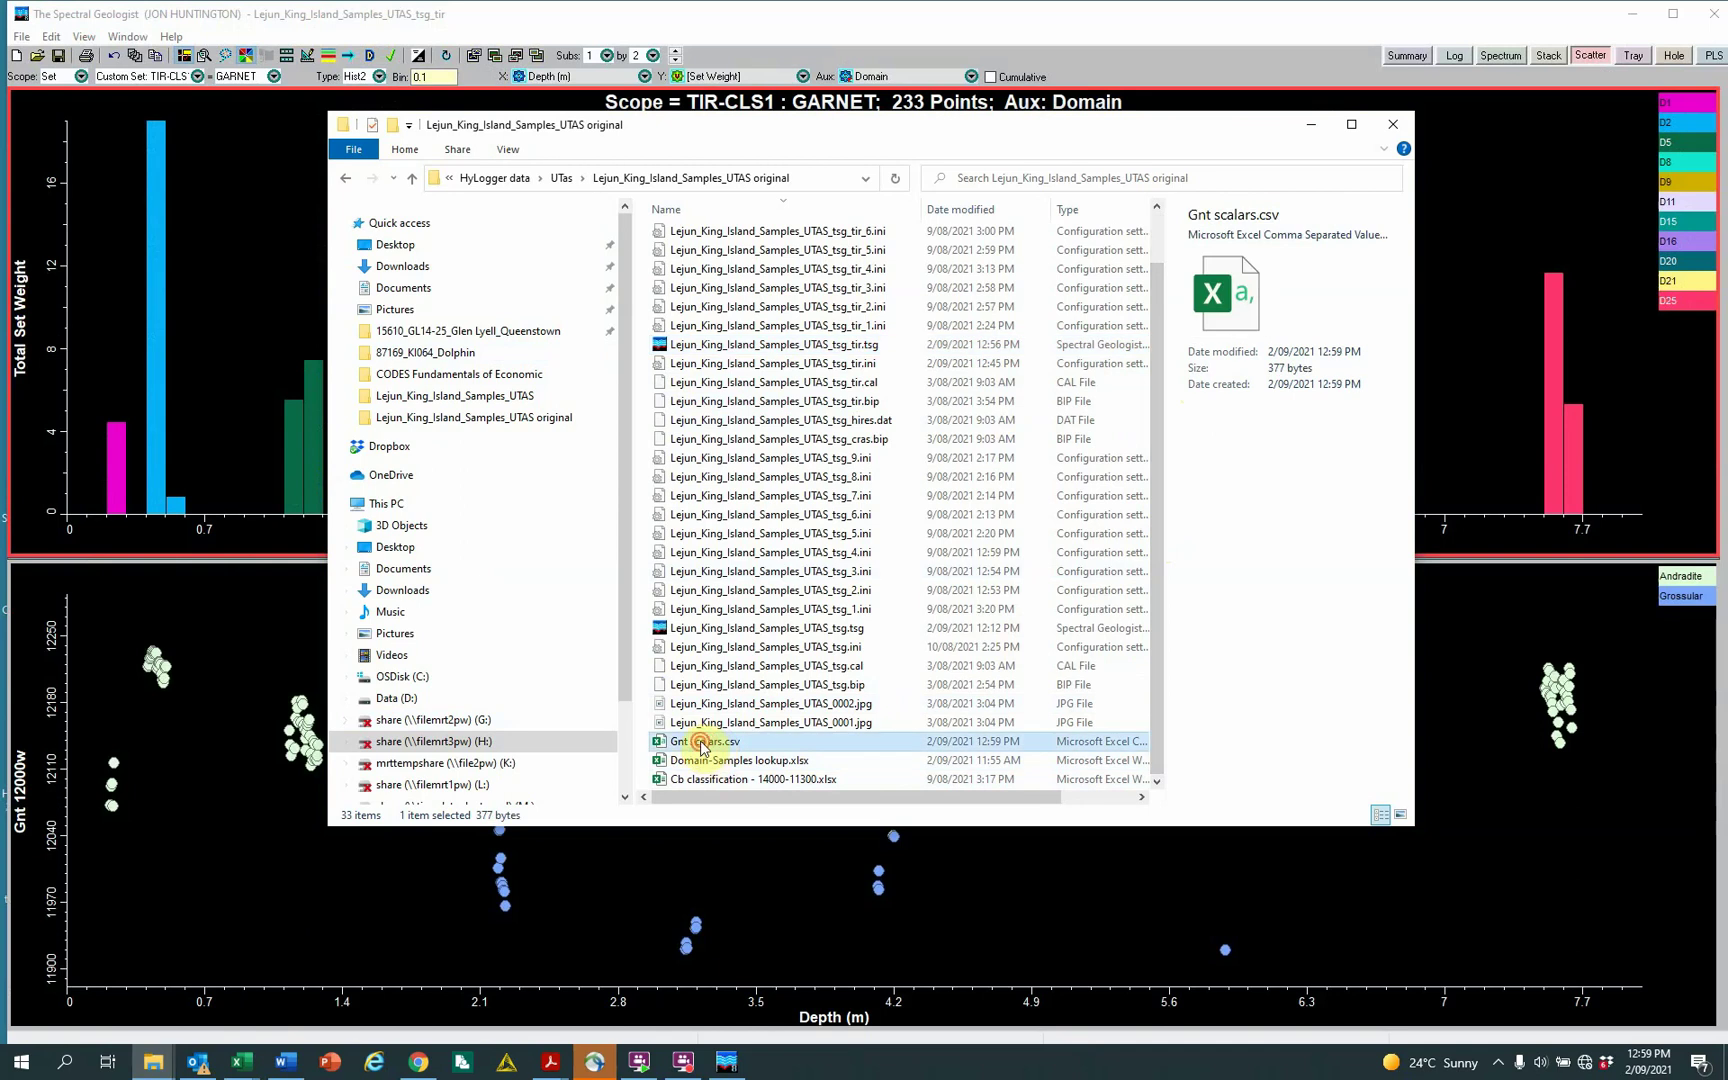
{"action": "double_click", "coordinate": [701, 745]}
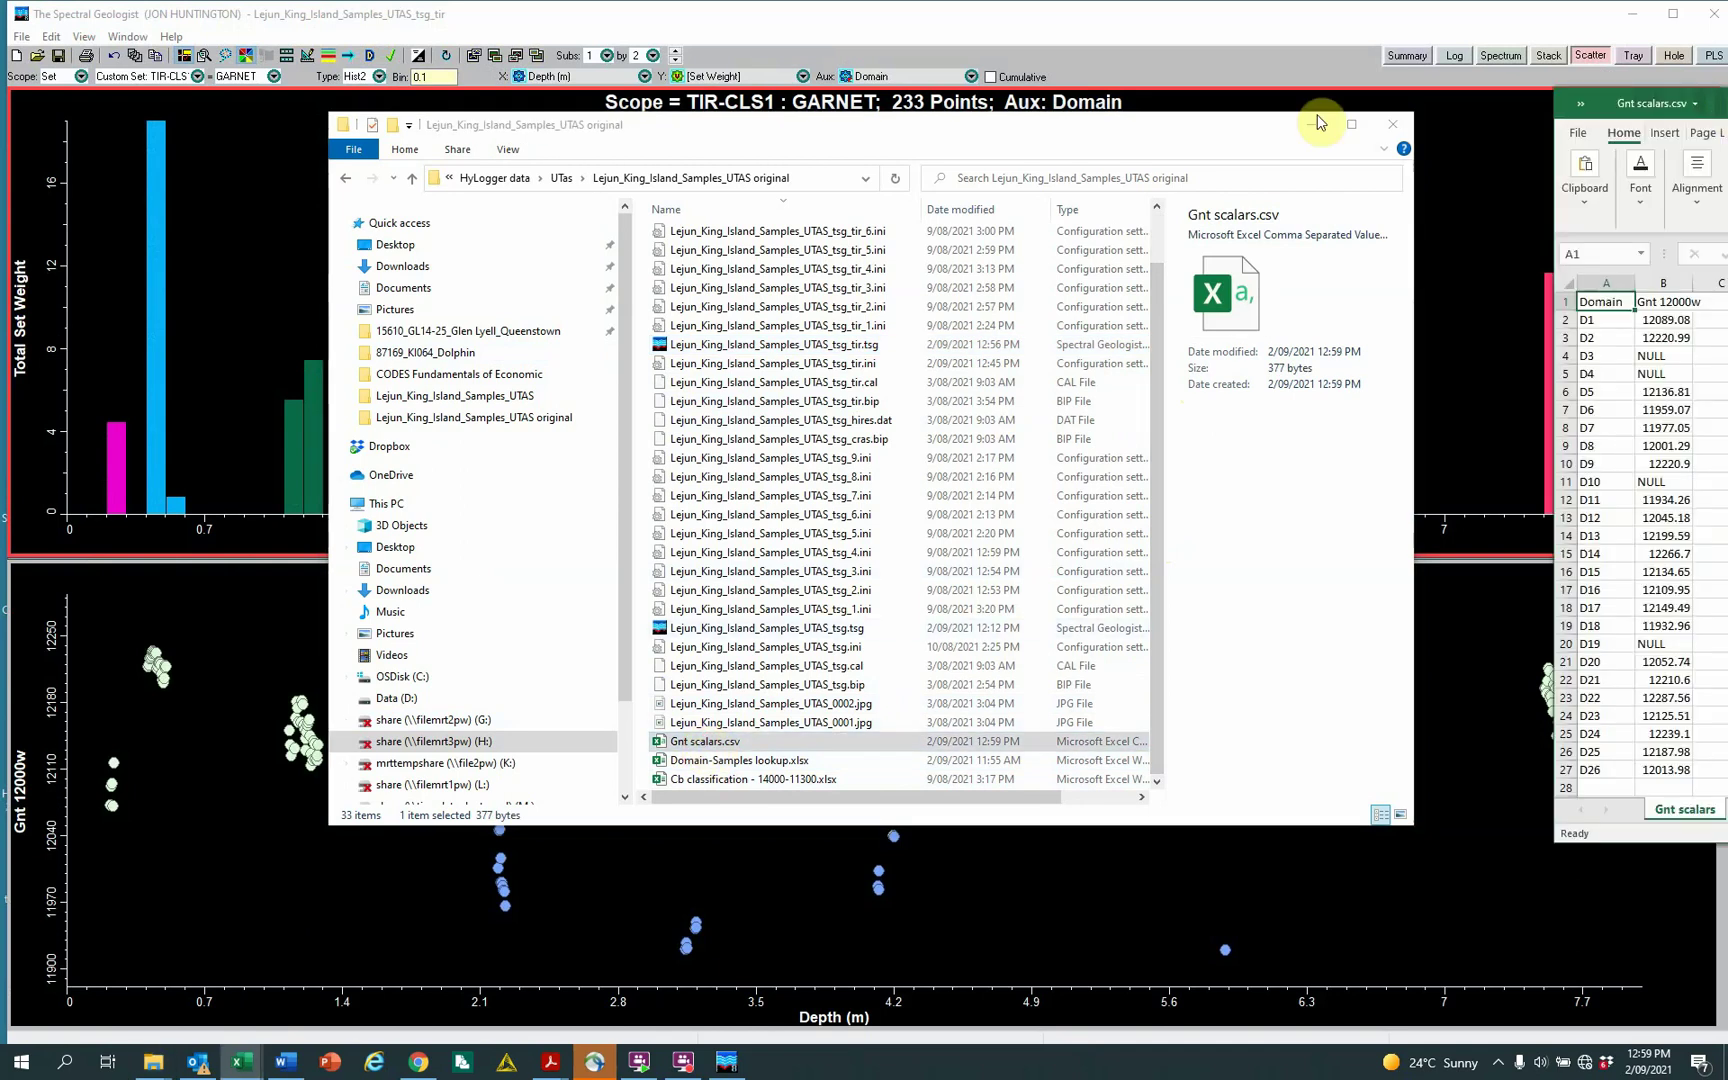
{"action": "left_click_drag", "start_coordinate": [1395, 100], "coordinate": [405, 97]}
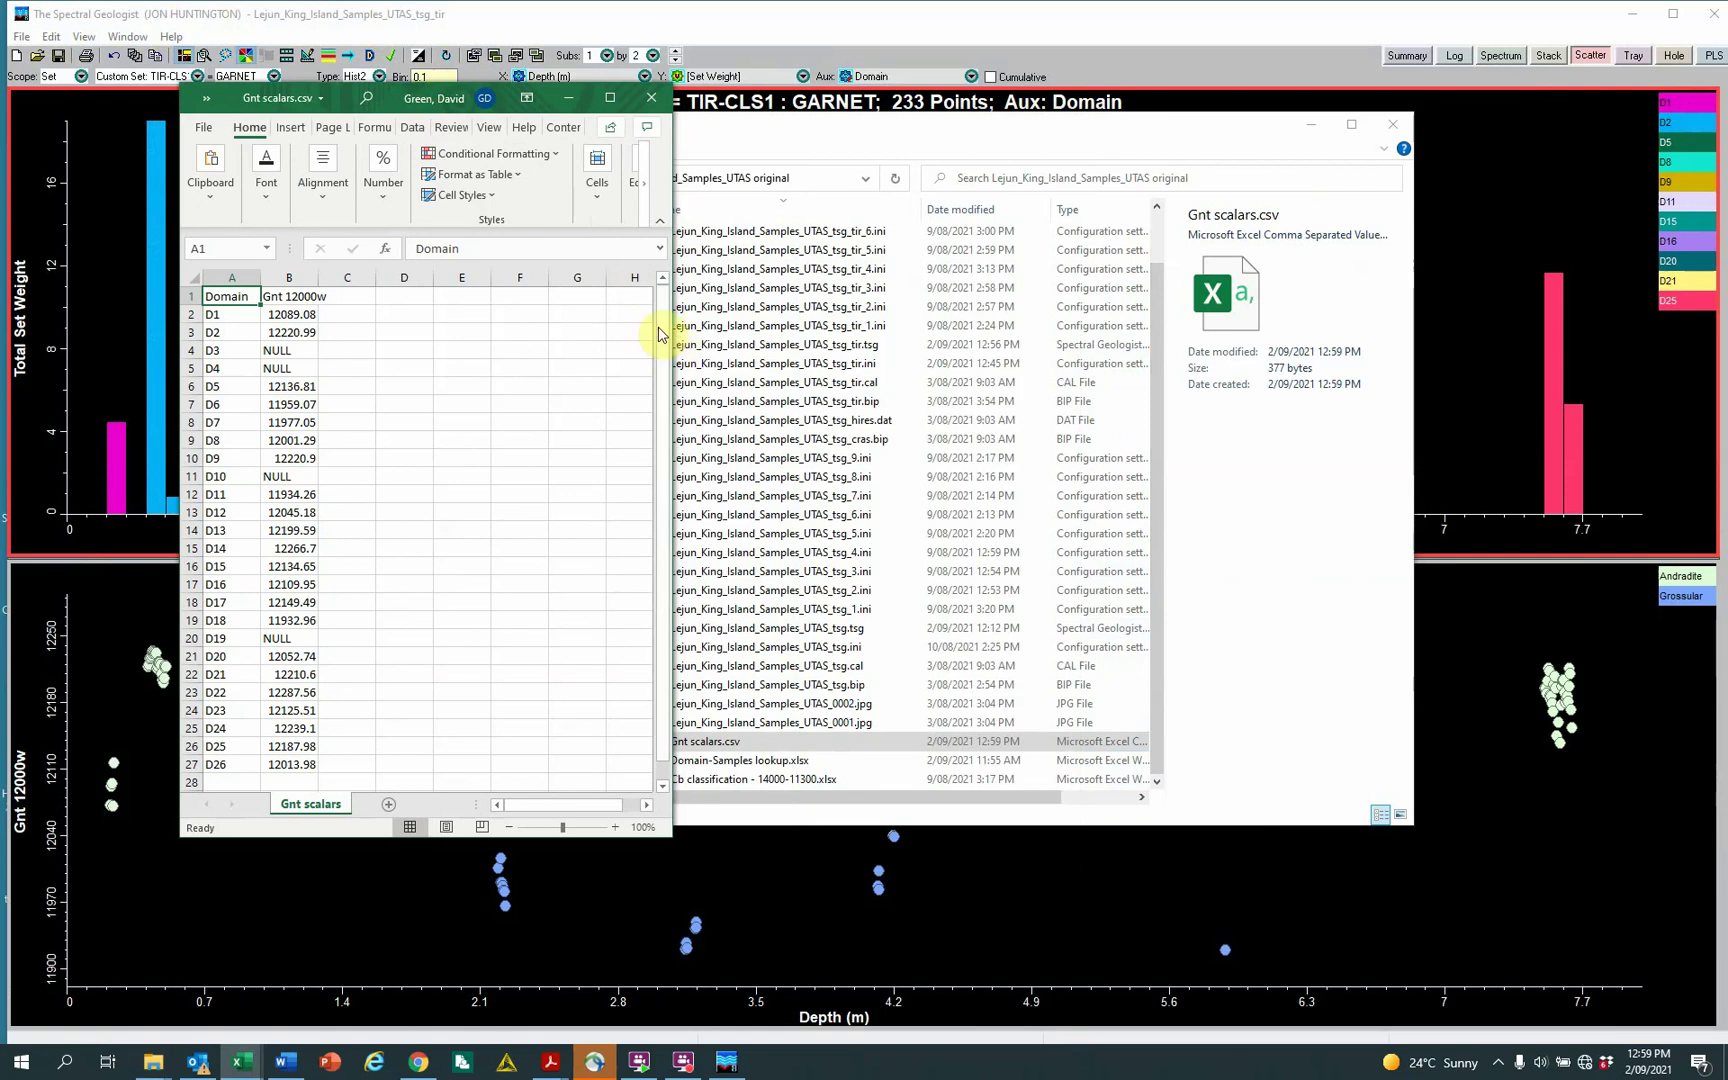
Copy the Sample column from the Garnet scalars averaged lookup sheet.
{"action": "left_click", "coordinate": [1308, 127]}
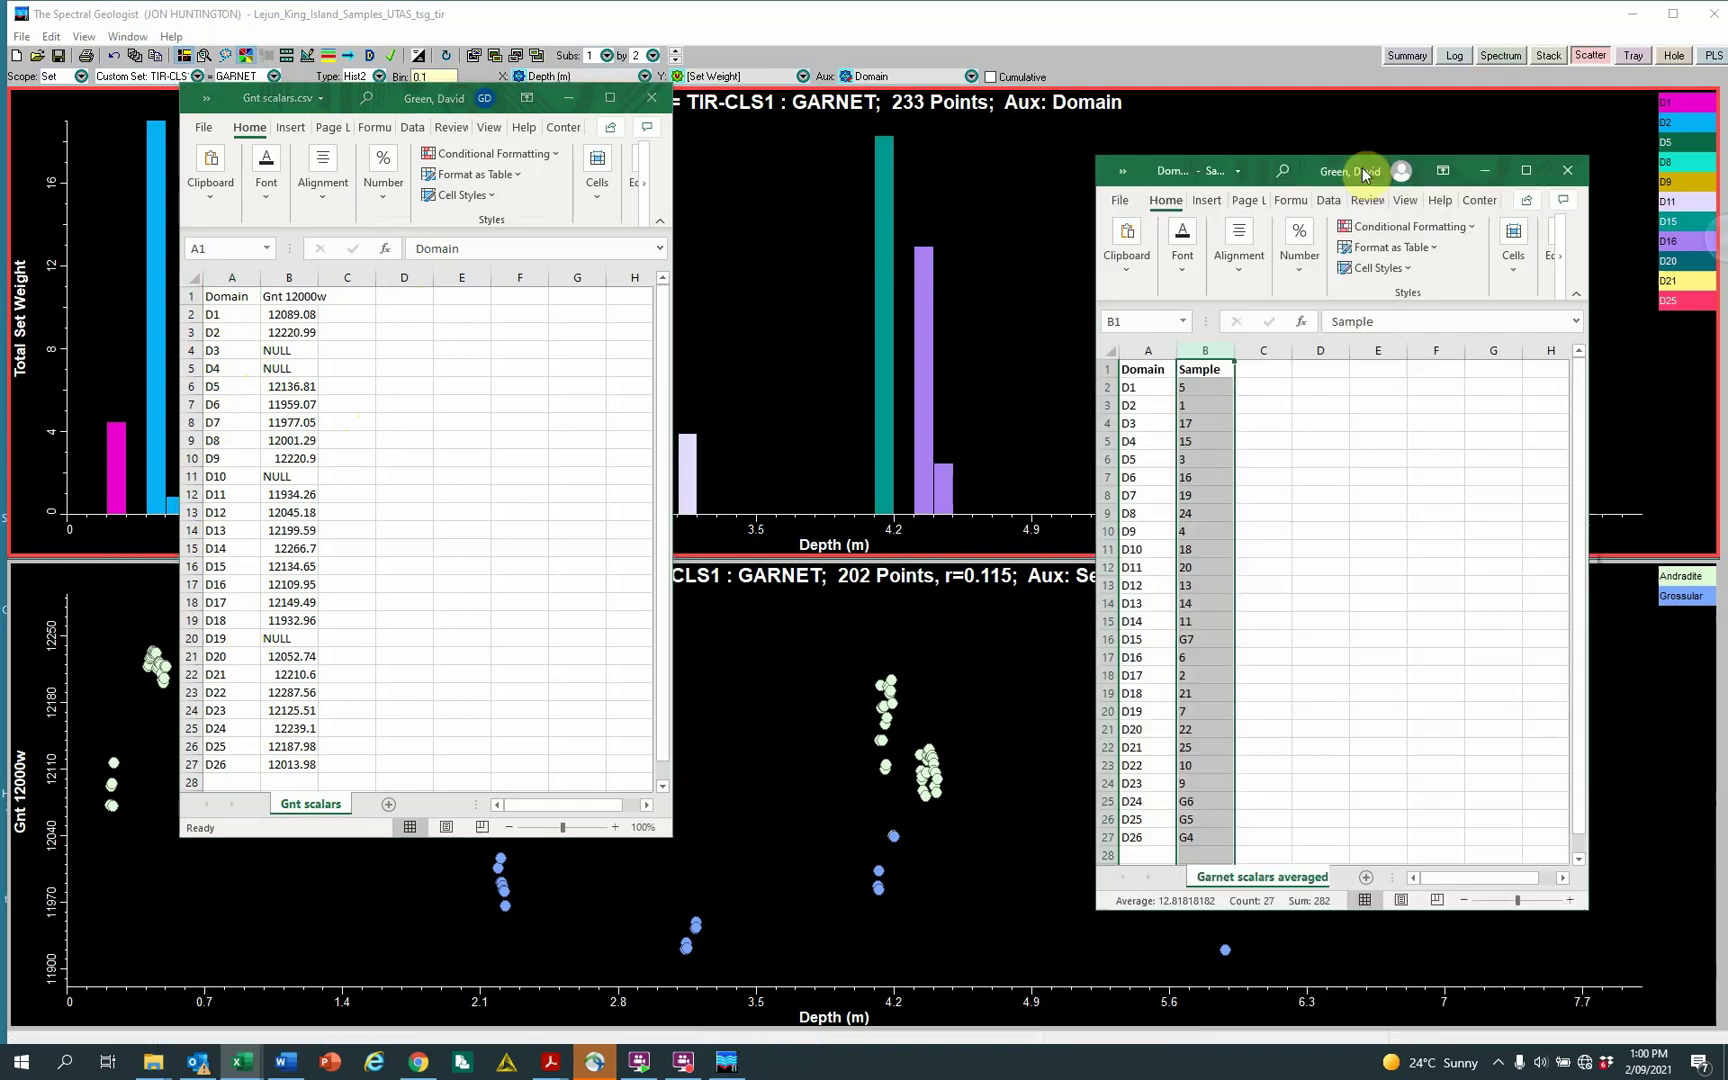
{"action": "left_click", "coordinate": [1003, 293]}
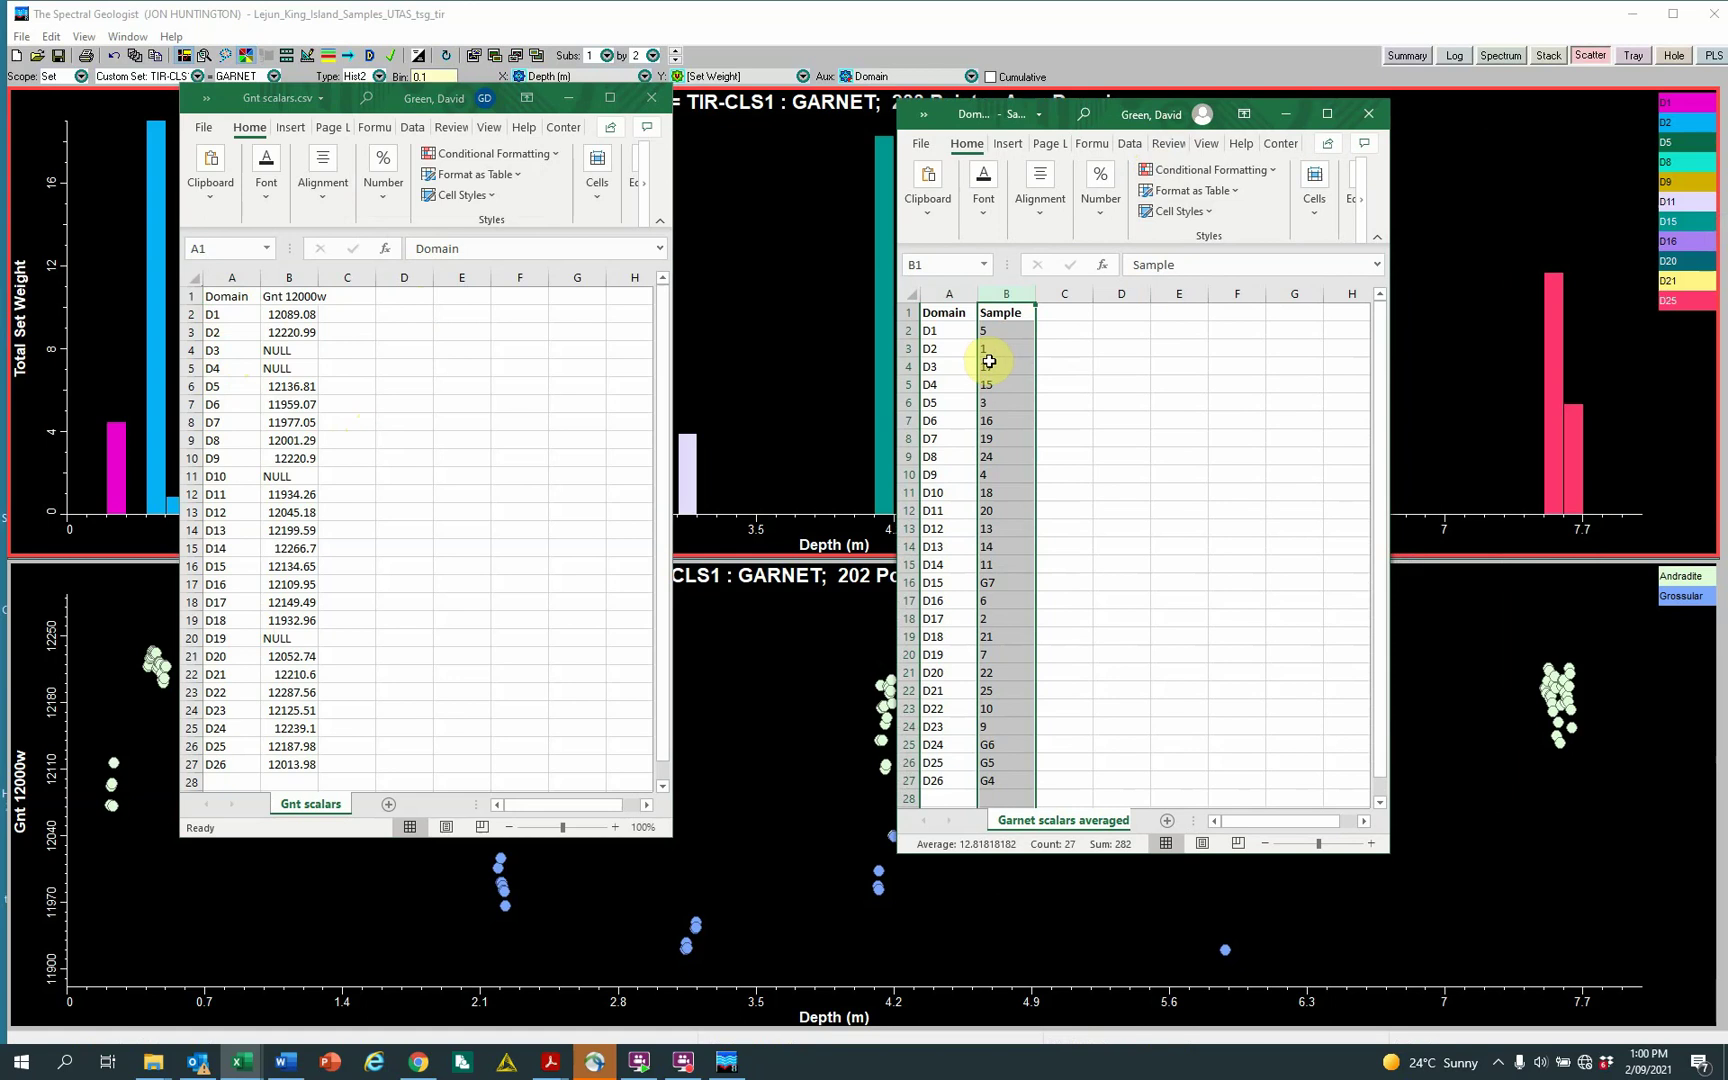
{"action": "right_click", "coordinate": [1008, 293]}
{"action": "left_click", "coordinate": [1054, 333]}
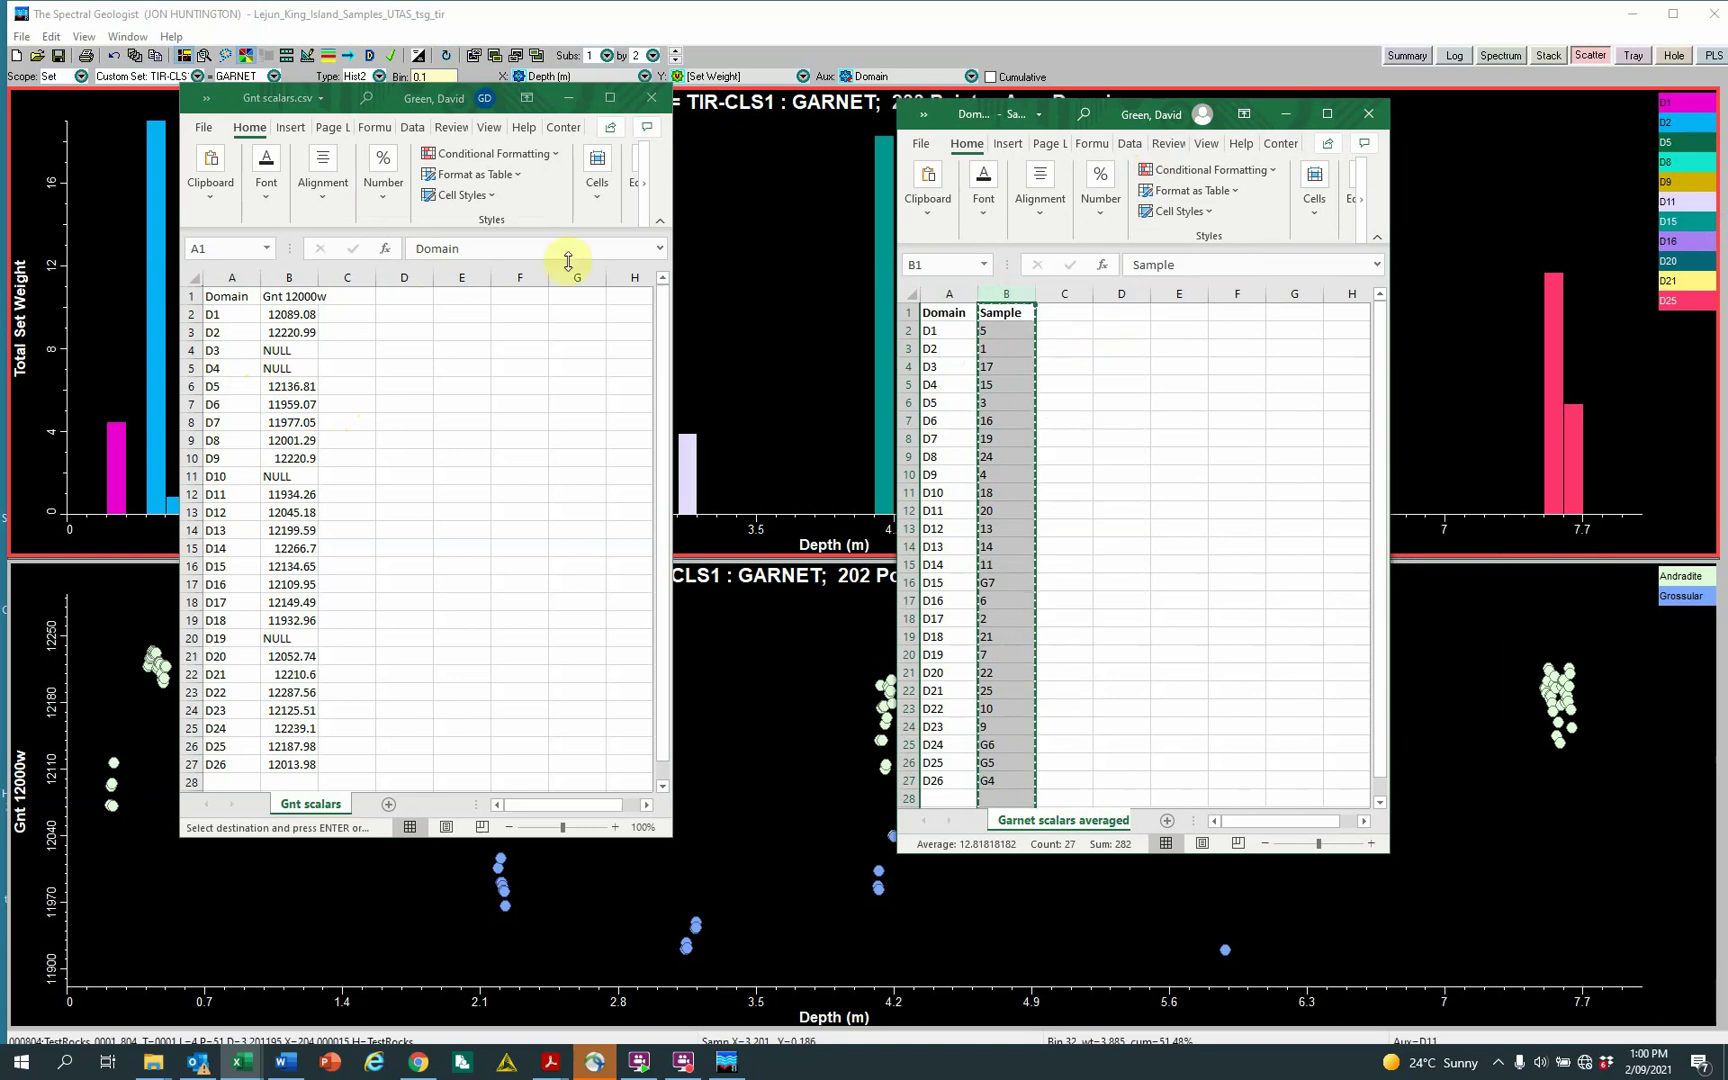
Paste the Sample numbers into column C of Gnt scalars, undoing a mistaken paste over column B.
{"action": "left_click", "coordinate": [299, 281]}
{"action": "right_click", "coordinate": [299, 281]}
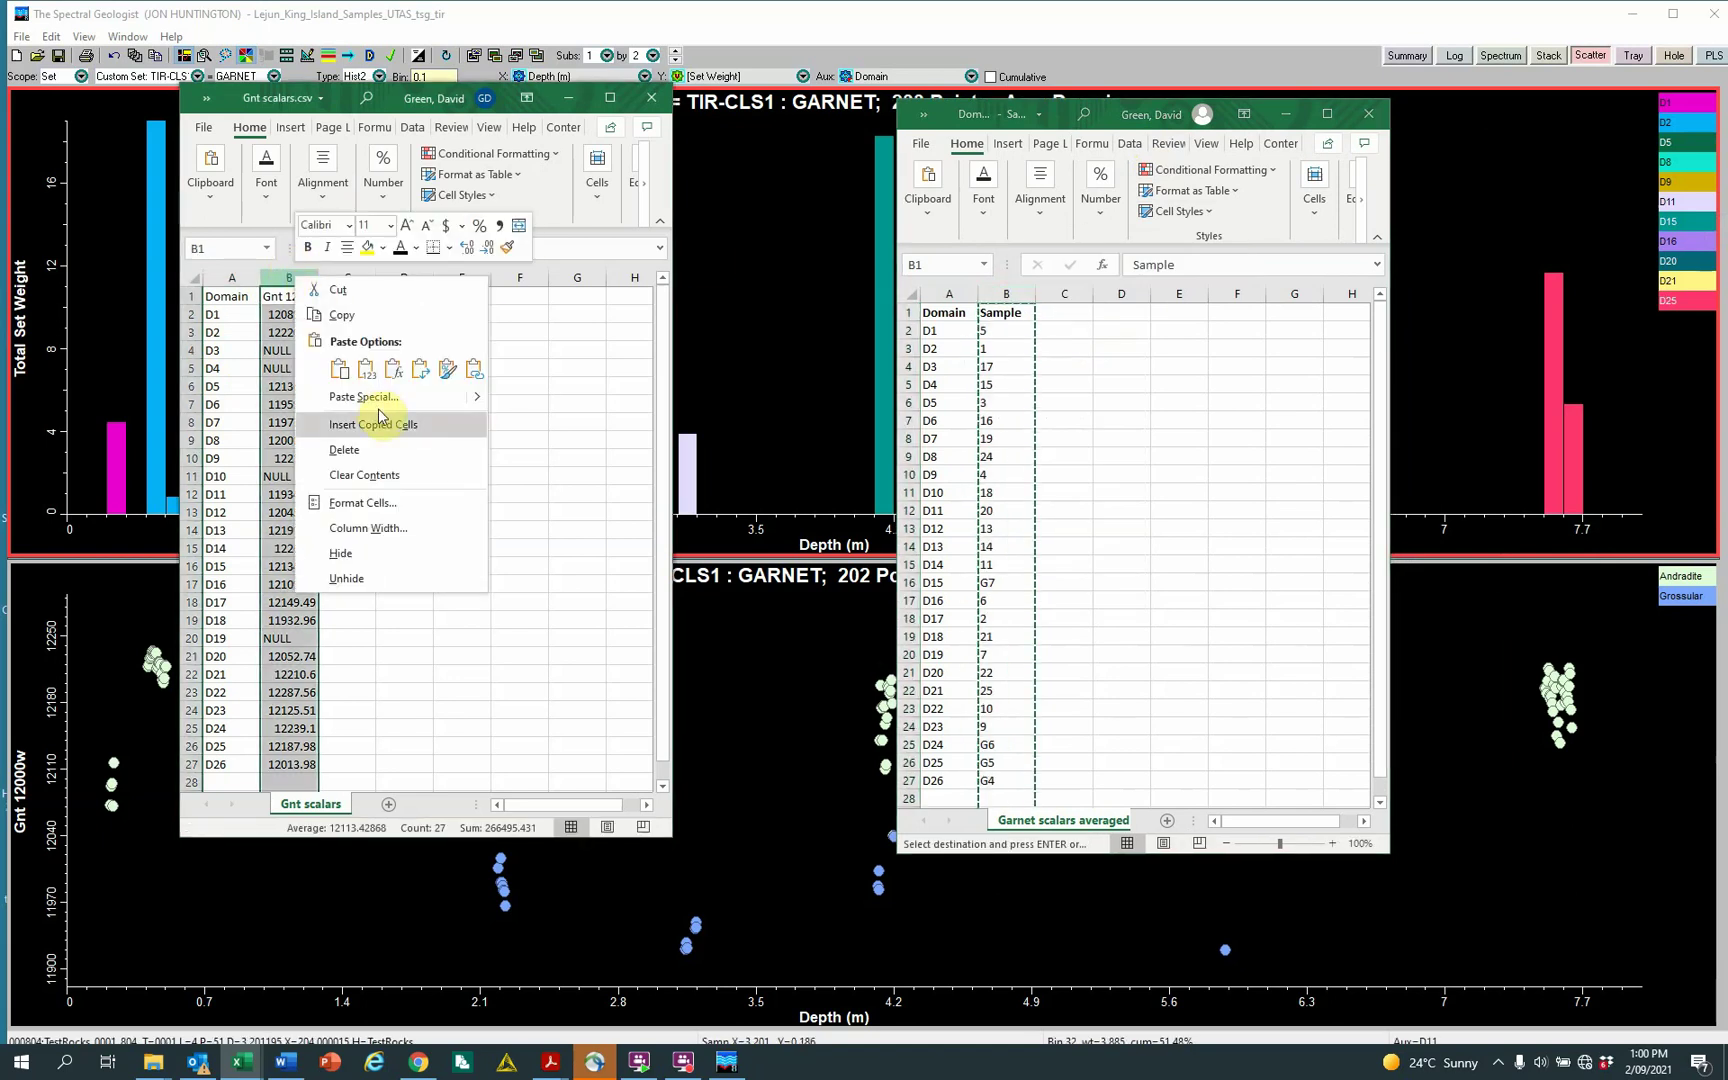
{"action": "left_click", "coordinate": [340, 369]}
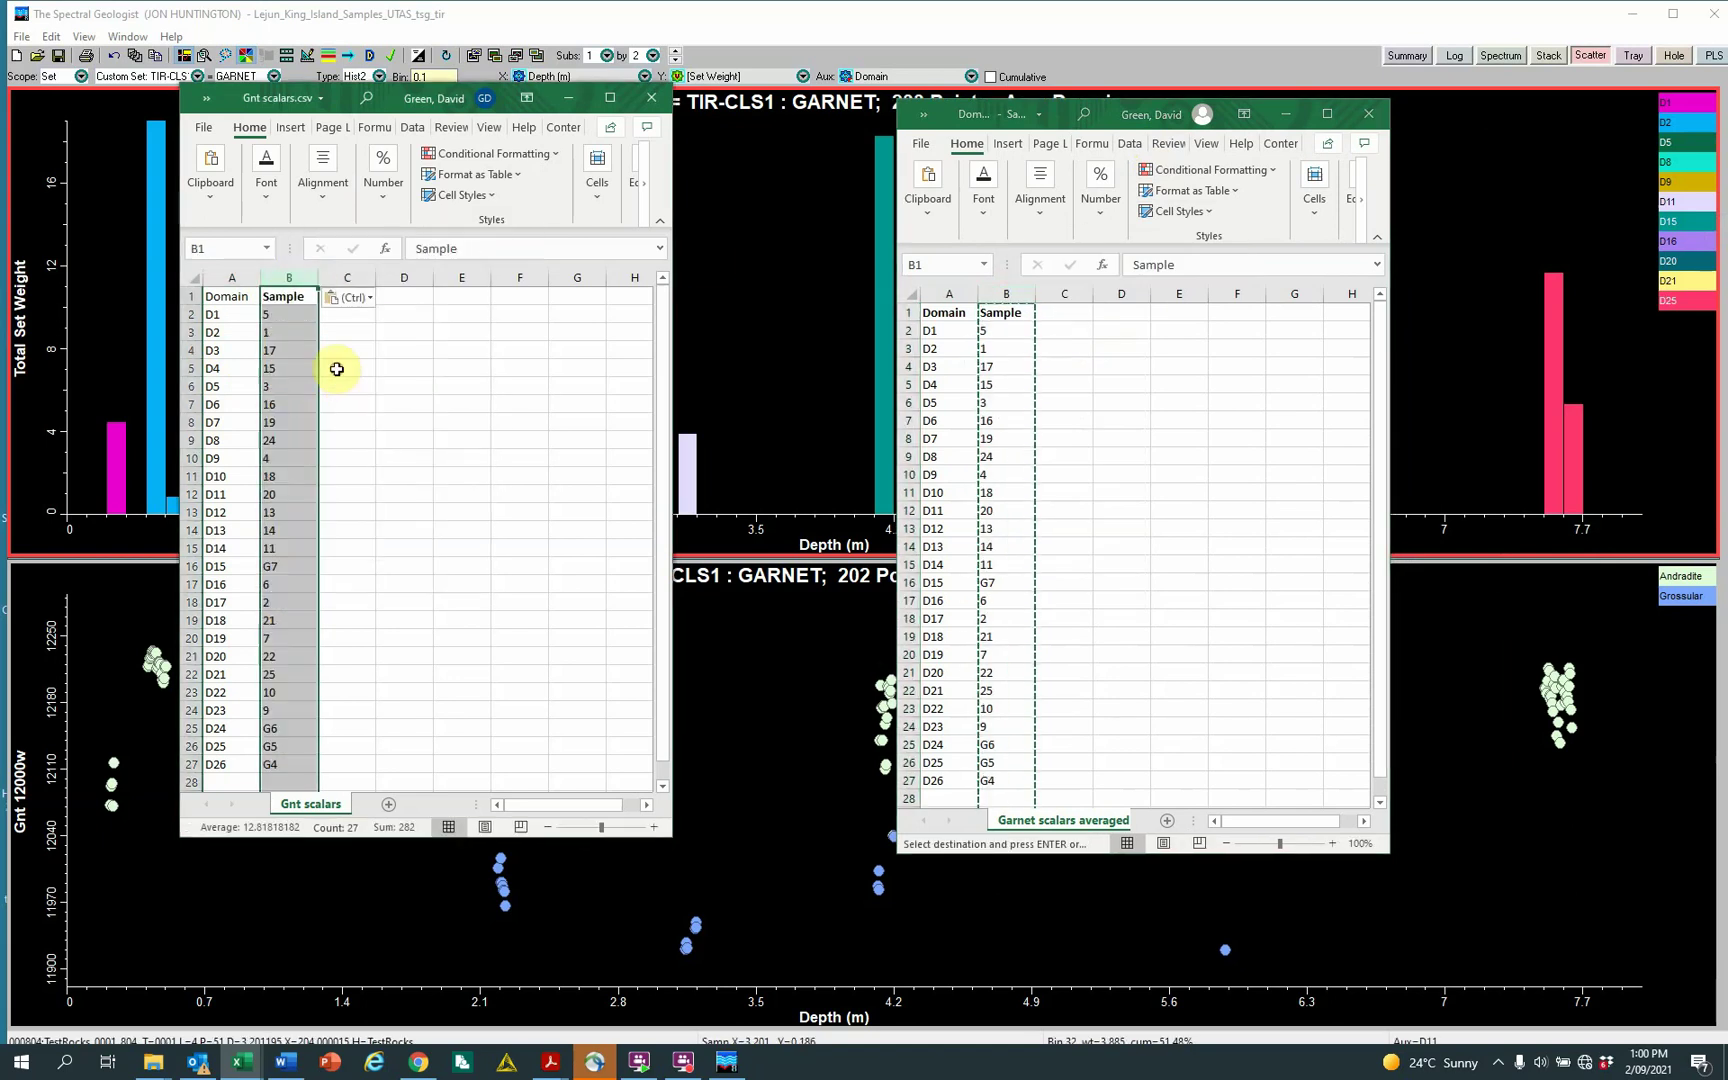
{"action": "left_click", "coordinate": [400, 402]}
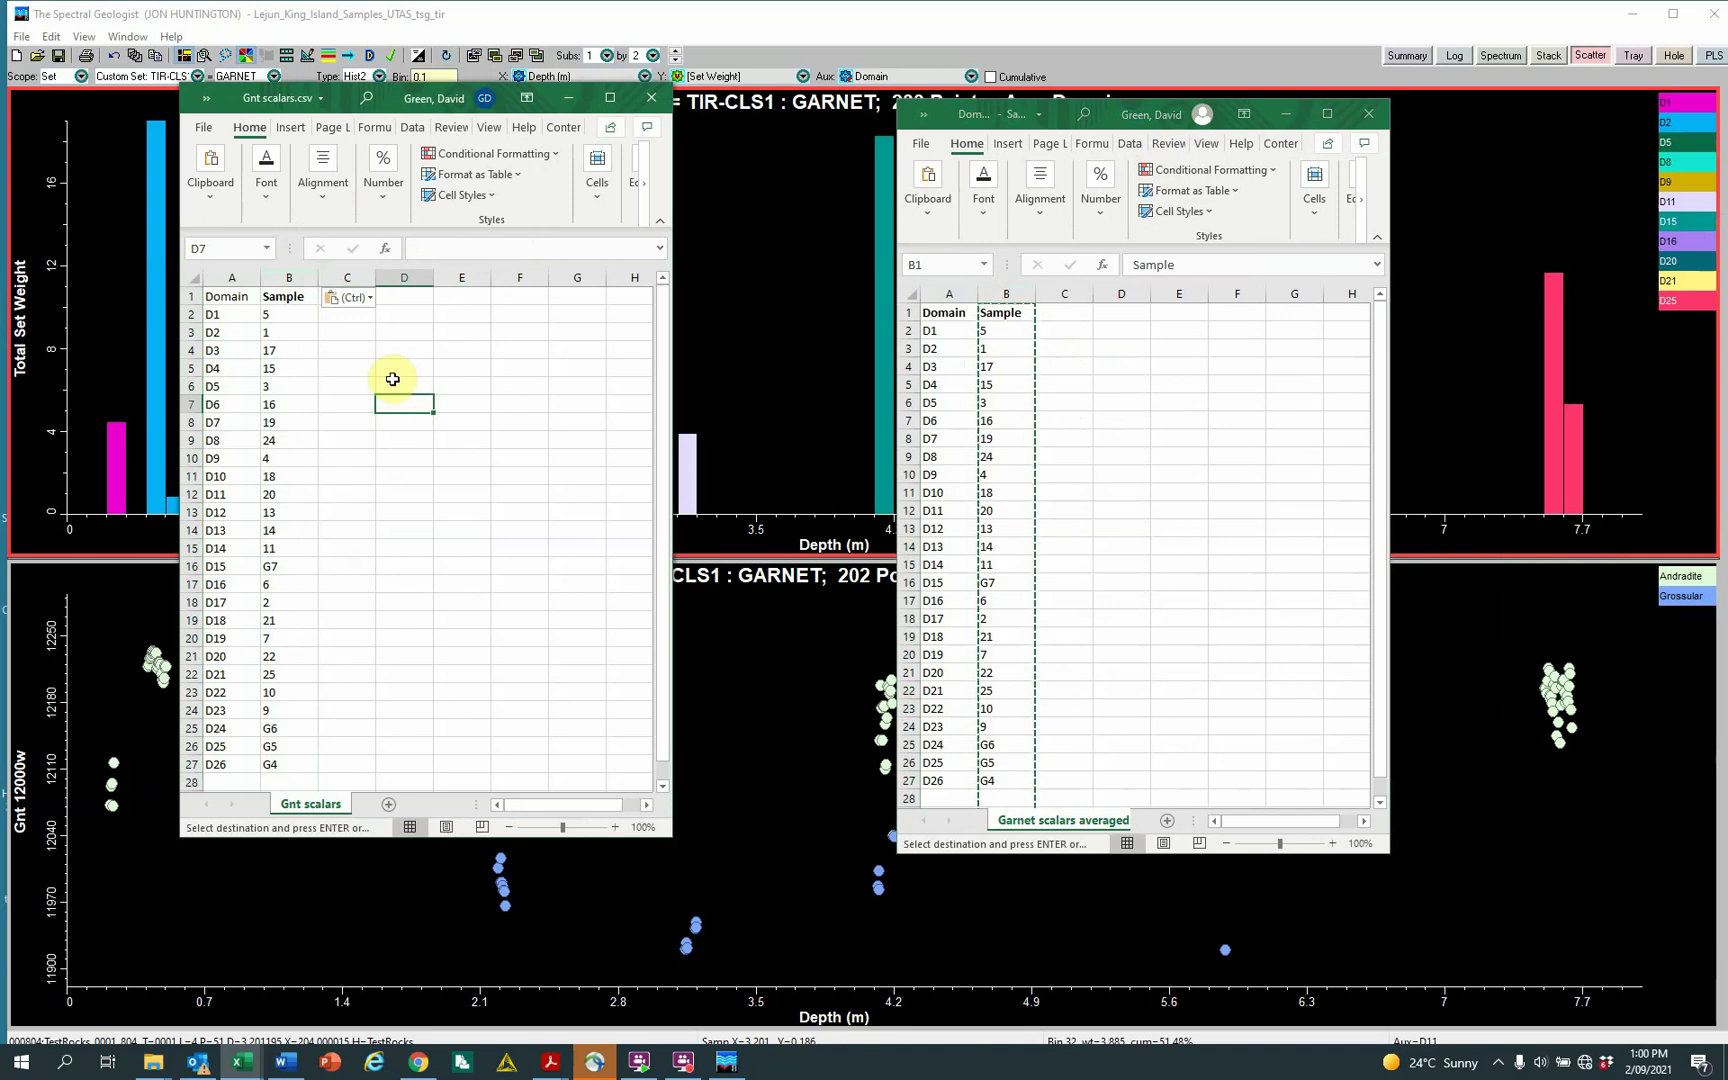
{"action": "key", "text": "ctrl+z"}
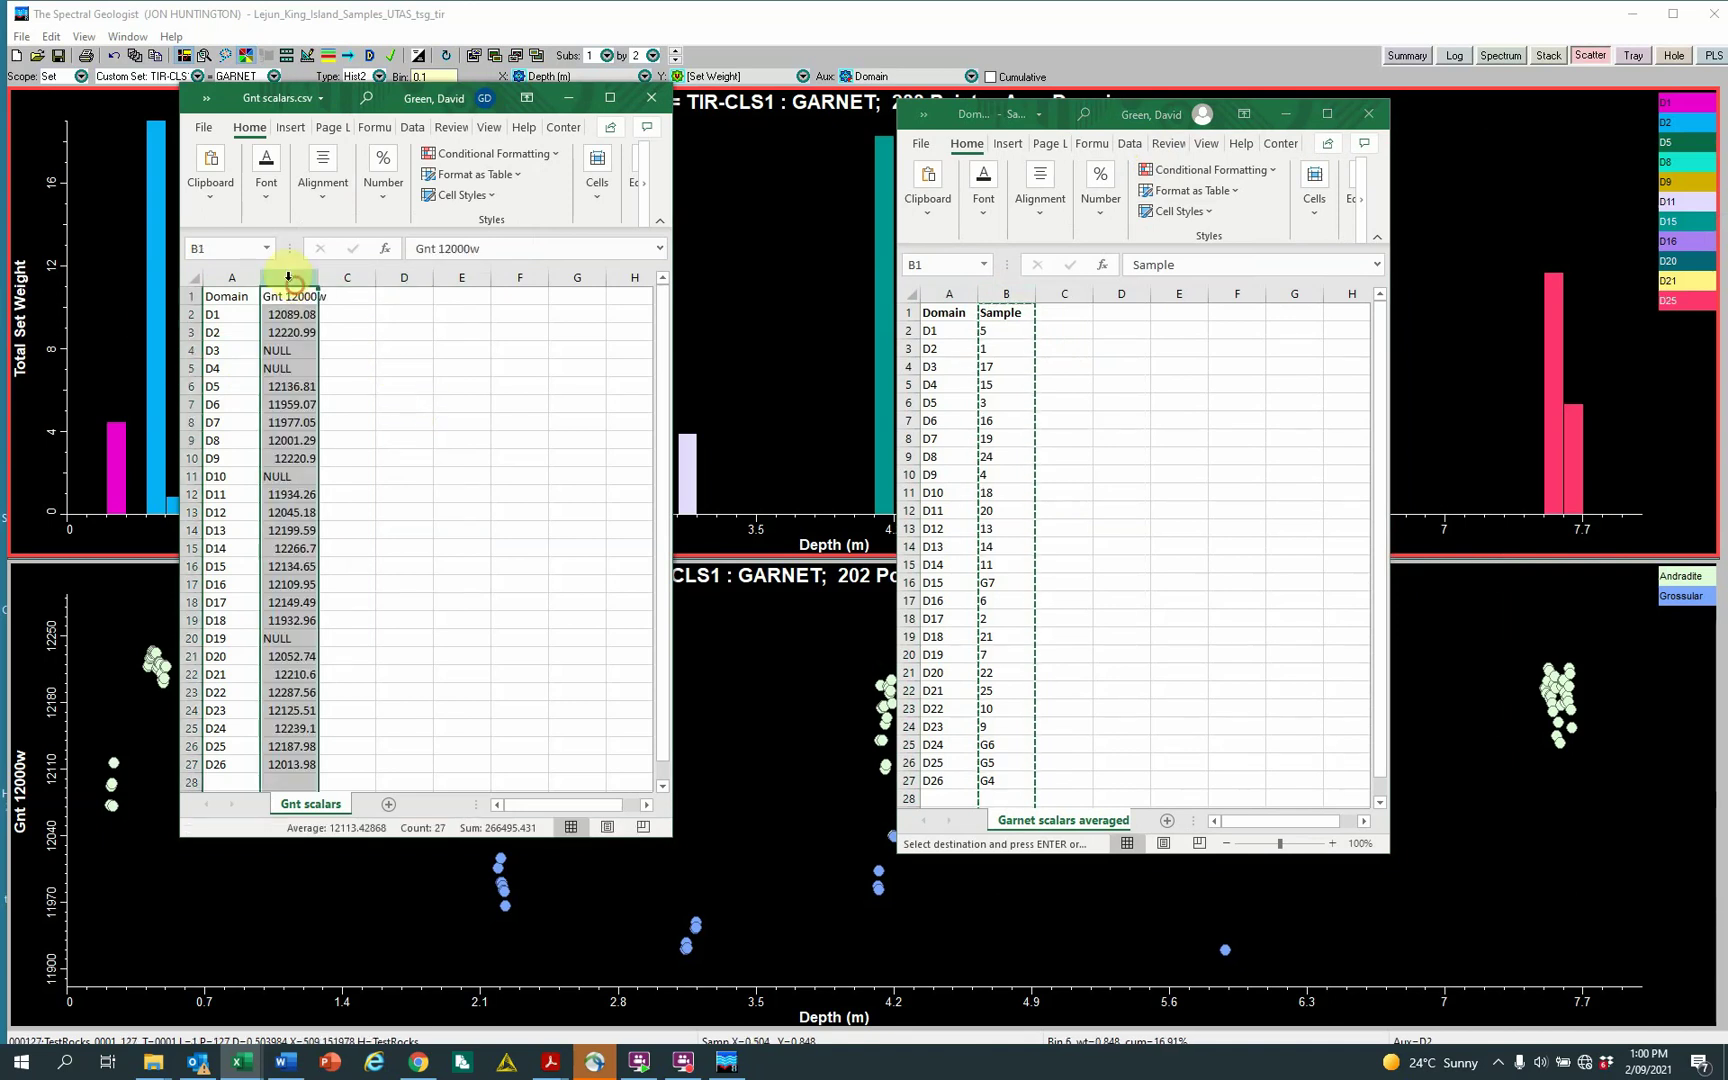
{"action": "right_click", "coordinate": [347, 277]}
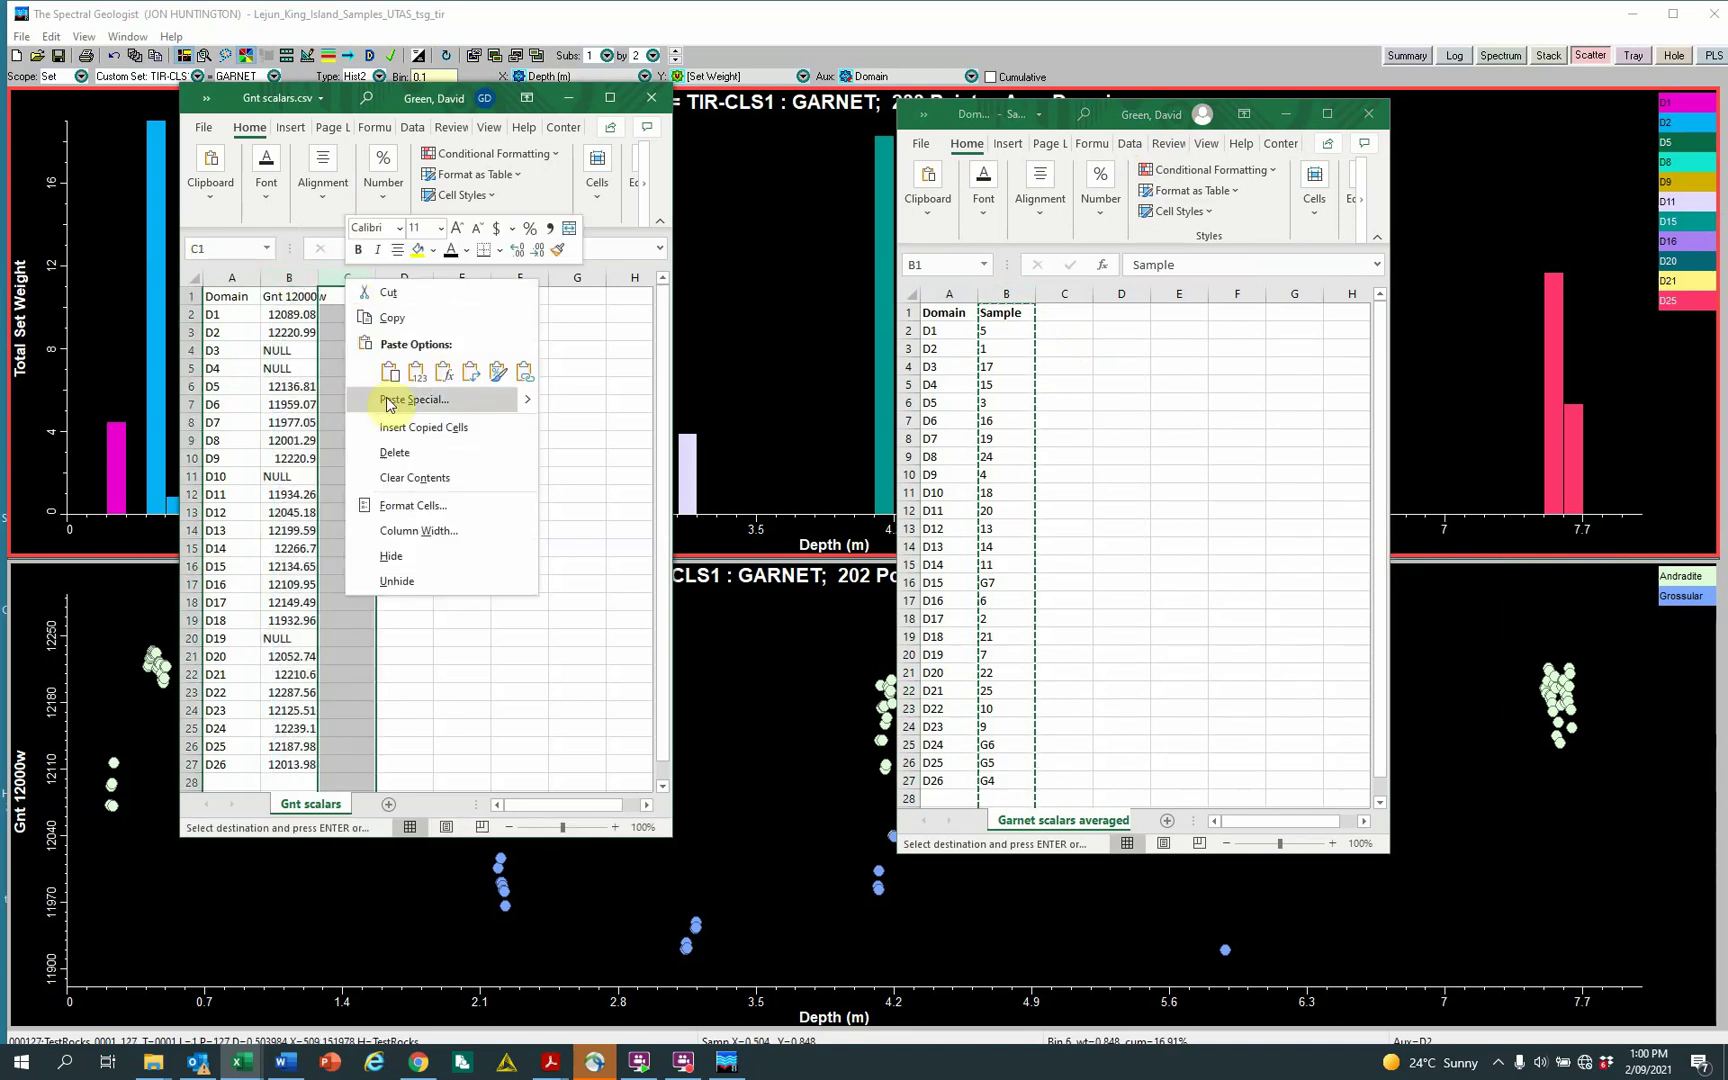
{"action": "left_click", "coordinate": [386, 373]}
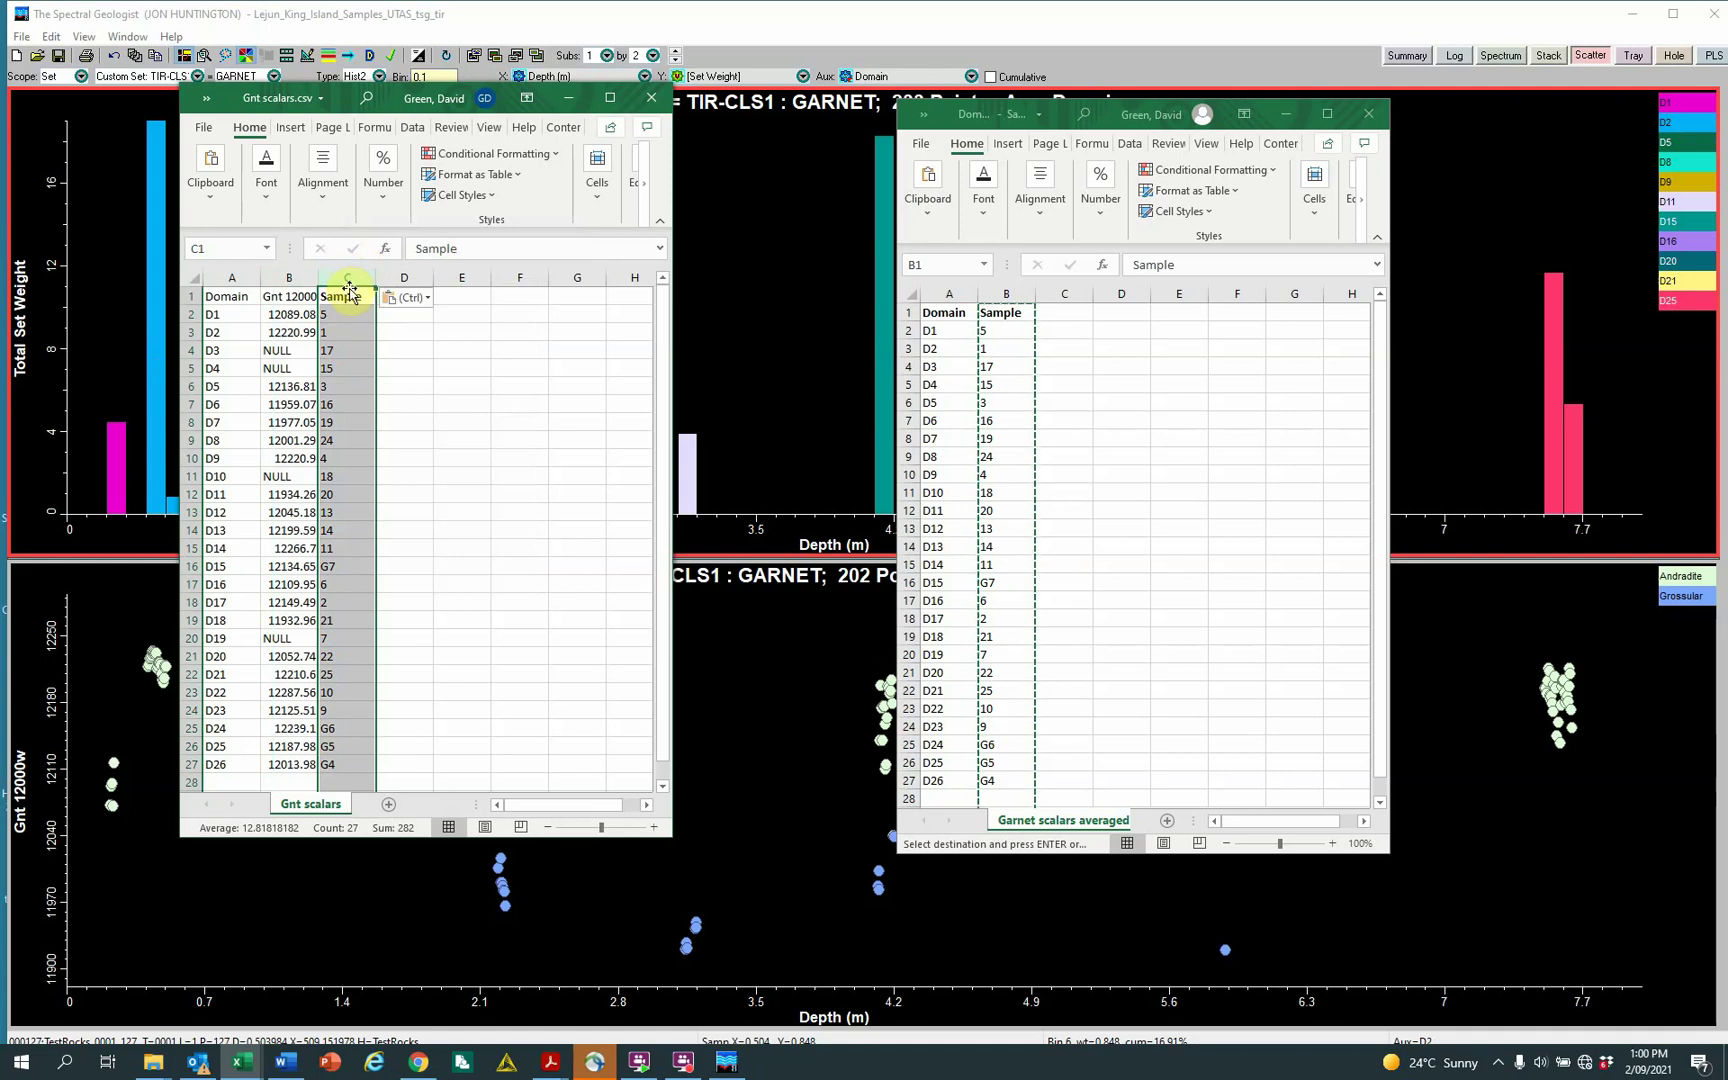
Move the Gnt 12000w values into column D beside the Sample numbers.
{"action": "left_click_drag", "start_coordinate": [349, 290], "coordinate": [296, 285]}
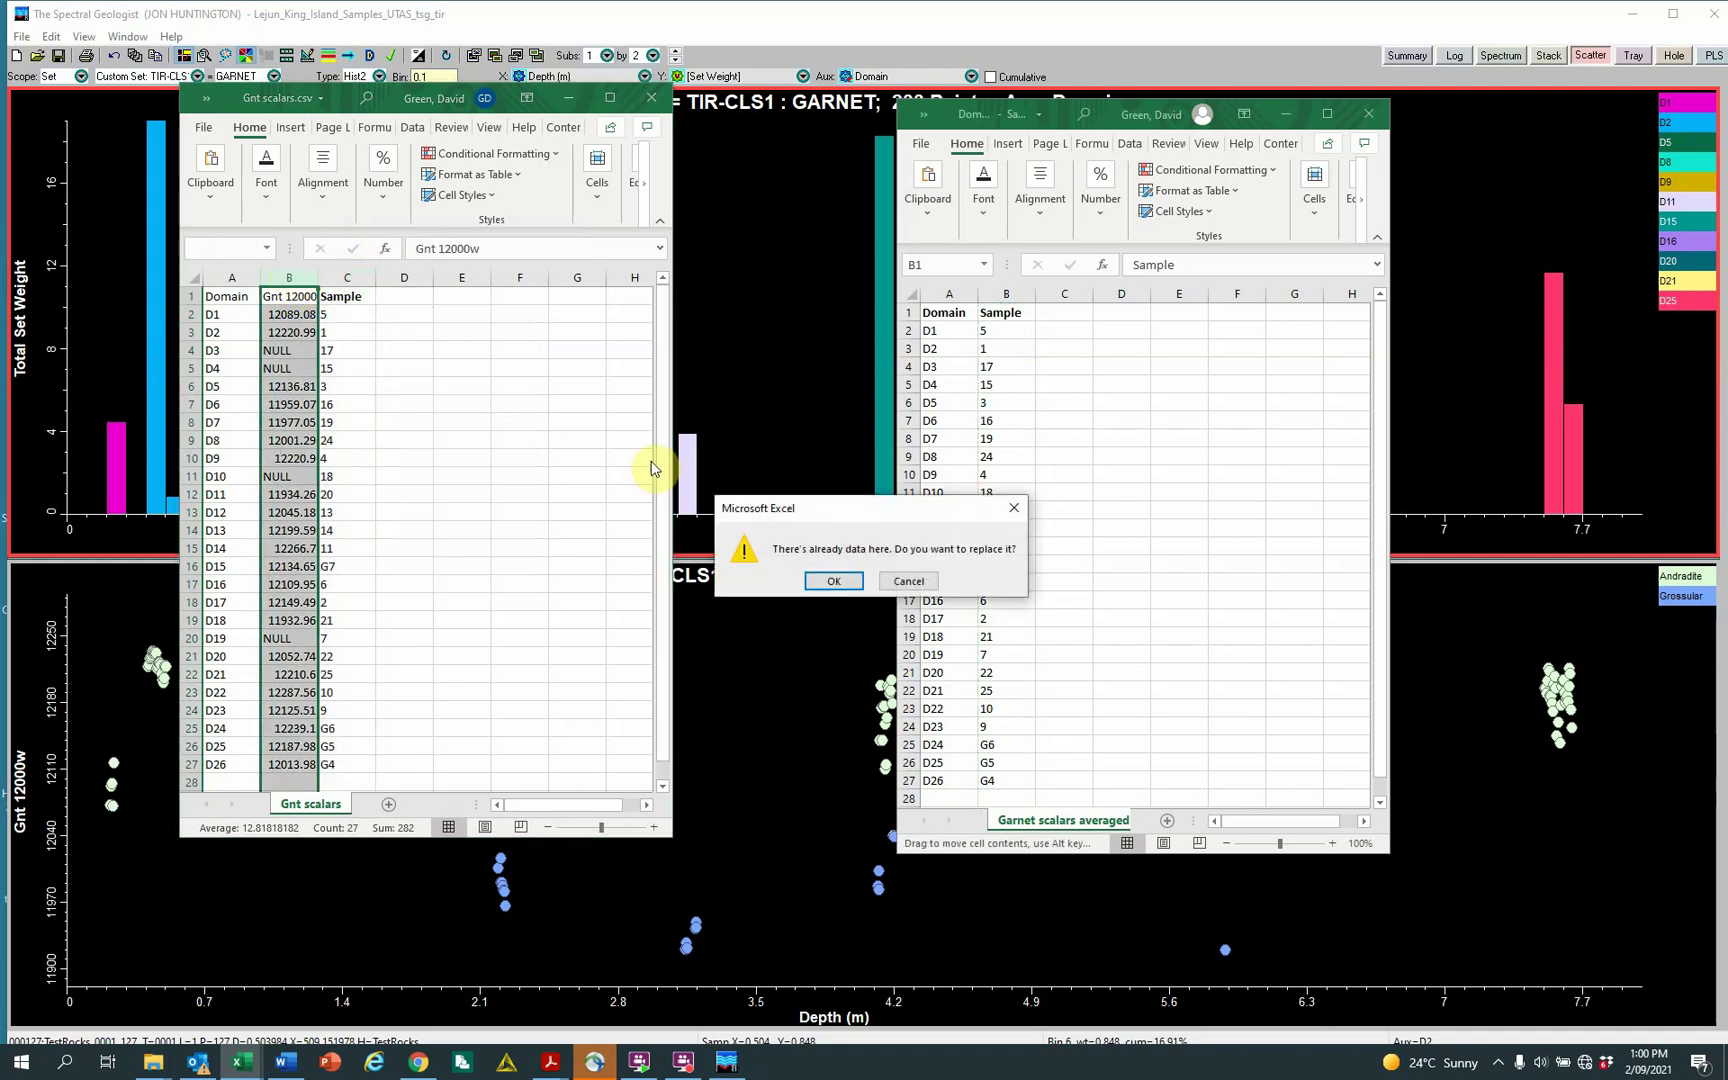
{"action": "left_click", "coordinate": [906, 582]}
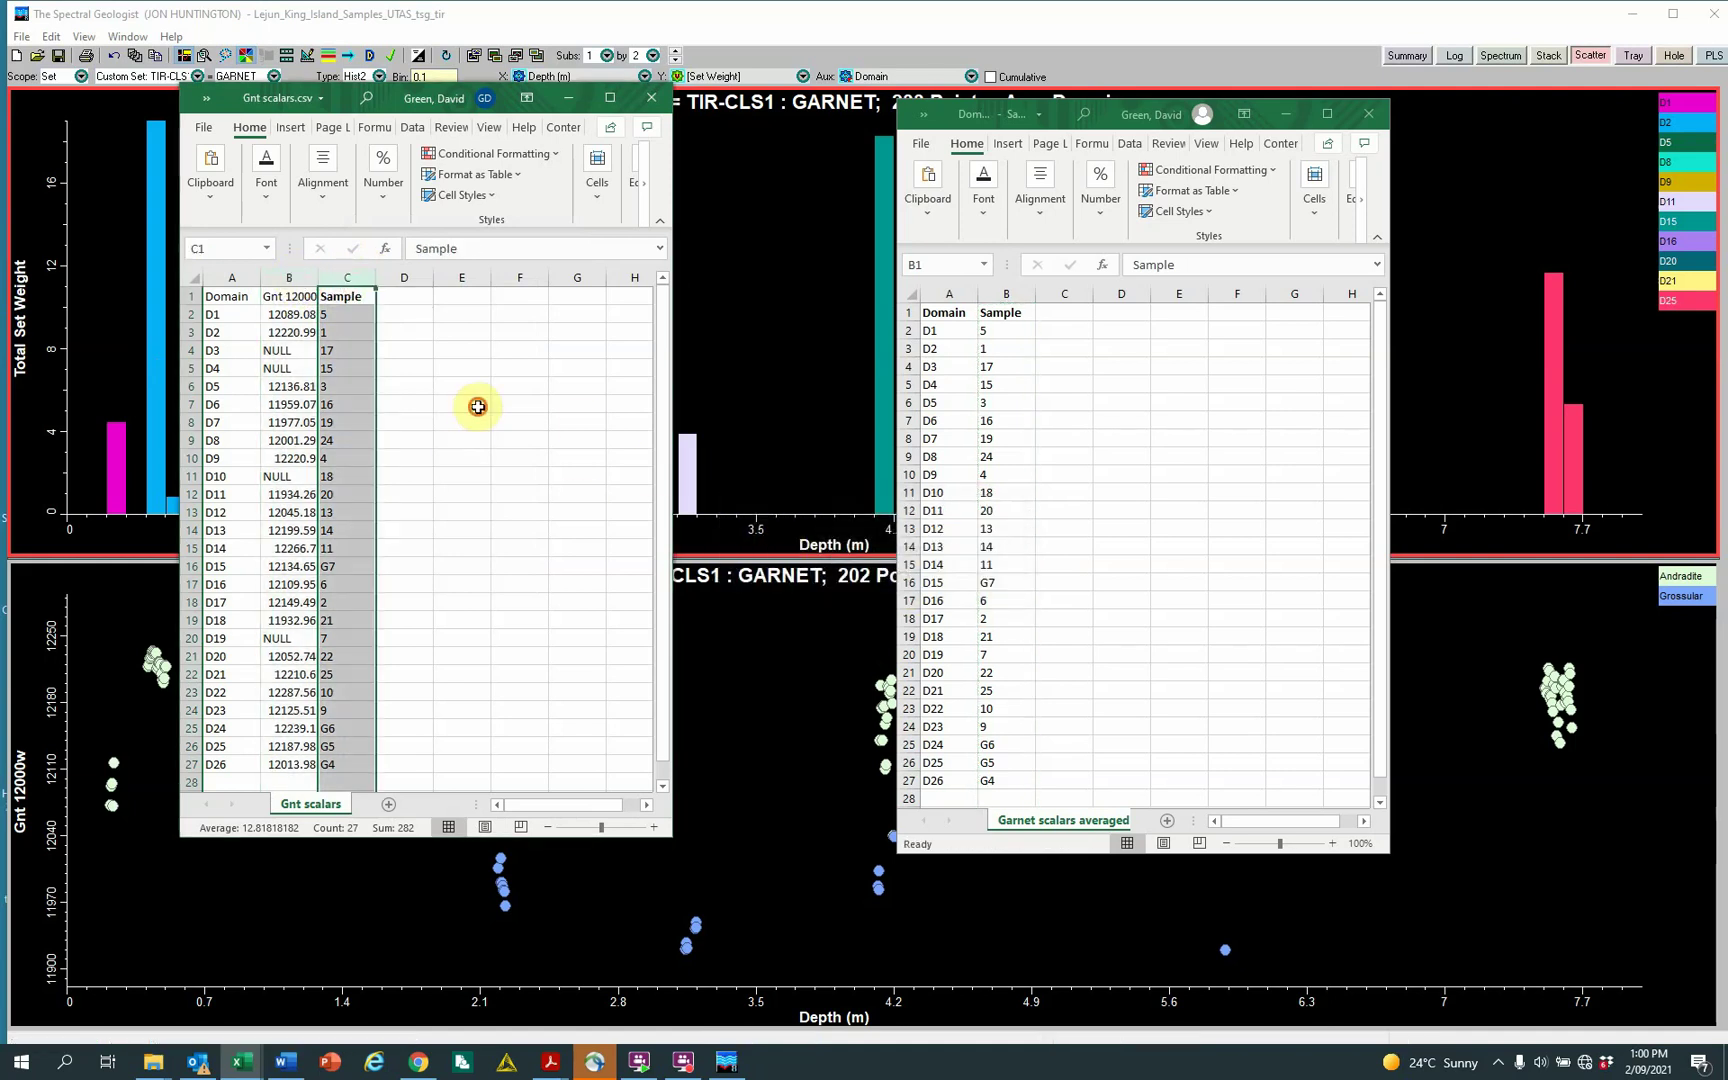
{"action": "left_click", "coordinate": [291, 277]}
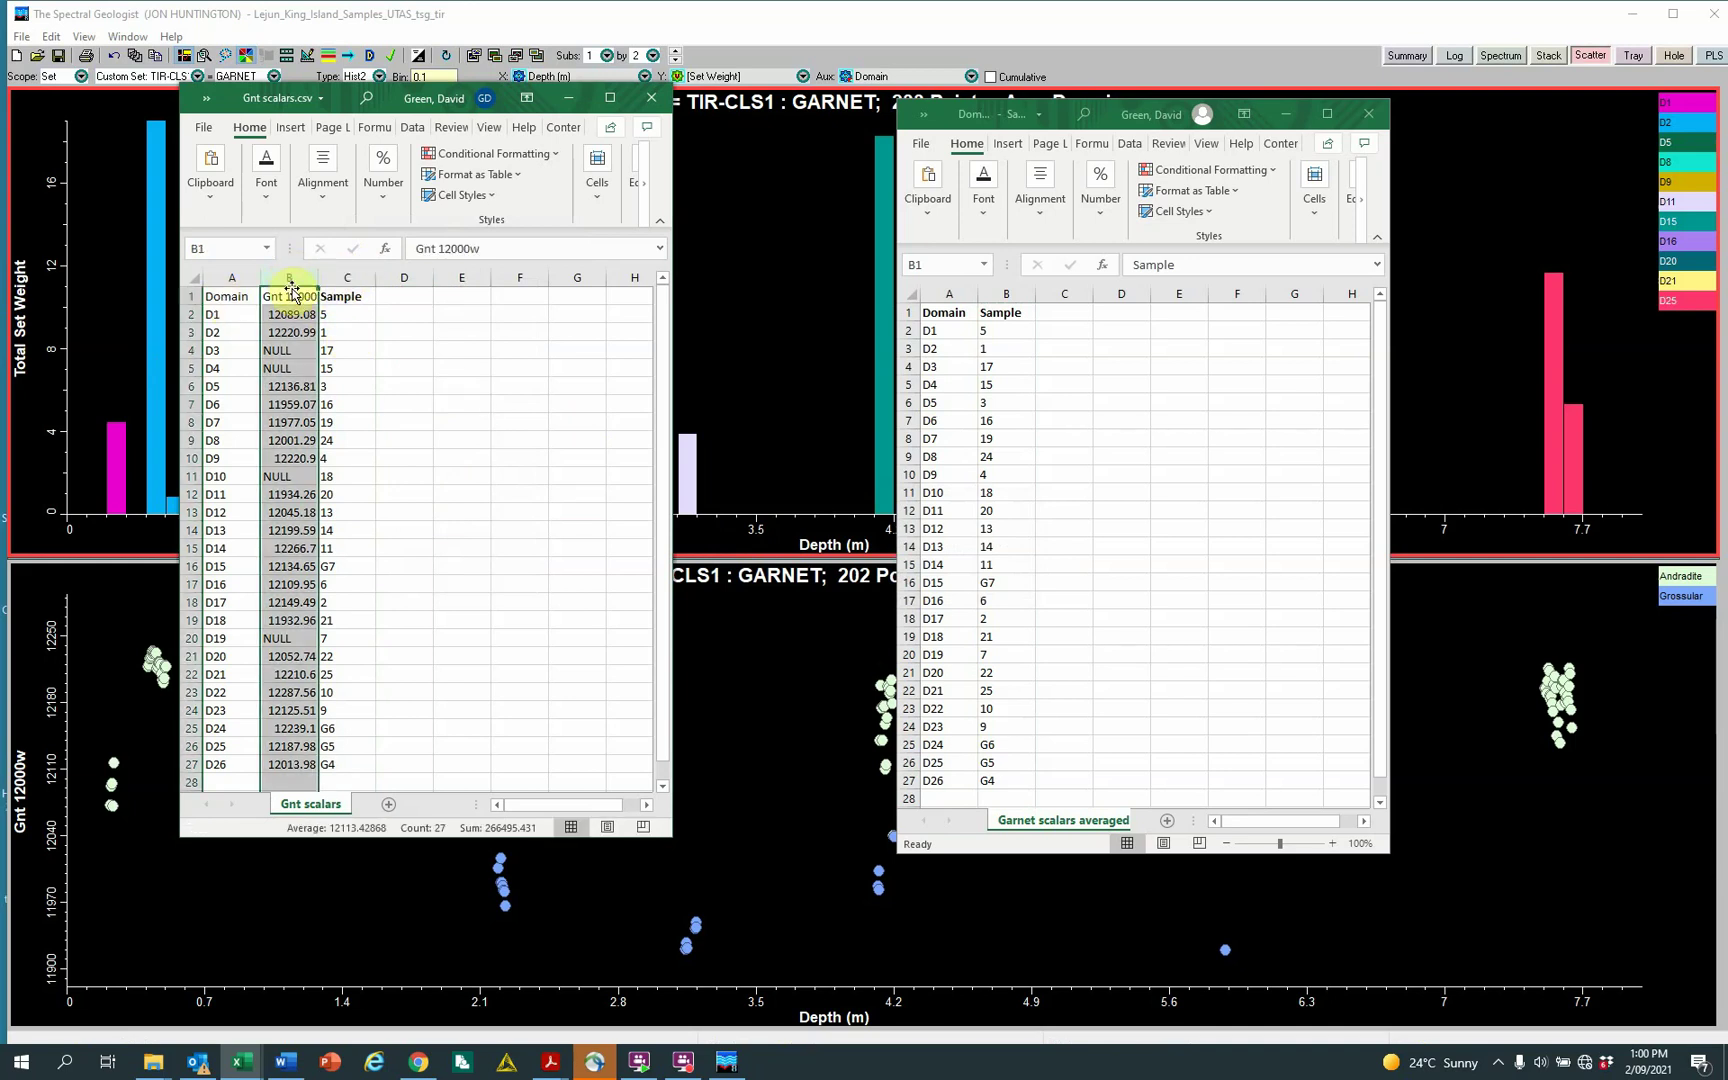
{"action": "left_click_drag", "start_coordinate": [291, 290], "coordinate": [404, 292]}
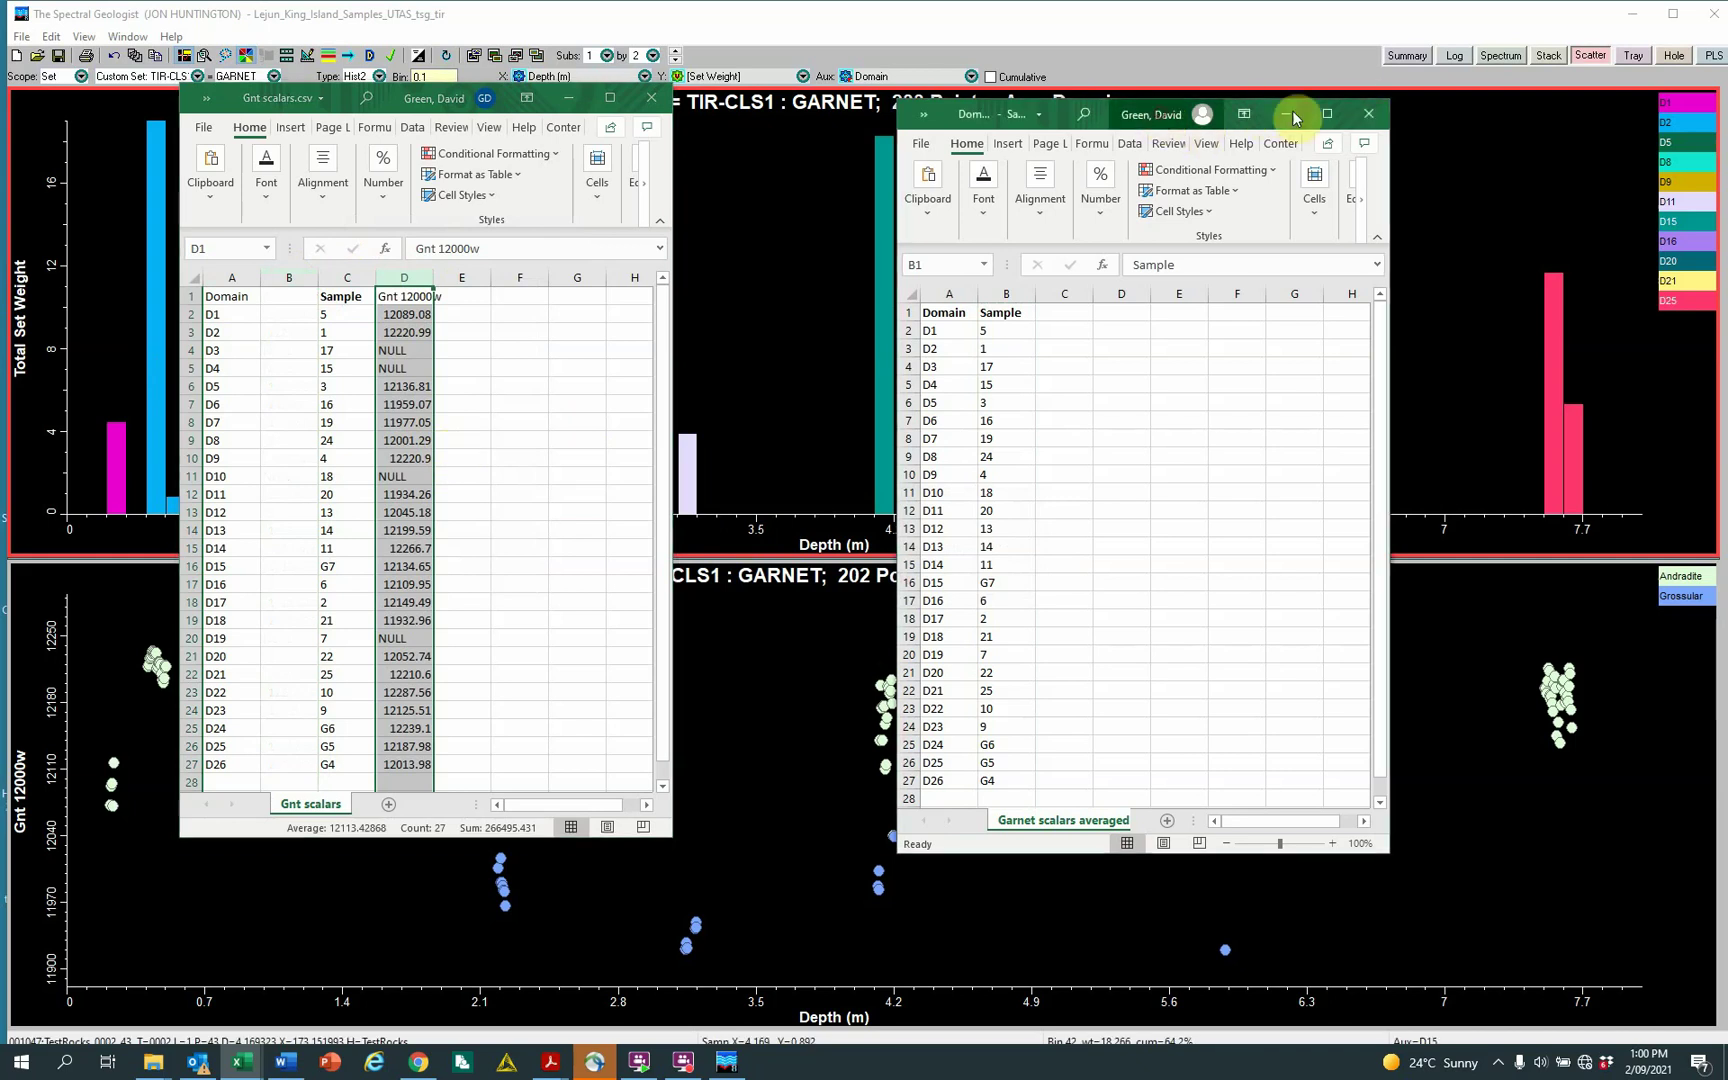
{"action": "left_click", "coordinate": [1345, 117]}
Close the lookup workbook, set the CSV window aside, and mark the D1 and D2 domain bars.
{"action": "left_click", "coordinate": [1368, 113]}
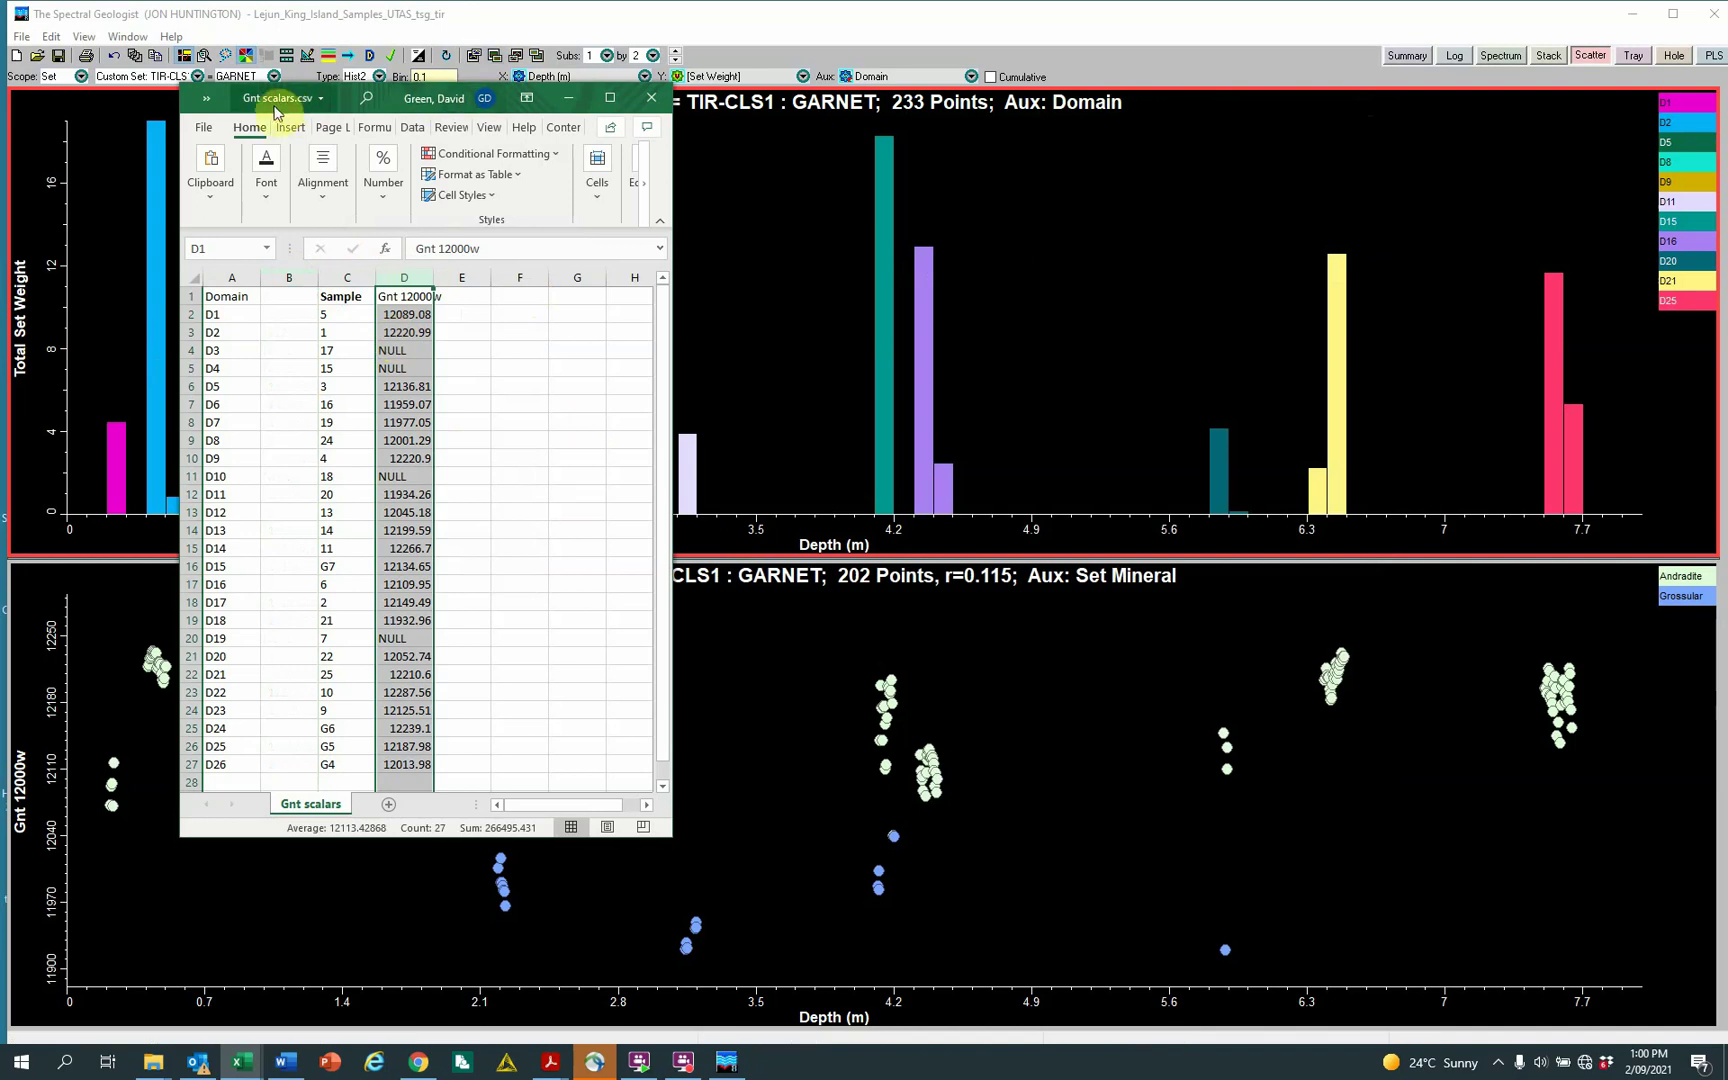
{"action": "left_click_drag", "start_coordinate": [277, 107], "coordinate": [1460, 170]}
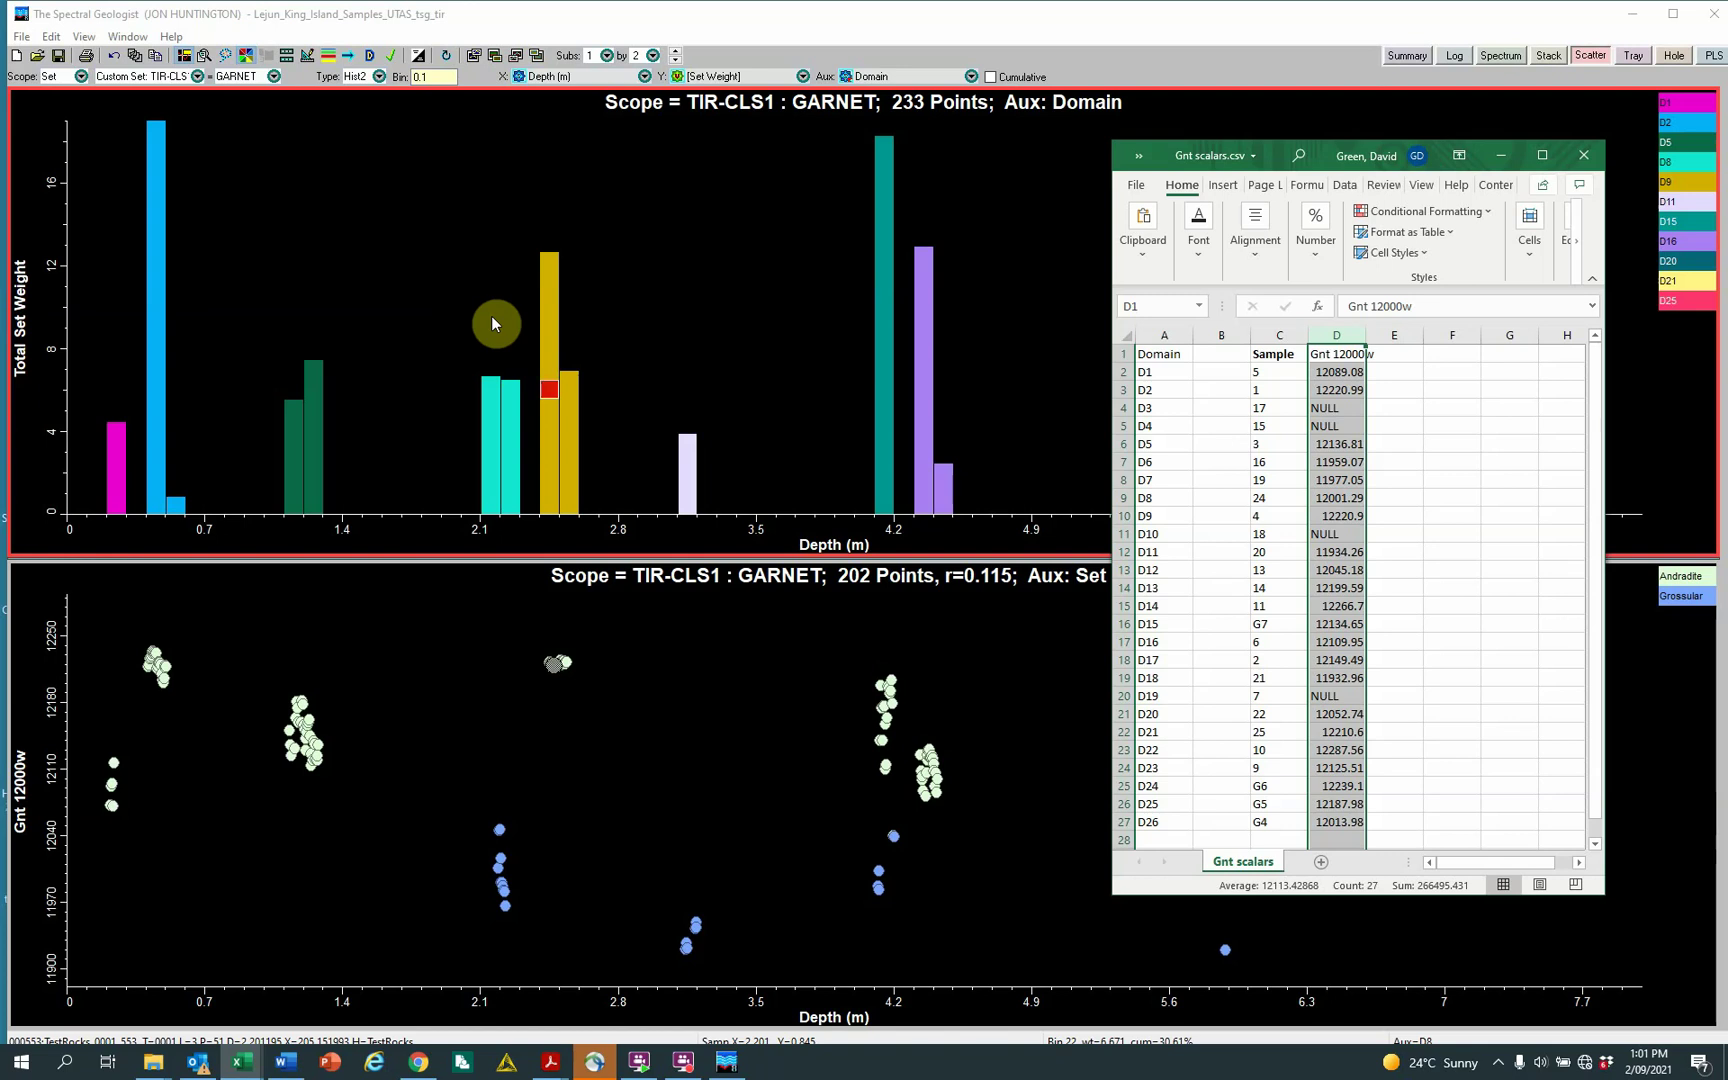
{"action": "left_click", "coordinate": [117, 458]}
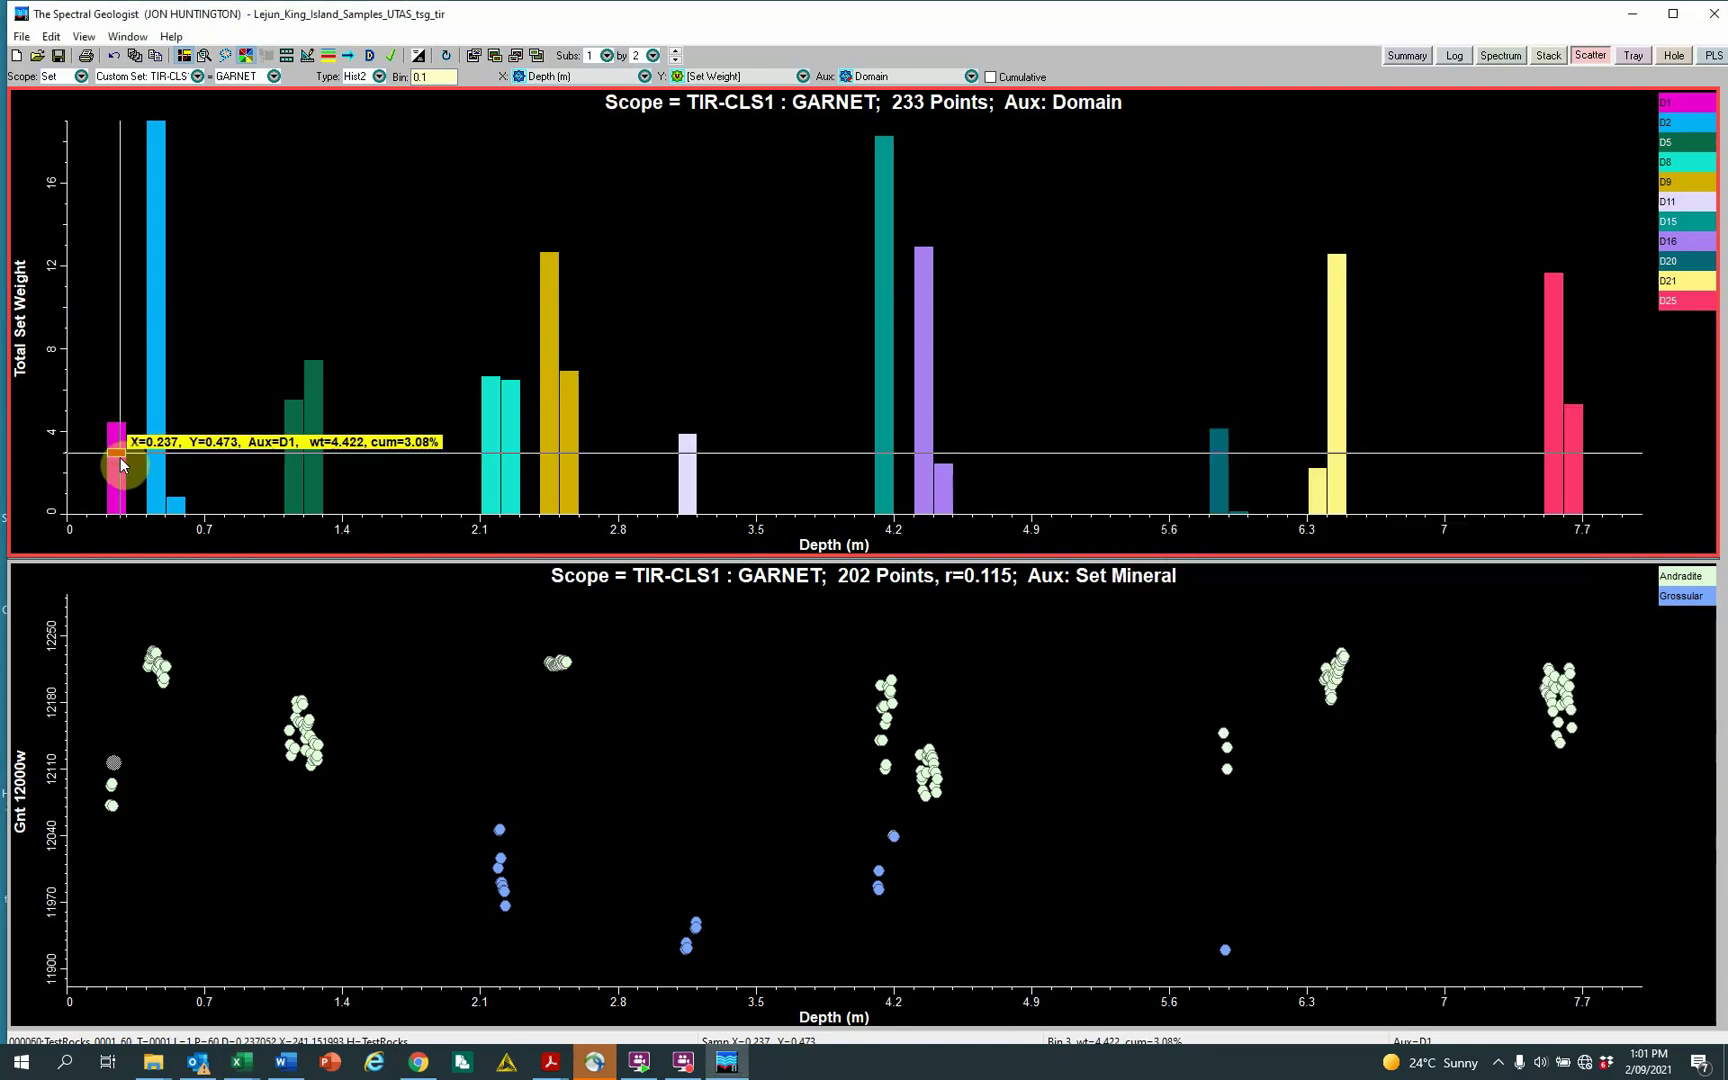
{"action": "left_click", "coordinate": [155, 451]}
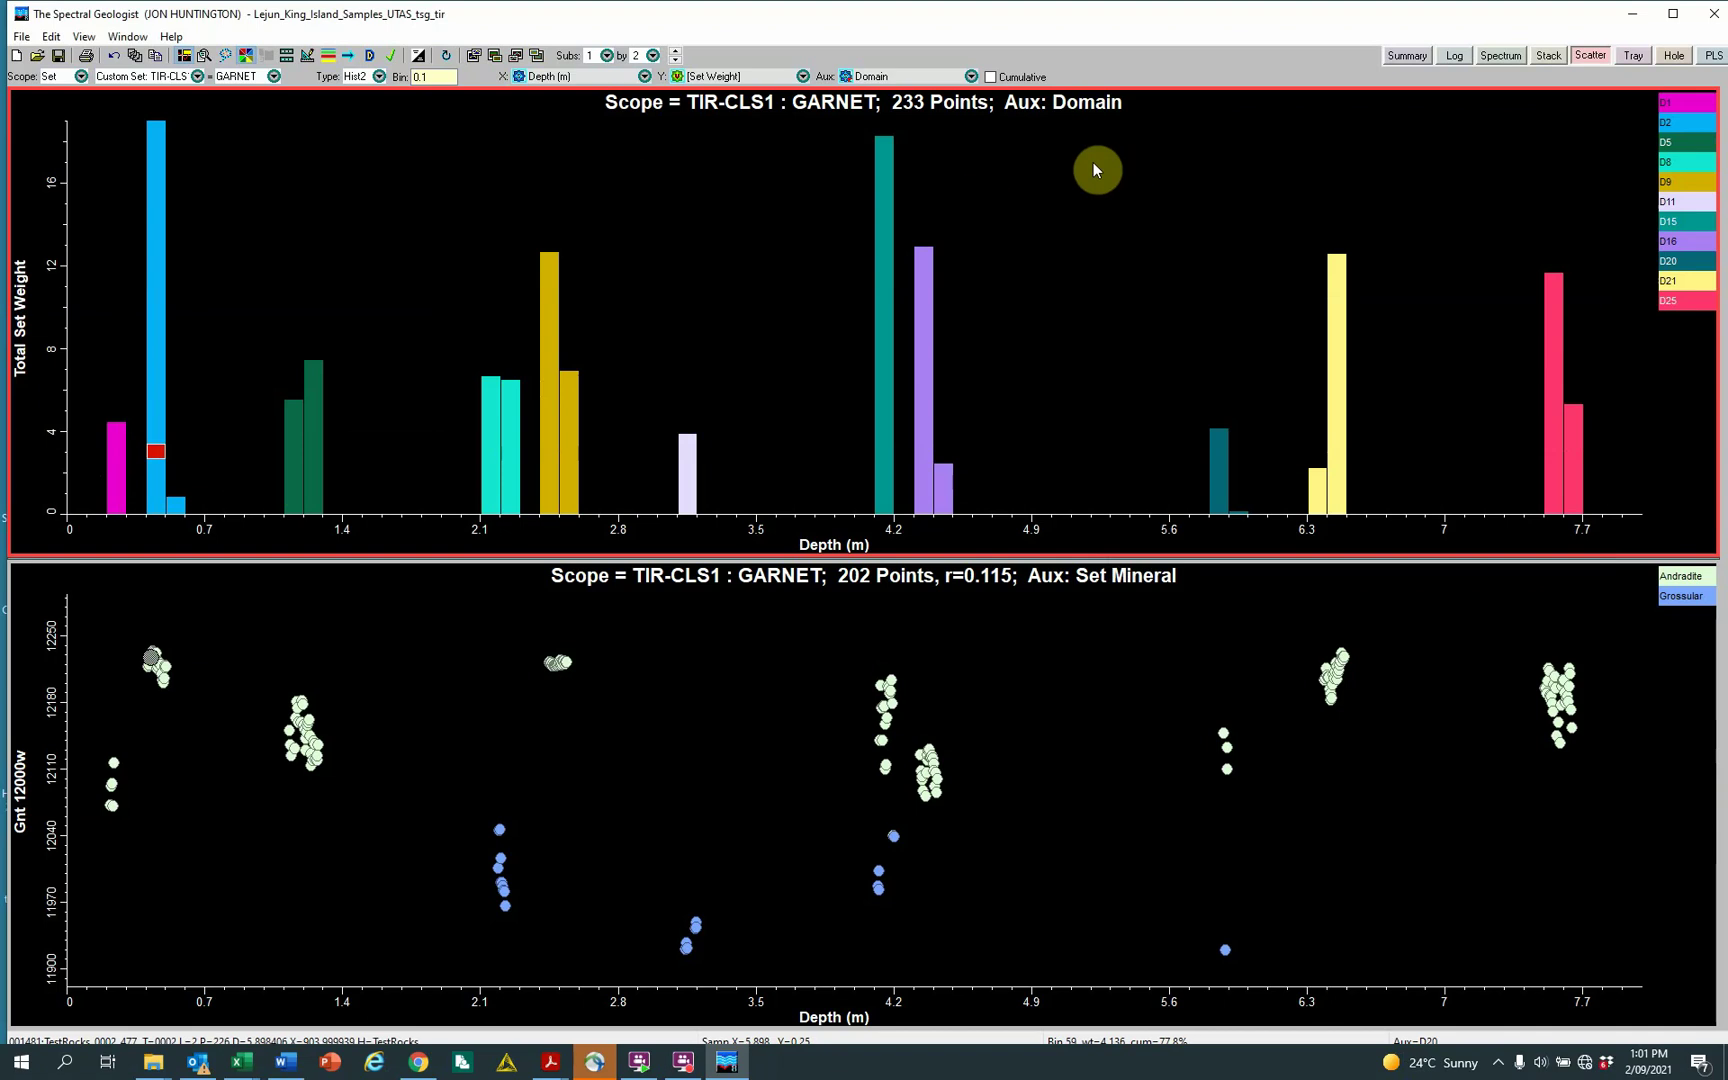
Minimize The Spectral Geologist and move the Gnt scalars.csv Excel window left, closing the account panel.
{"action": "left_click", "coordinate": [1633, 15]}
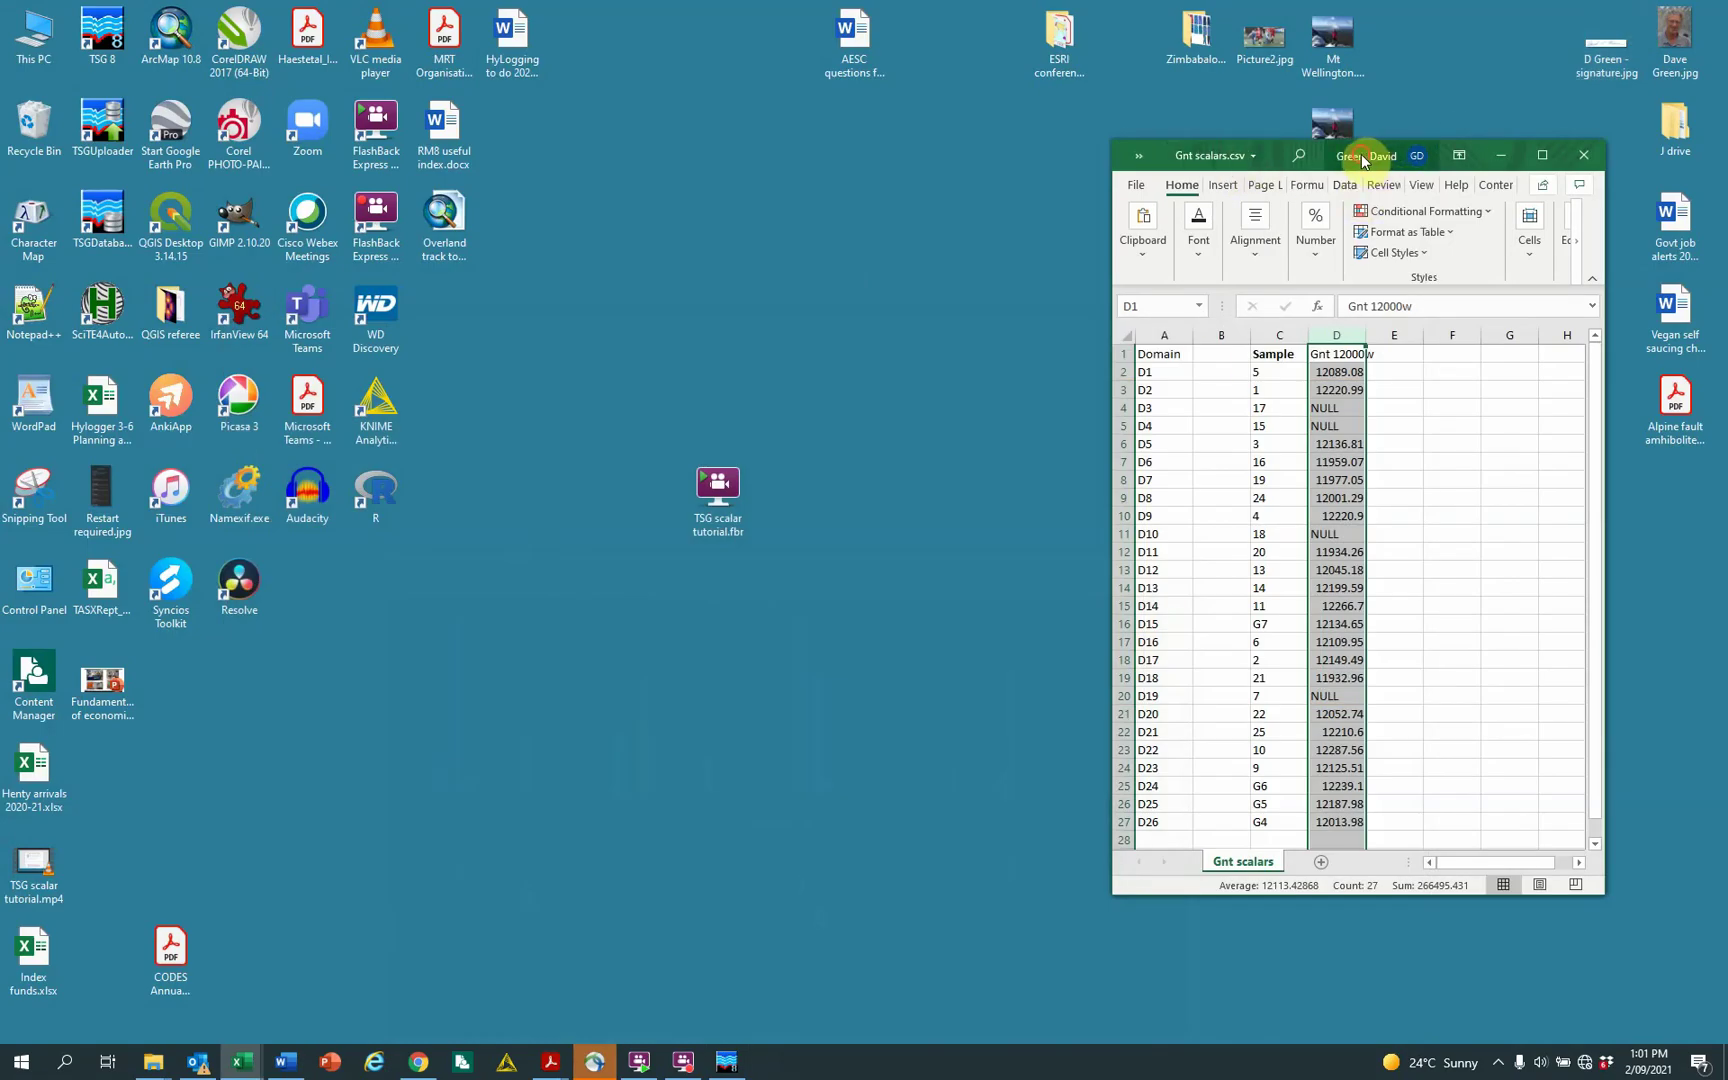
{"action": "left_click_drag", "start_coordinate": [1368, 160], "coordinate": [1110, 195]}
{"action": "left_click", "coordinate": [1110, 195]}
{"action": "left_click", "coordinate": [1232, 445]}
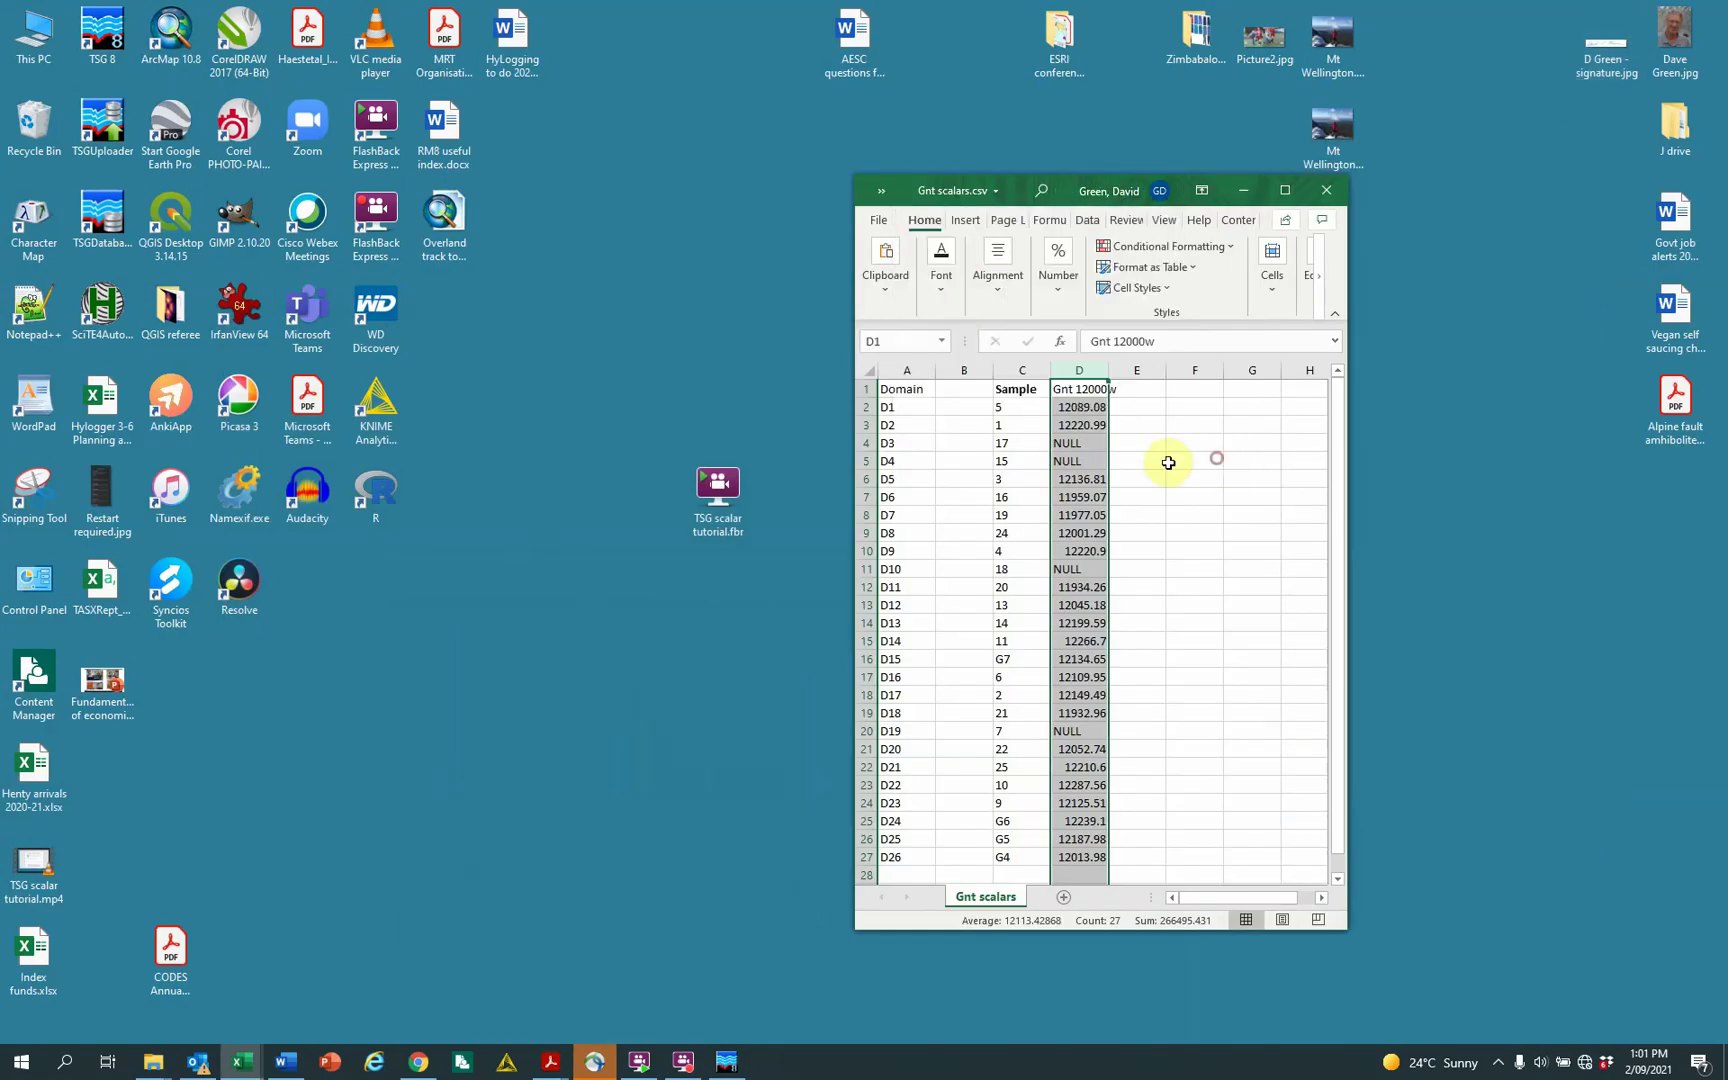